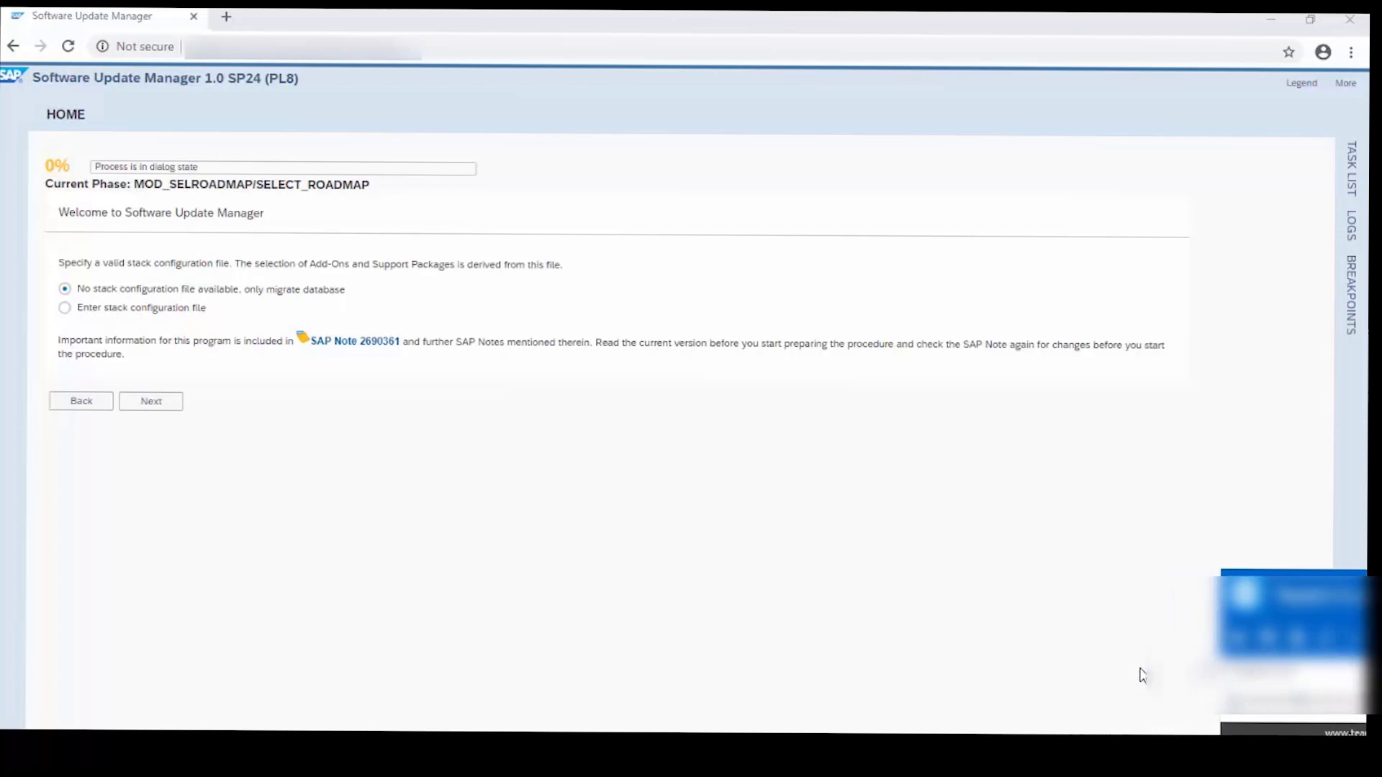
Proceed with database migration without a stack configuration file, and submit /media/ as the download directory.
click(150, 401)
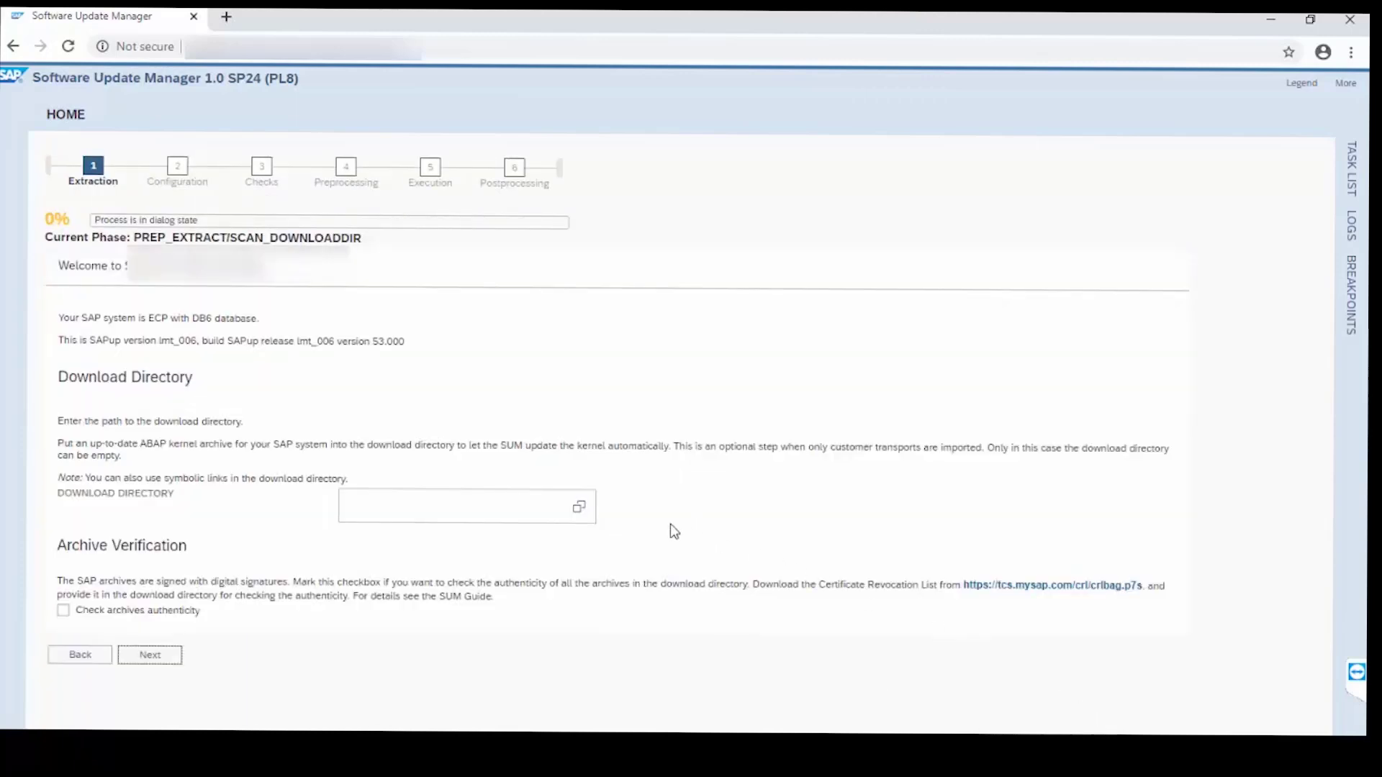
click(575, 510)
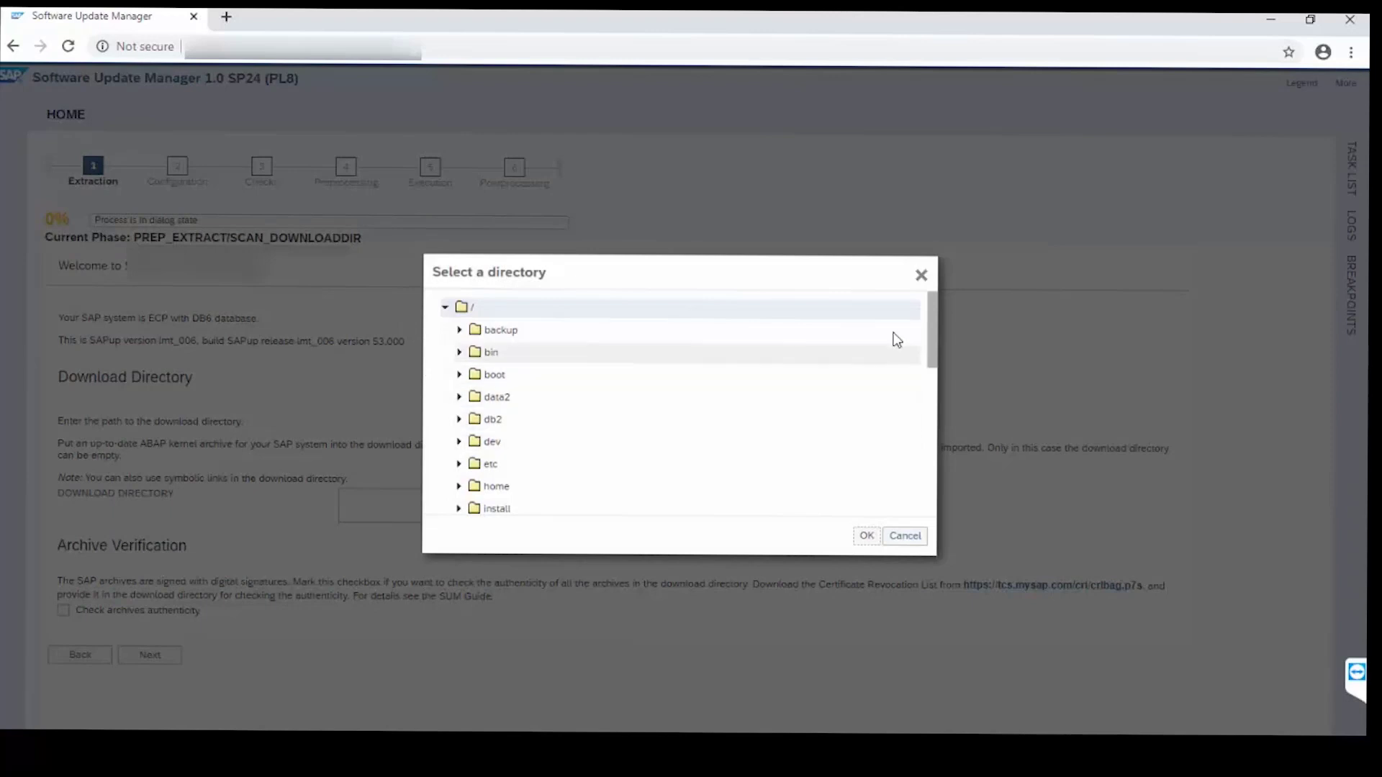
drag(932, 332, 926, 412)
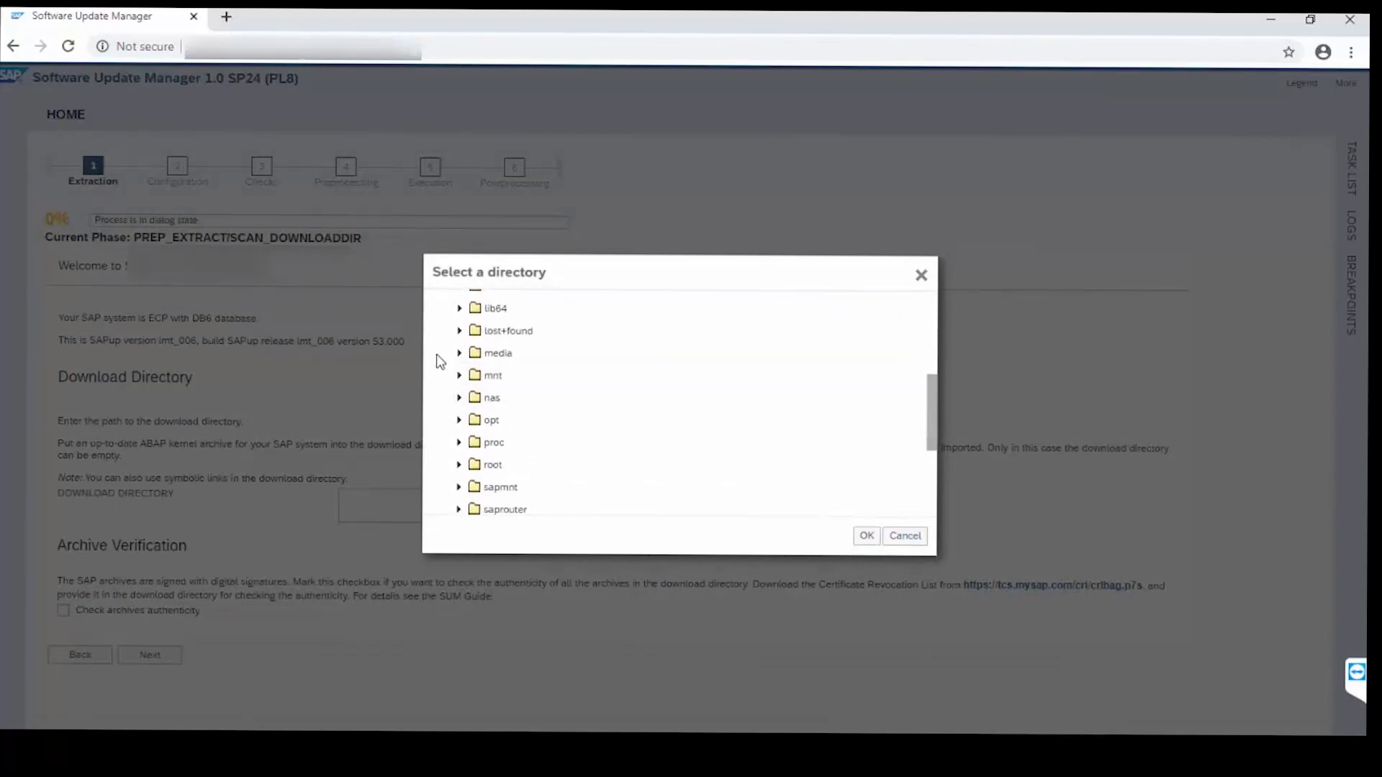
click(458, 353)
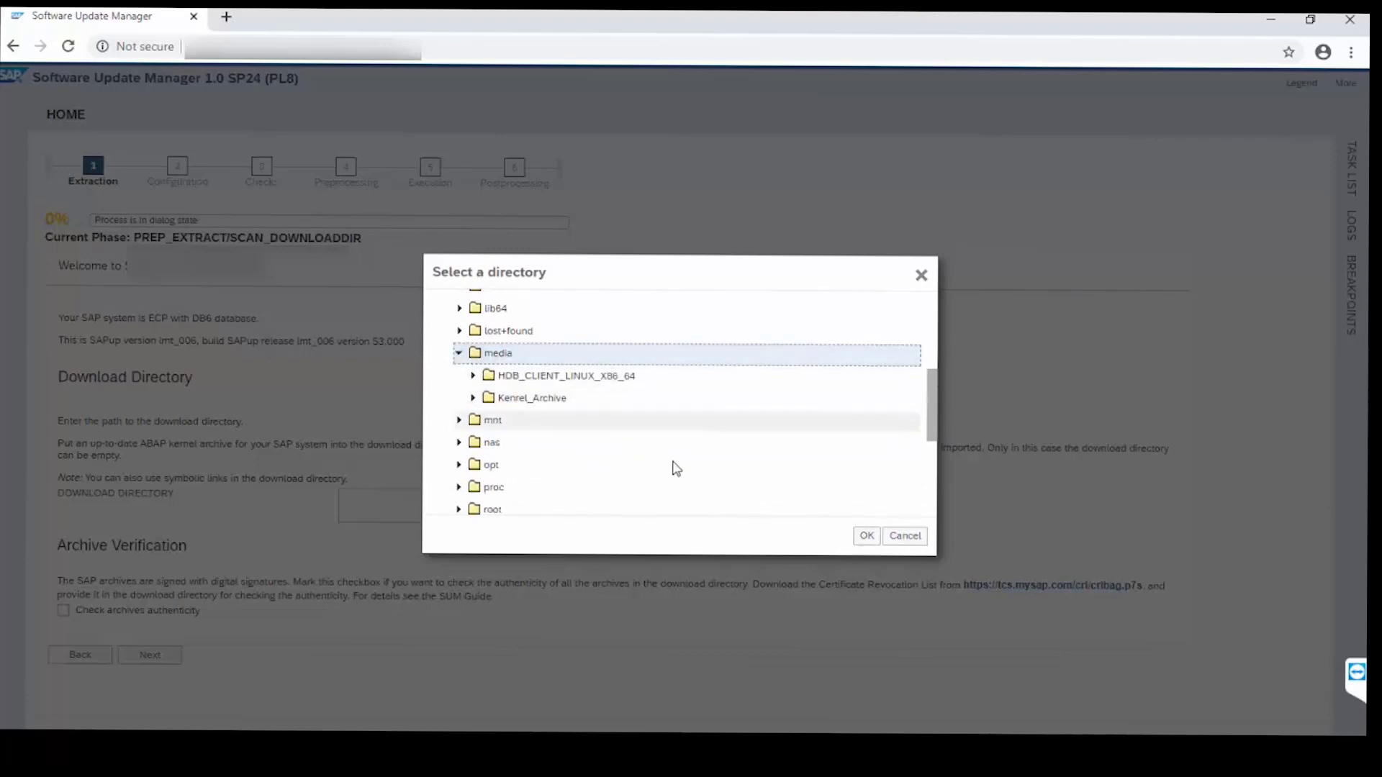
click(866, 537)
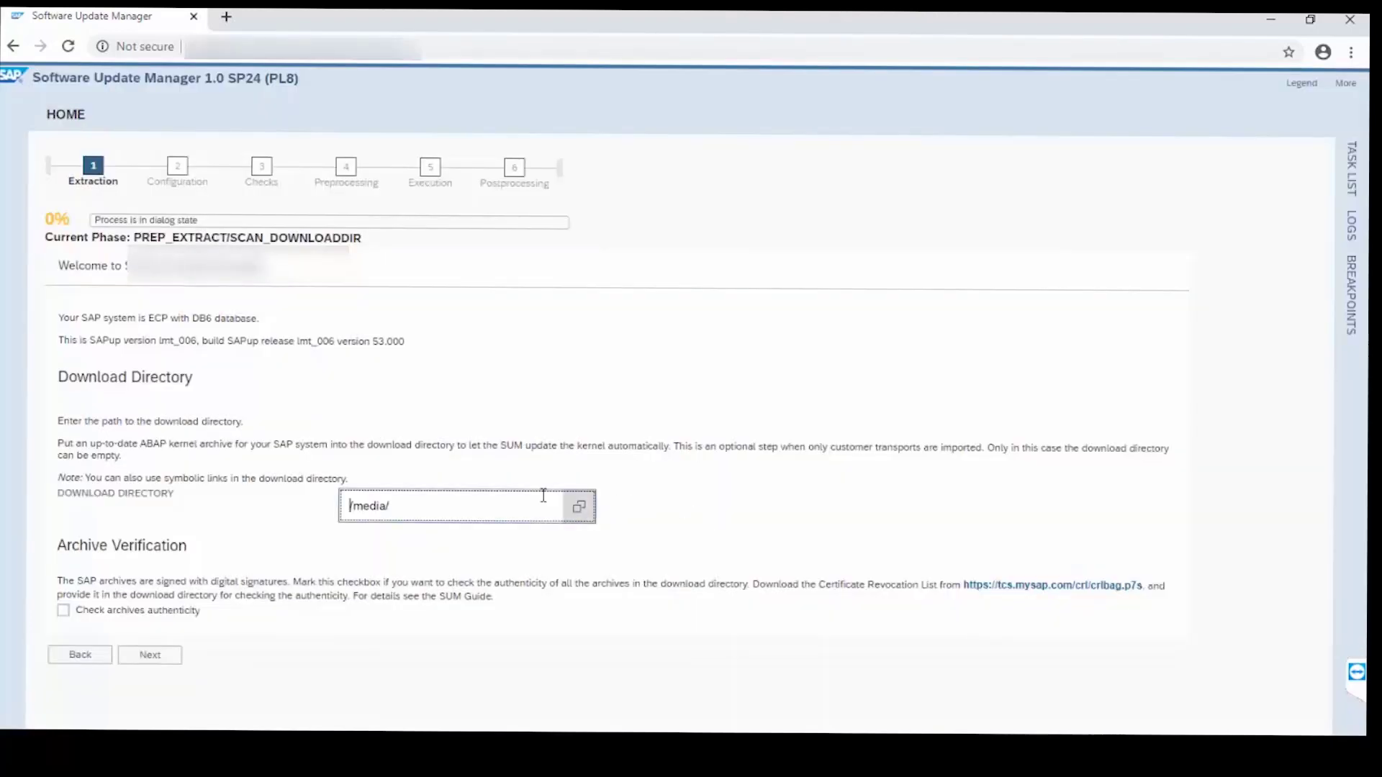
click(167, 656)
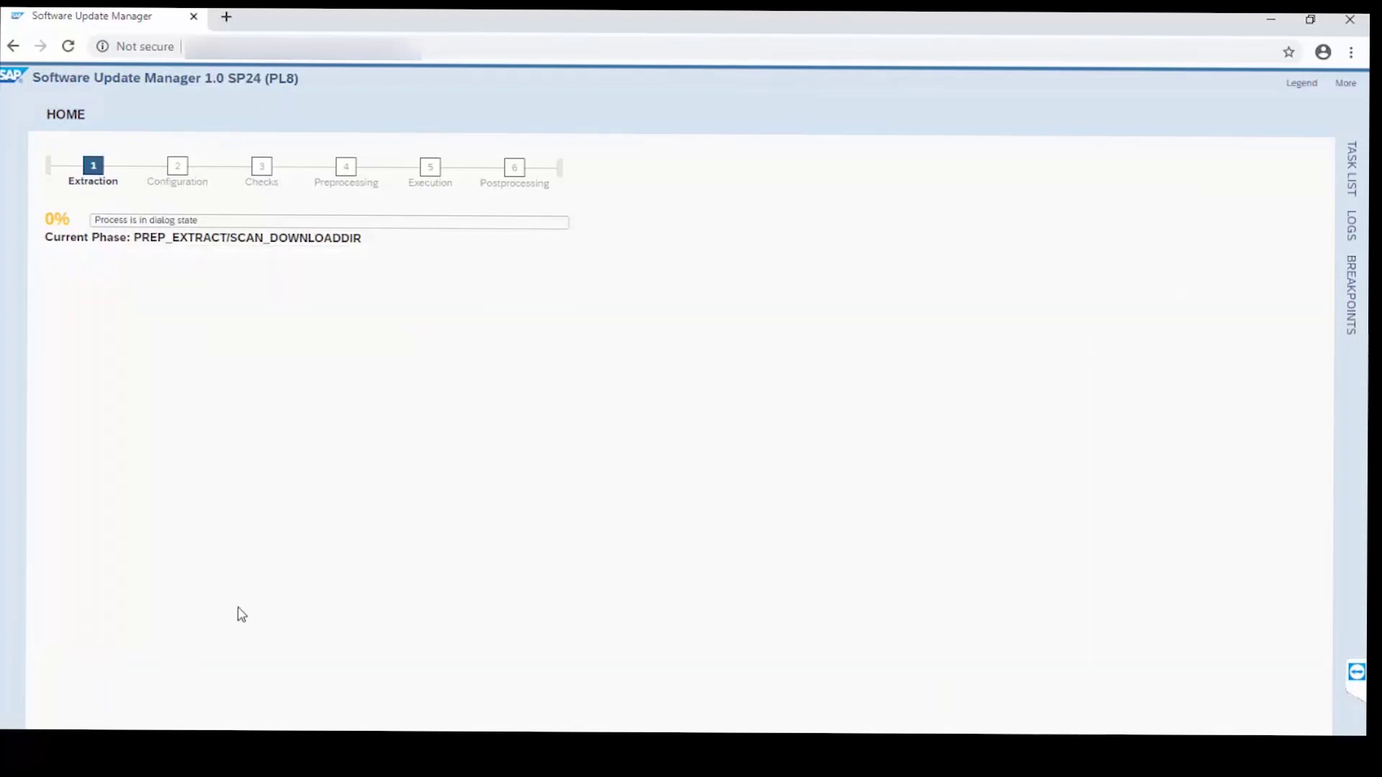
Enter the password for SAP user DDIC in client 000 and submit it.
click(525, 375)
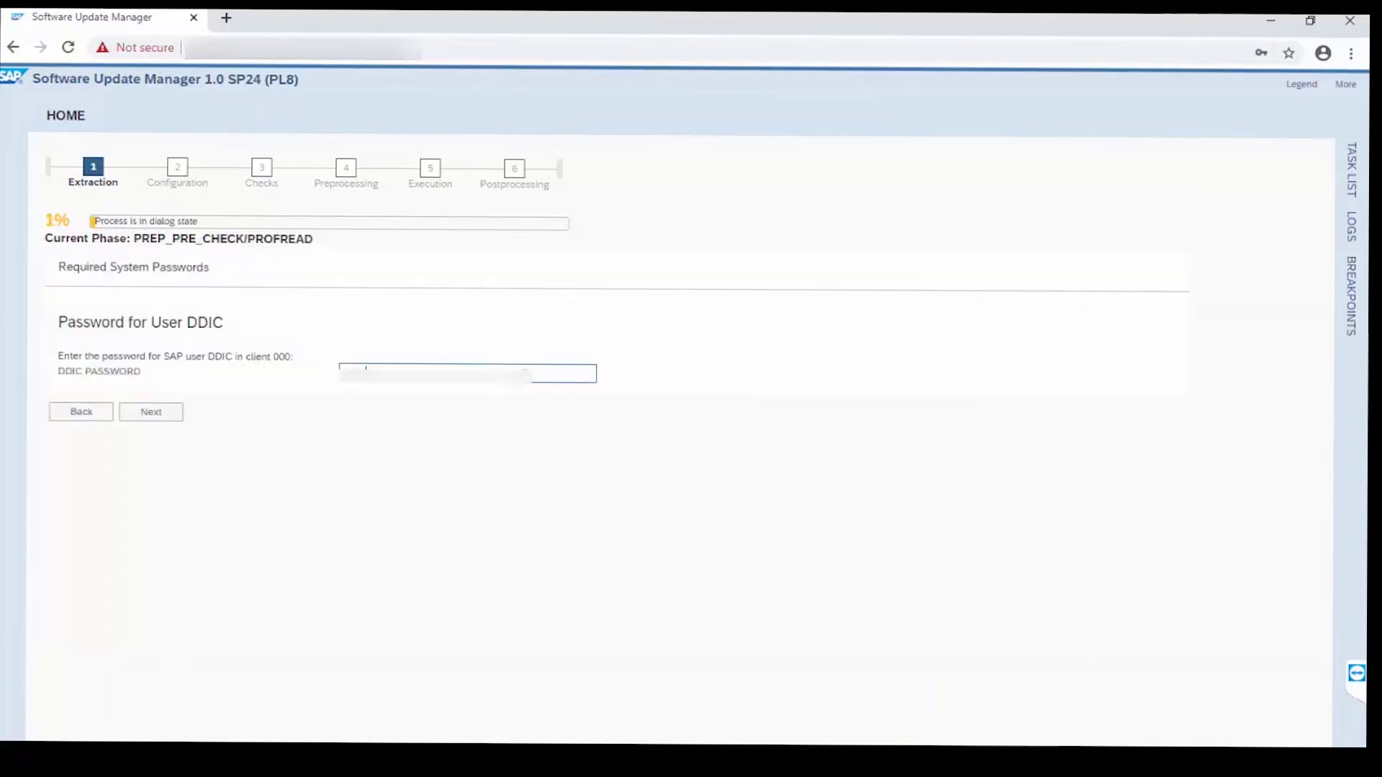
key(Return)
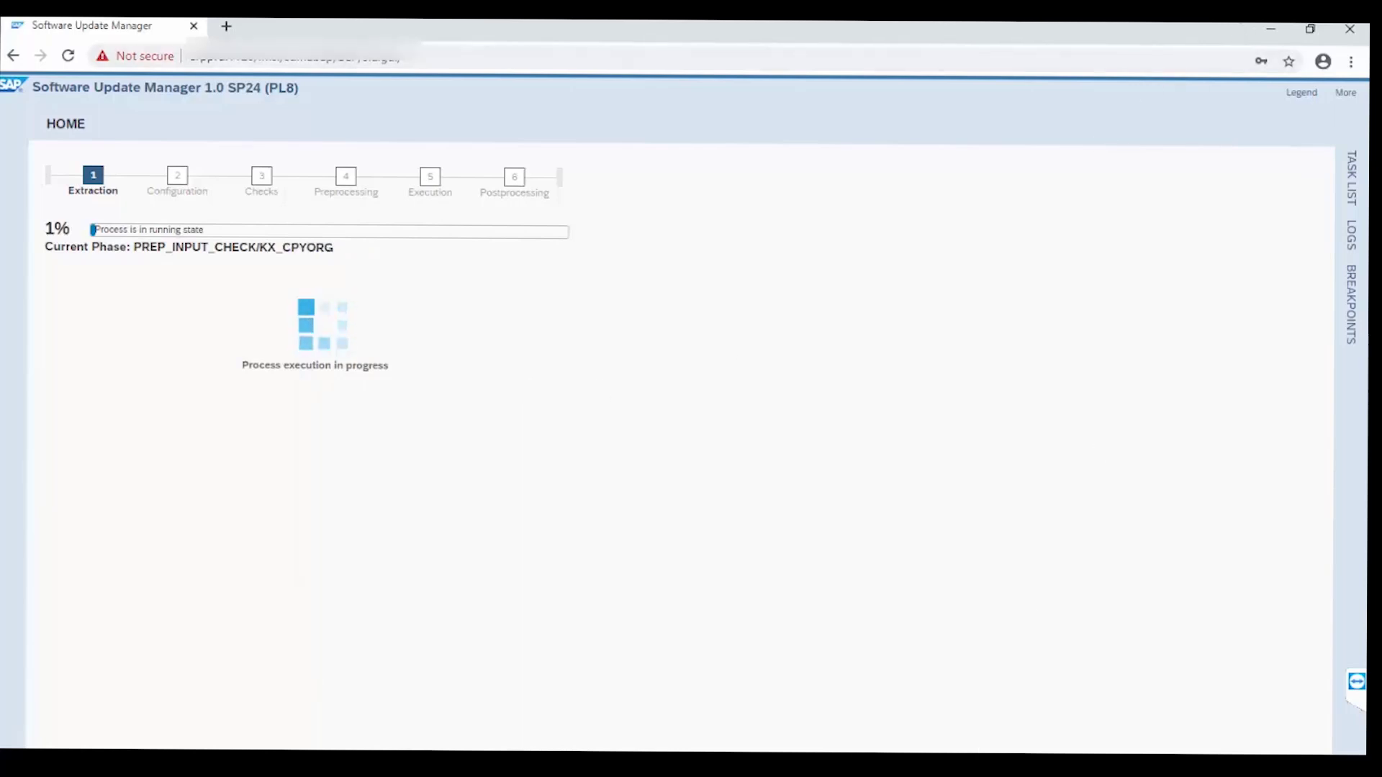
Show and refresh the list of log files, and select SAP HANA as the target database type.
click(1356, 244)
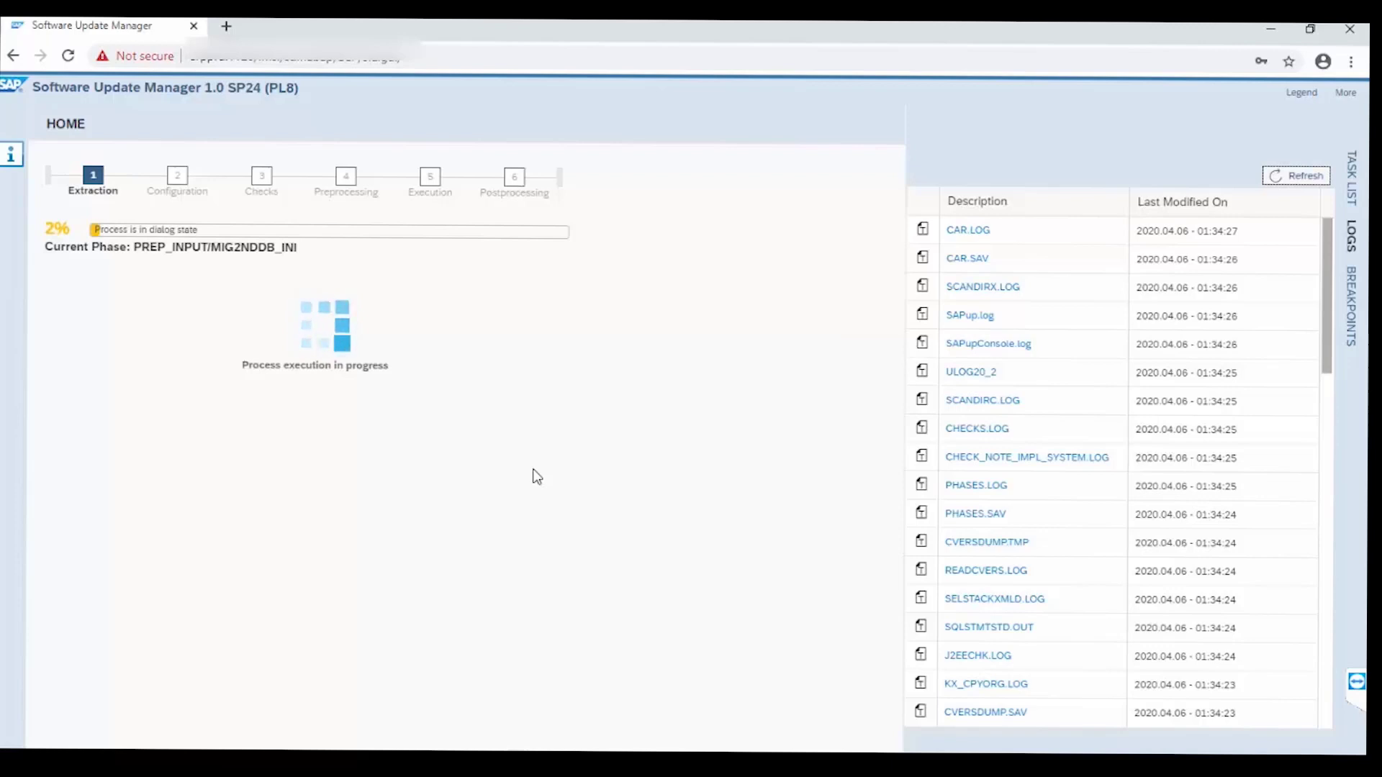
click(1296, 177)
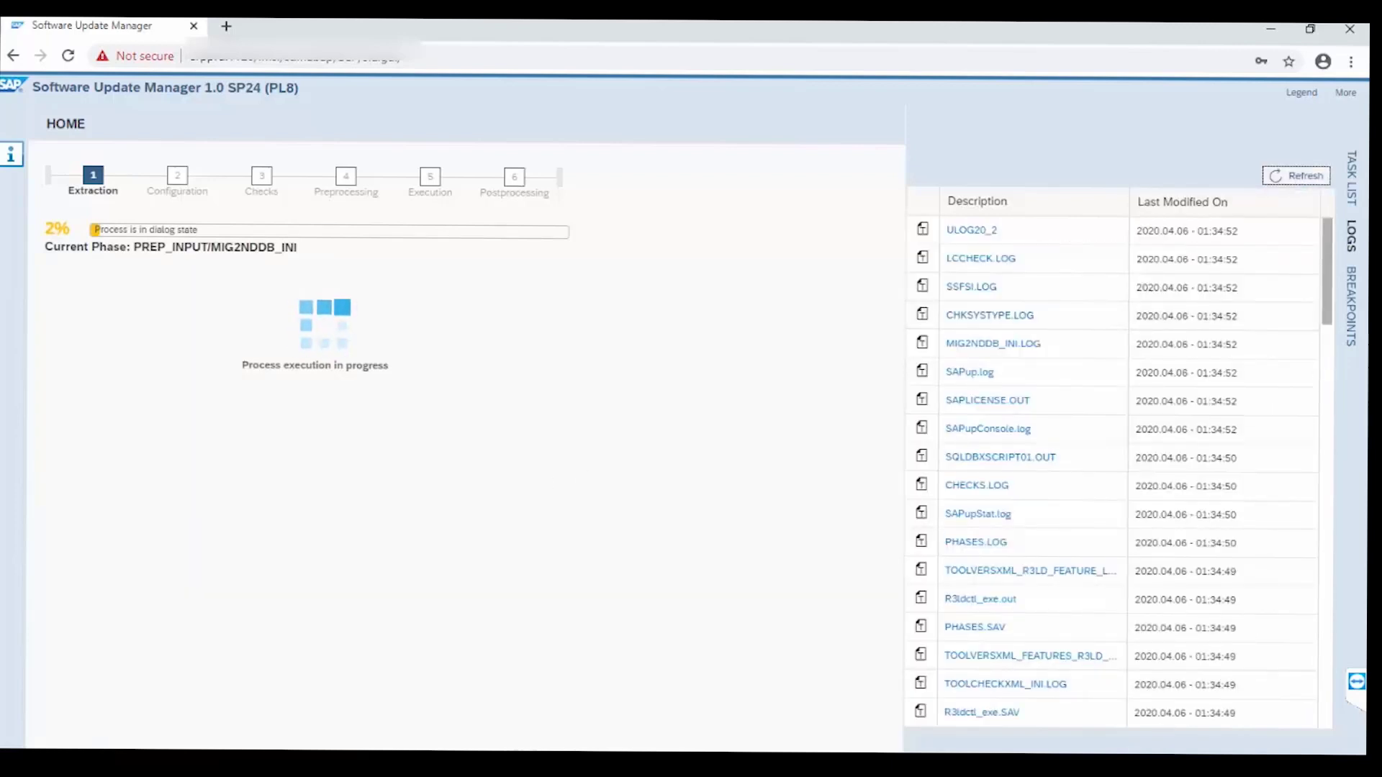
click(66, 376)
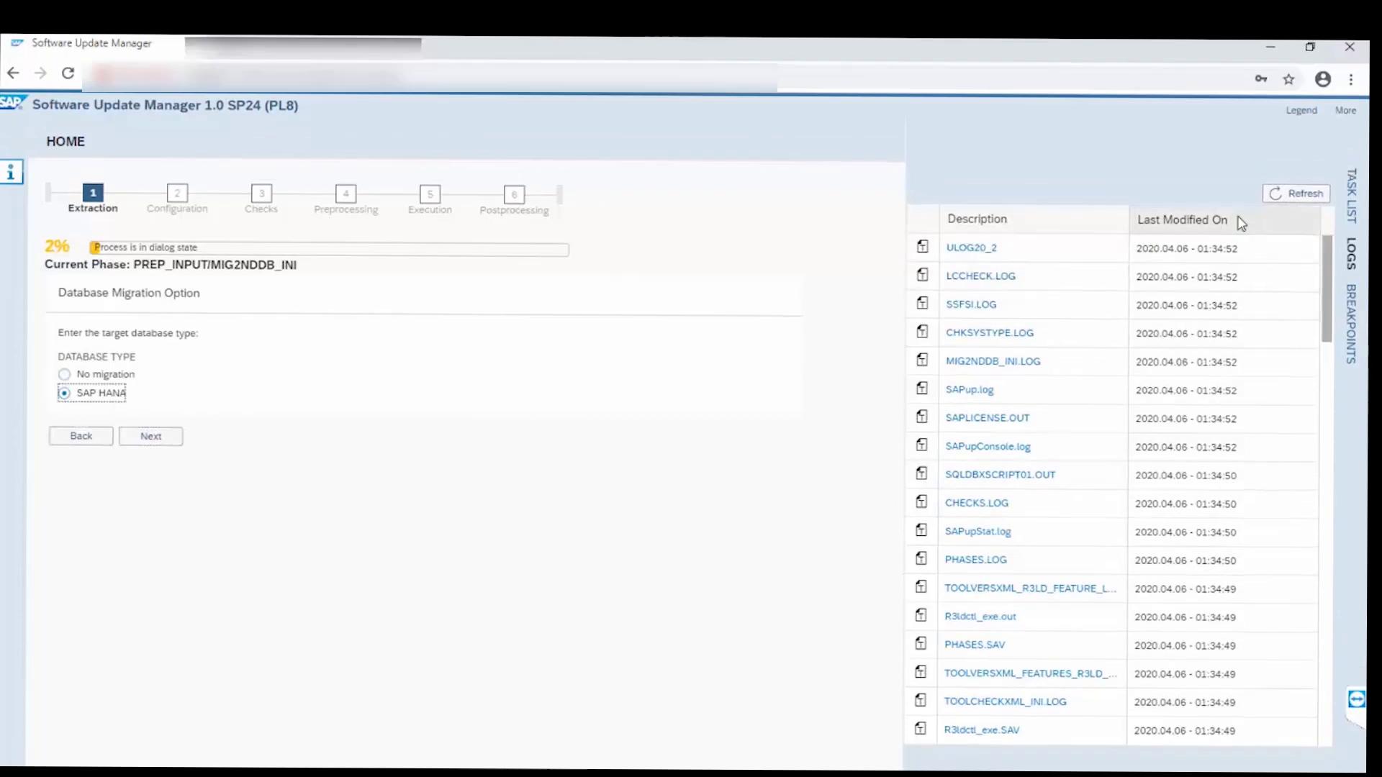
Examine the breakpoints, the refreshed log files and the task list of the update procedure.
click(1297, 194)
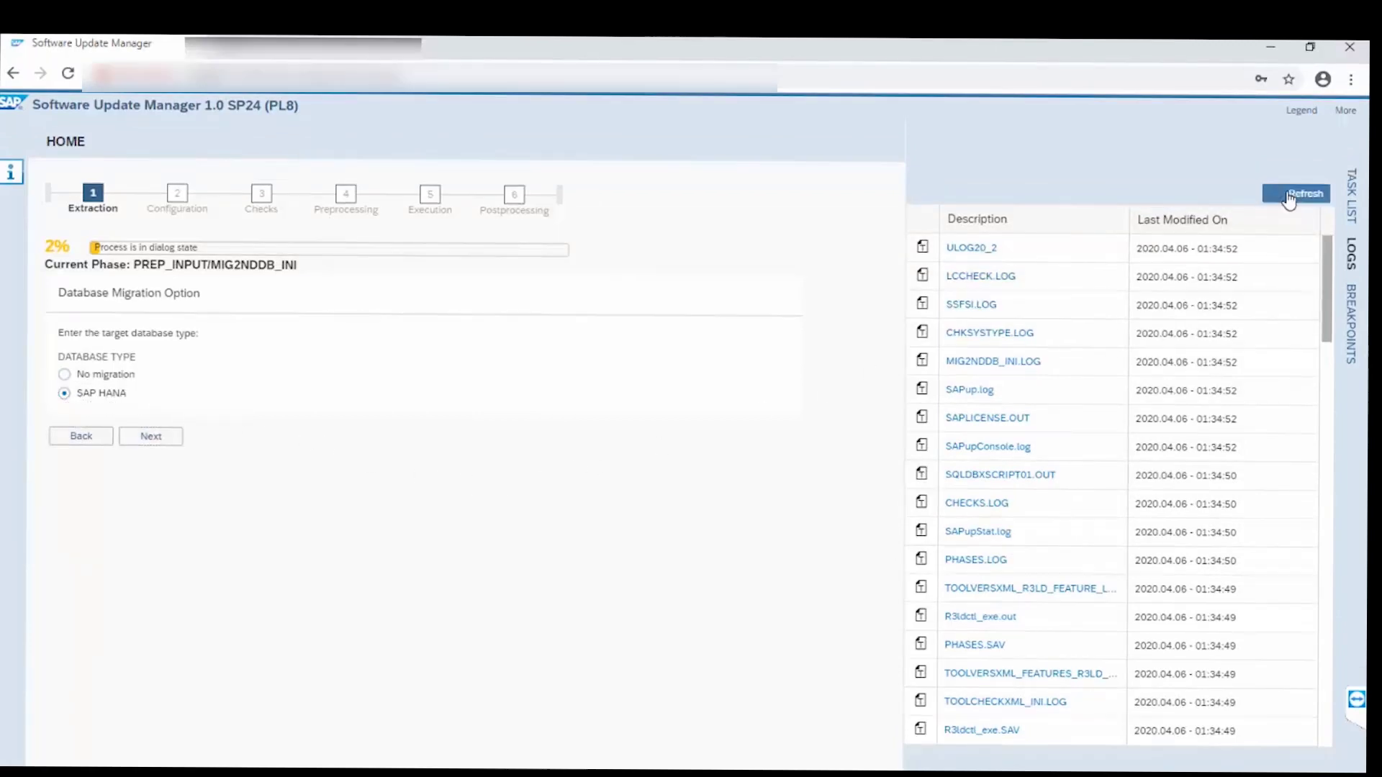
click(1351, 328)
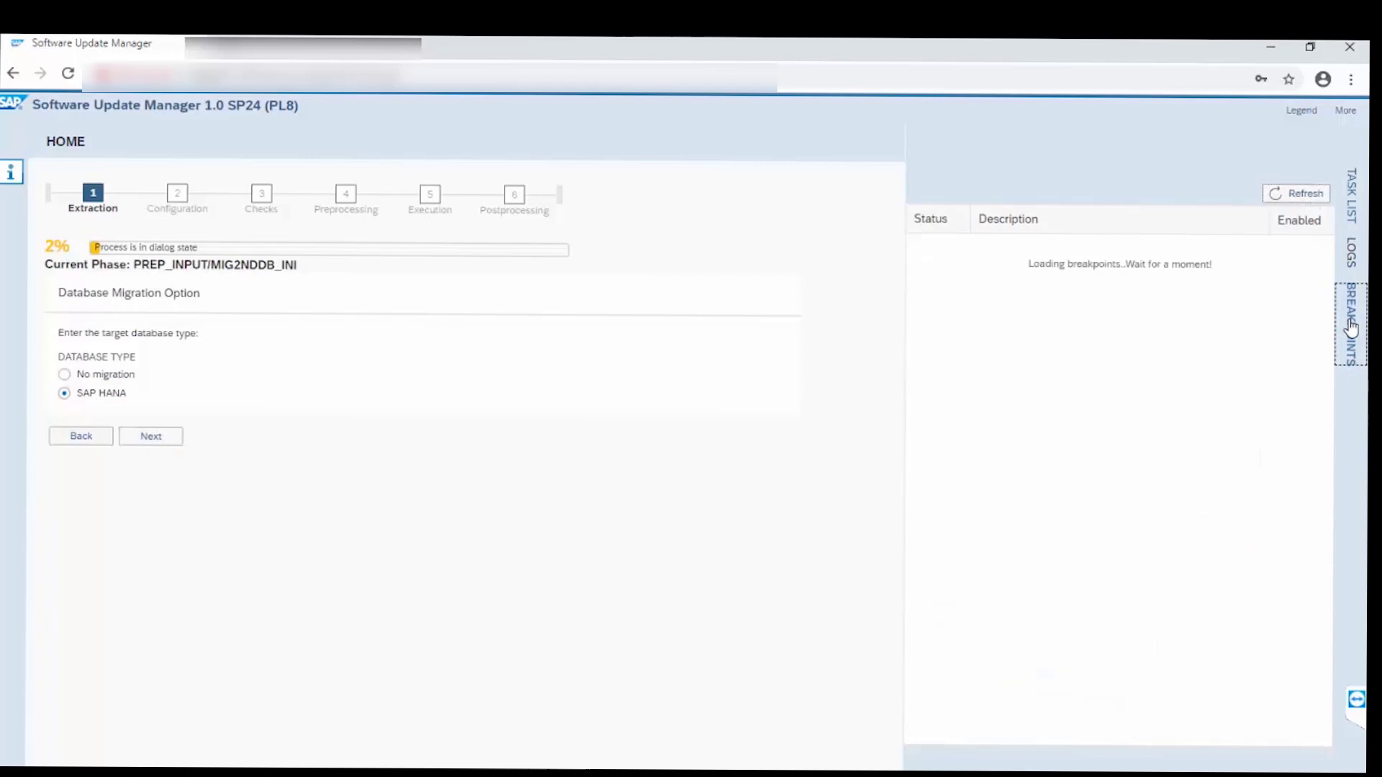
click(1350, 255)
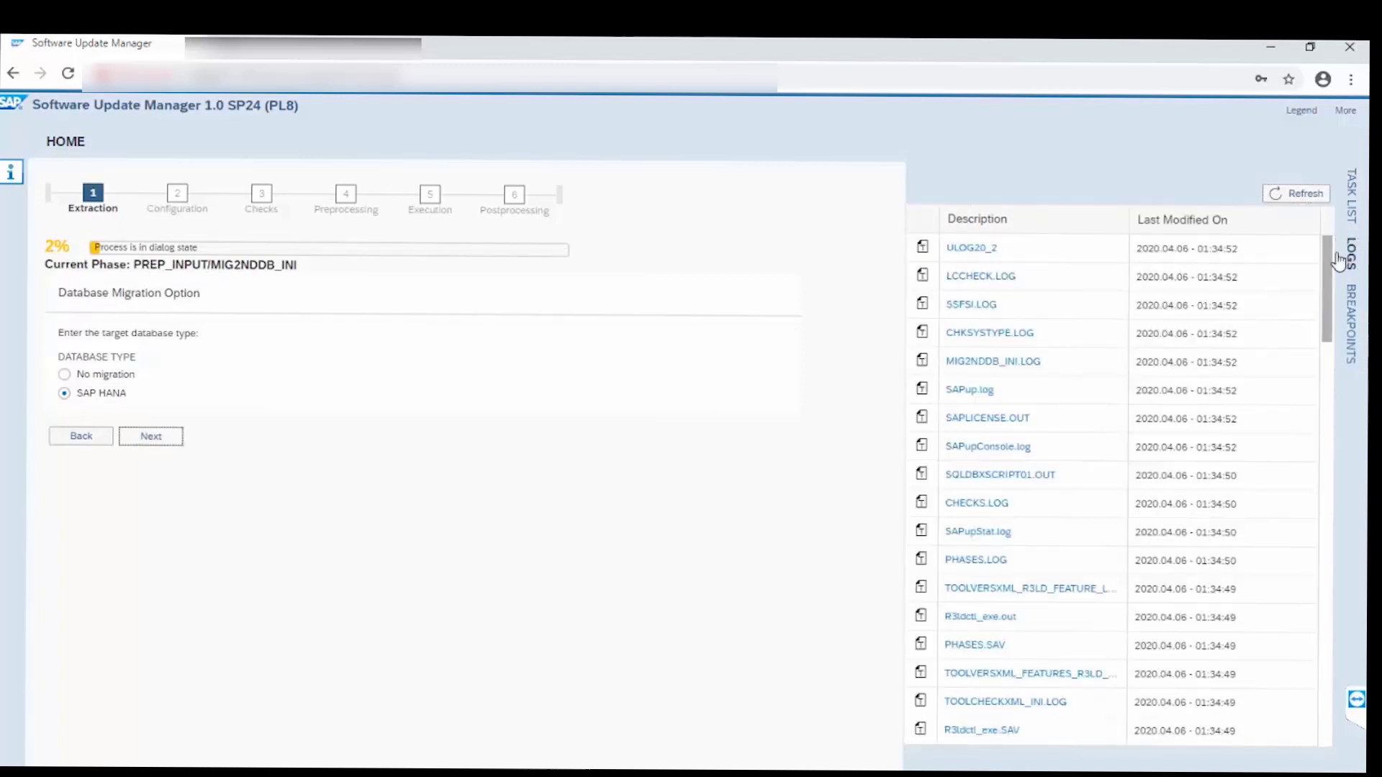
click(1296, 193)
click(1353, 194)
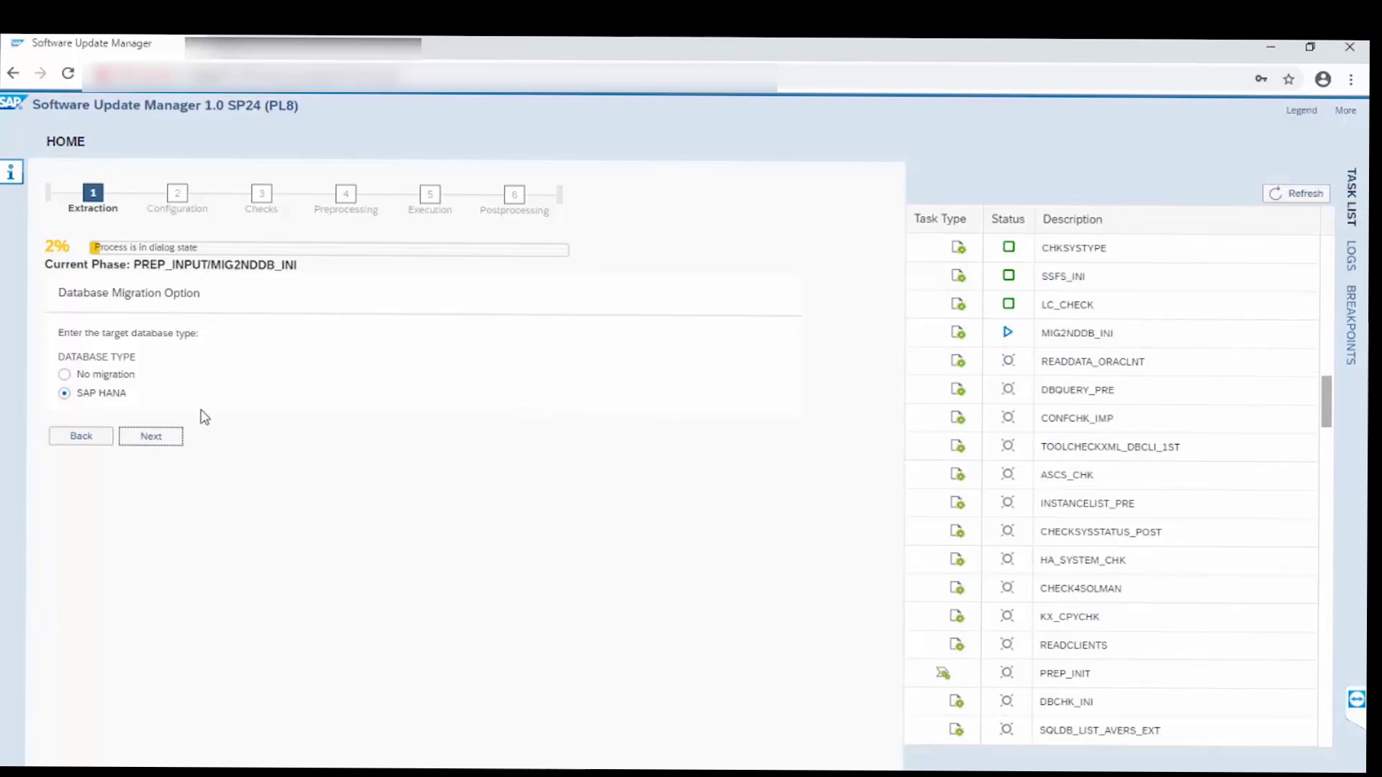
Confirm the database type, choose not to compare table contents, enter the migration key and submit the migration parameters.
click(170, 448)
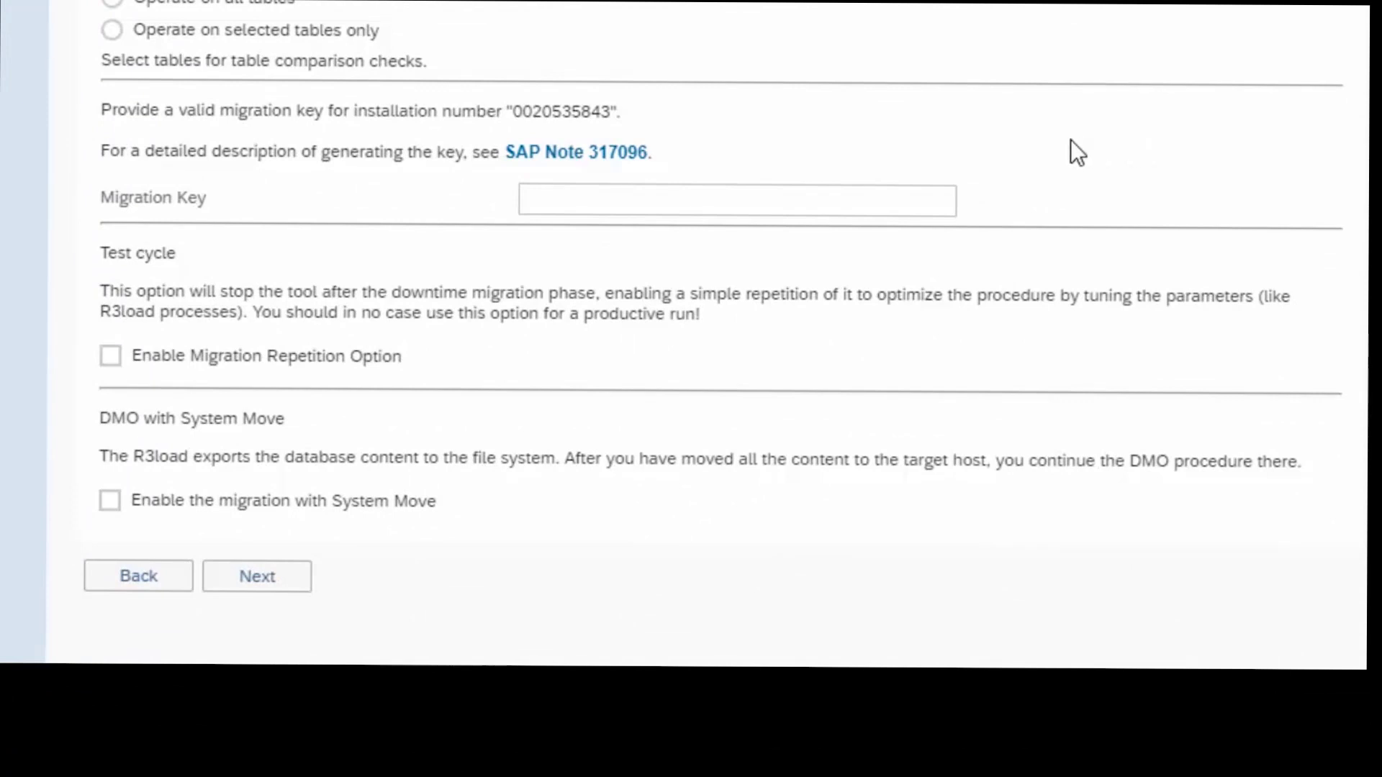
click(266, 0)
click(128, 170)
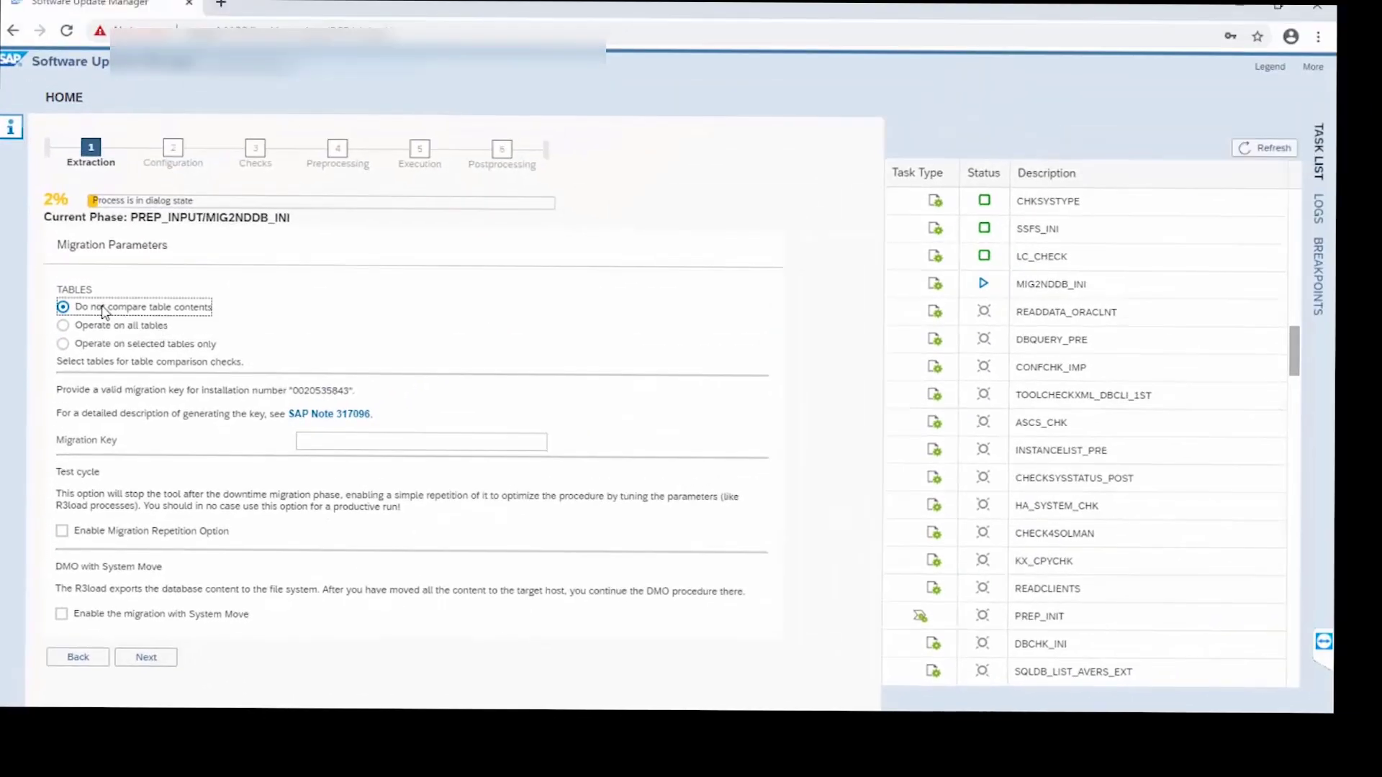
mouse_move(101, 308)
mouse_down()
mouse_move(123, 309)
mouse_move(90, 311)
mouse_up()
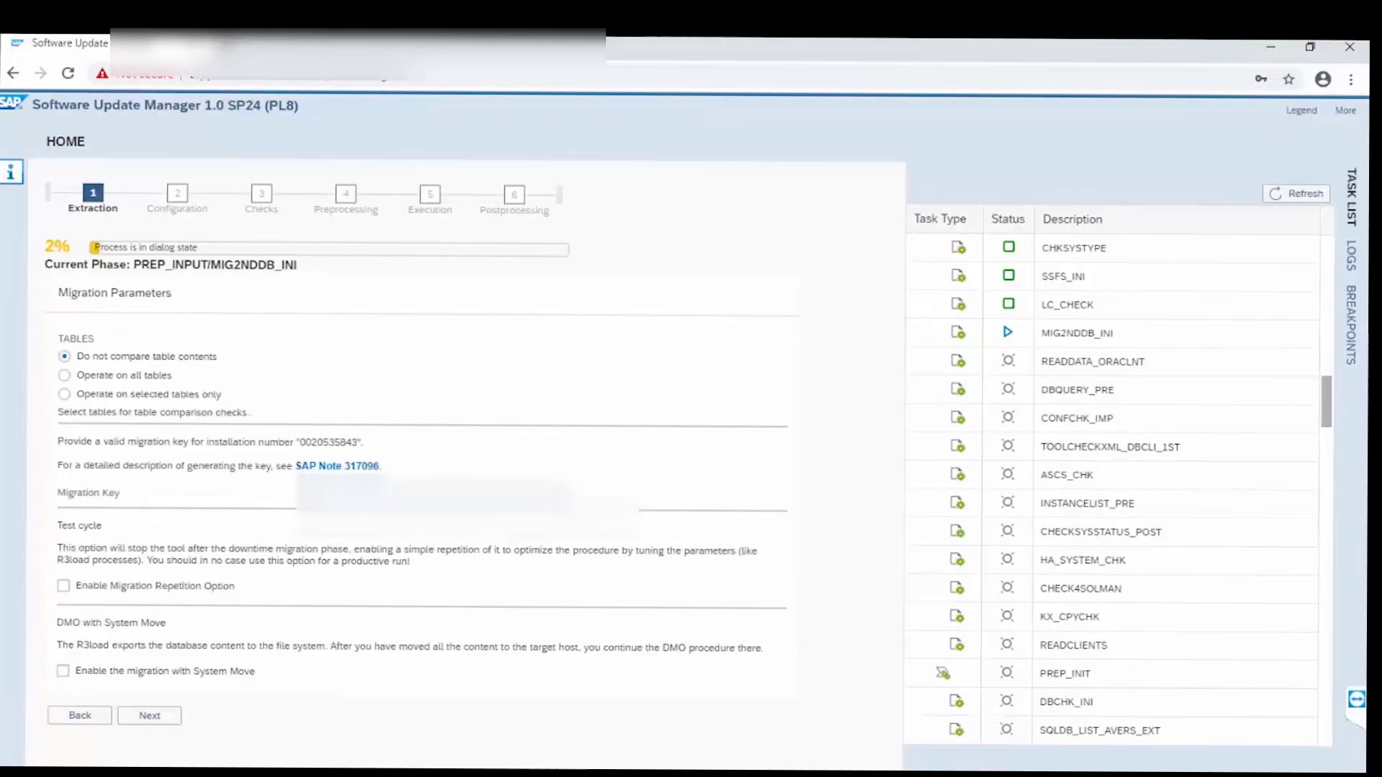
click(421, 441)
click(375, 523)
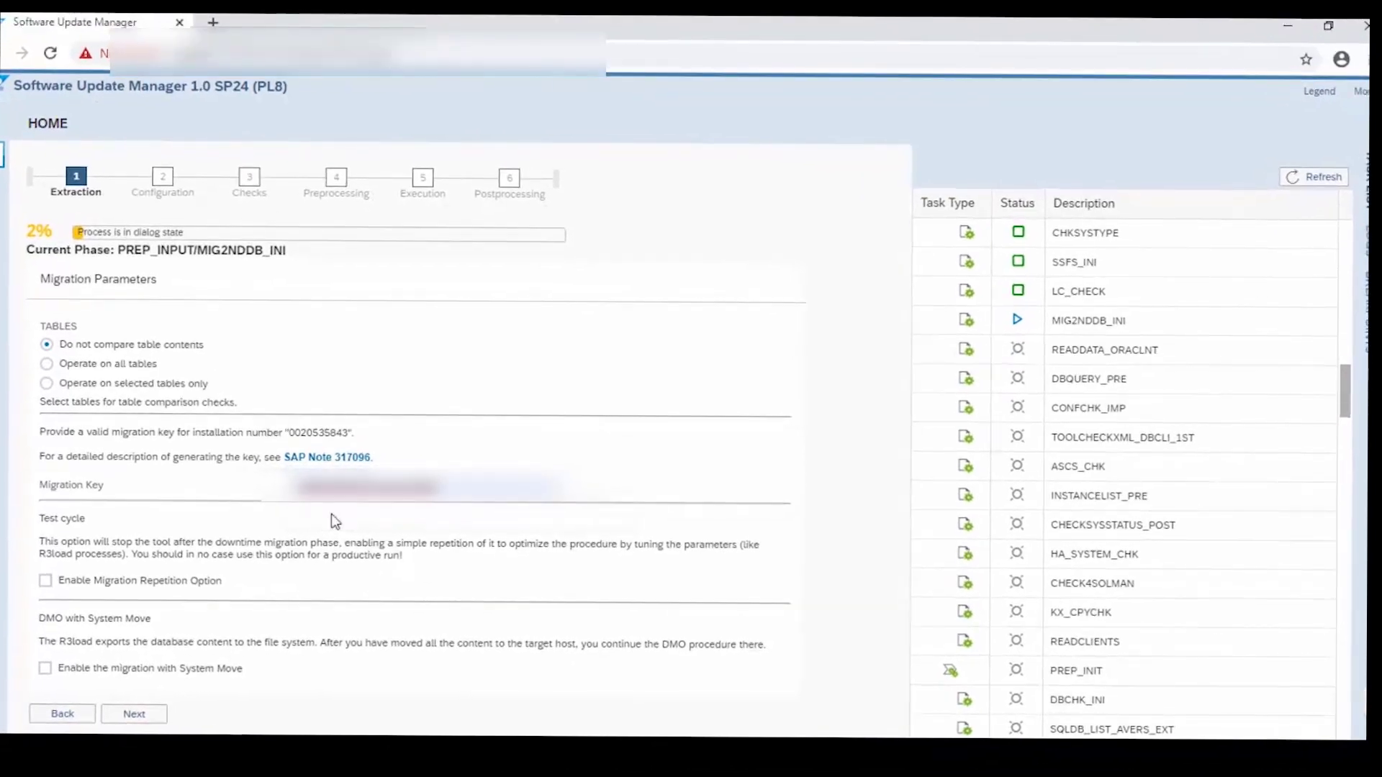
click(160, 716)
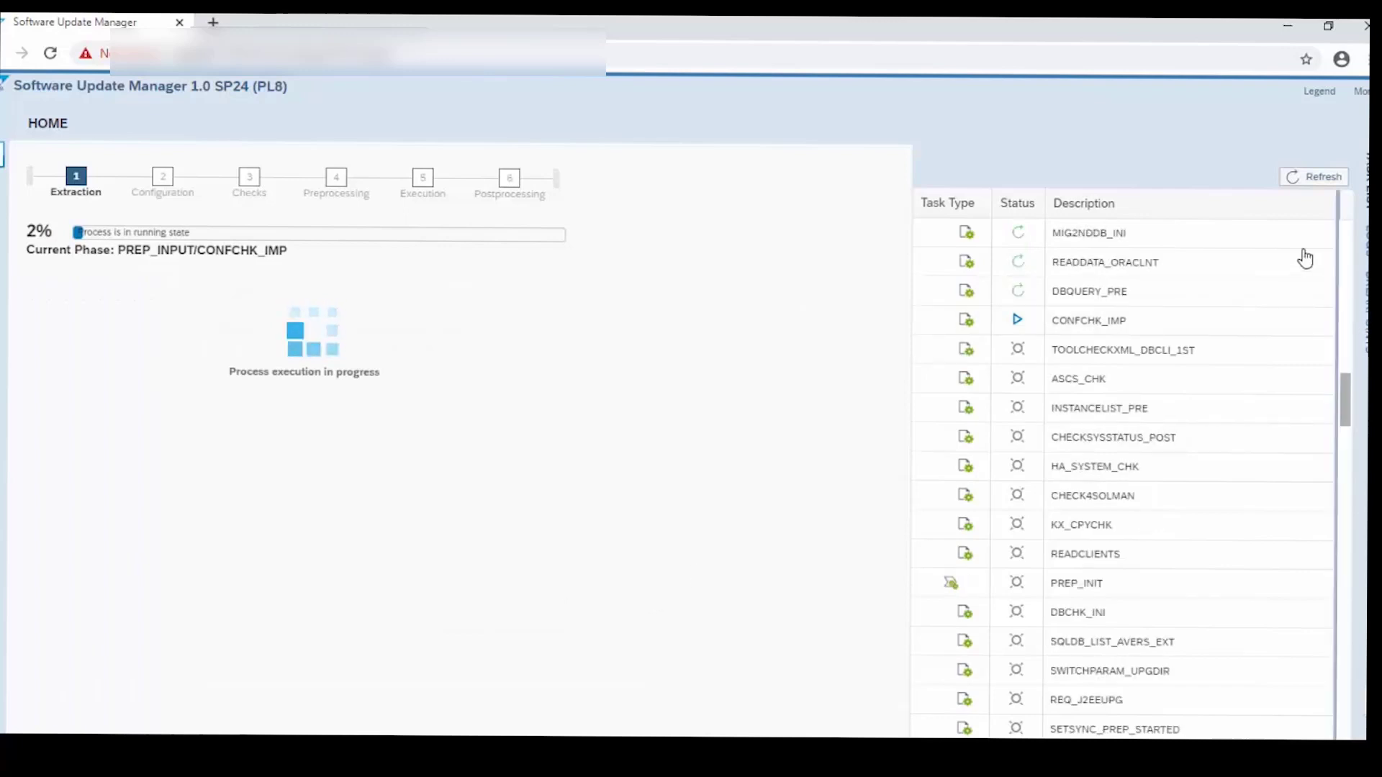
Refresh the task list, then open the Log Tail Viewer, reposition it and enlarge it.
click(1308, 180)
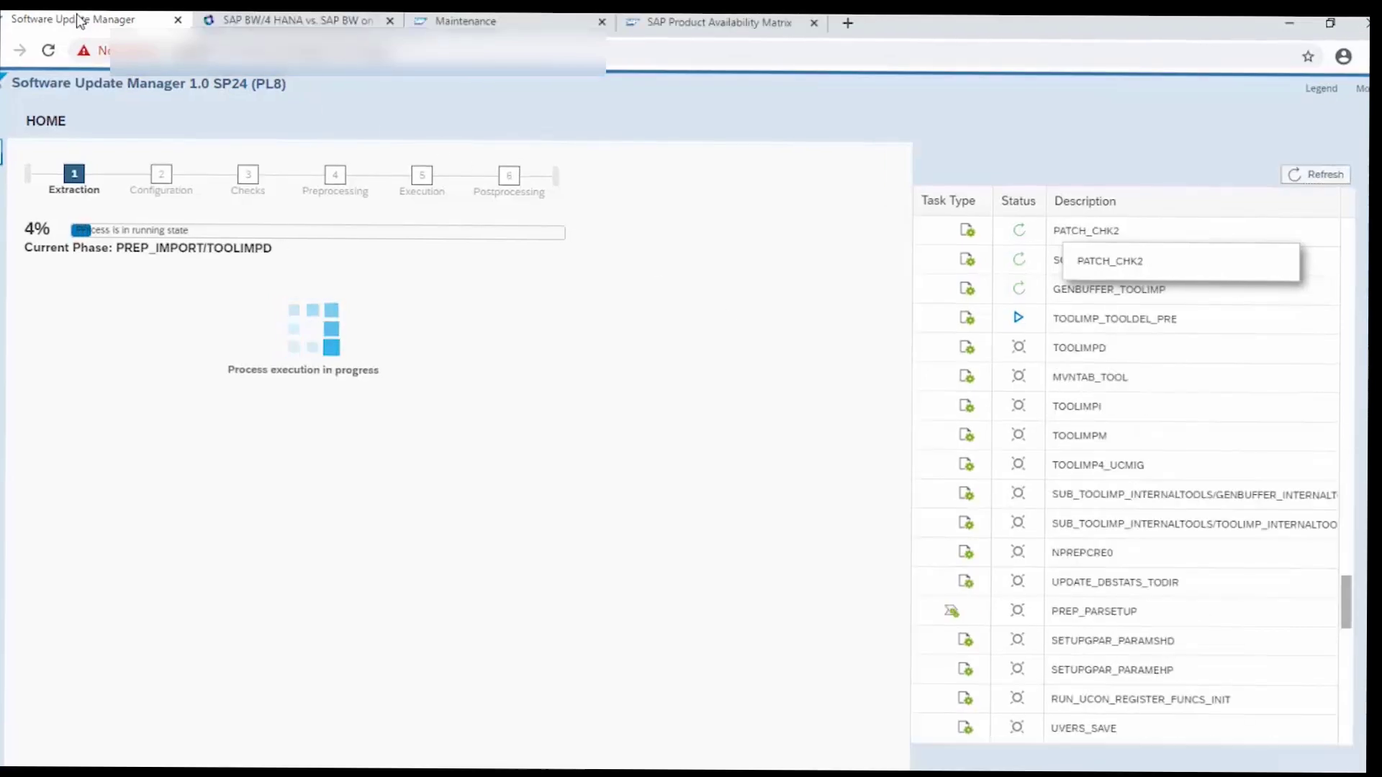
click(1303, 183)
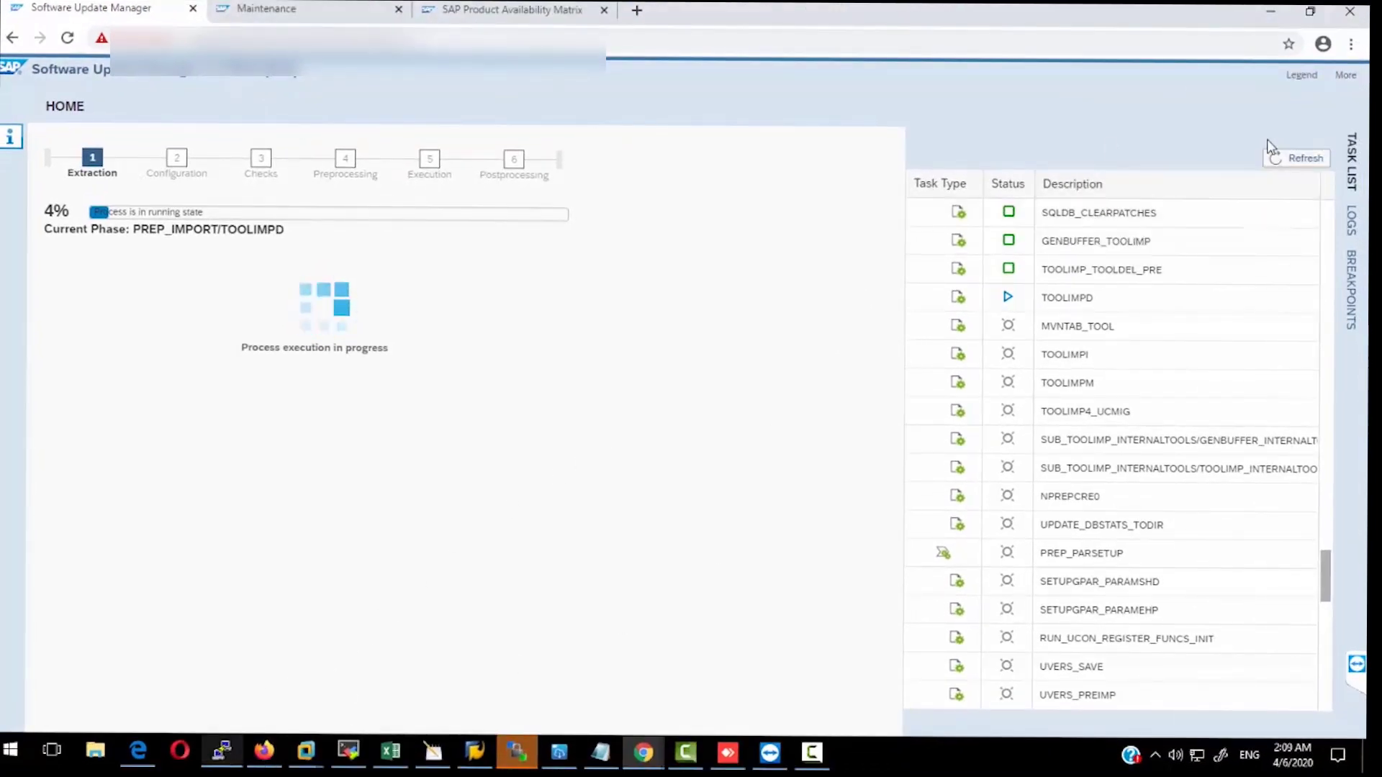
click(1345, 75)
click(1265, 204)
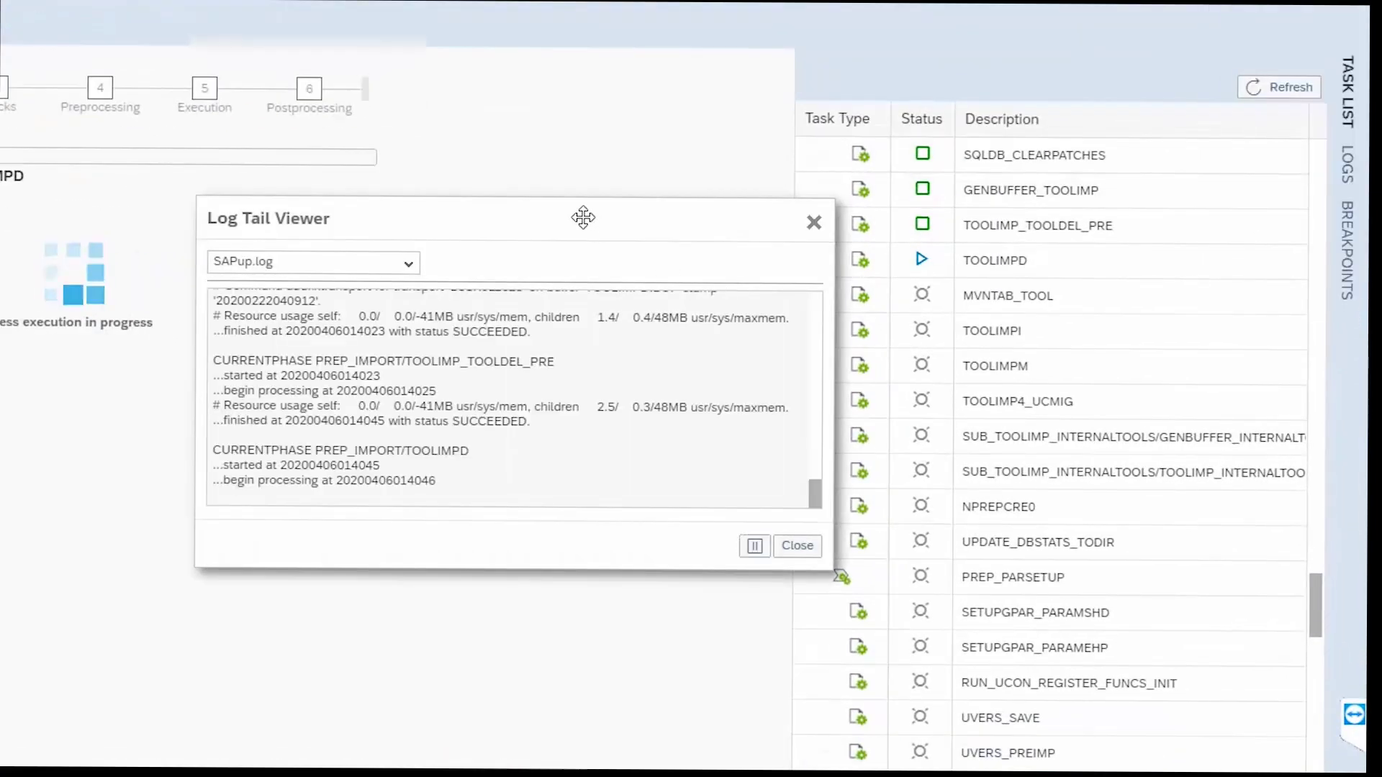
drag(583, 217, 758, 153)
drag(1010, 505, 1214, 666)
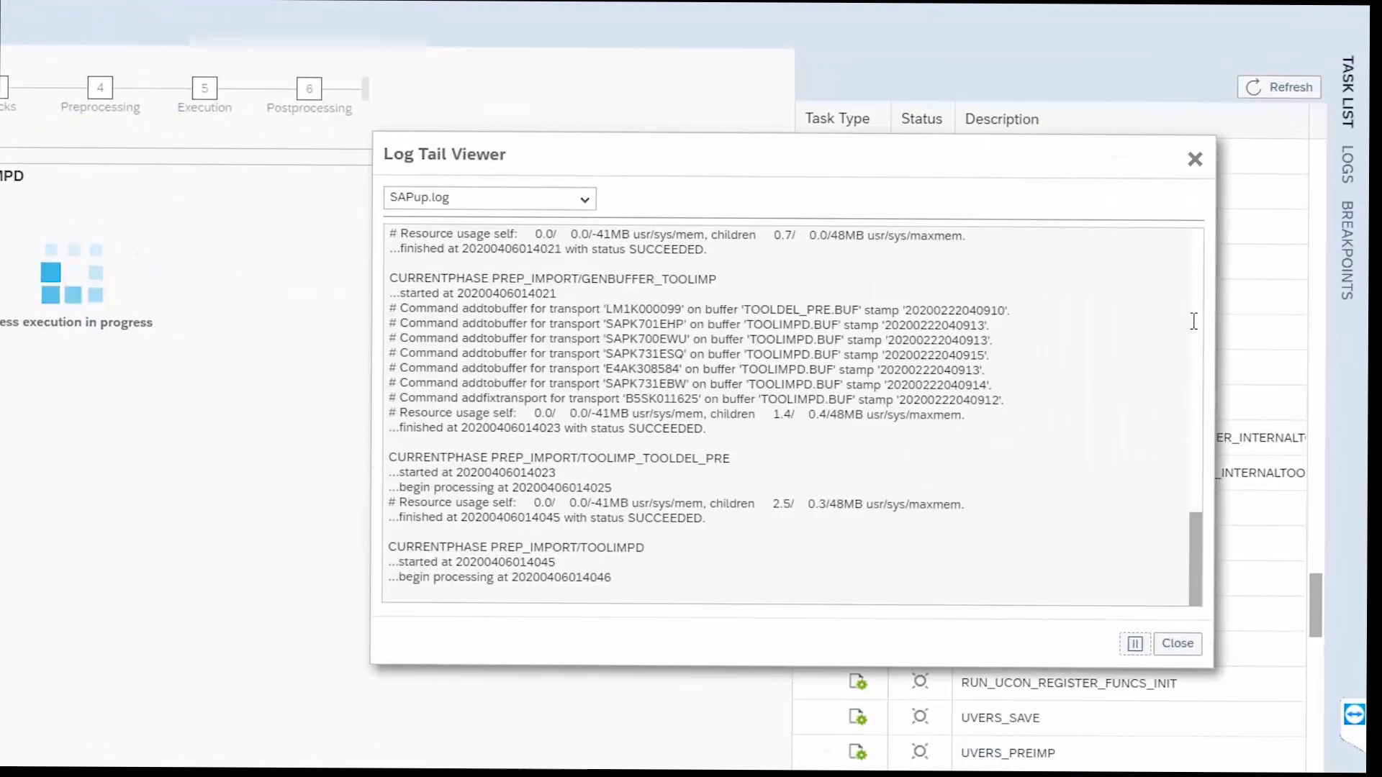
View SAPupConsole.log in the Log Tail Viewer, then switch back to SAPup.log.
click(585, 201)
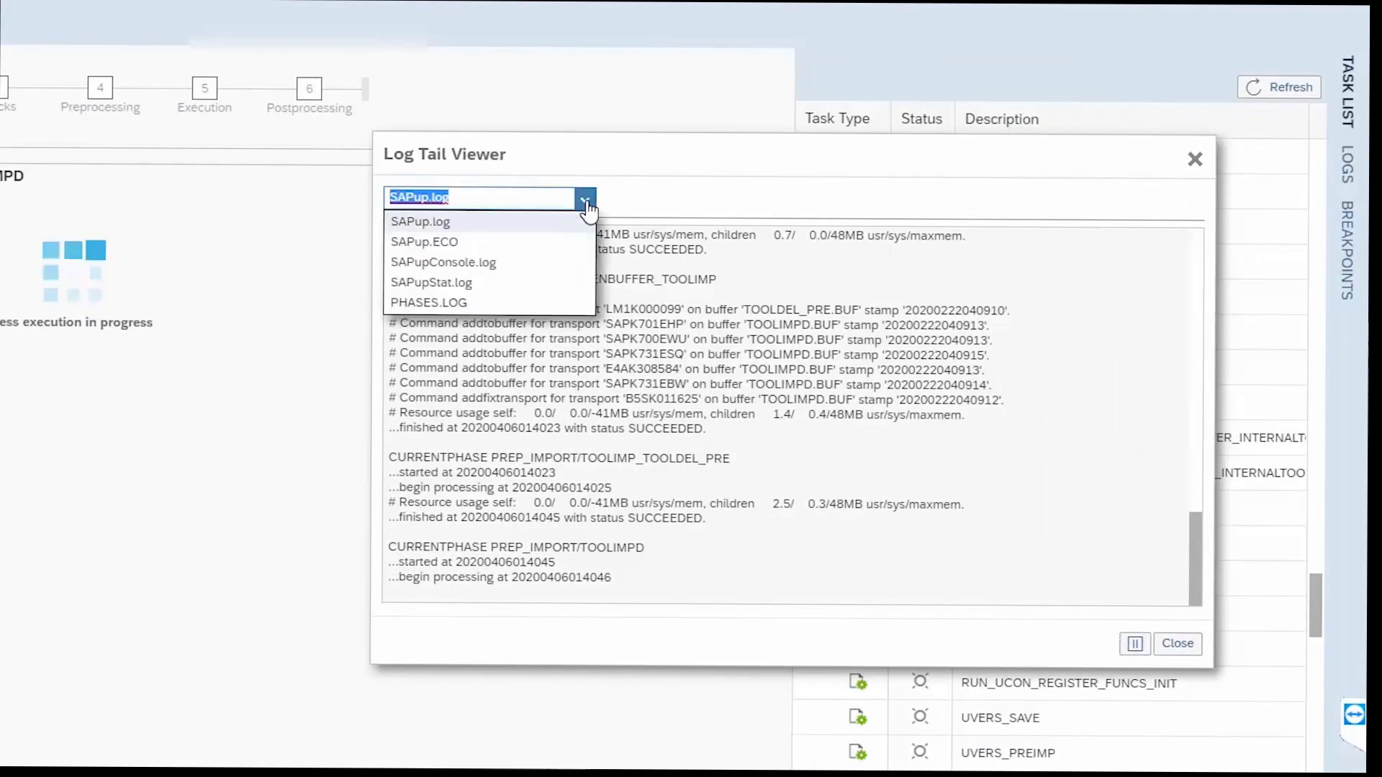
click(464, 262)
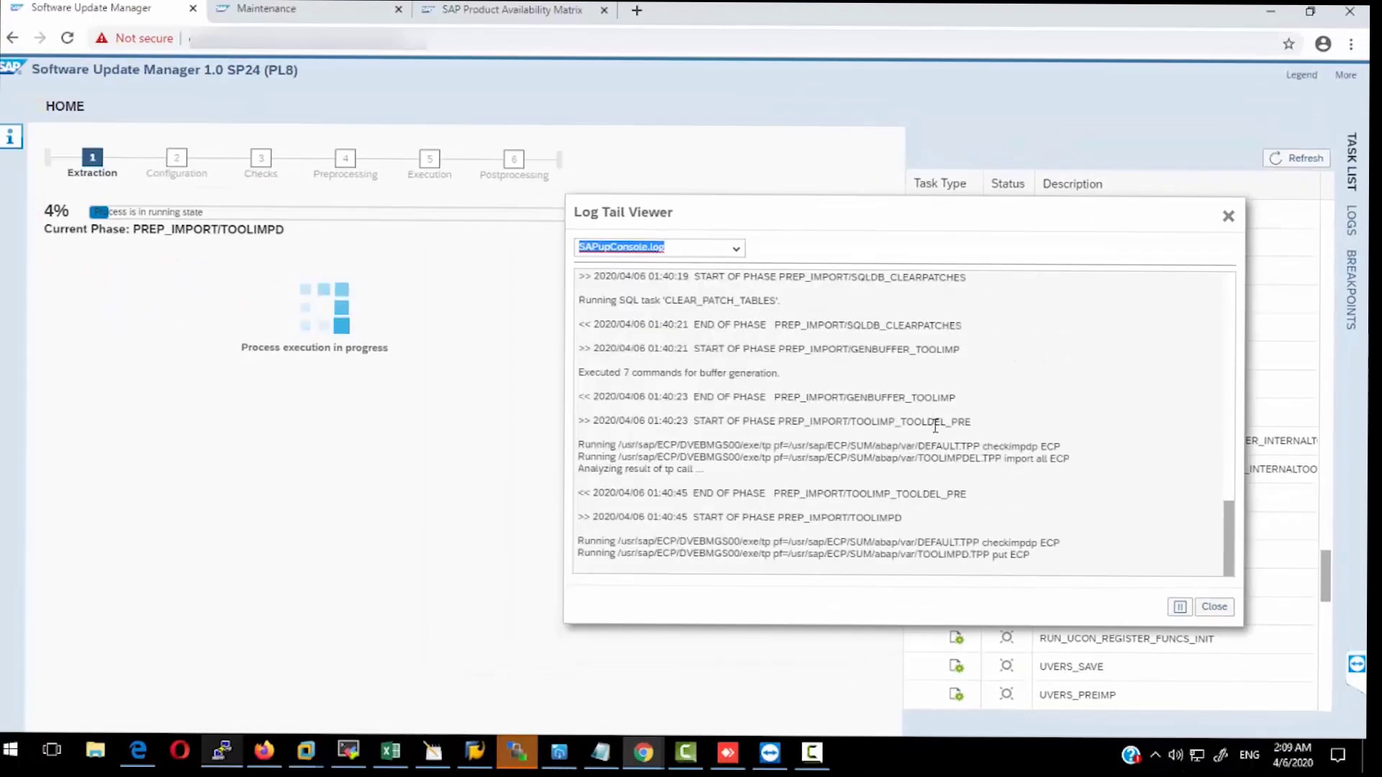
click(734, 248)
click(703, 268)
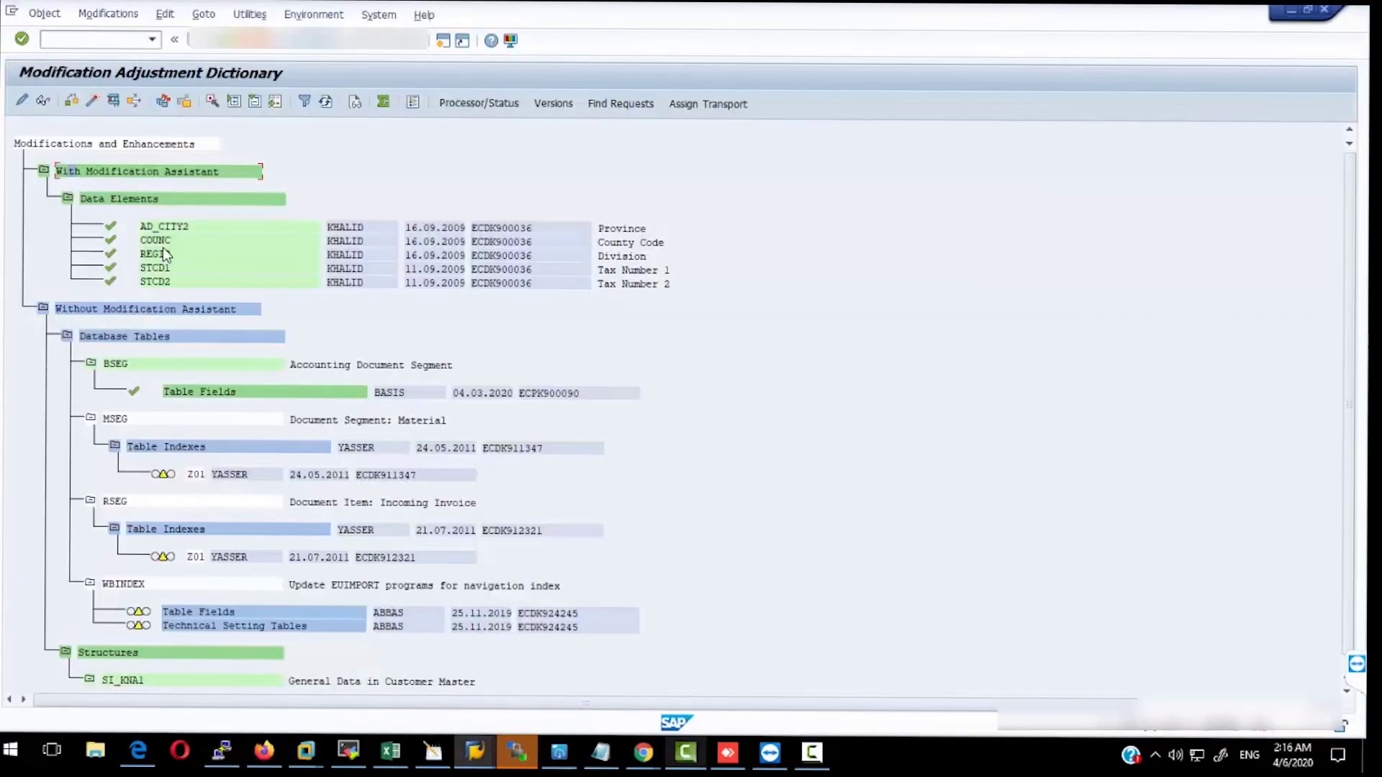
In SAP GUI's Modification Adjustment Dictionary, reset index Z01 of table MSEG to original, confirm the local Workbench request and refresh the list.
double_click(197, 351)
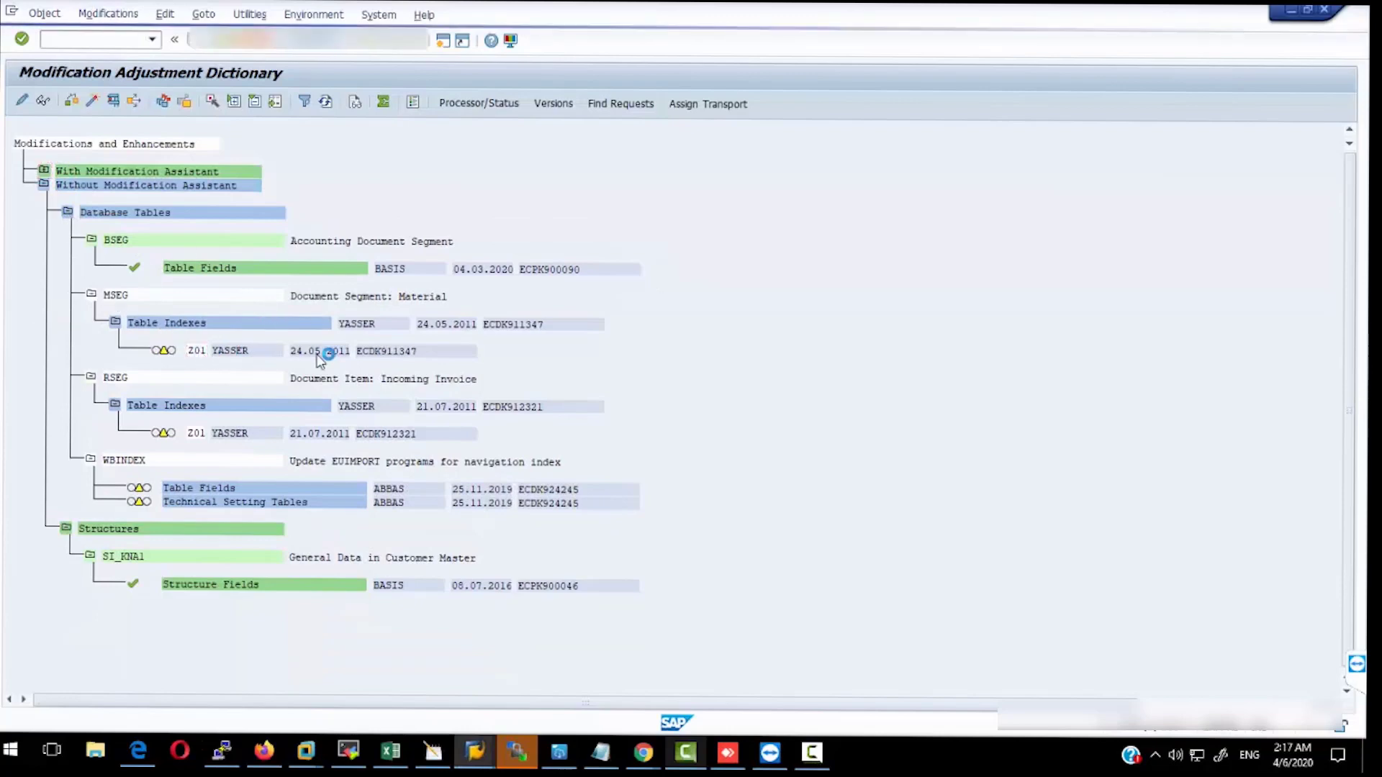
key(F3)
right_click(195, 353)
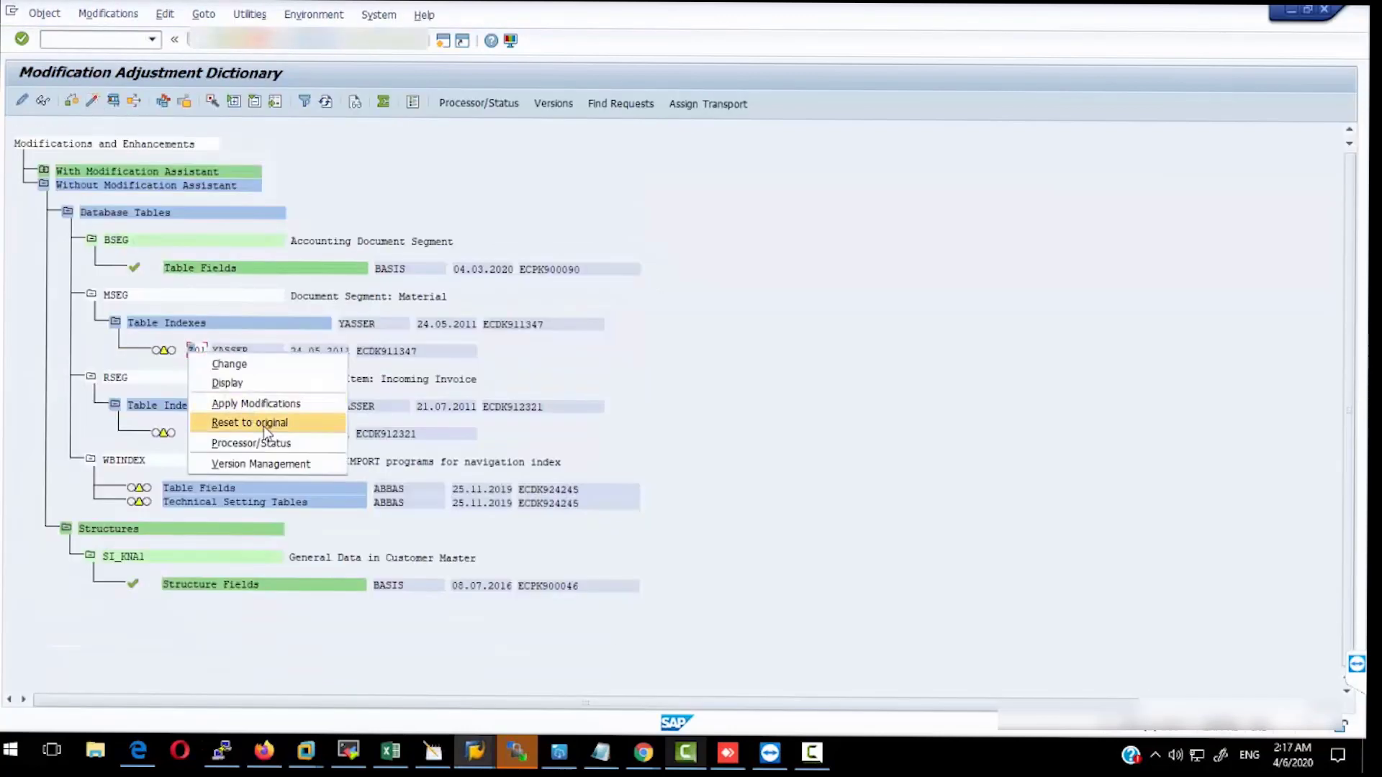
click(223, 421)
key(F3)
right_click(208, 349)
click(264, 417)
click(317, 362)
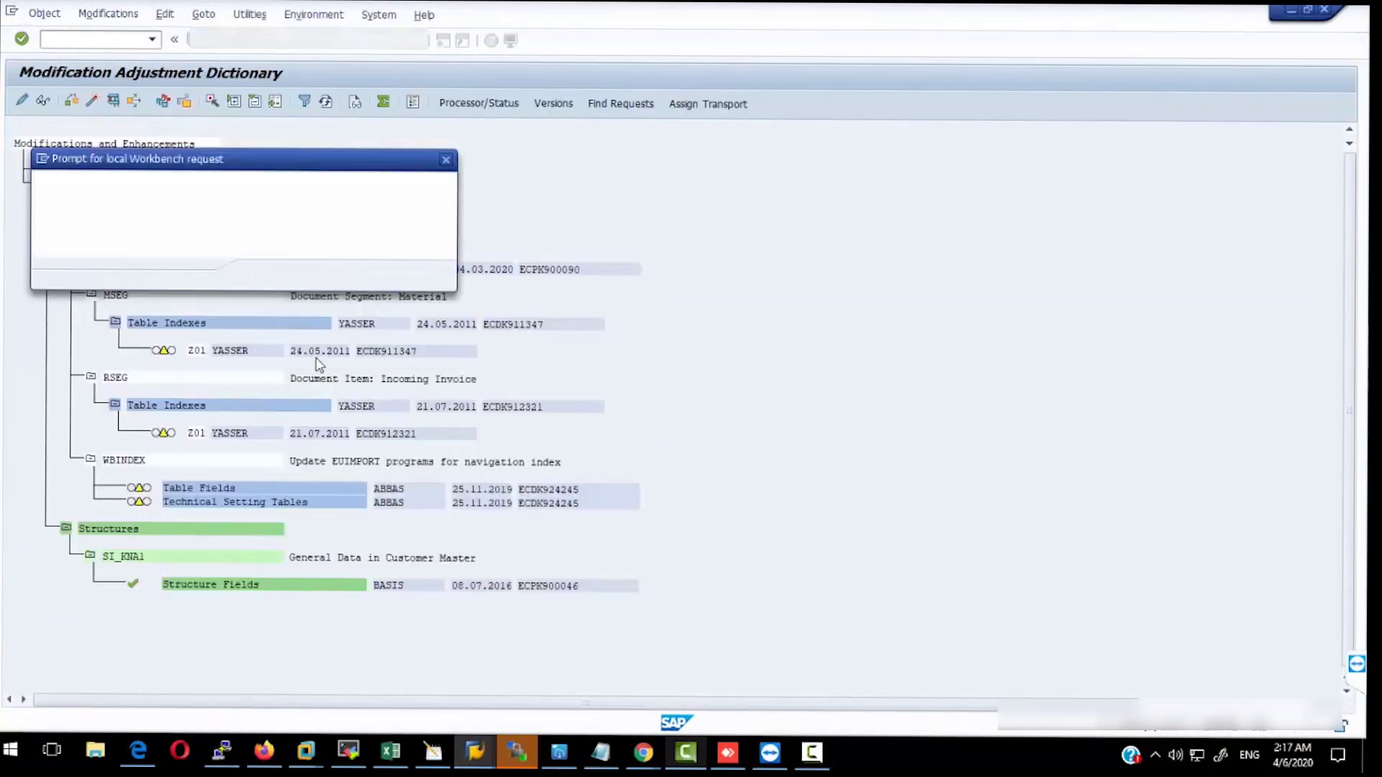
key(Return)
click(325, 102)
Reset index Z01 of table RSEG to original, check its version comparison and refresh the modification list.
right_click(192, 351)
click(220, 420)
click(141, 103)
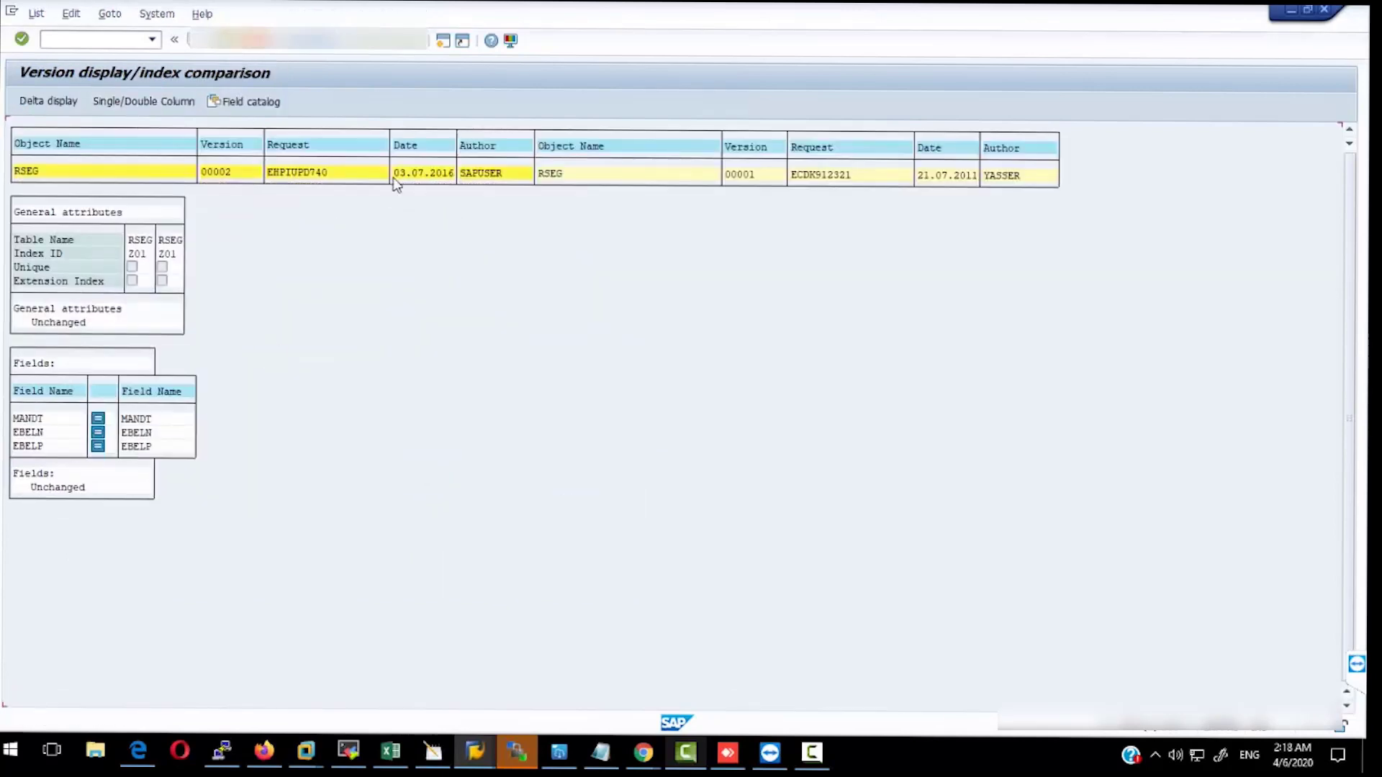
click(226, 40)
click(325, 103)
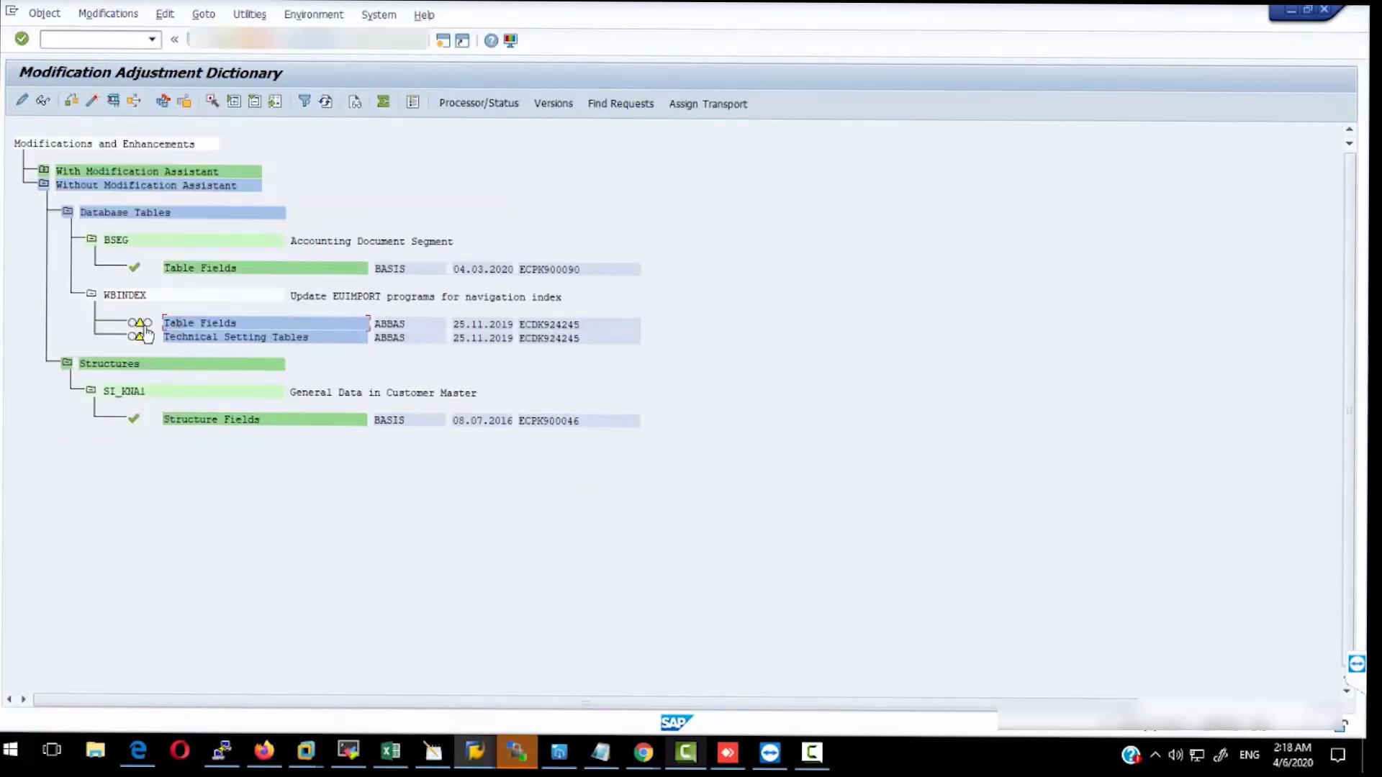
Try to edit the adjustment proposal for table WBINDEX.
click(140, 338)
click(293, 453)
click(166, 104)
click(432, 514)
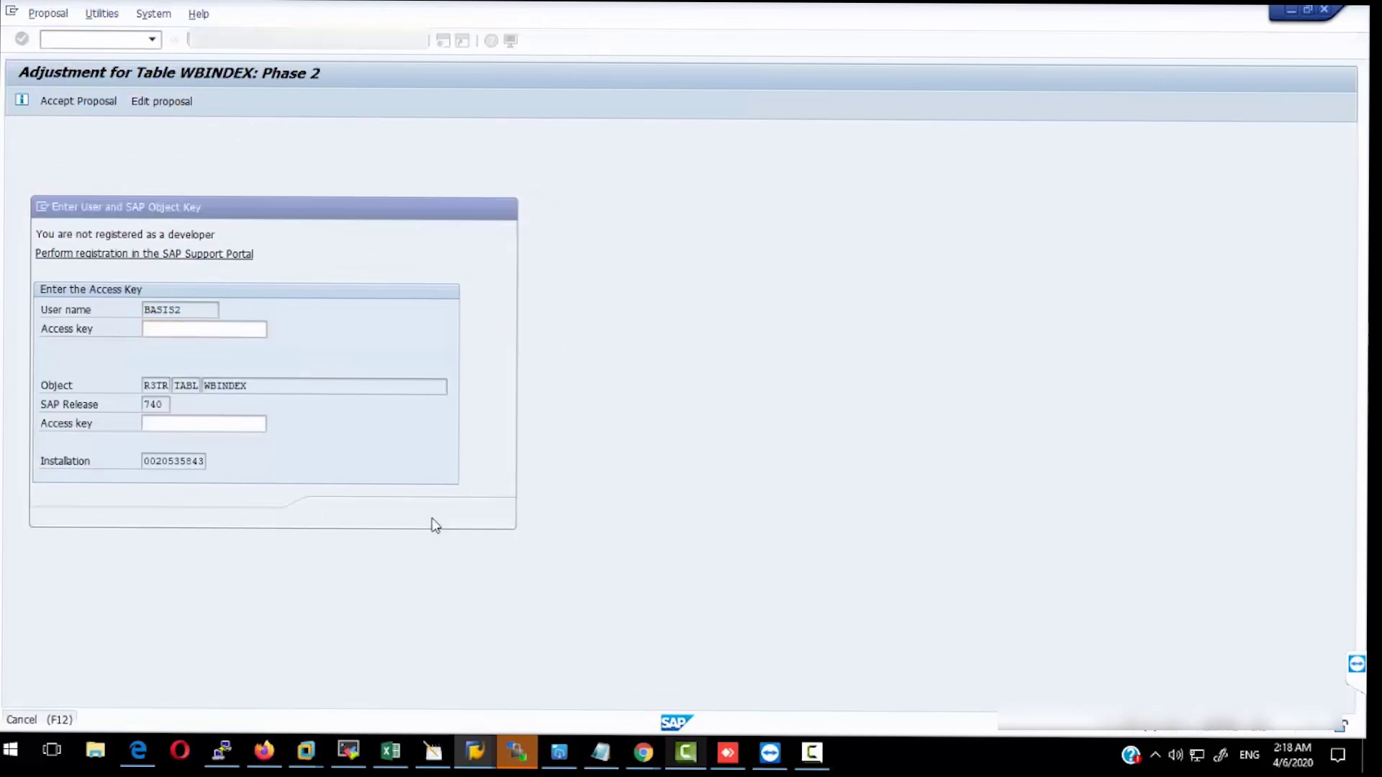
click(225, 40)
Reset the table fields of WBINDEX to original.
click(108, 423)
click(142, 324)
click(108, 356)
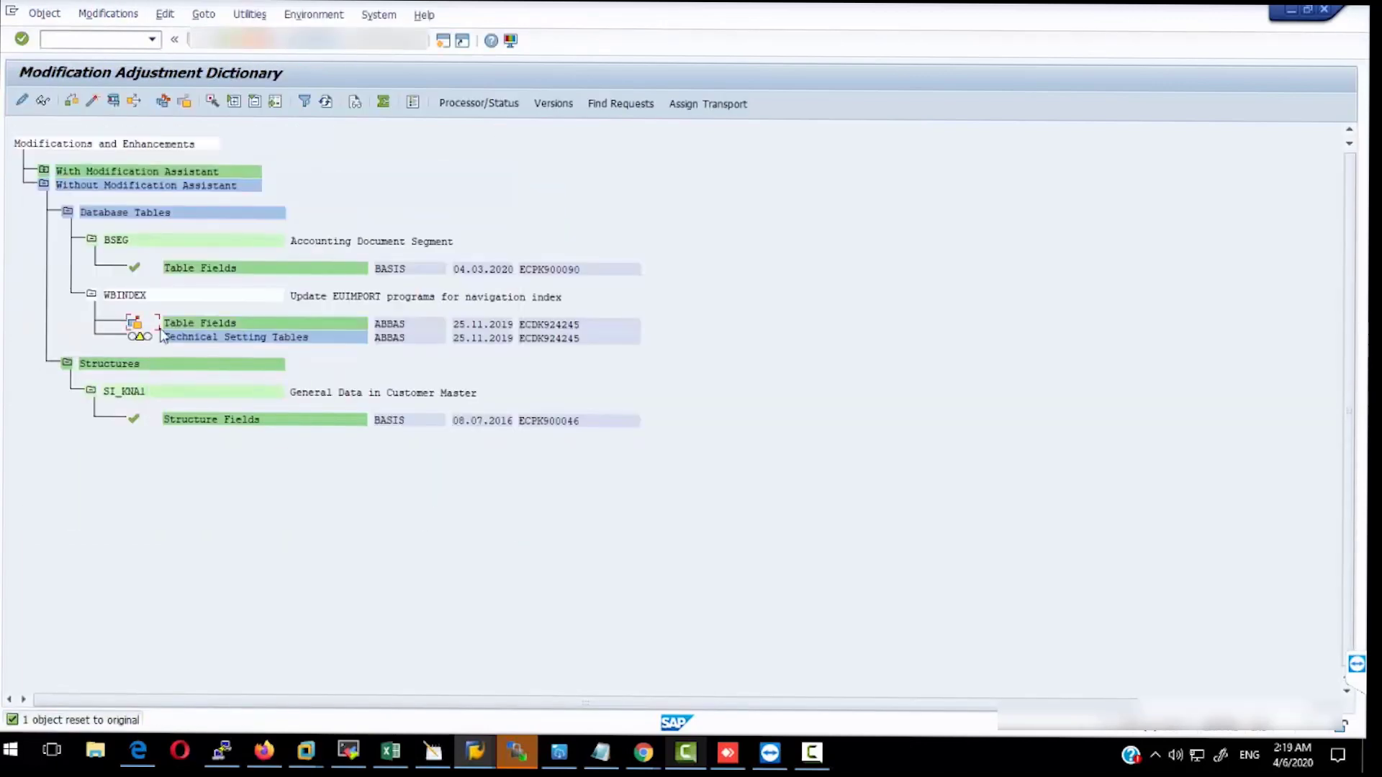
Check the technical settings comparison for table WBINDEX and reset its remaining modification to original.
double_click(184, 336)
click(186, 228)
click(225, 40)
click(139, 338)
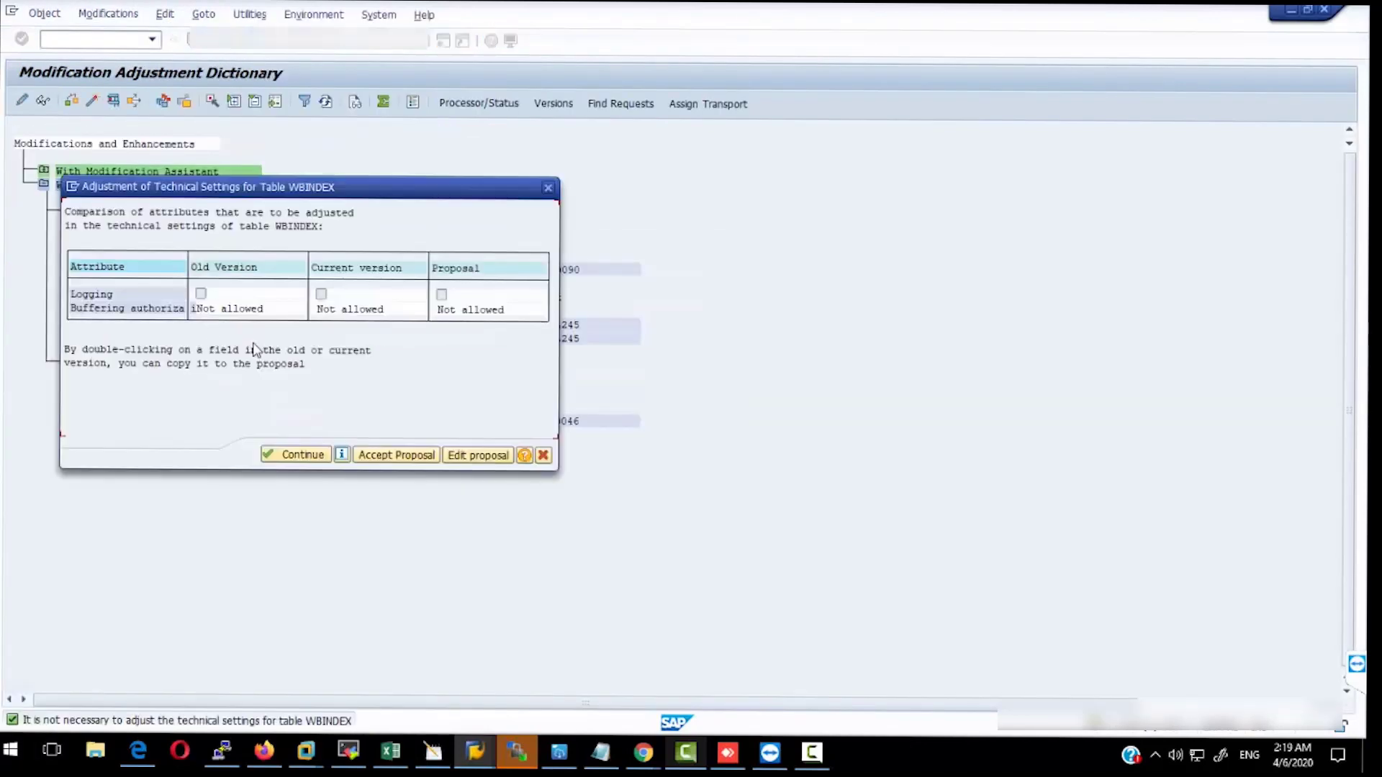
click(543, 455)
click(173, 323)
click(184, 102)
click(419, 342)
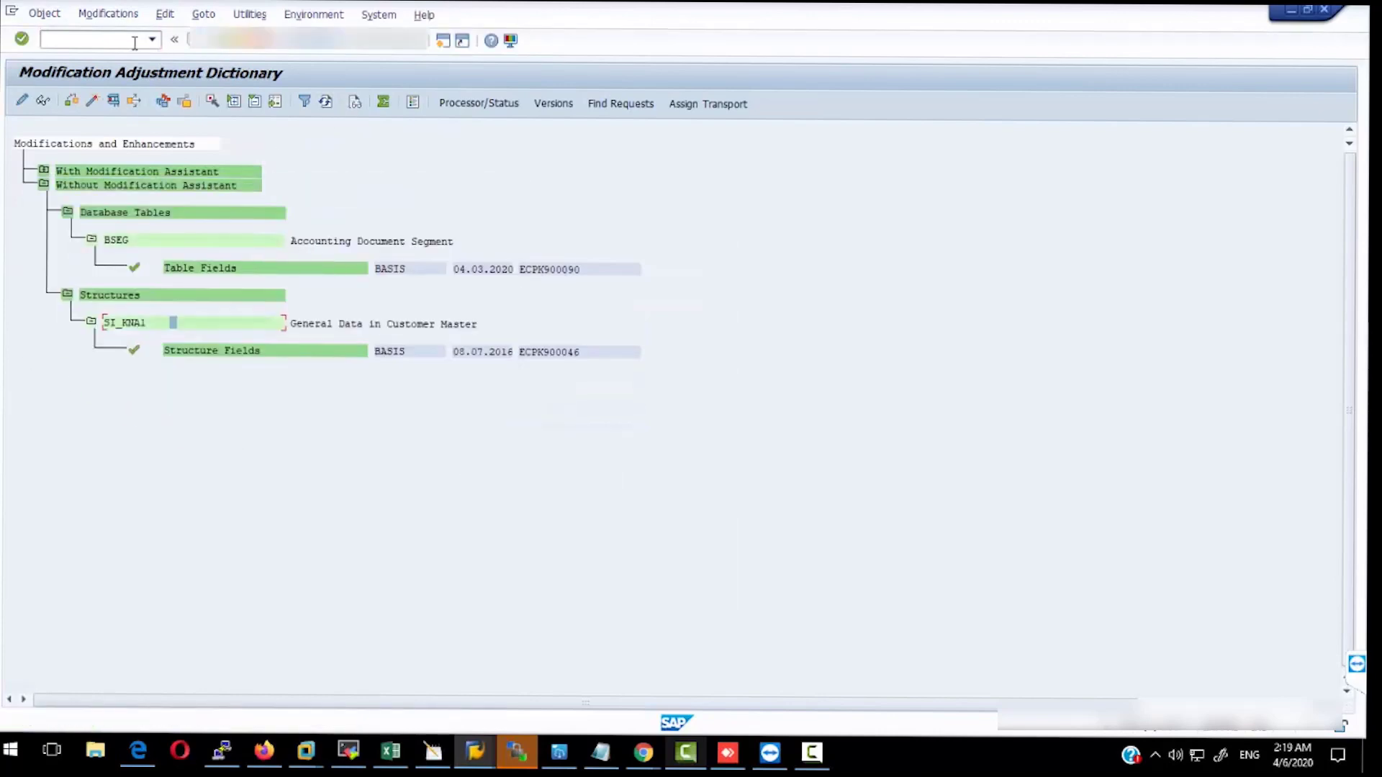
Open the SPAU modification adjustment and list the modified objects and enhancements with the default selections.
click(136, 41)
text(/nsnote)
key(Return)
click(44, 170)
click(140, 15)
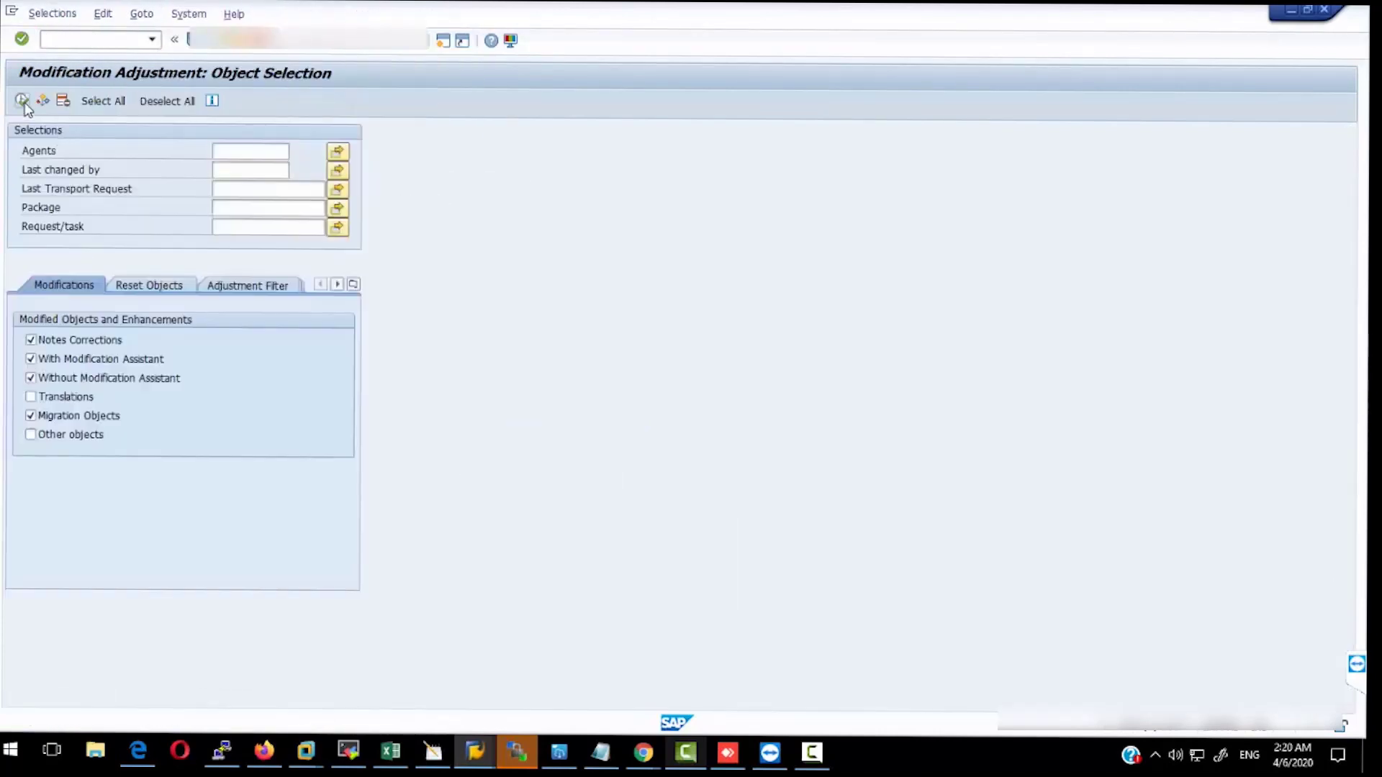
click(22, 101)
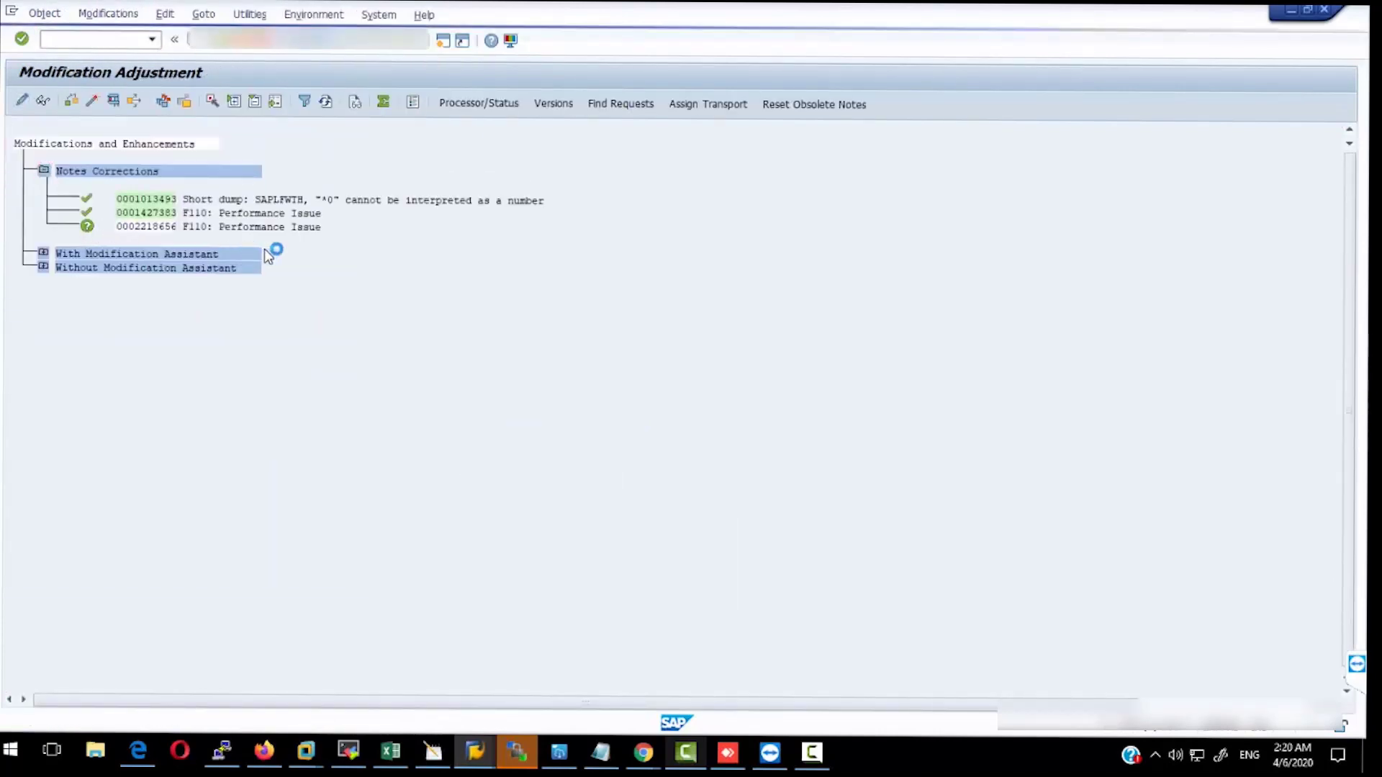
Switch to the Software Update Manager, continue past the open SPDD and SPAU actions, and review the Operating System and Database Version Check information.
click(402, 475)
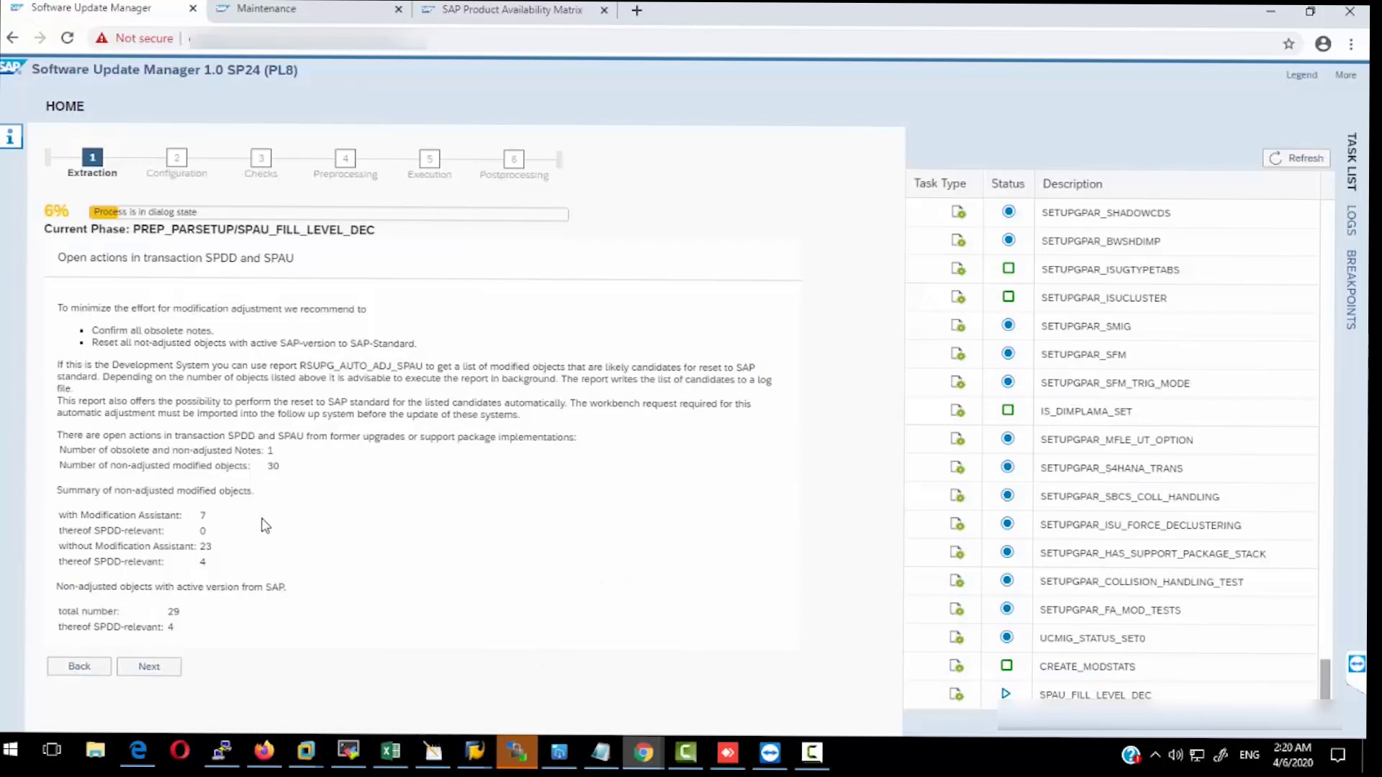
click(151, 666)
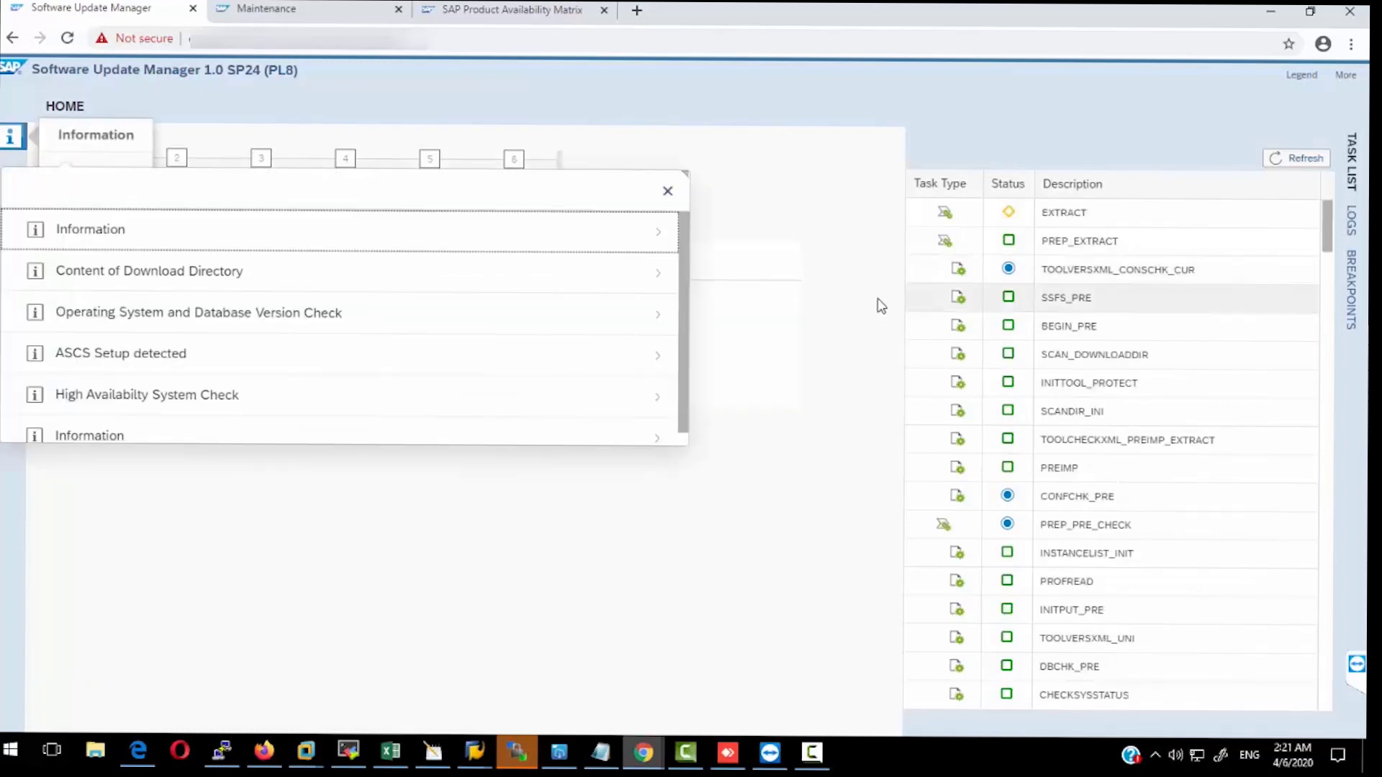
click(677, 334)
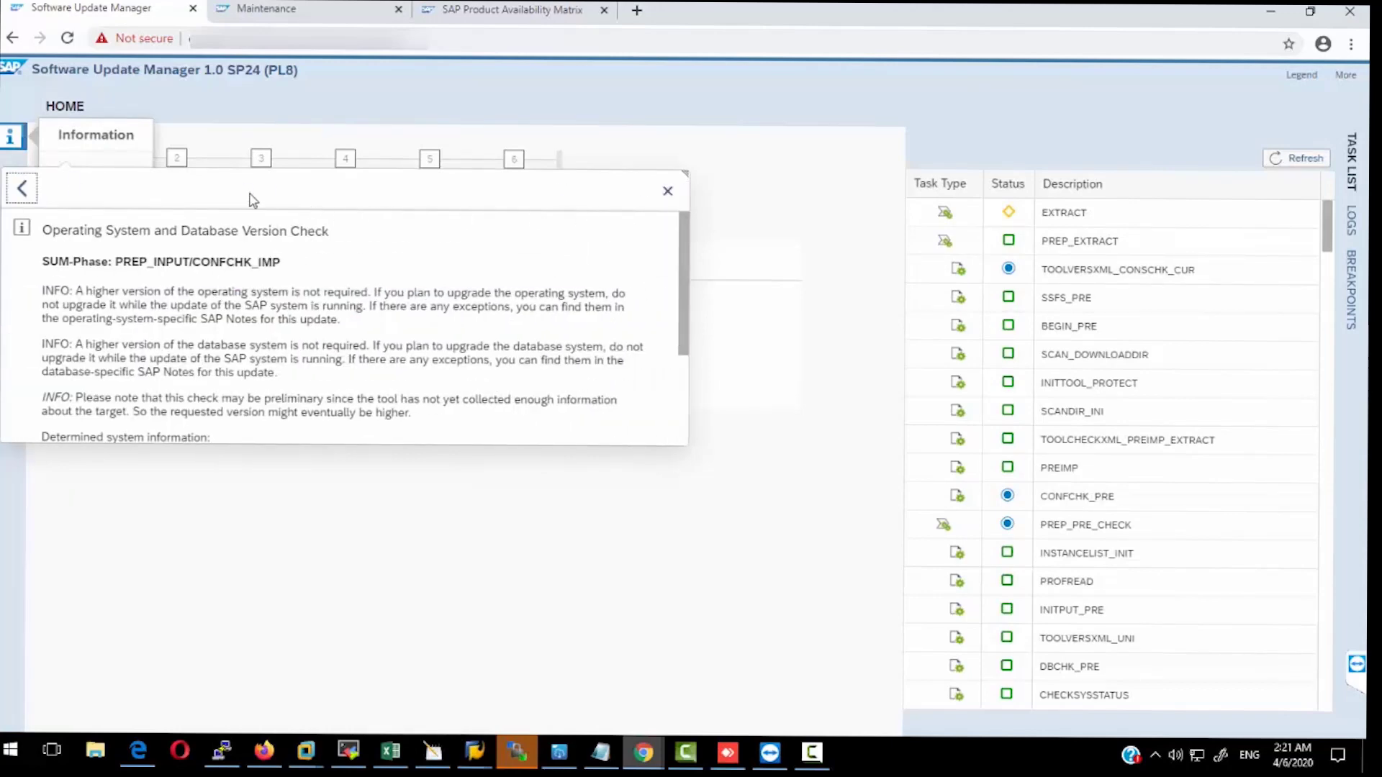
click(21, 188)
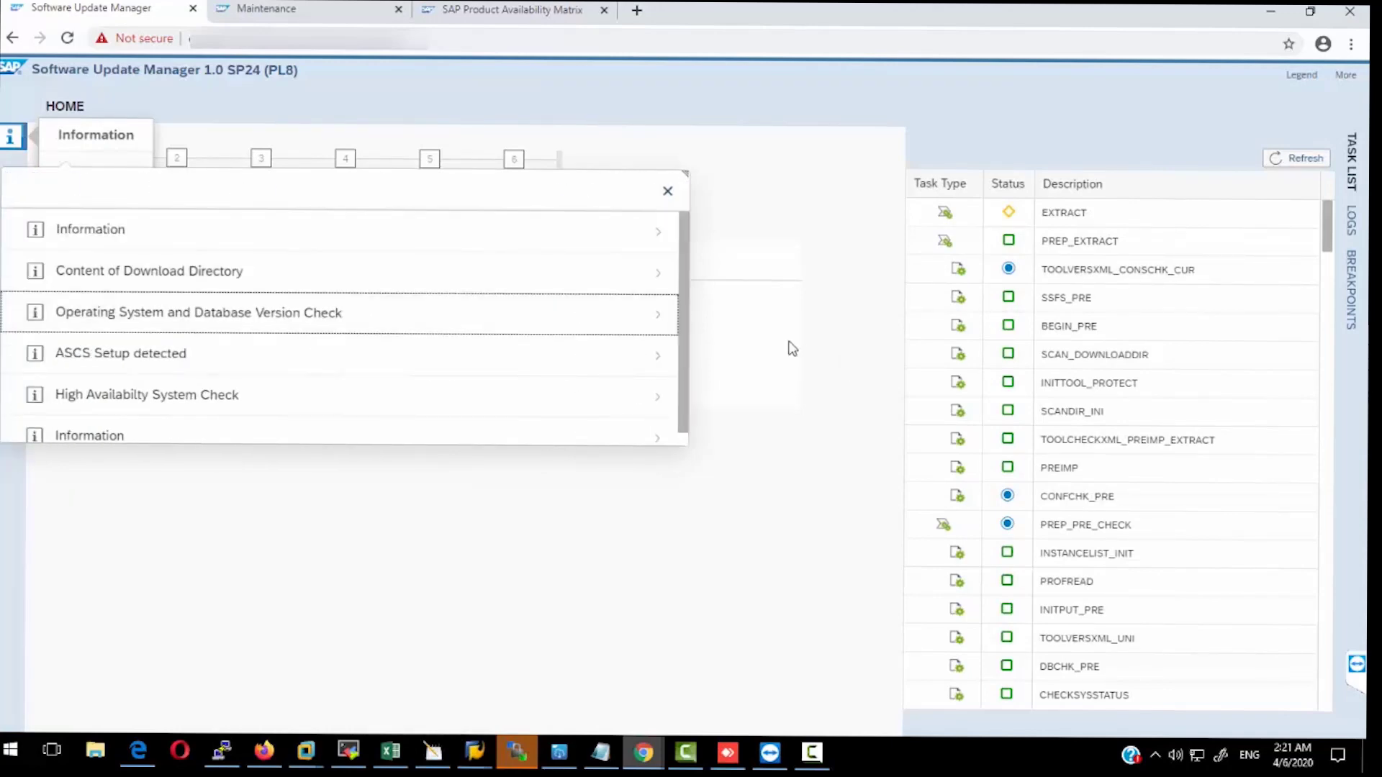
drag(683, 292, 683, 367)
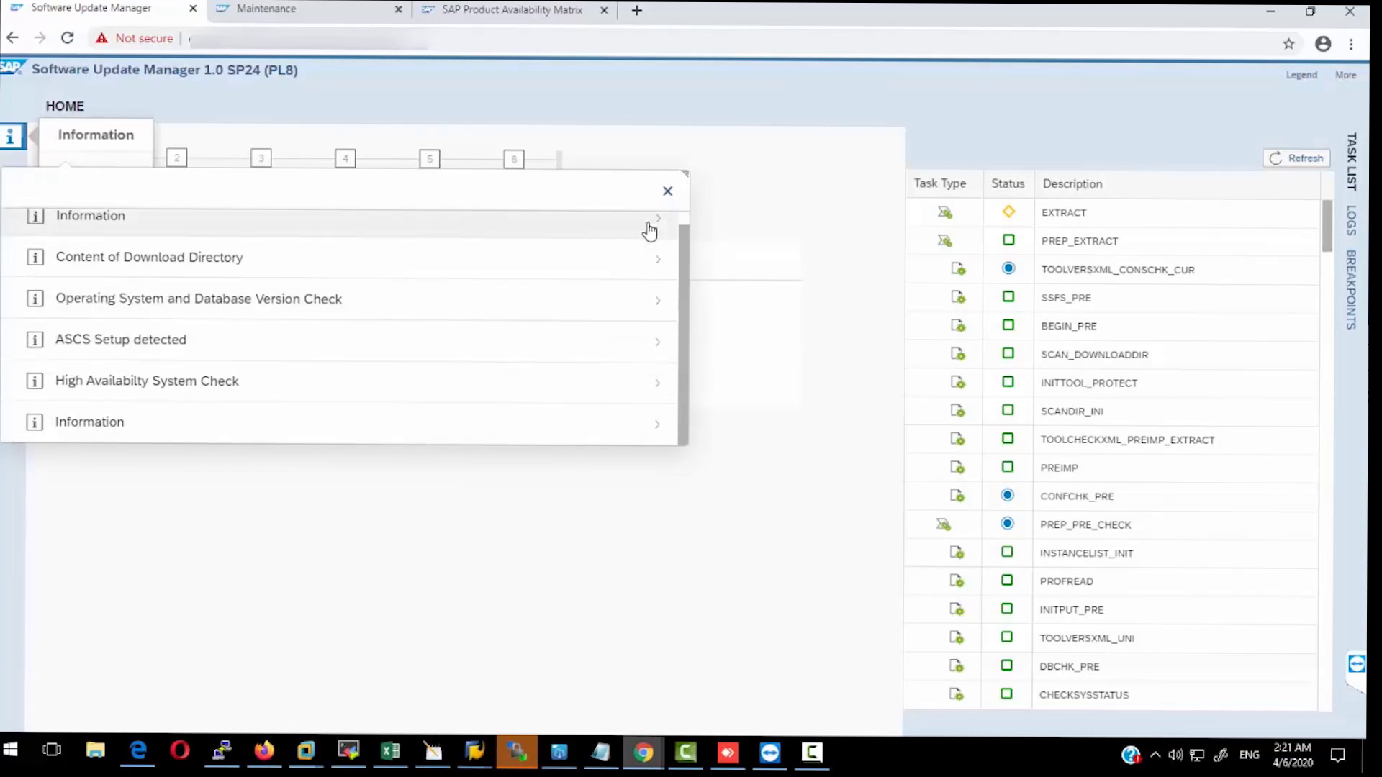
click(667, 191)
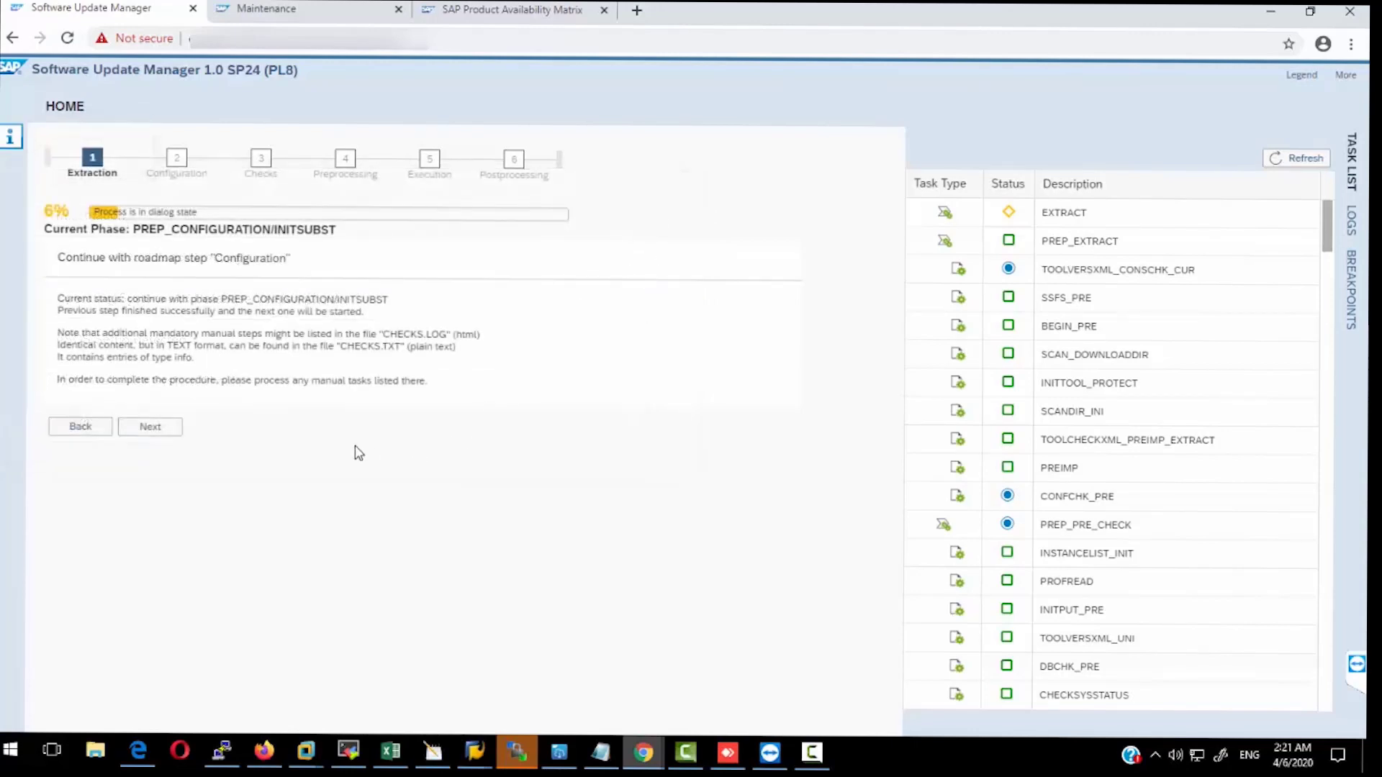
Continue to the Configuration roadmap step and apply the Advanced tool configuration with expert mode switched on.
click(144, 426)
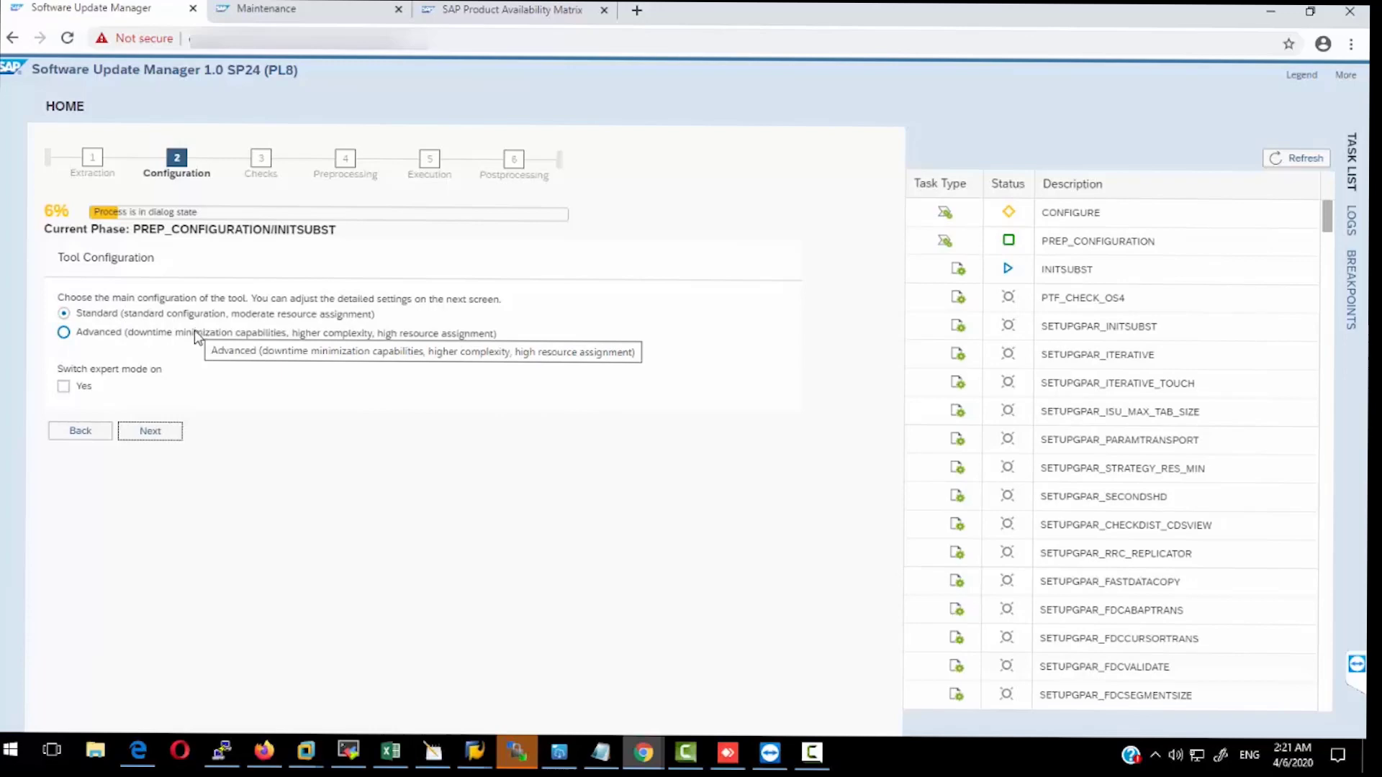
click(197, 335)
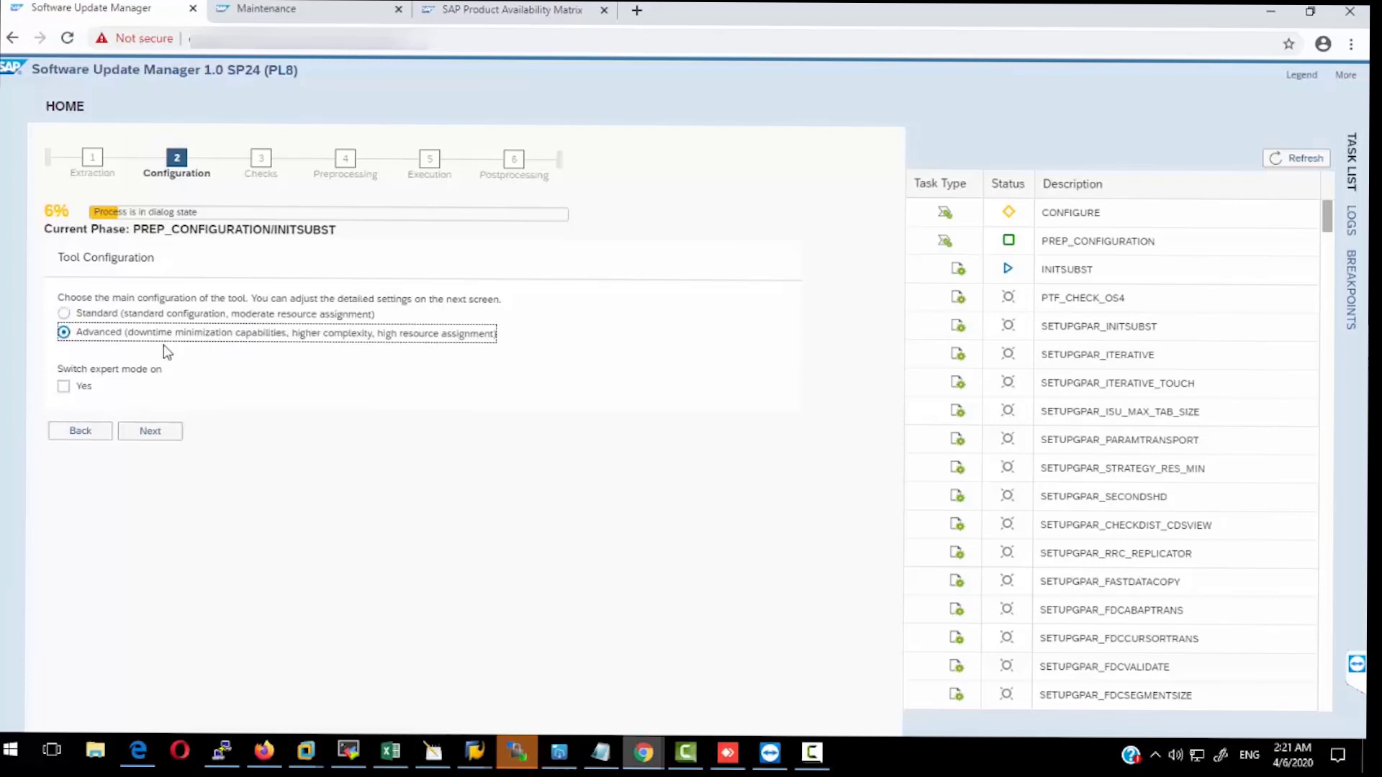
click(64, 386)
click(64, 386)
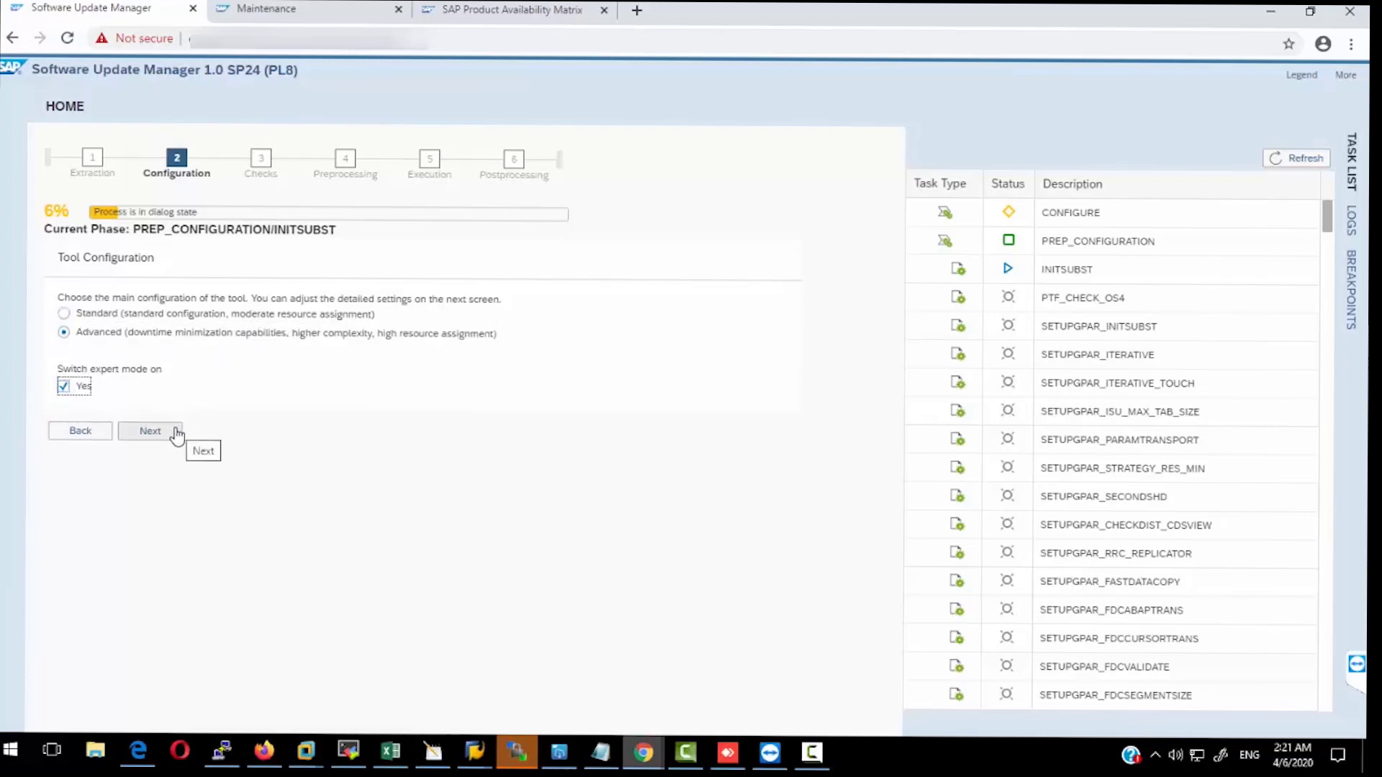
click(151, 431)
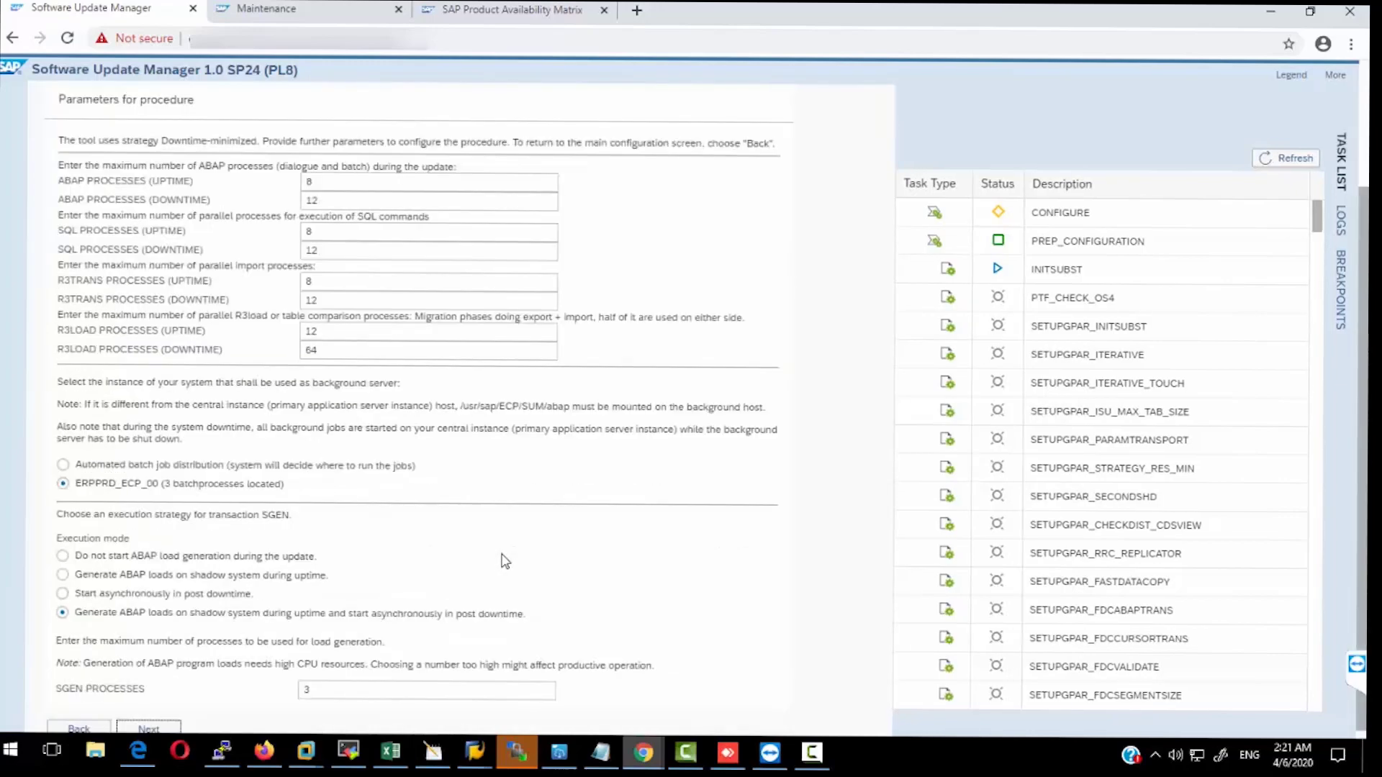
Set the maximum number of ABAP processes to 12 for uptime and 20 for downtime.
double_click(323, 181)
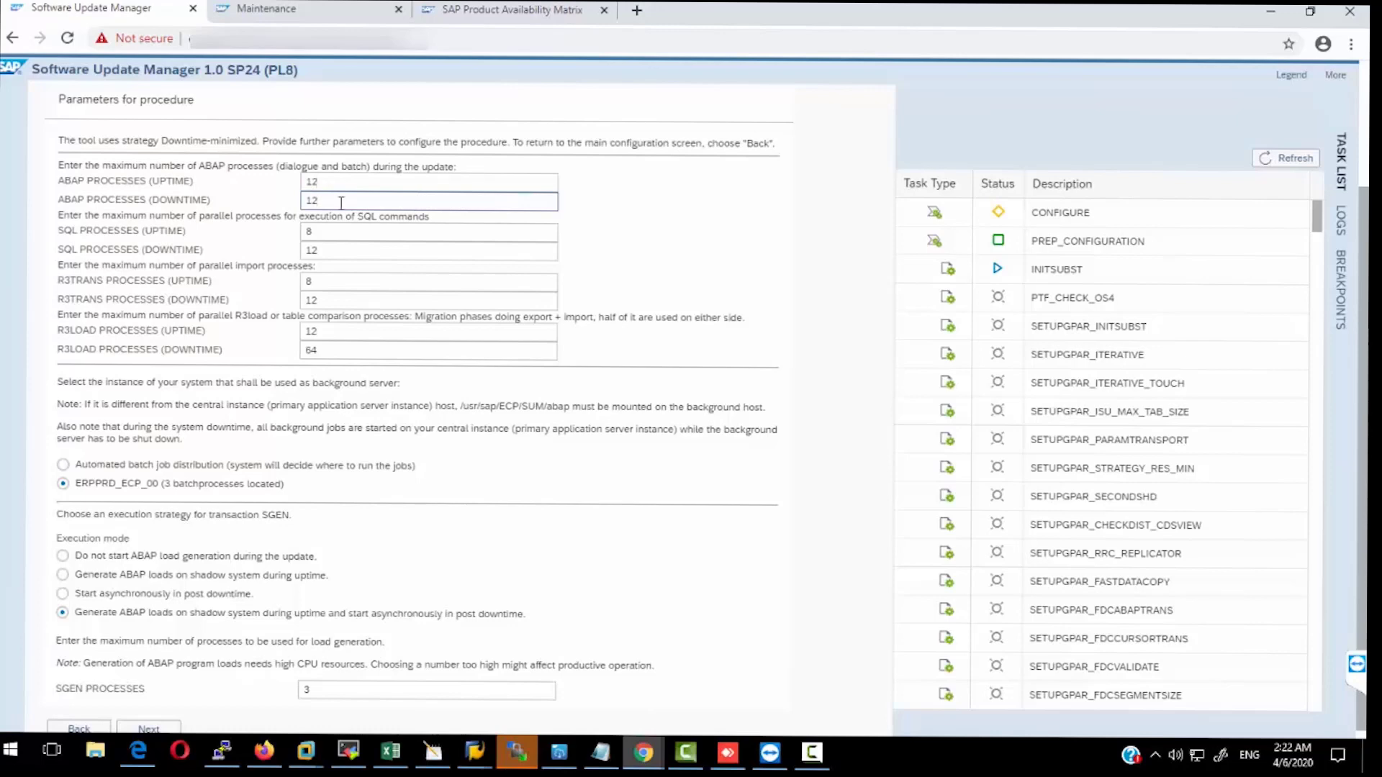
key(BackSpace)
text(6)
click(637, 11)
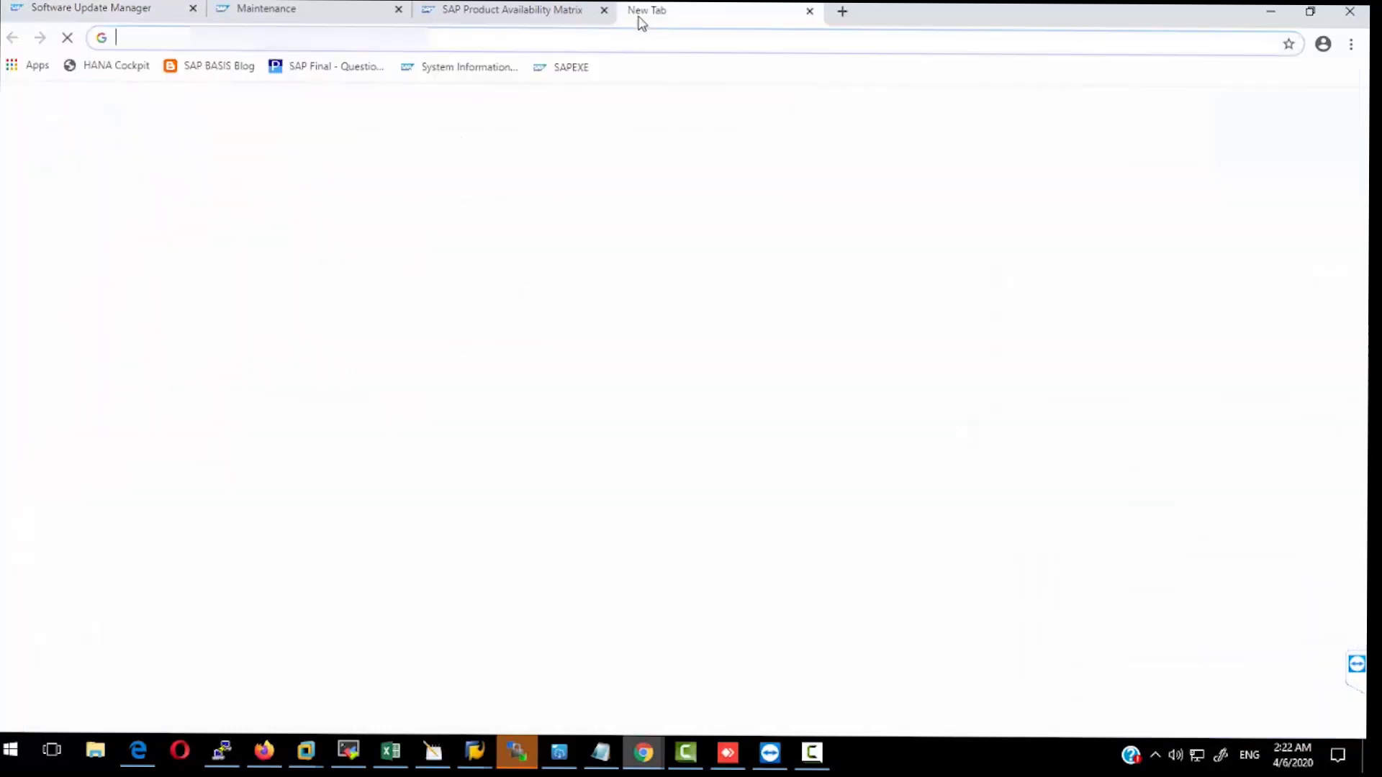
click(111, 16)
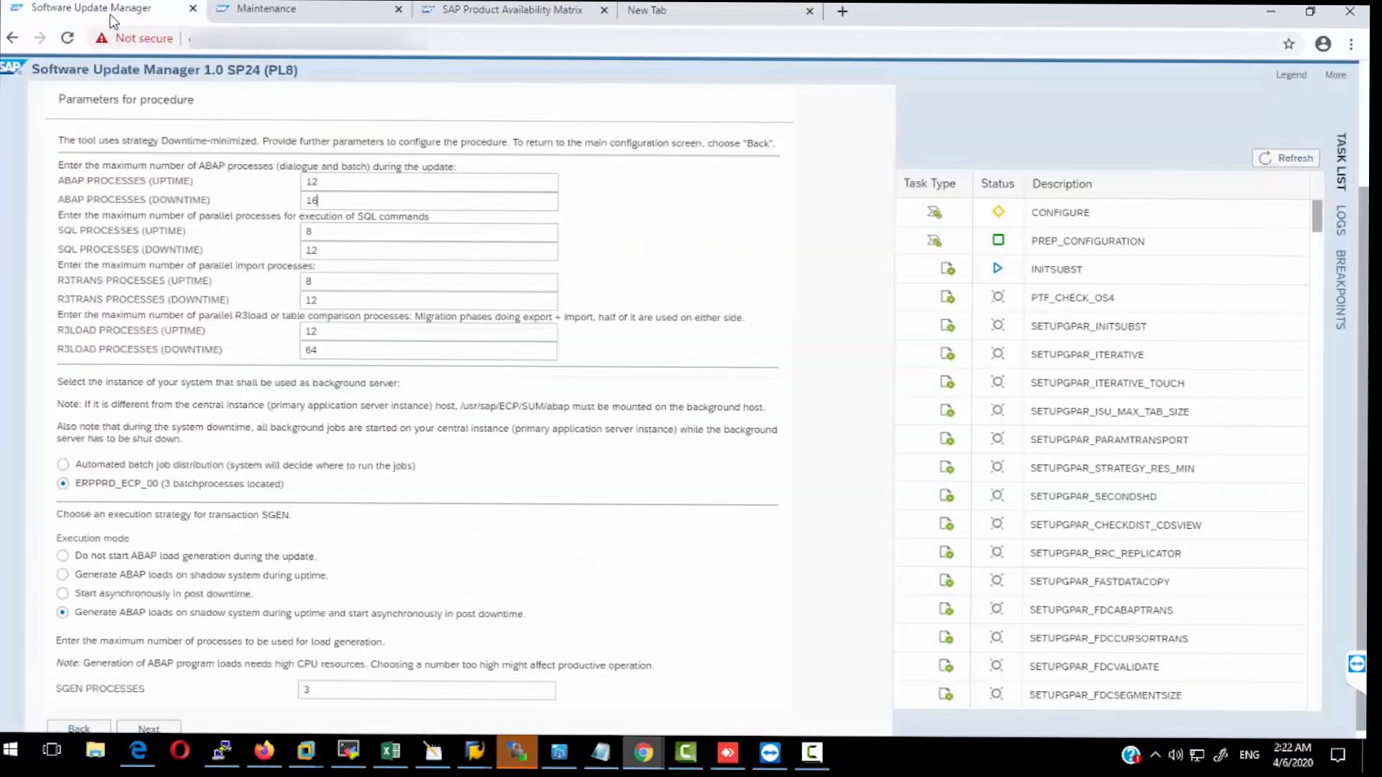
click(319, 200)
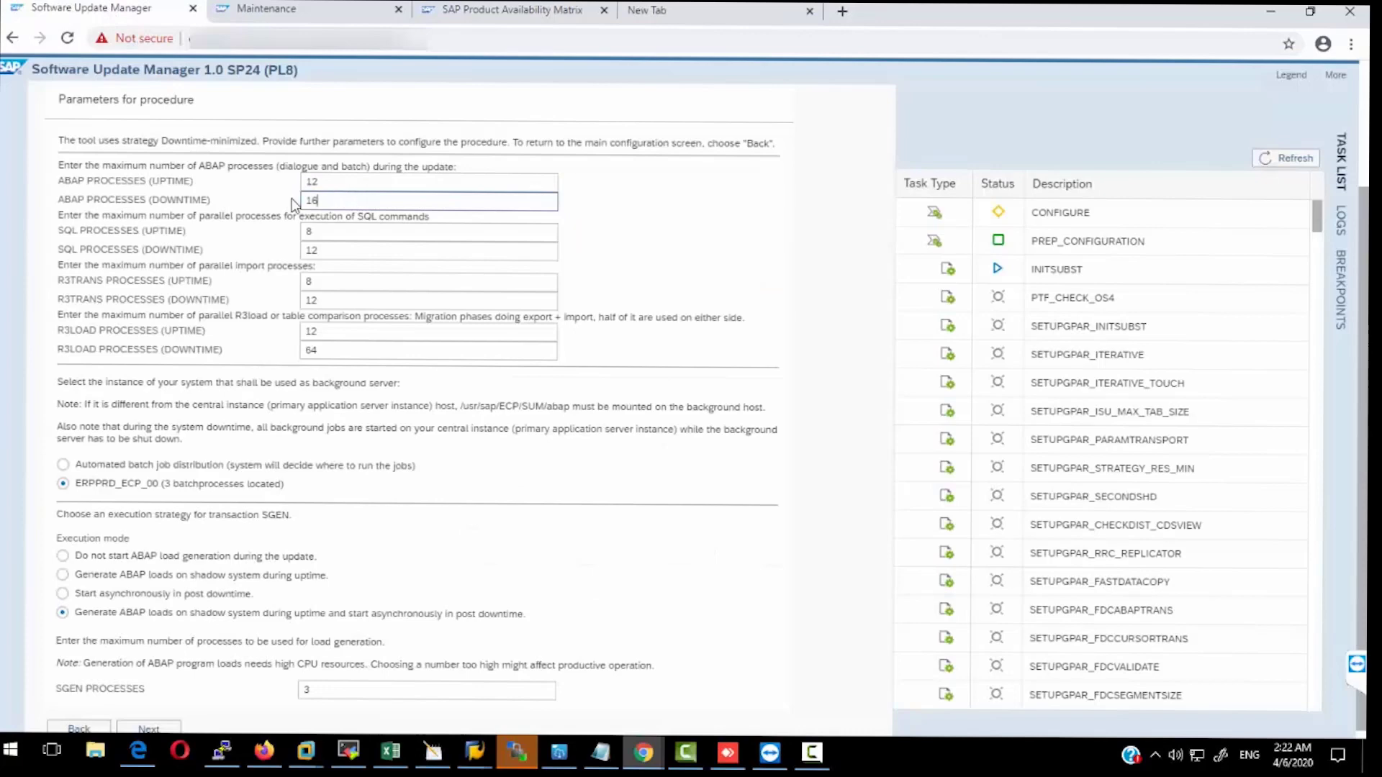
drag(295, 203, 260, 231)
text(20)
Set the parallel SQL processes to 12 for uptime and 16 for downtime.
click(330, 235)
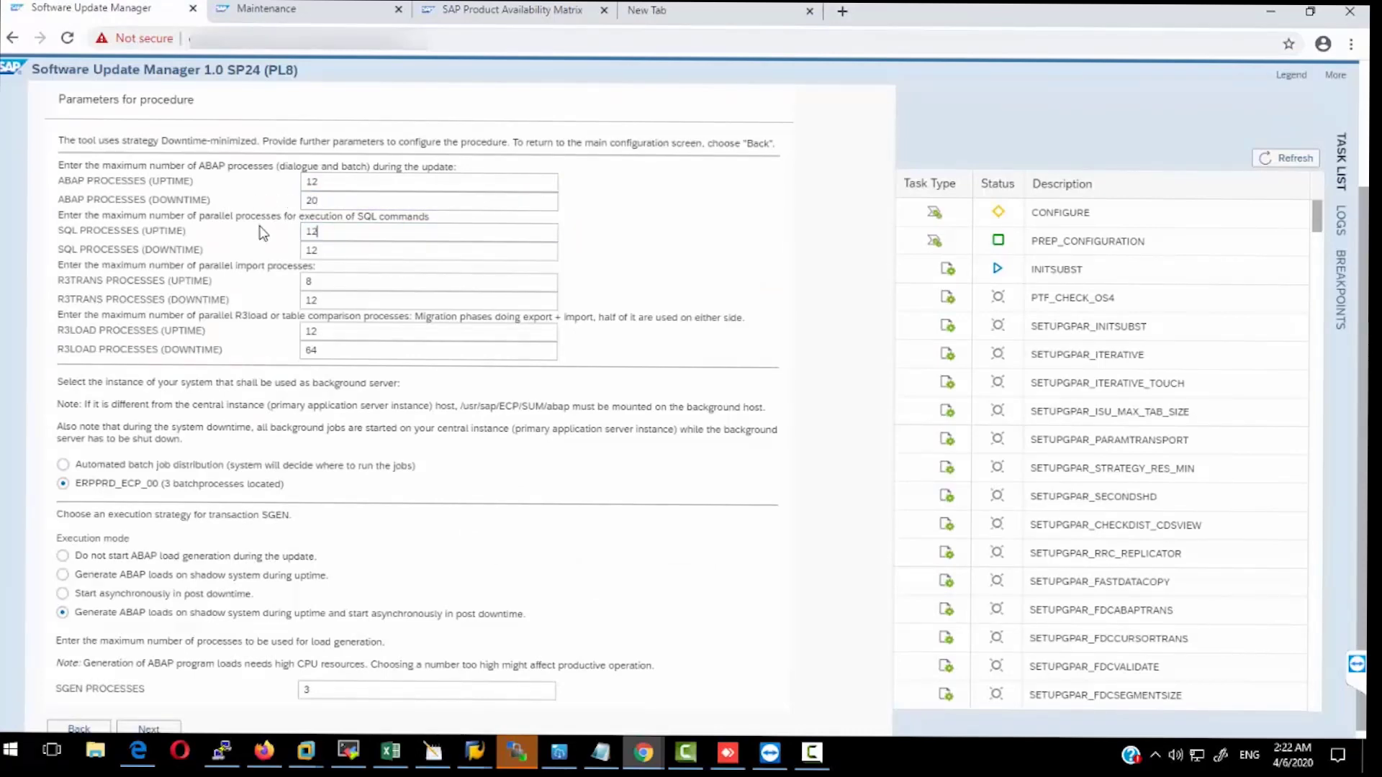
text(12)
drag(331, 252, 259, 241)
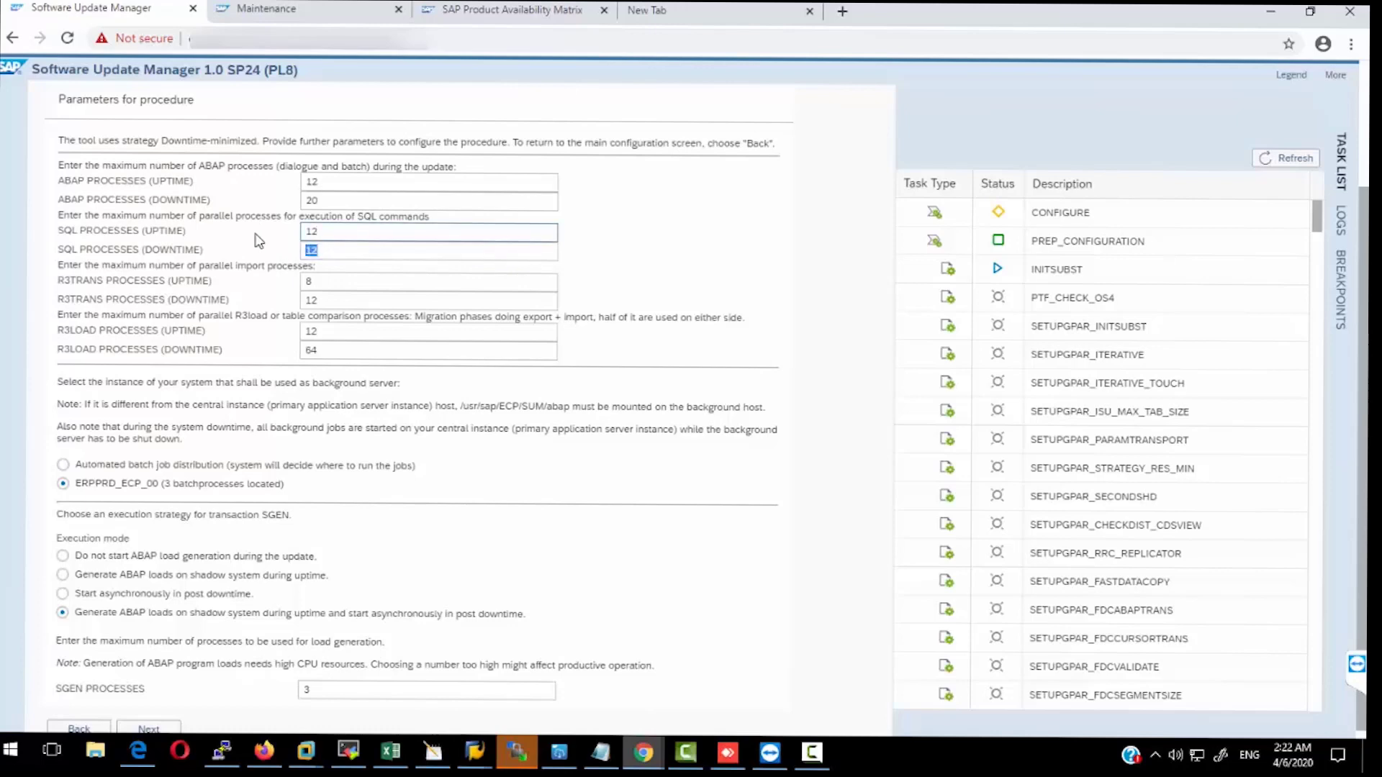
text(16)
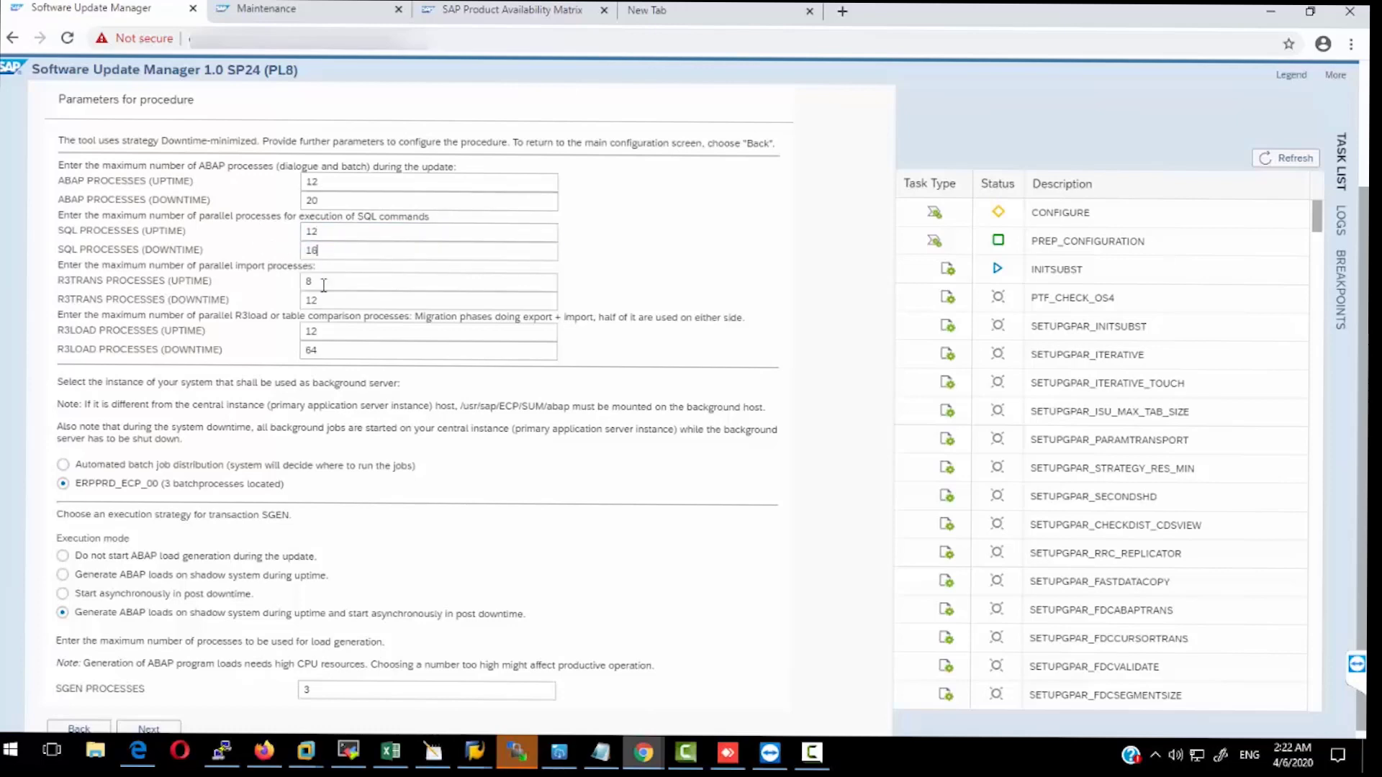
Set the parallel R3trans import processes to 12 for uptime and 16 for downtime.
drag(360, 281, 272, 286)
text(12)
click(315, 298)
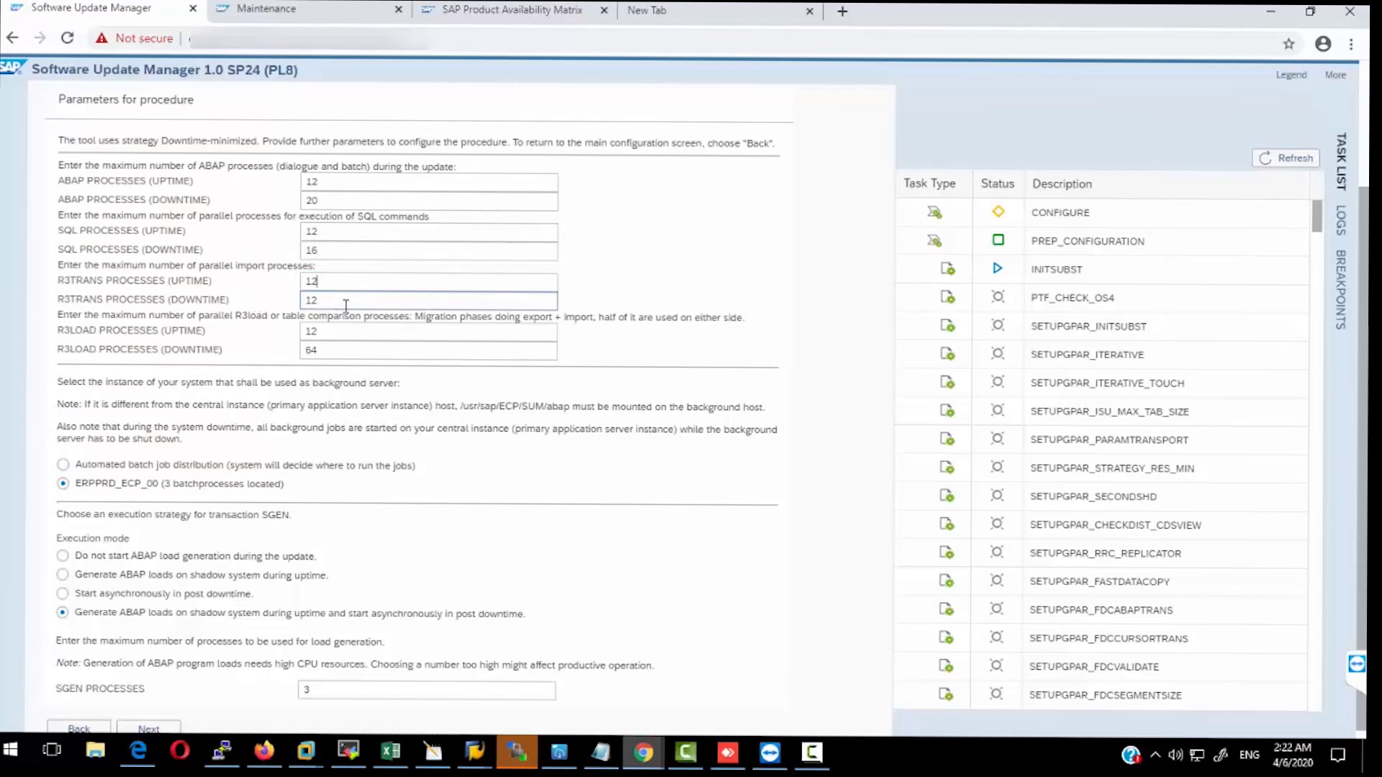
drag(343, 301, 279, 298)
text(16)
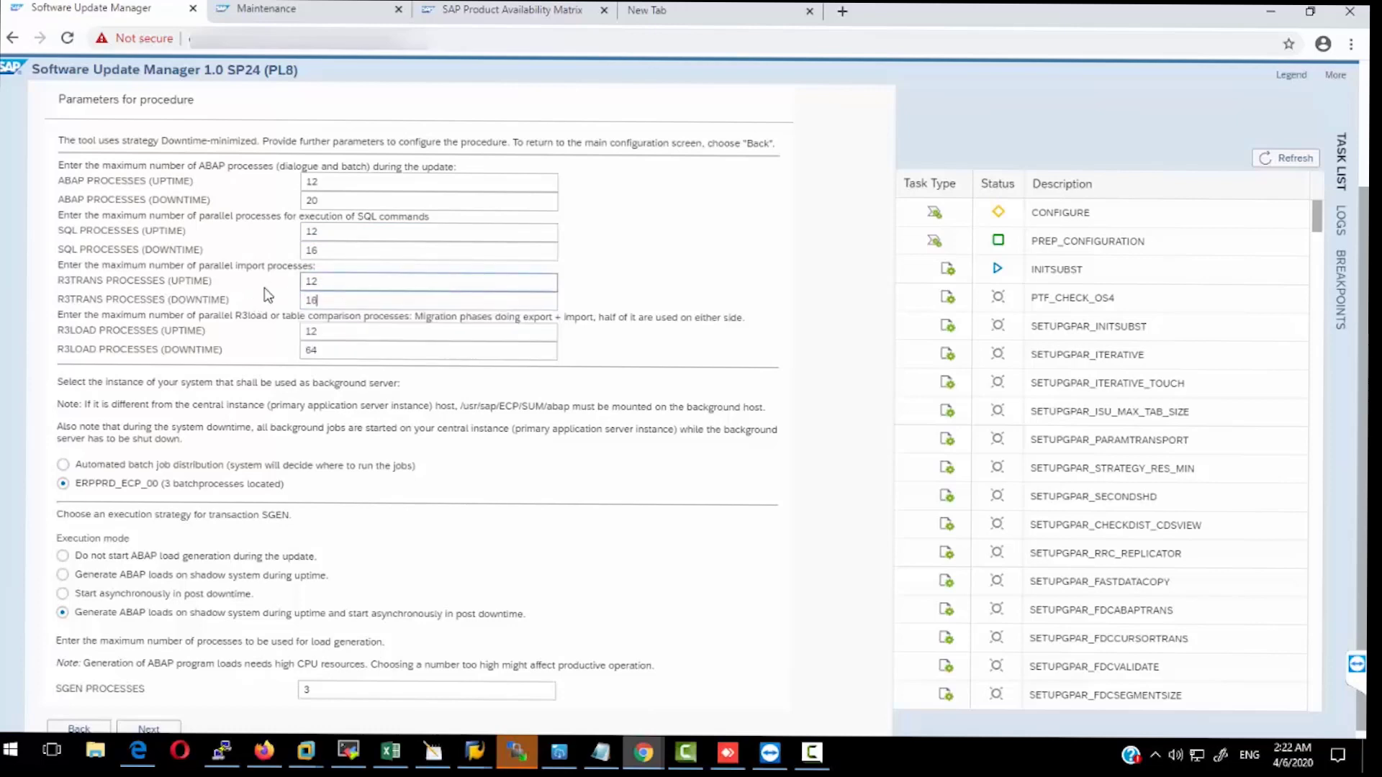
Set the R3load processes to 16 for uptime and 74 for downtime and the SGEN processes to 4, then submit the procedure parameters.
text(1)
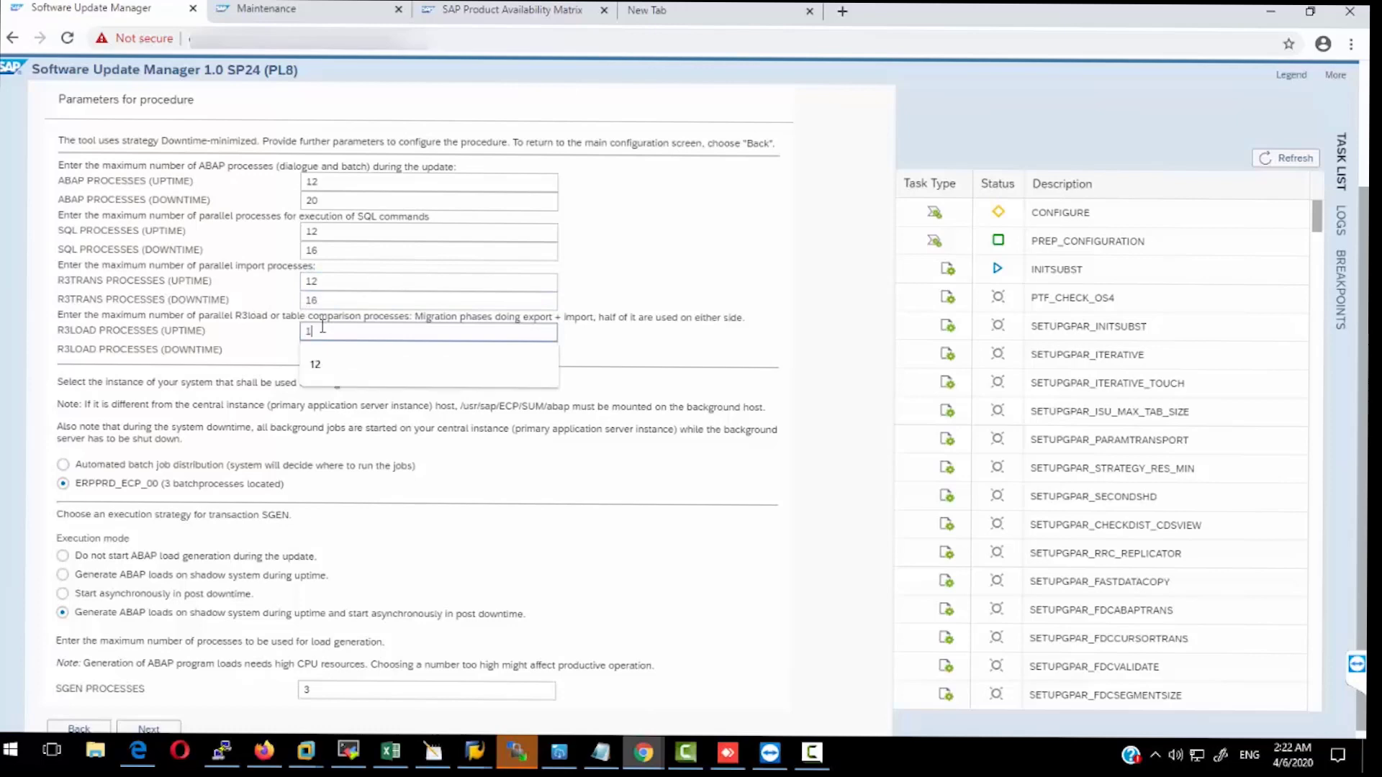
text(6)
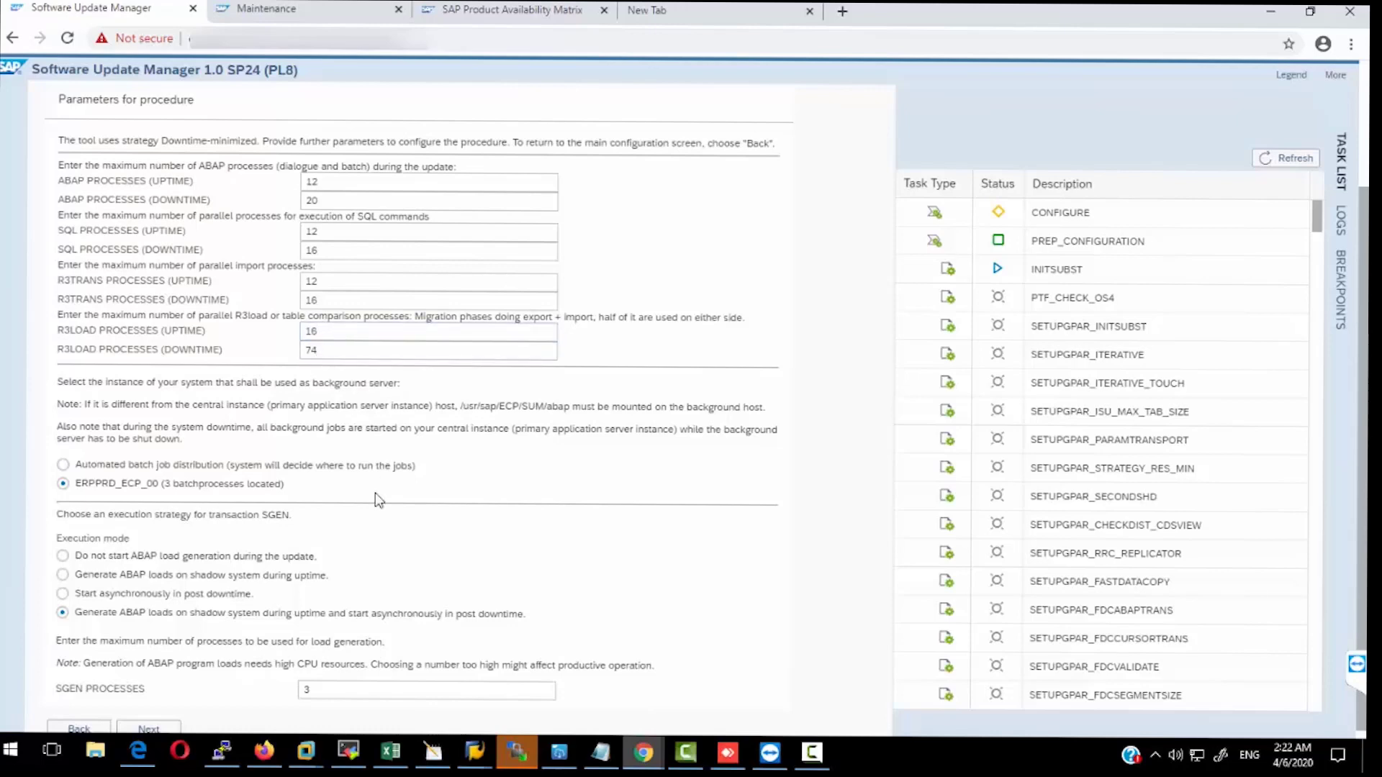
double_click(306, 689)
text(4)
click(149, 729)
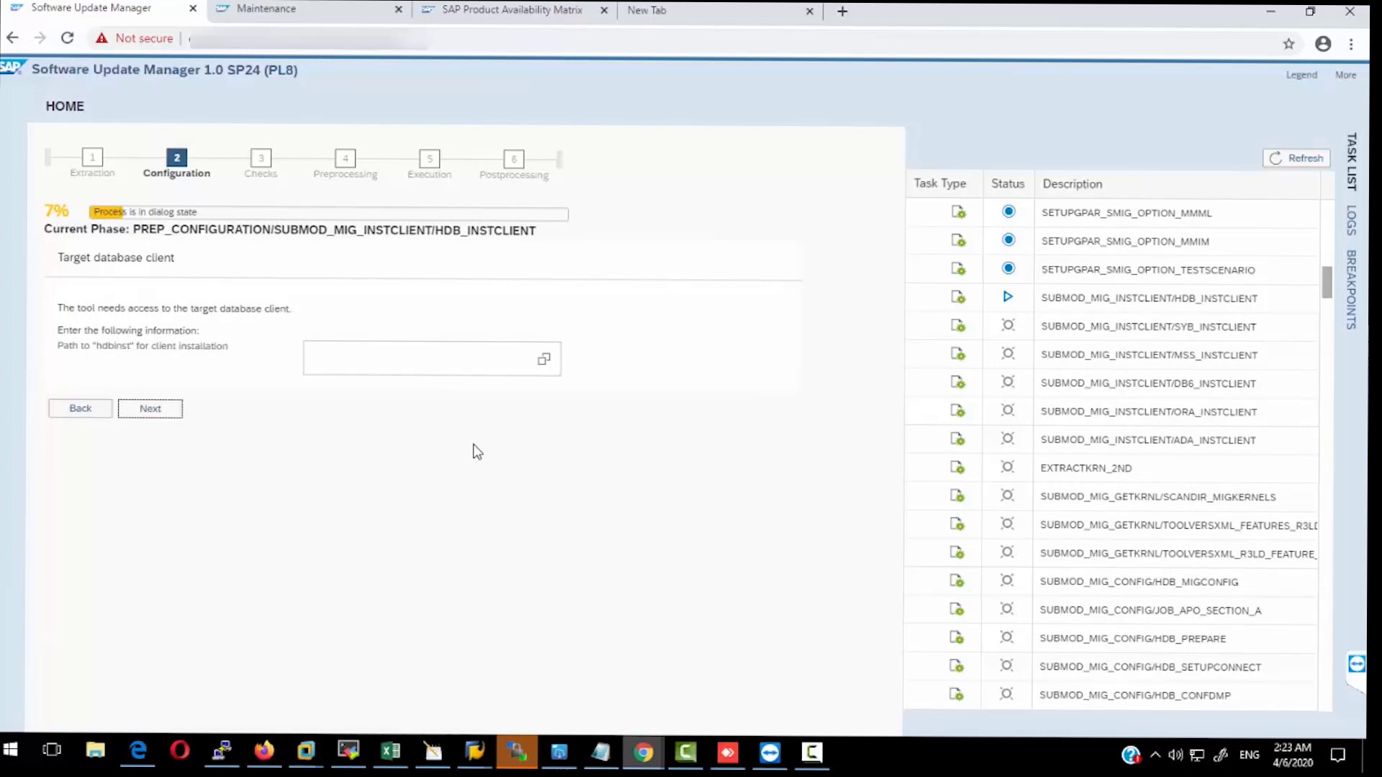
Select /media/HDB_CLIENT_LINUX_X86_64/ as the path to hdbinst for the target database client and continue.
click(544, 369)
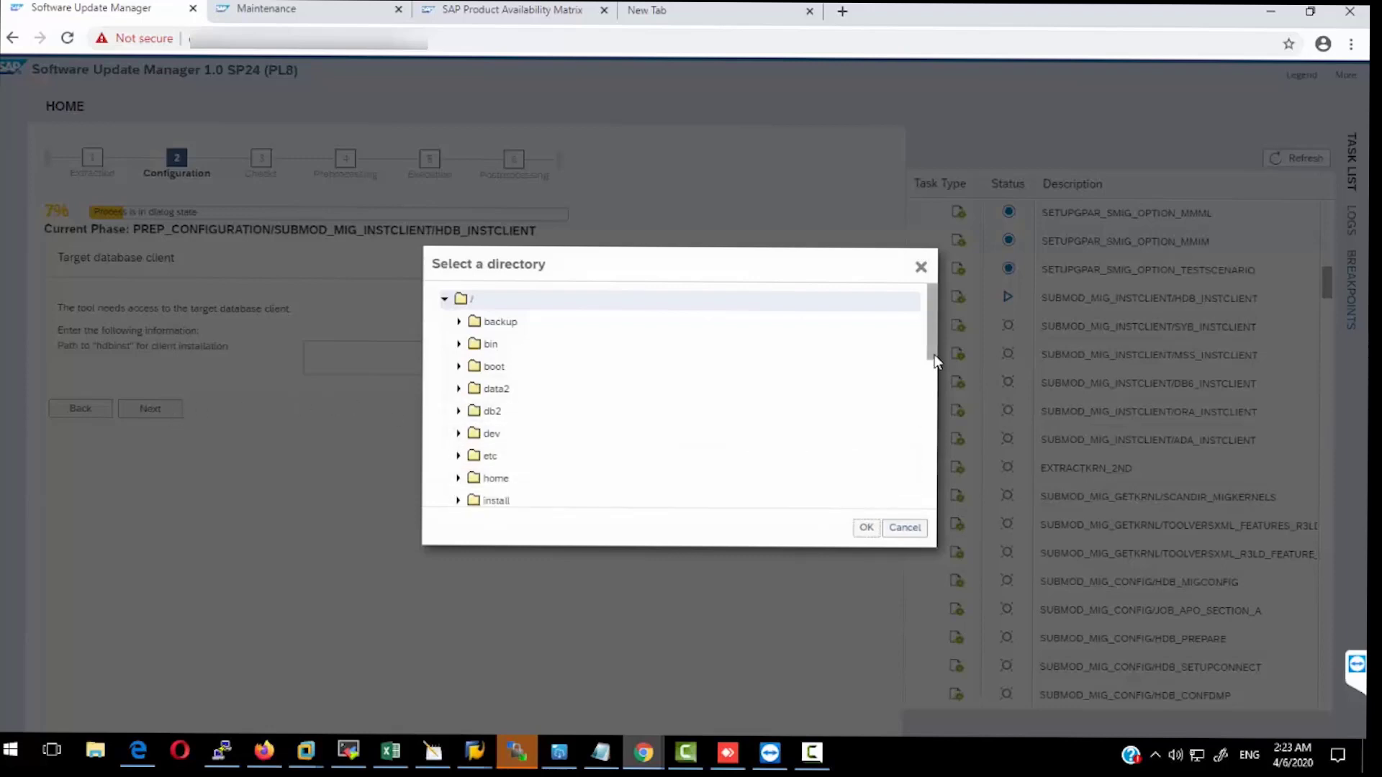
scroll(935, 358, down, 3)
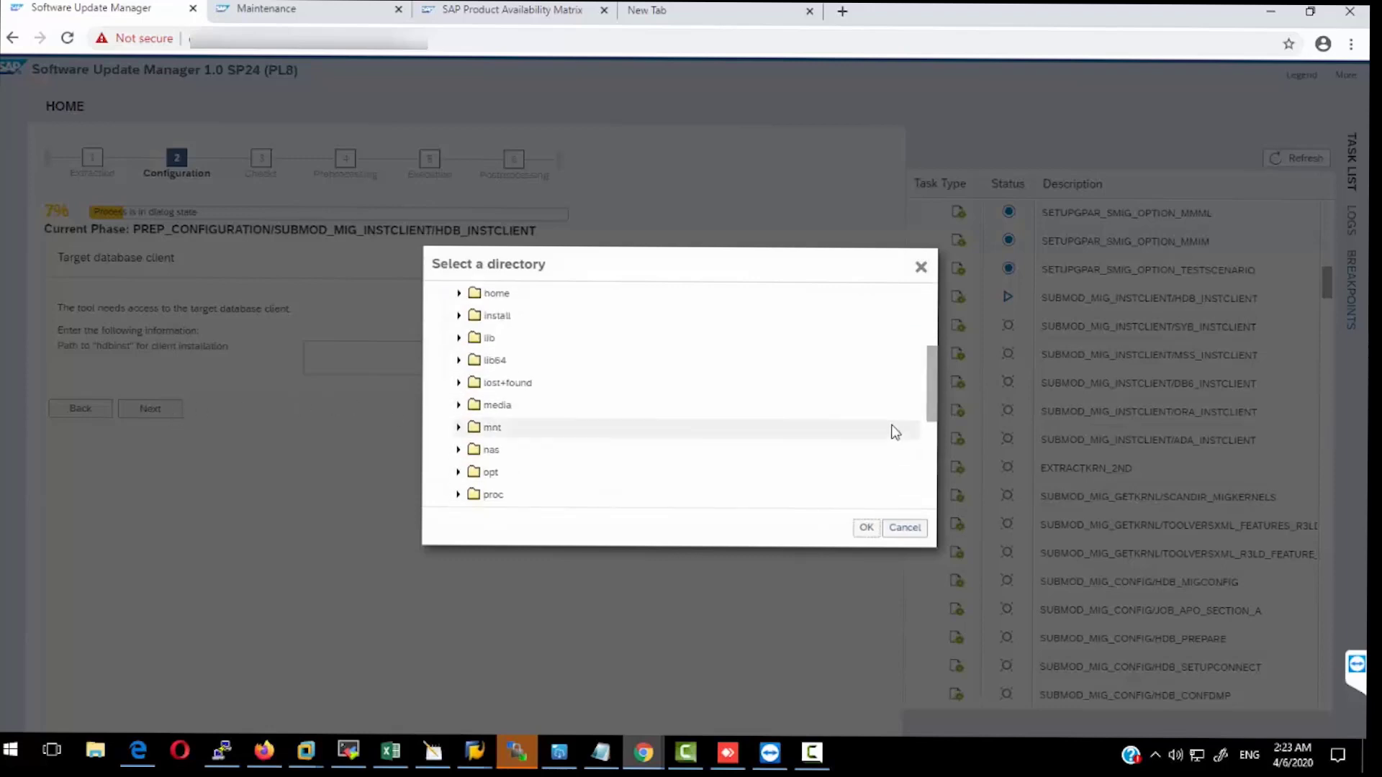
click(458, 405)
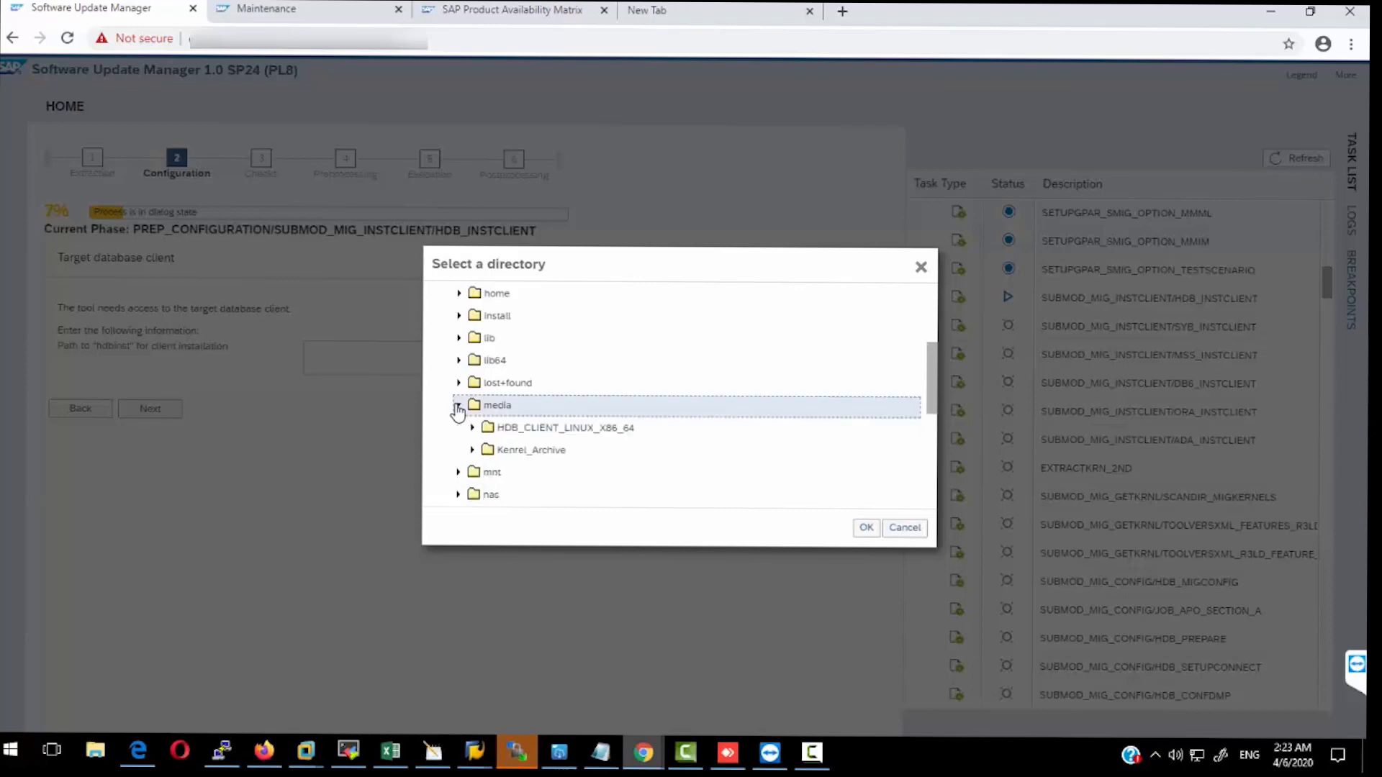
click(487, 427)
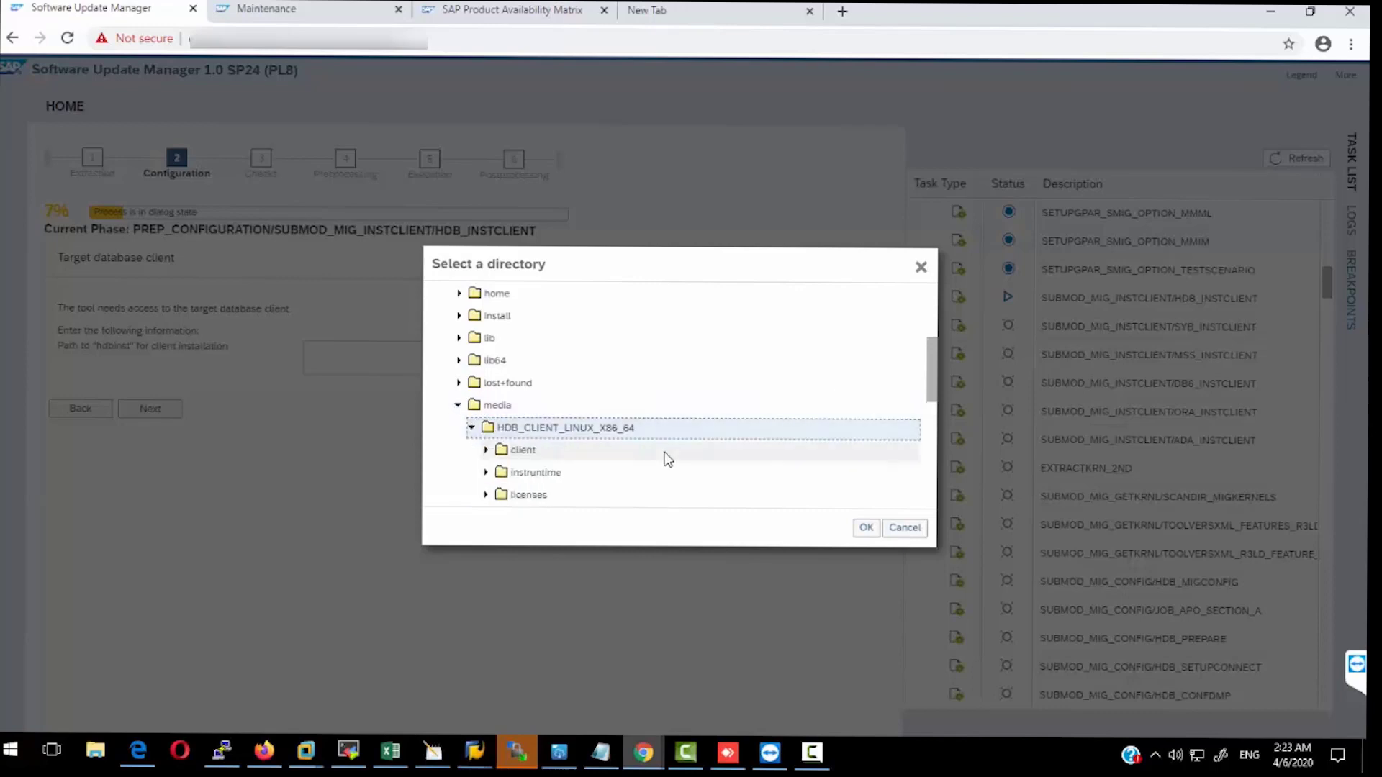
scroll(935, 432, down, 1)
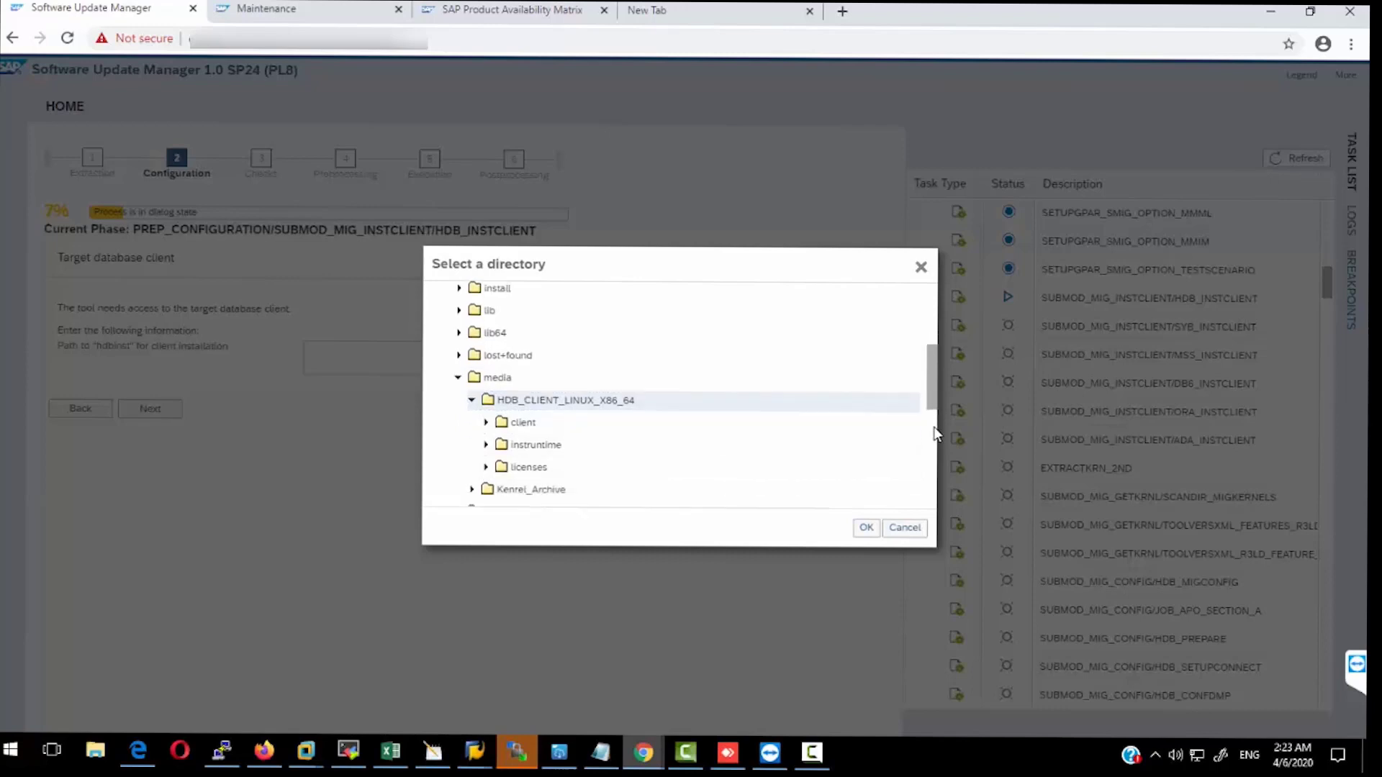
scroll(934, 432, down, 2)
click(866, 528)
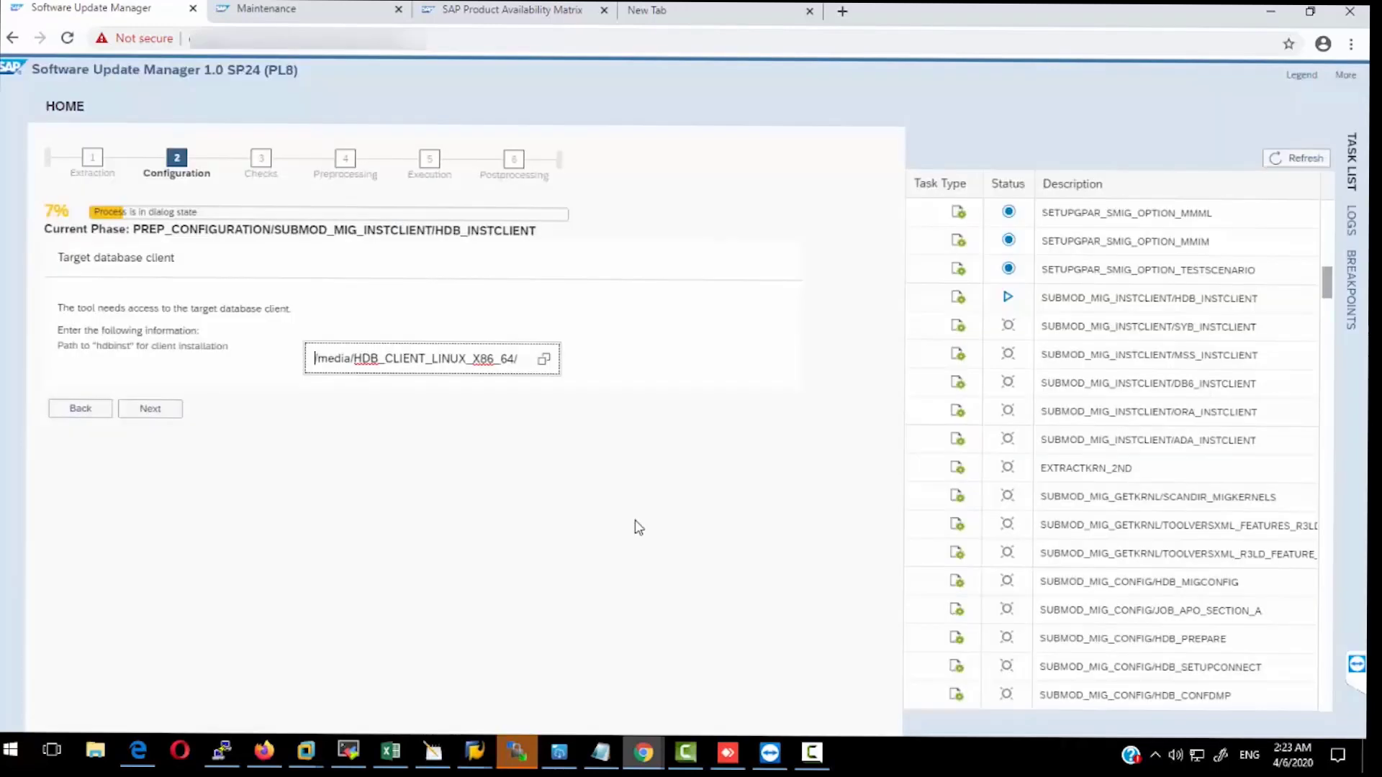
click(150, 409)
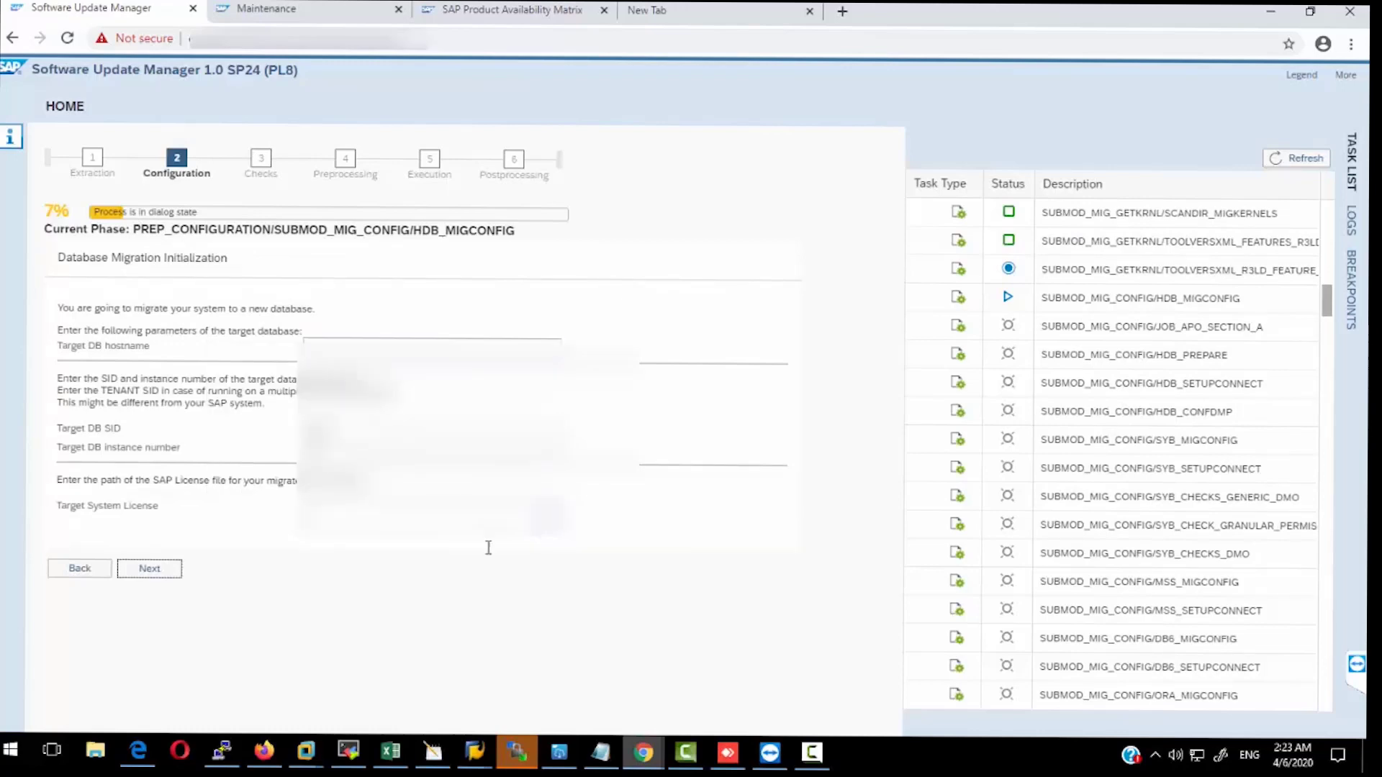
Submit the target database parameters with hostname hdlr, SID LHP and instance number 01.
mouse_move(687, 767)
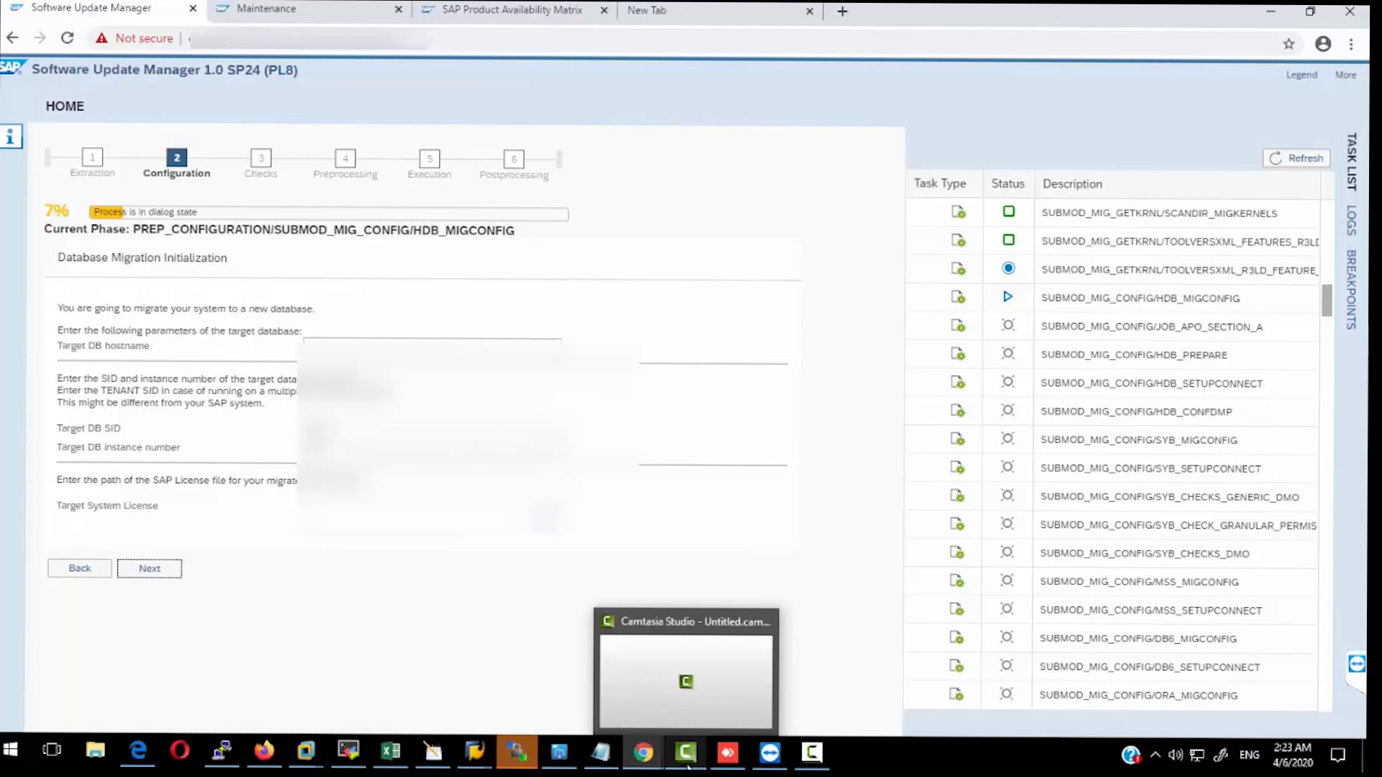
click(305, 351)
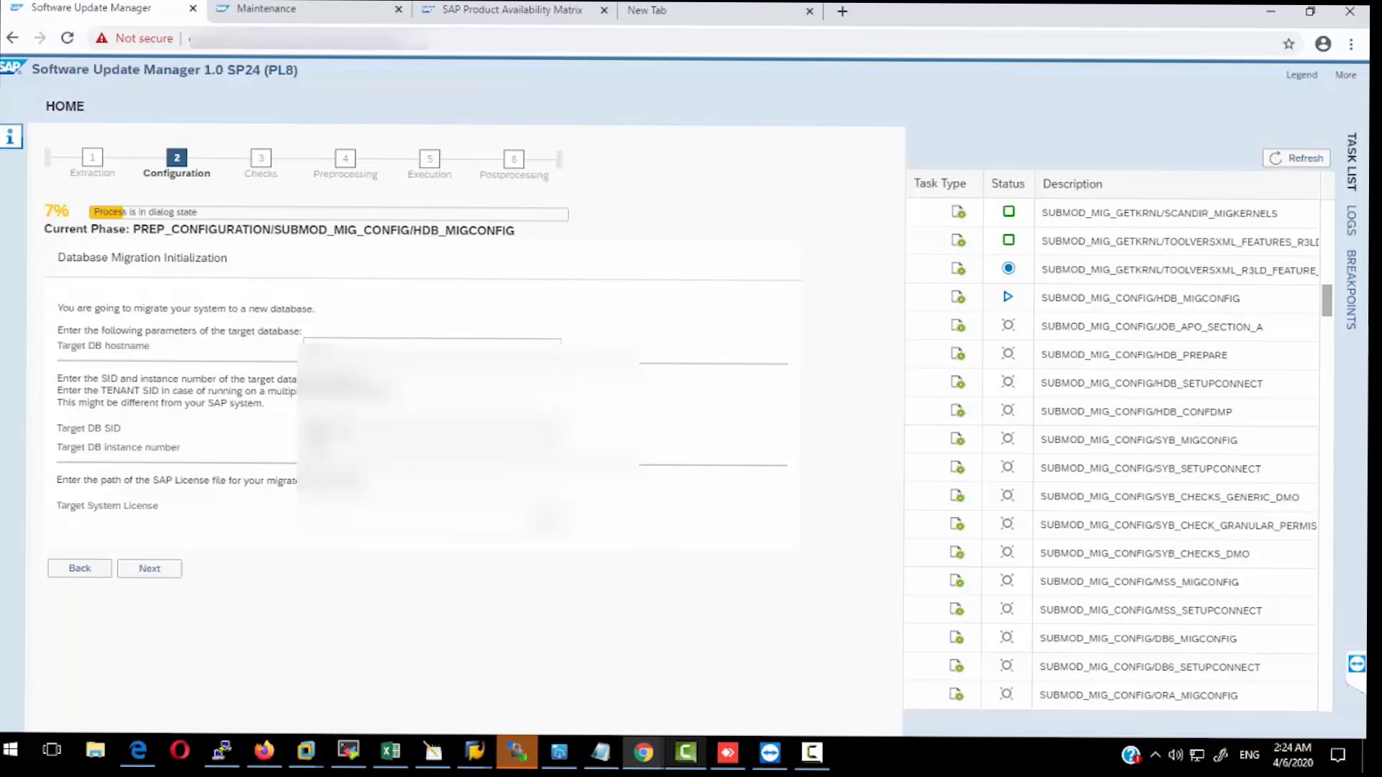
drag(341, 433, 272, 434)
click(159, 570)
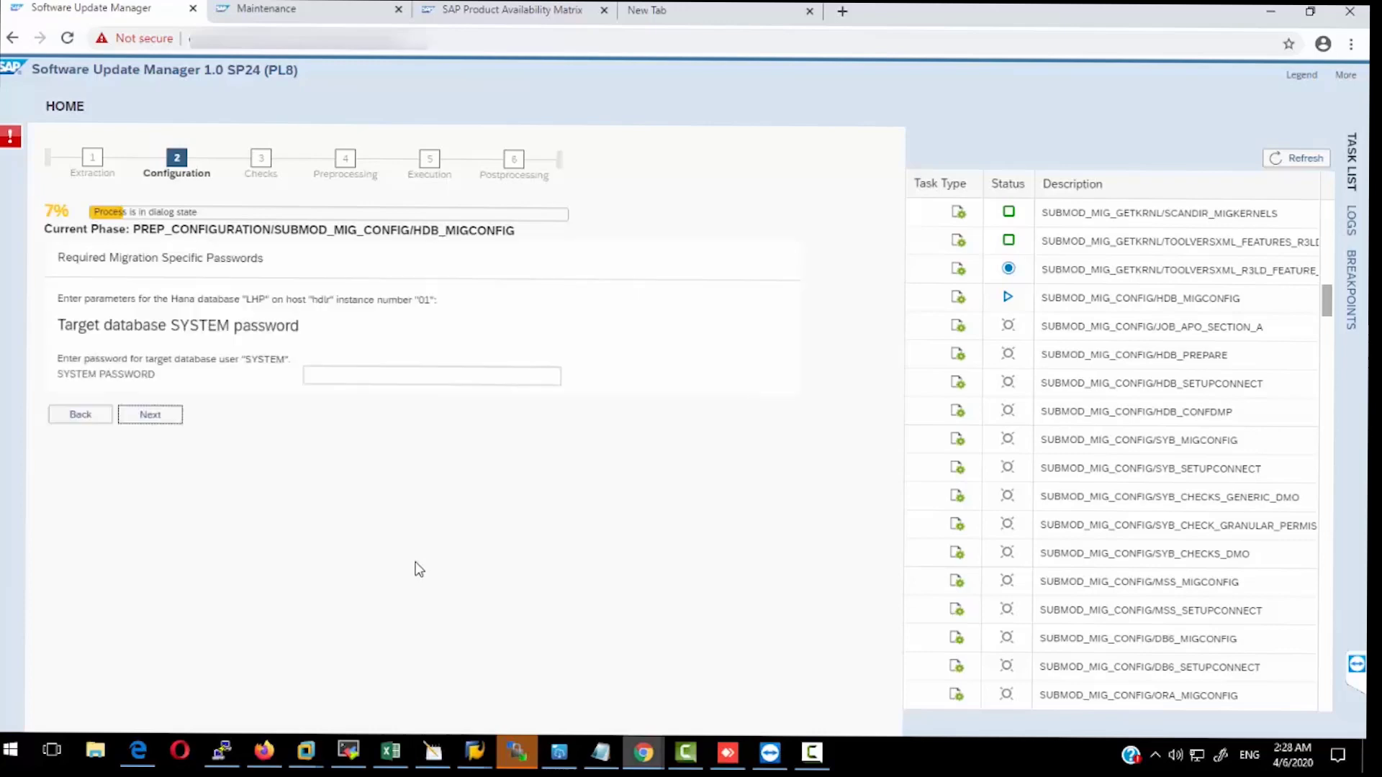
Enter the target database SYSTEM user's password and continue.
click(394, 373)
text(****)
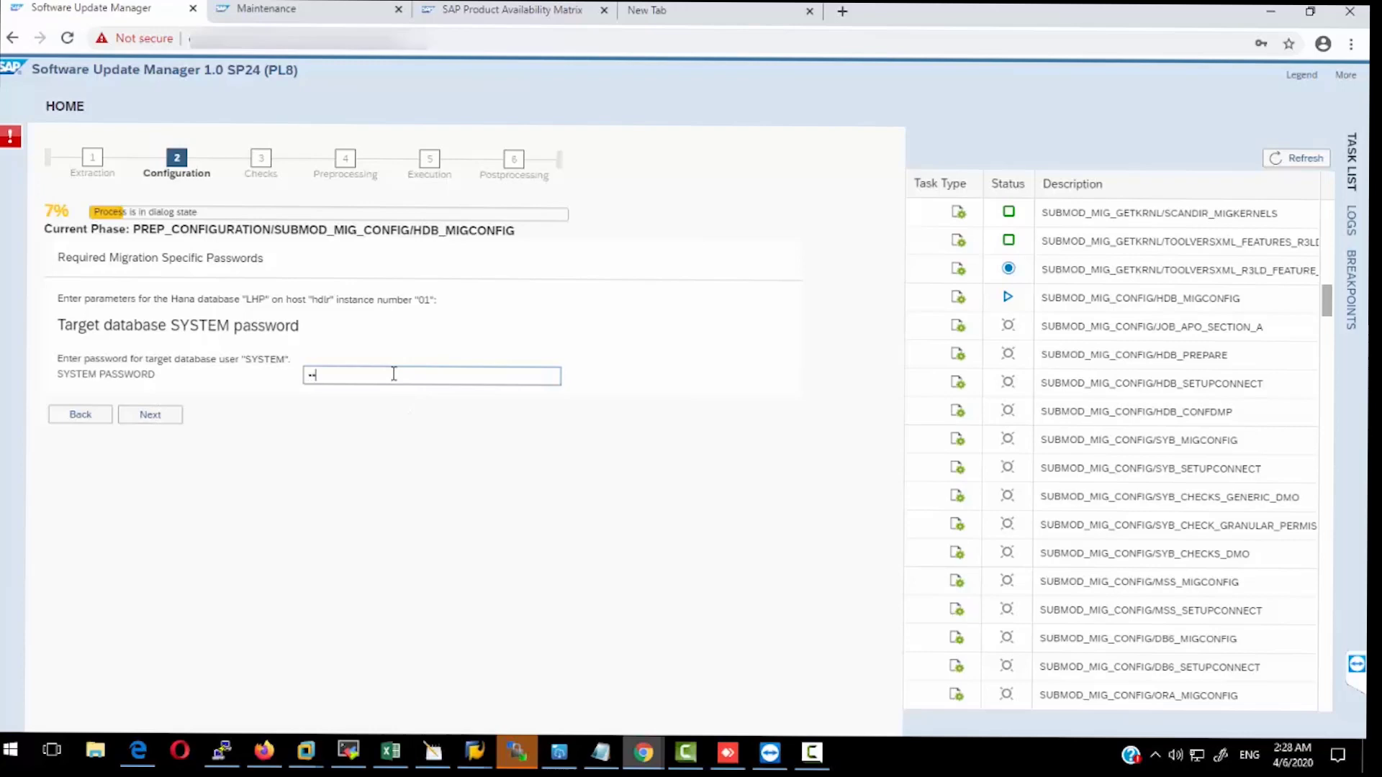
text(*)
key(BackSpace)
key(BackSpace)
key(BackSpace)
key(BackSpace)
key(BackSpace)
text(*********)
click(147, 415)
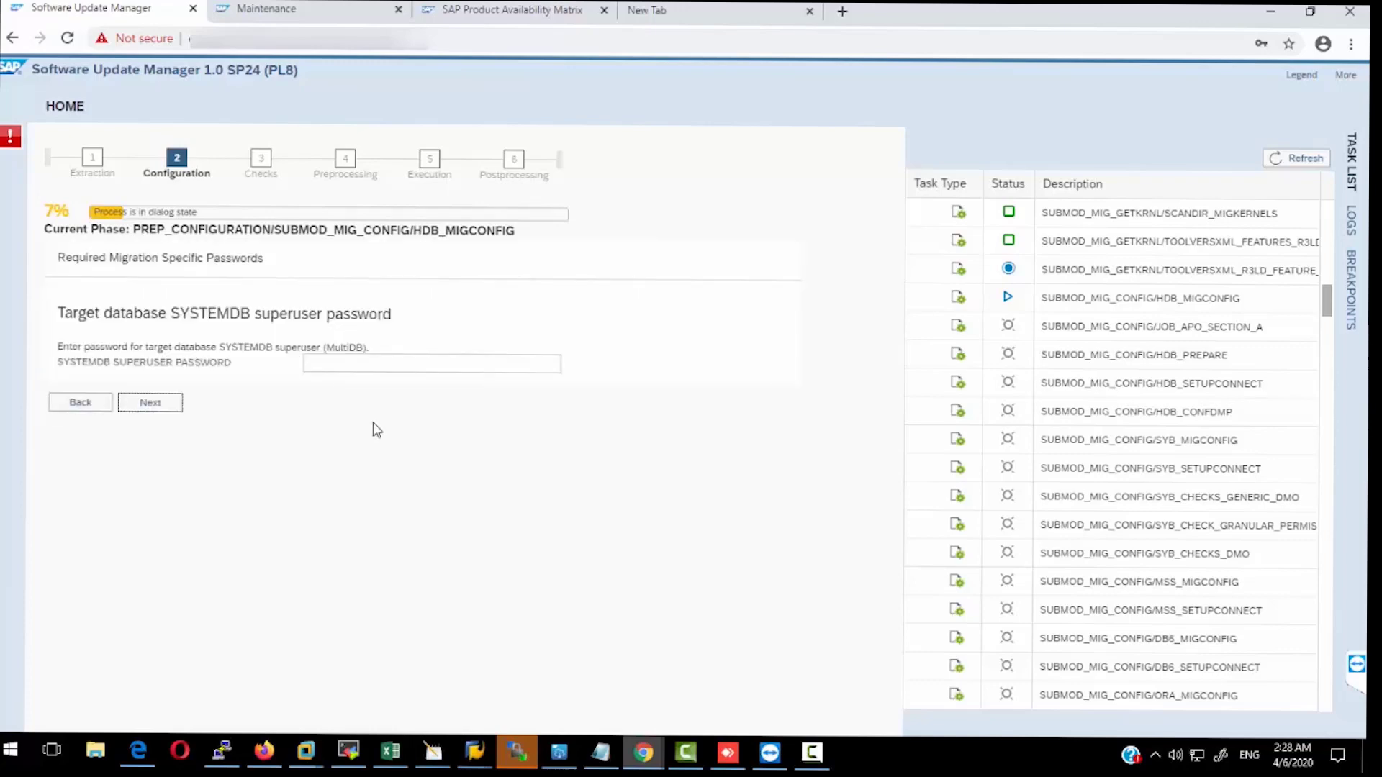
Enter the SYSTEMDB superuser password for the target database and continue.
click(27, 140)
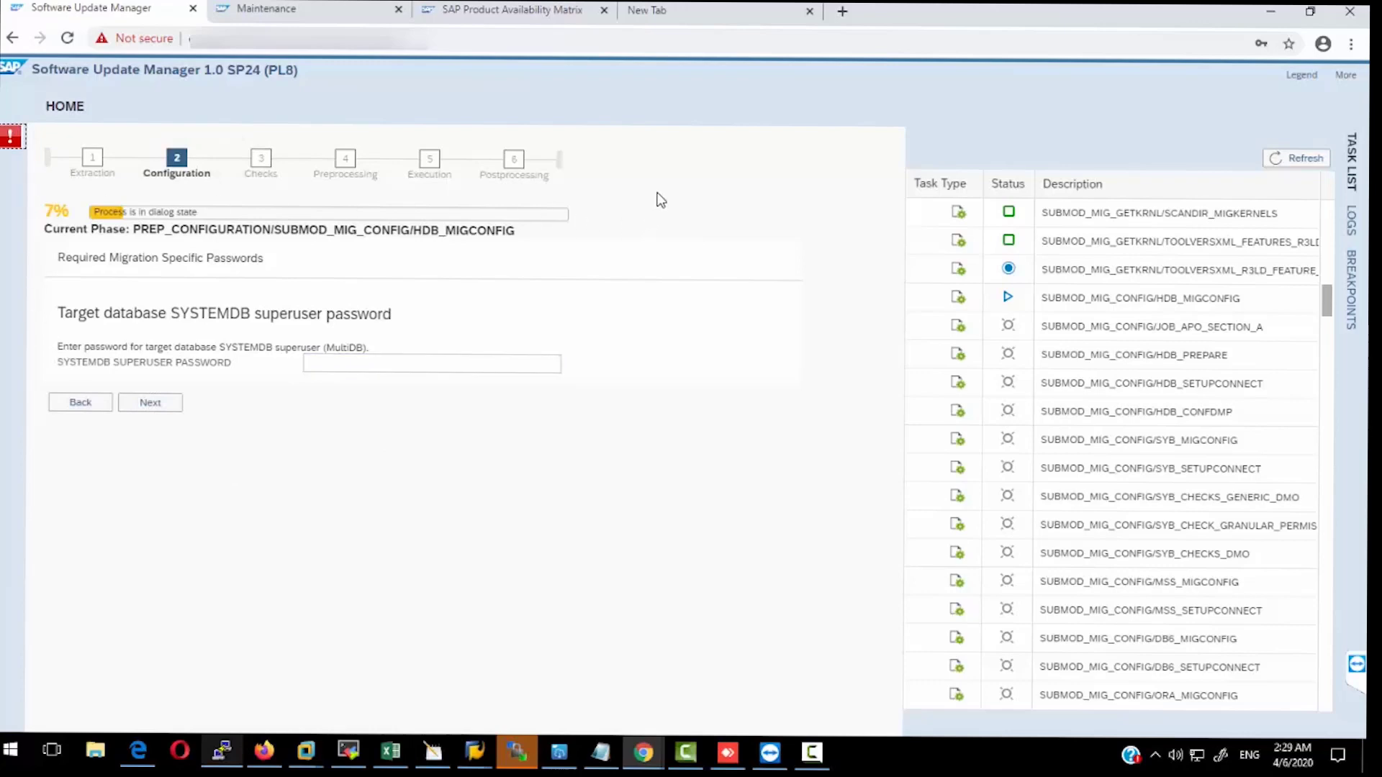
click(350, 357)
click(350, 358)
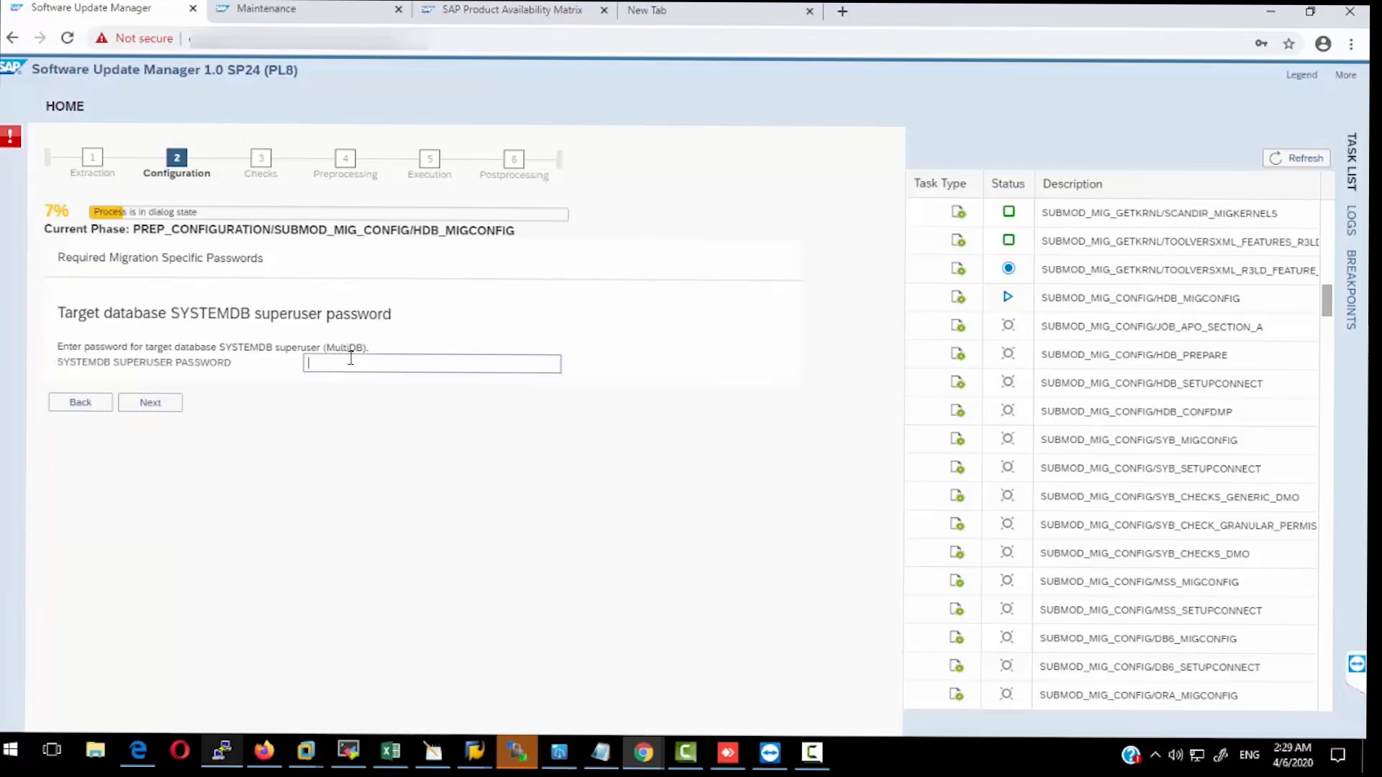
text(••••••••)
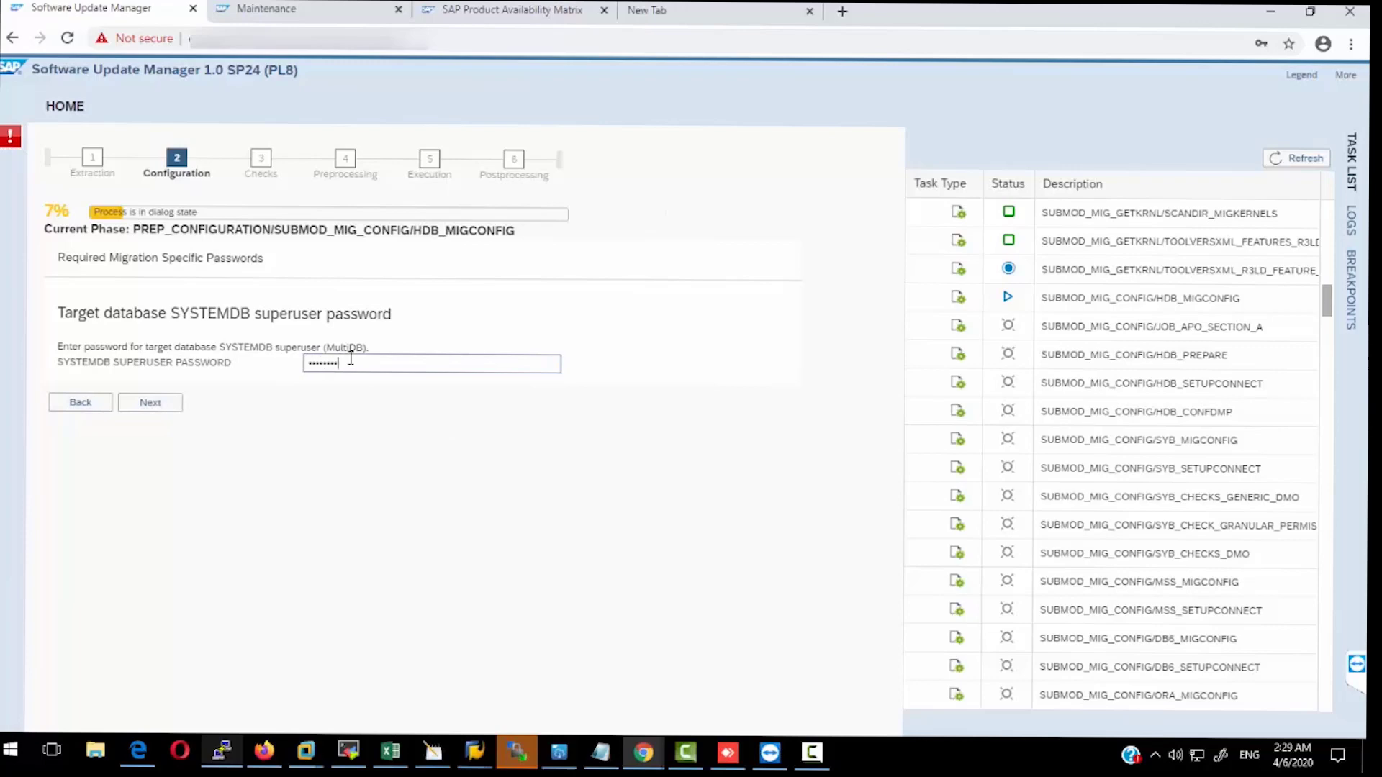
click(156, 406)
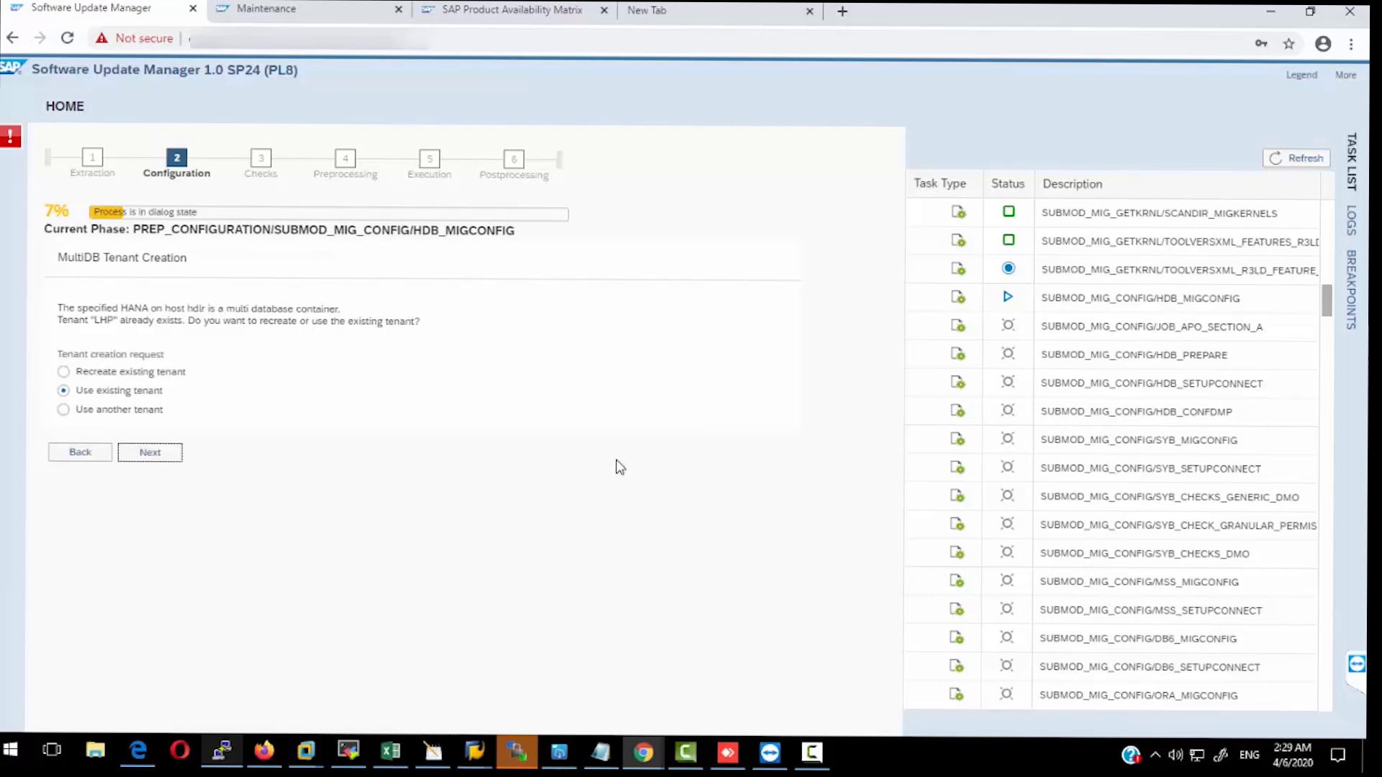
Use the existing LHP tenant and continue without the automatic load of table placement statements.
click(153, 453)
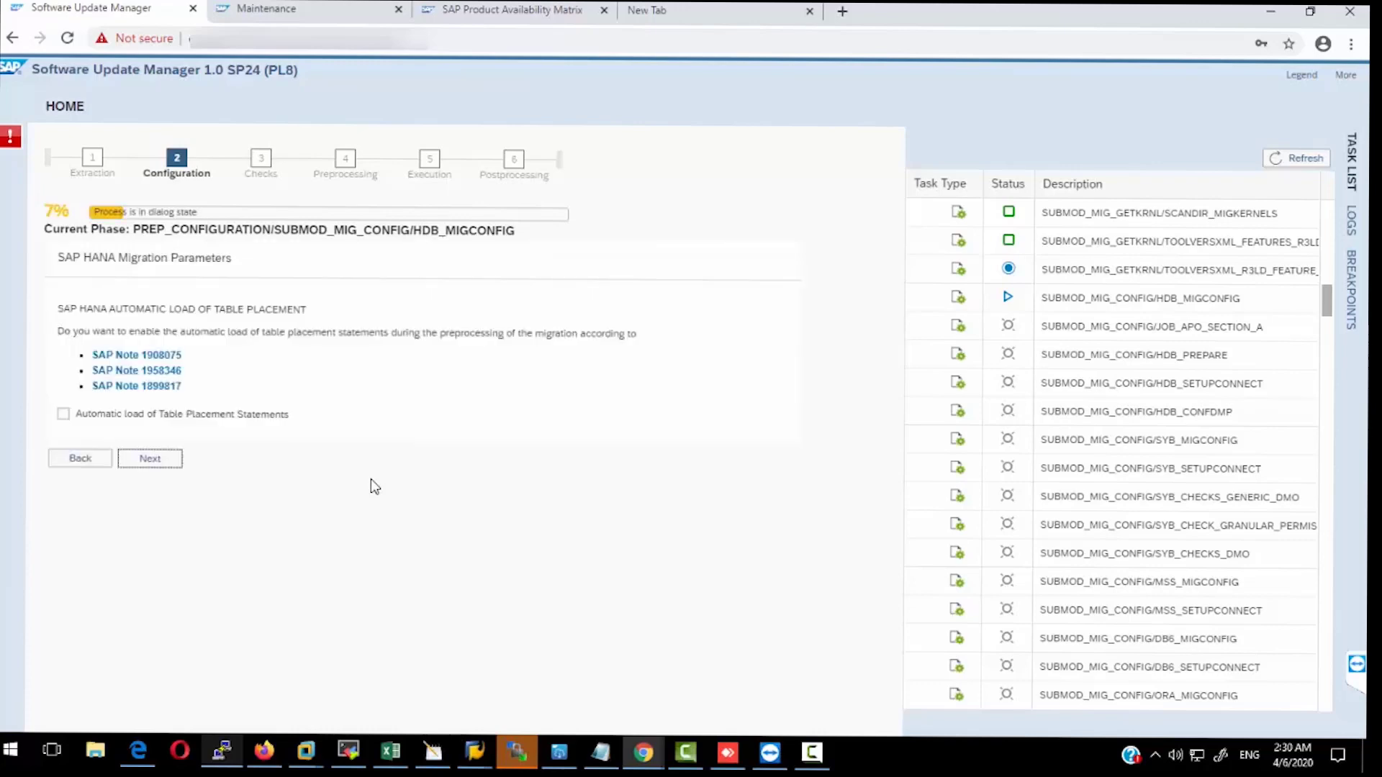
click(149, 459)
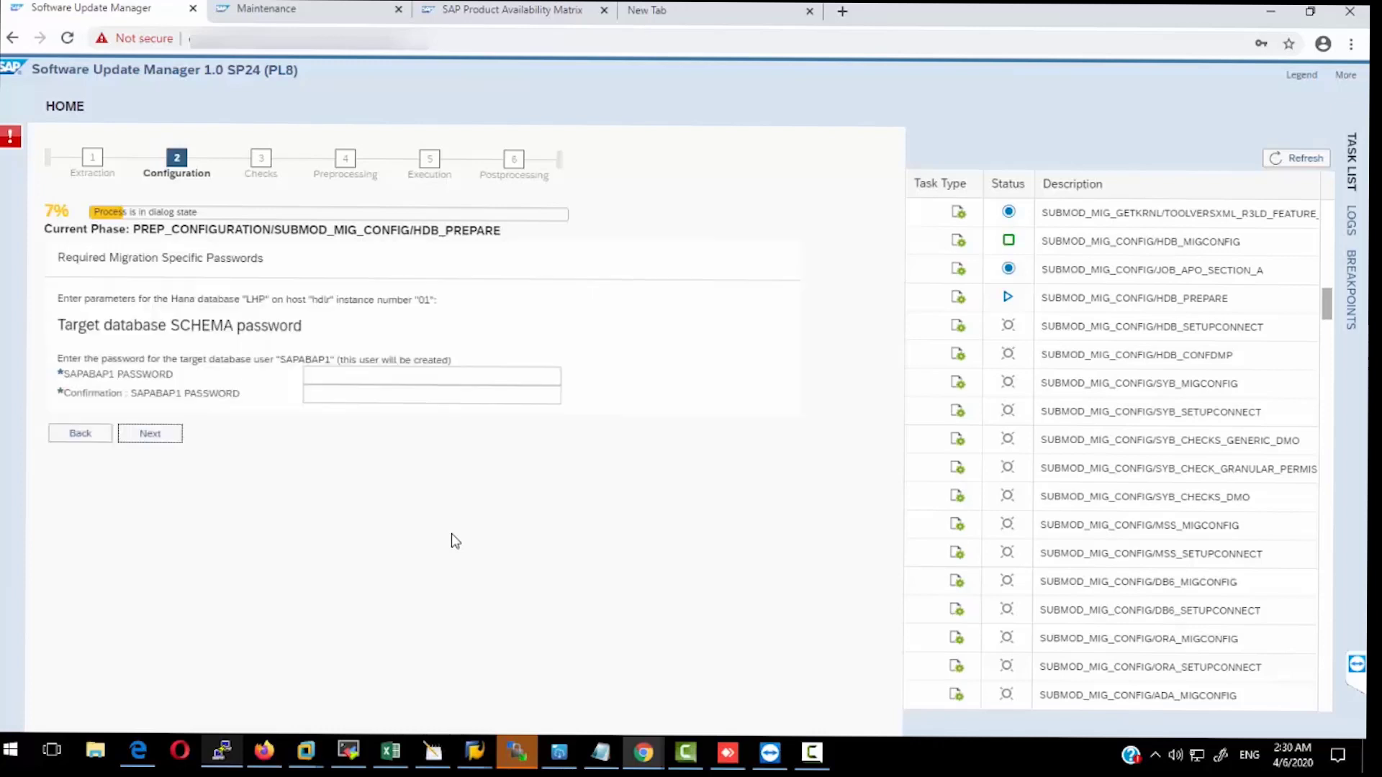
Enter and confirm the password for the target database schema user SAPABAP1, then continue.
click(364, 379)
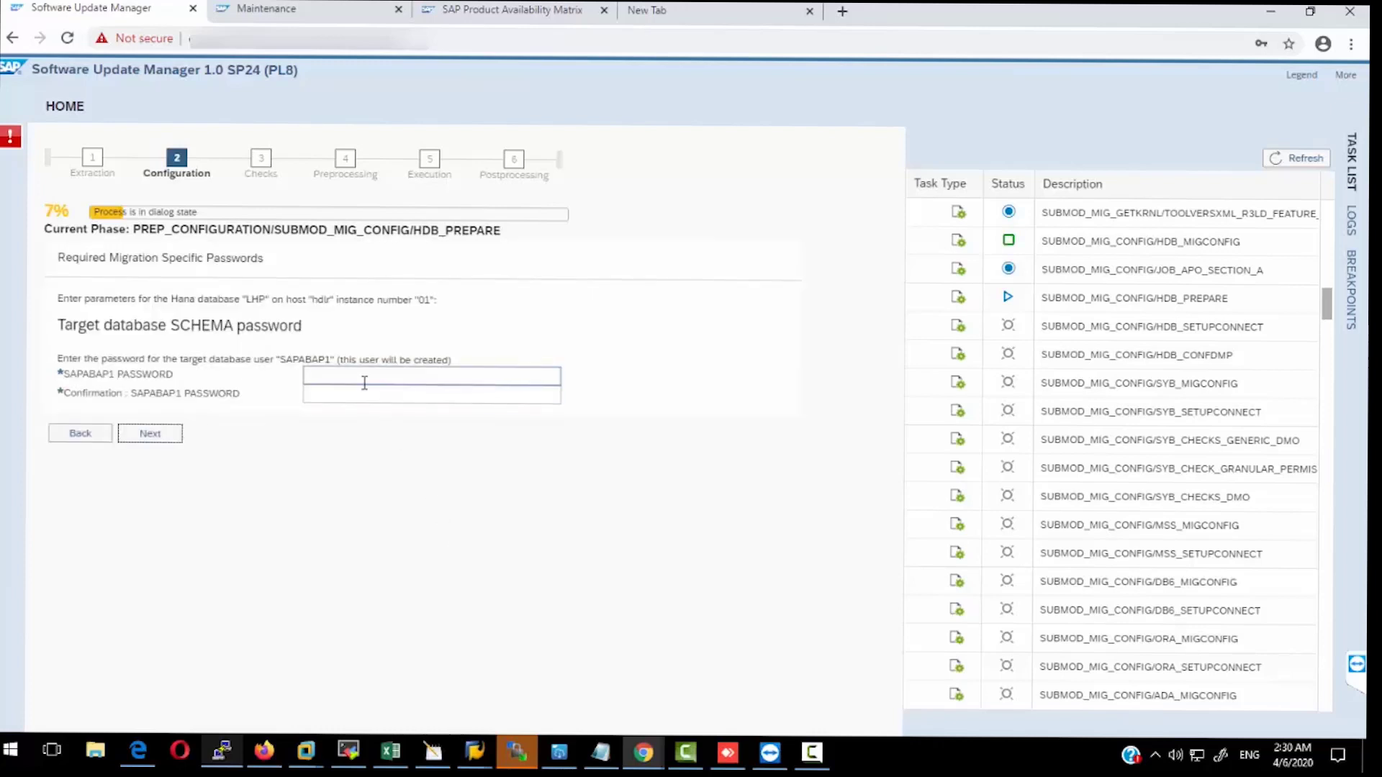
click(359, 374)
text(••••••••)
key(Tab)
text(••••••)
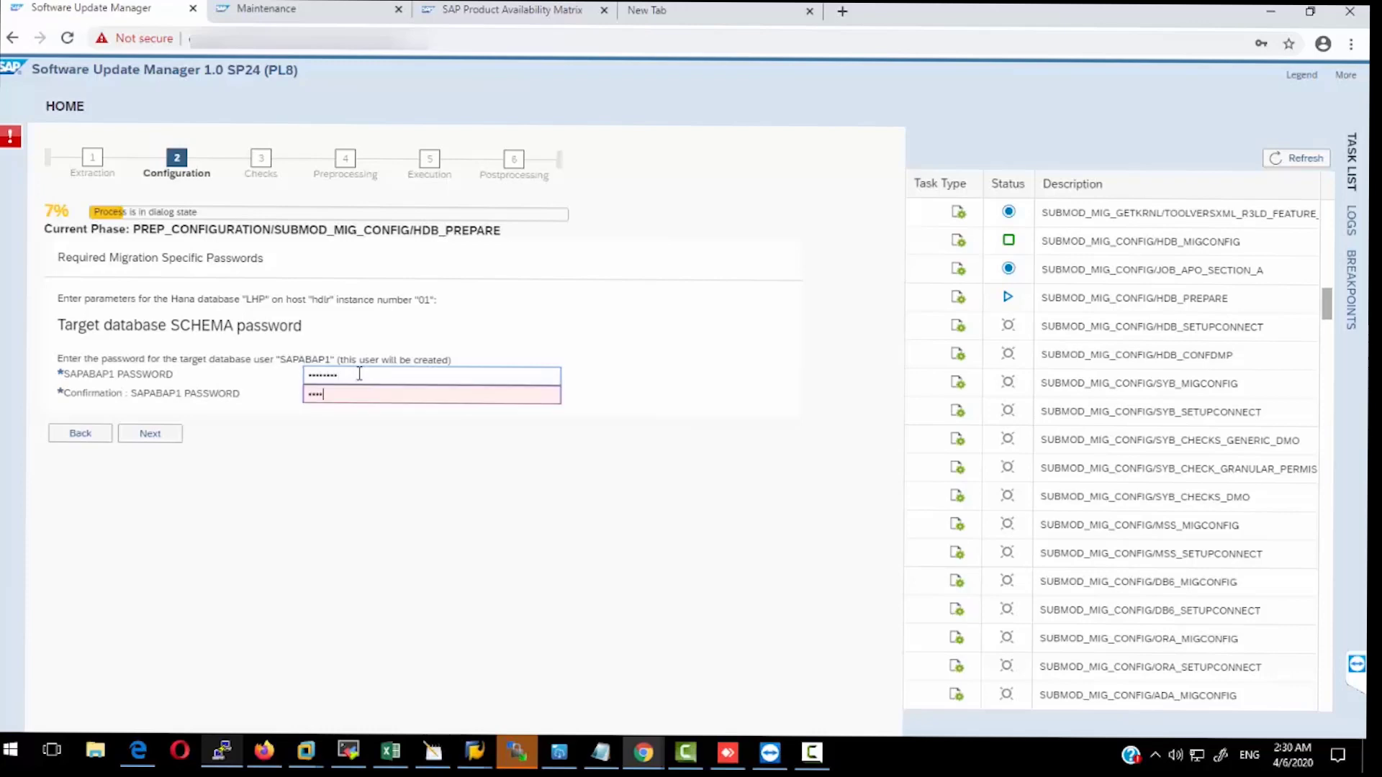
text(•••)
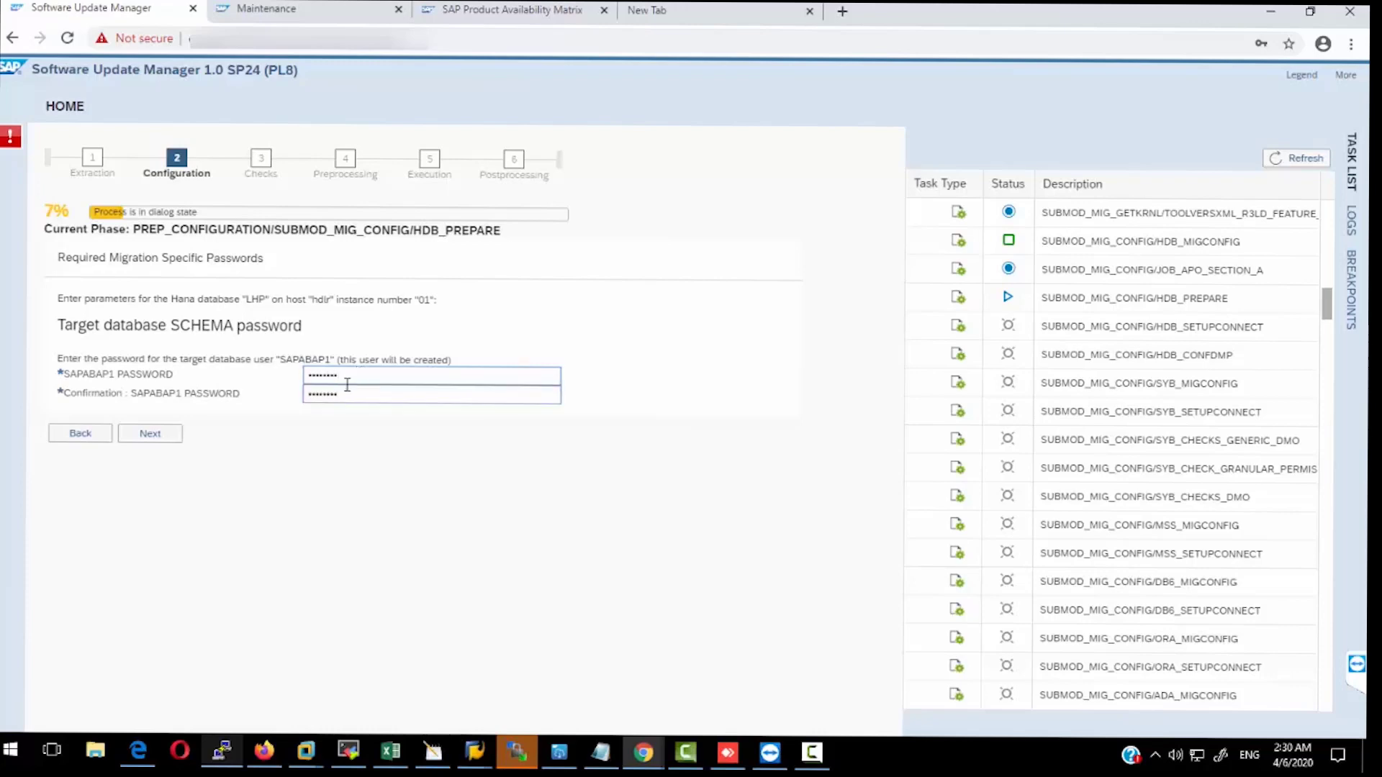
click(179, 442)
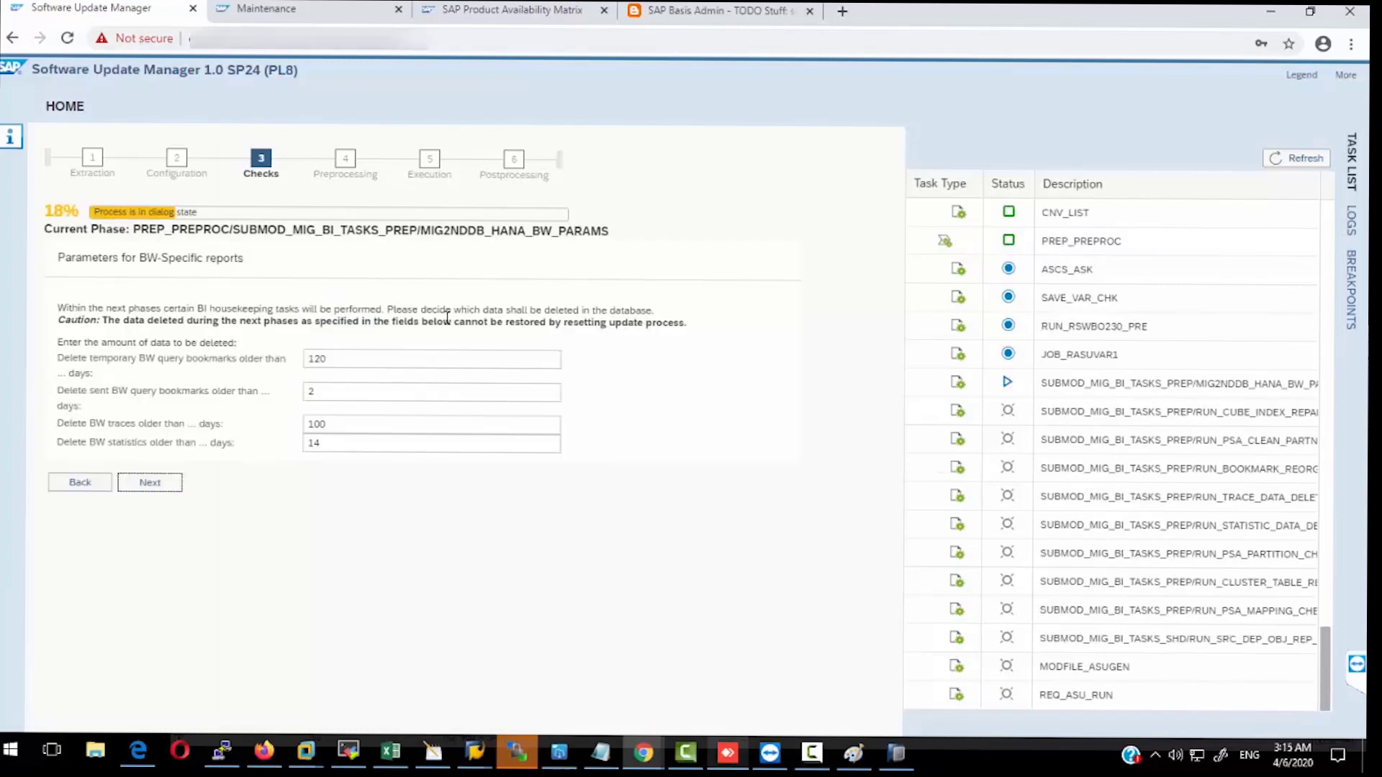
Accept the BW housekeeping limits of 120, 2, 100 and 14 days and continue to the Preprocessing roadmap step.
click(148, 483)
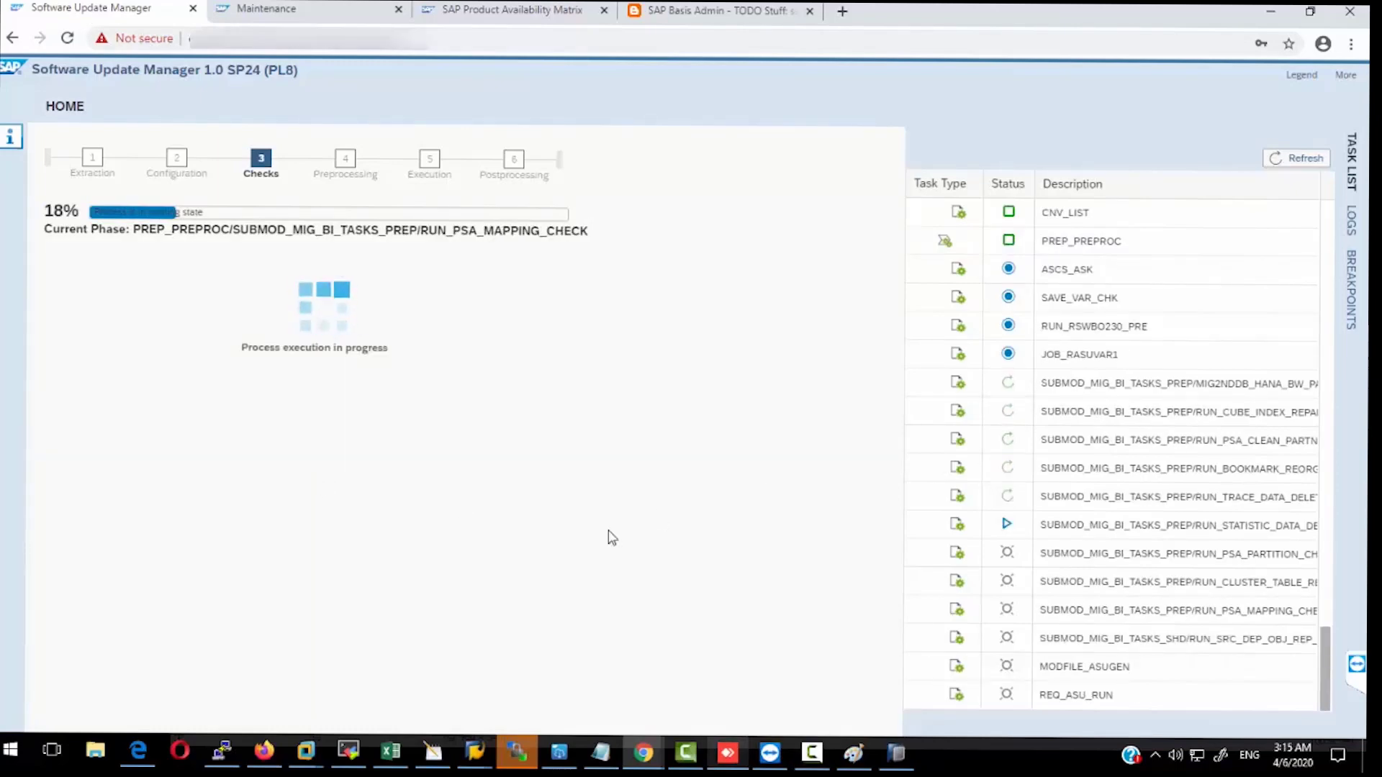
click(667, 190)
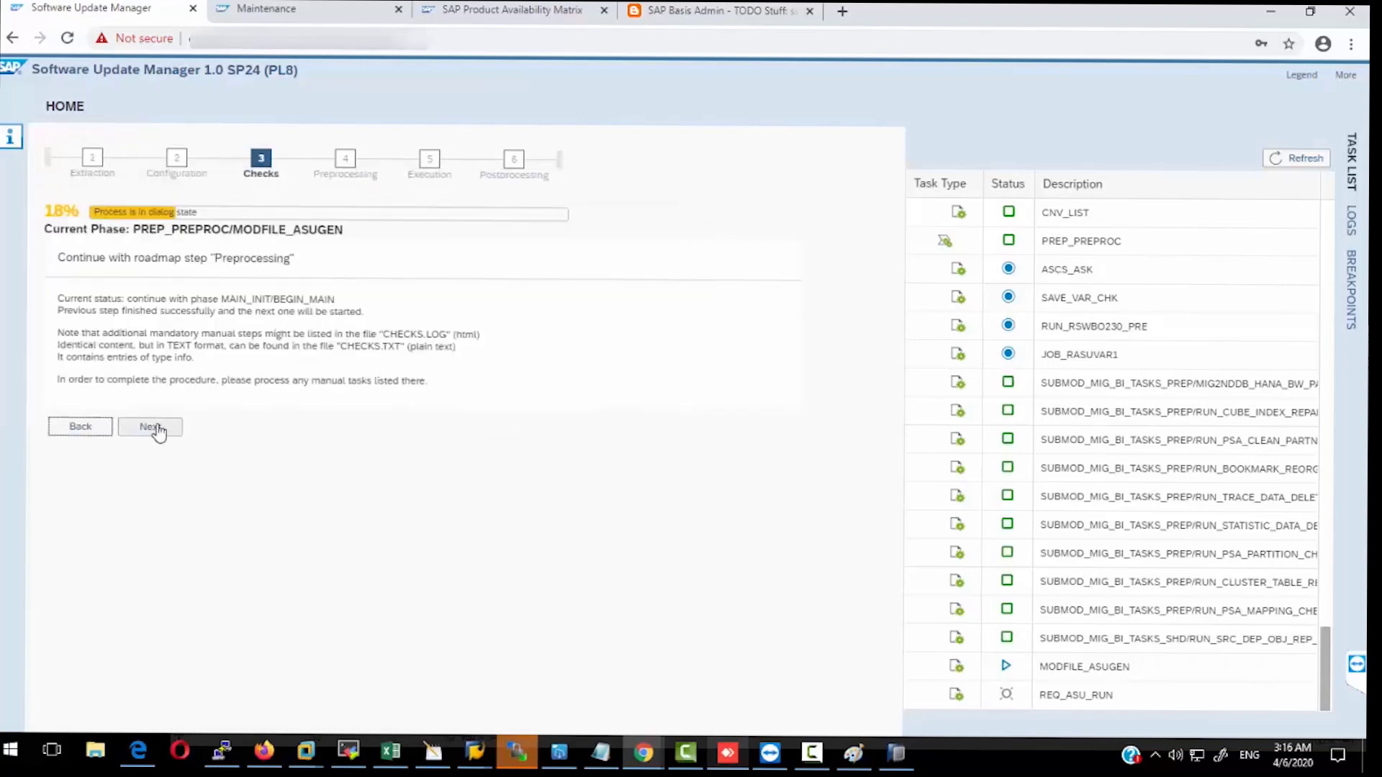
click(151, 426)
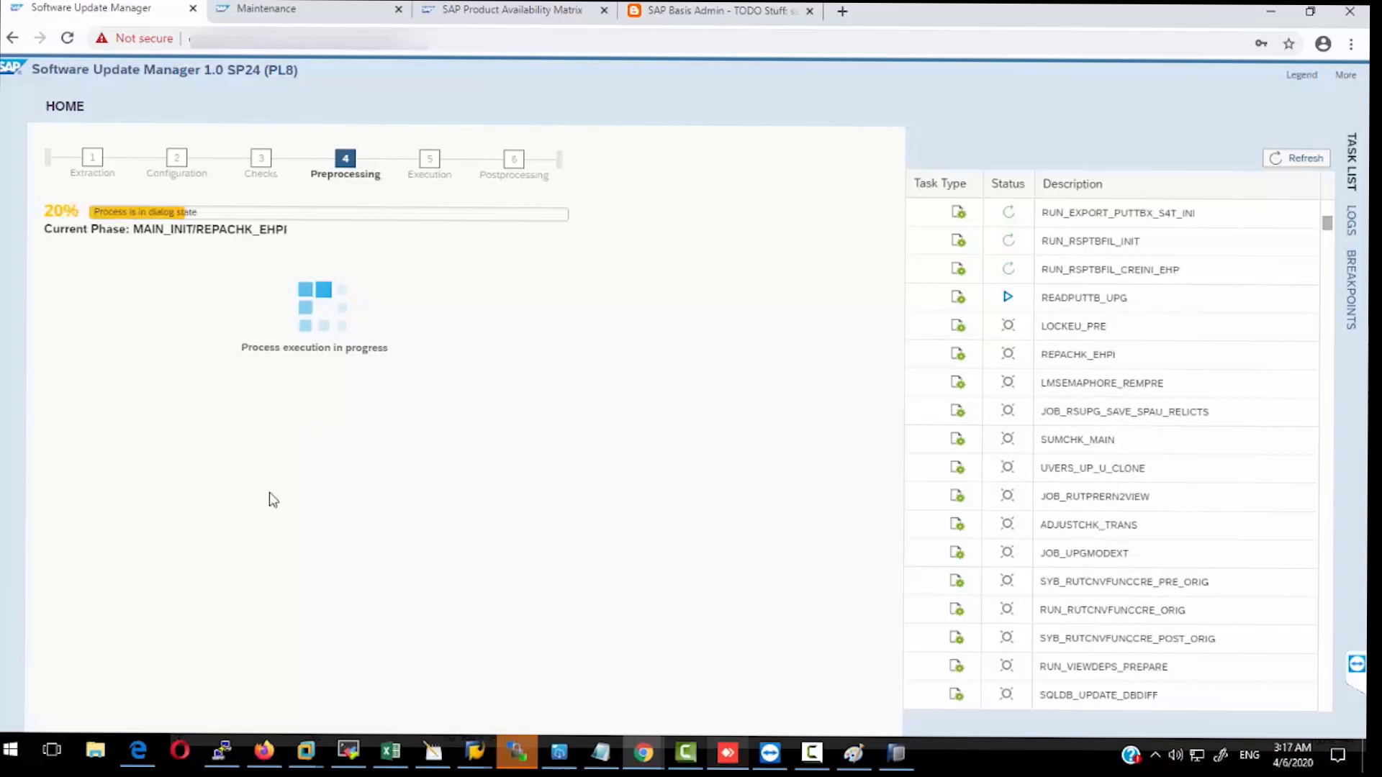
Lock the development environment now and continue preprocessing.
mouse_move(522, 766)
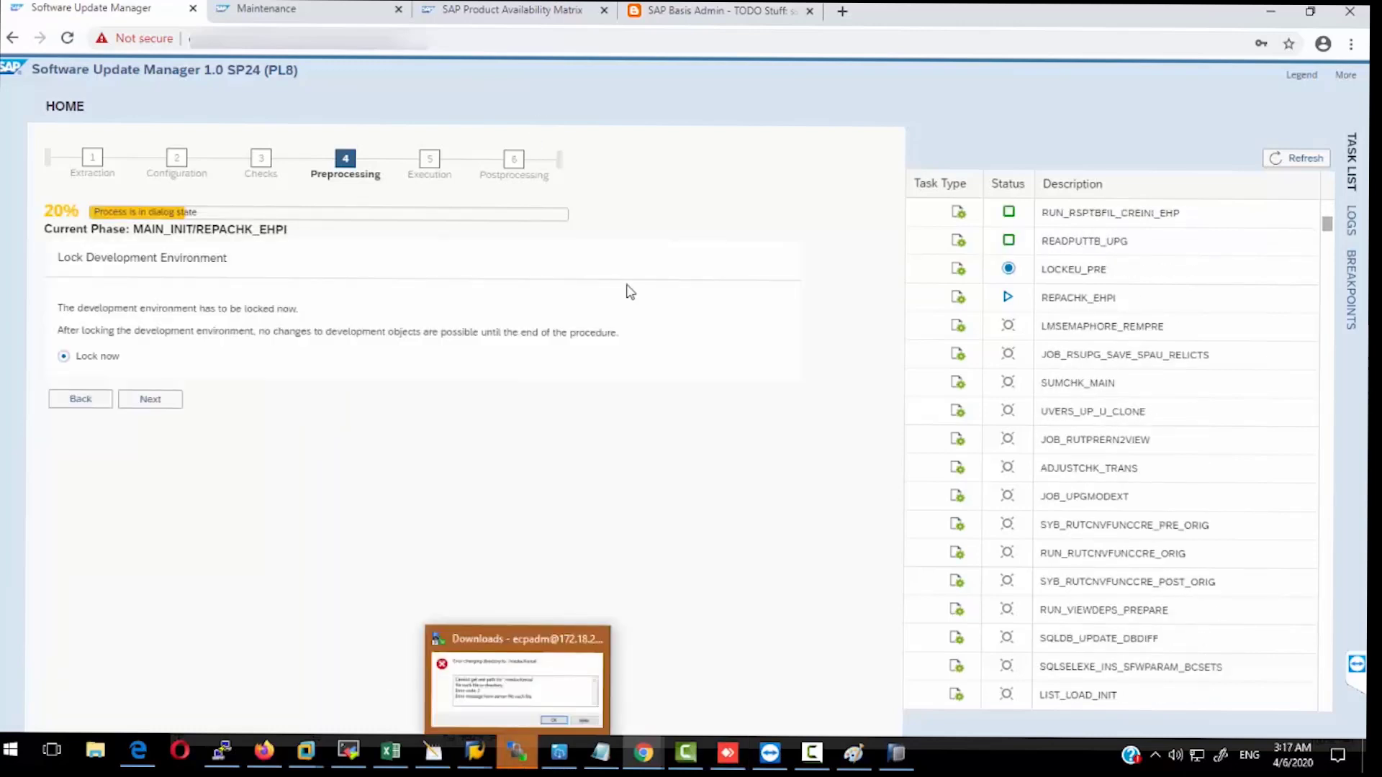
click(151, 400)
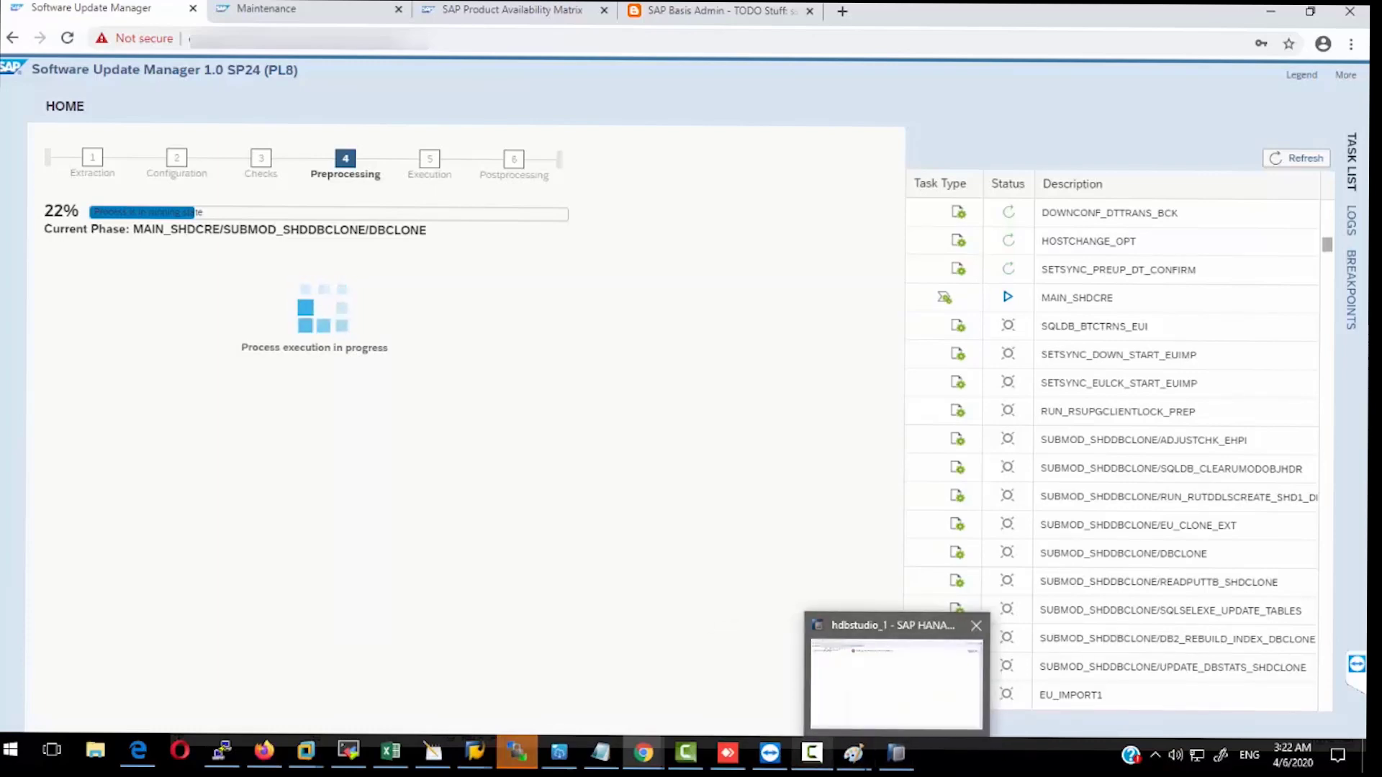
mouse_move(896, 754)
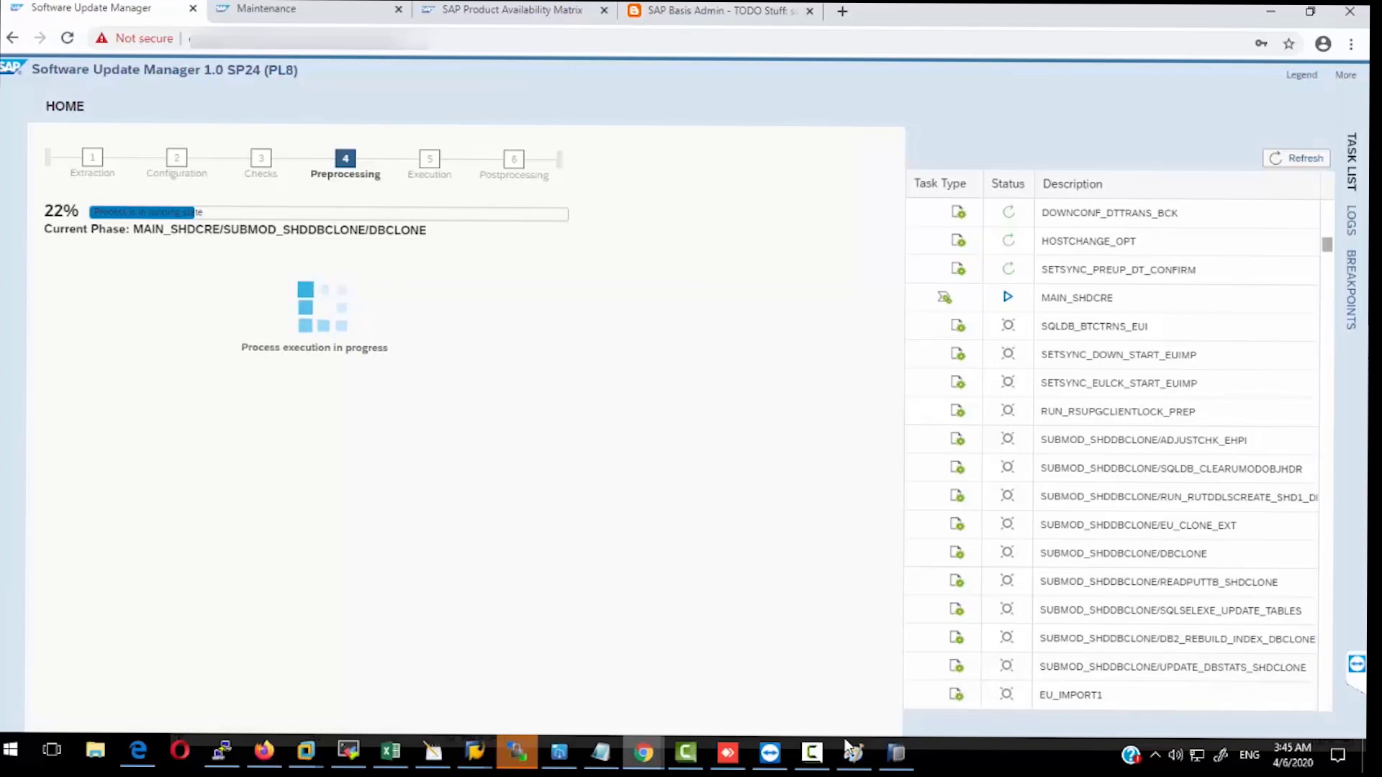
click(812, 753)
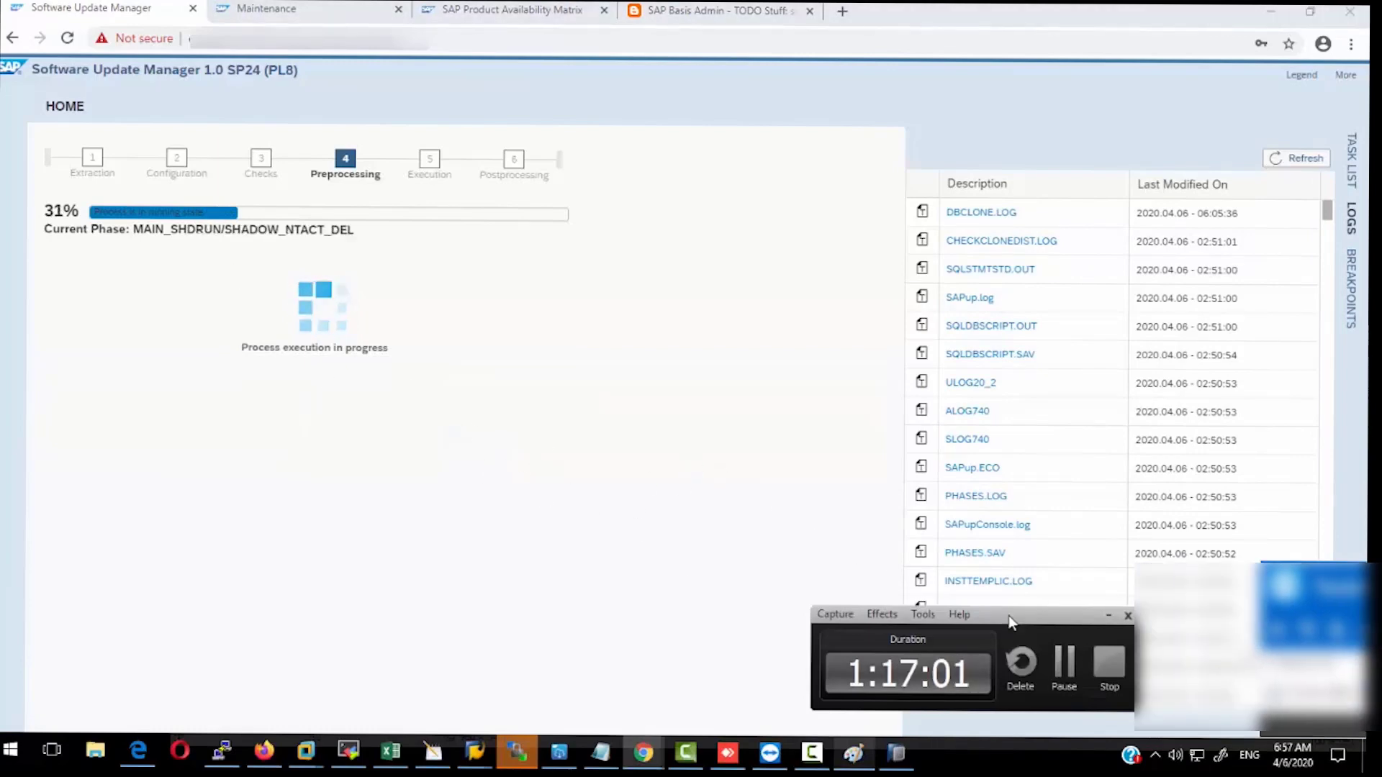
click(1351, 160)
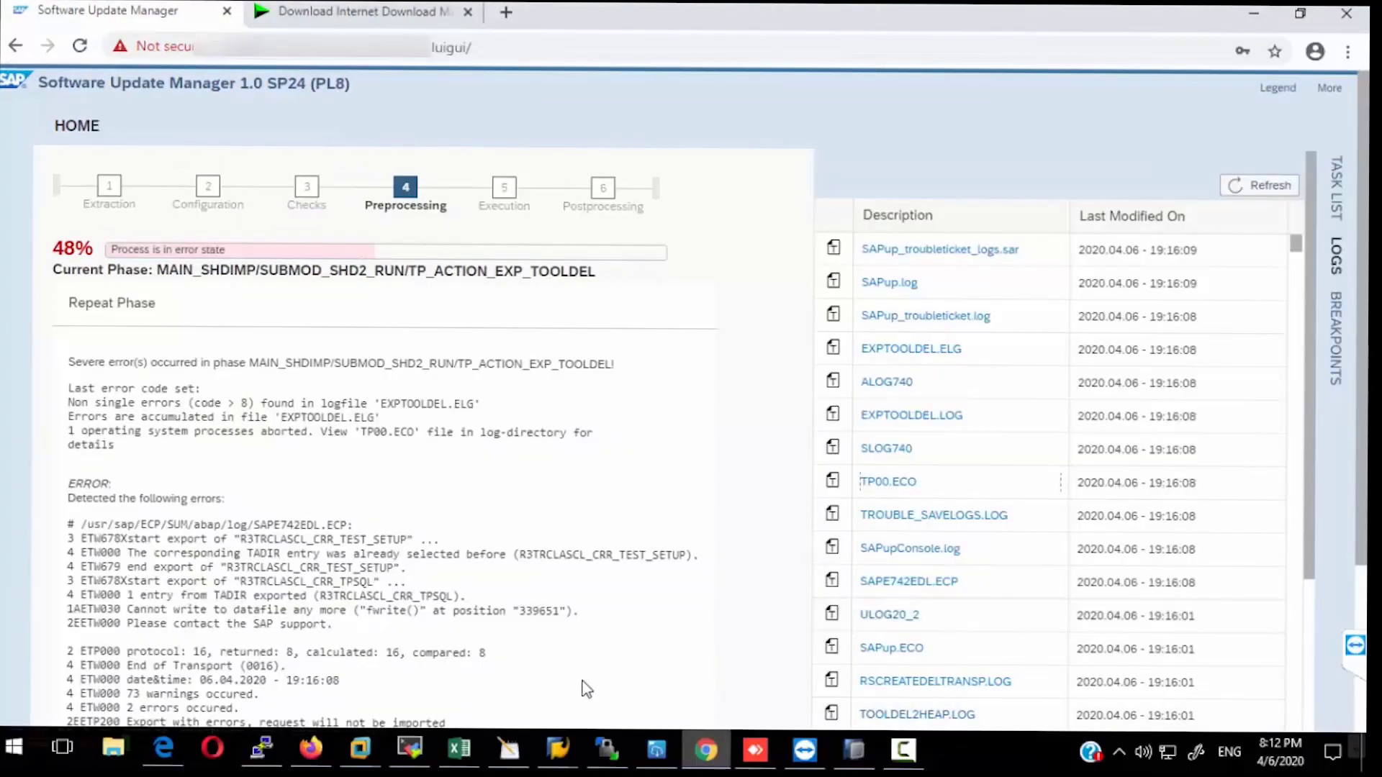
Open Notepad and enter the tp log excerpt starting "EXECUTING /usr/sap/ECP/SUM/abap/exe/tp" for the r3e SAPK742EDL run in a blank note.
click(24, 749)
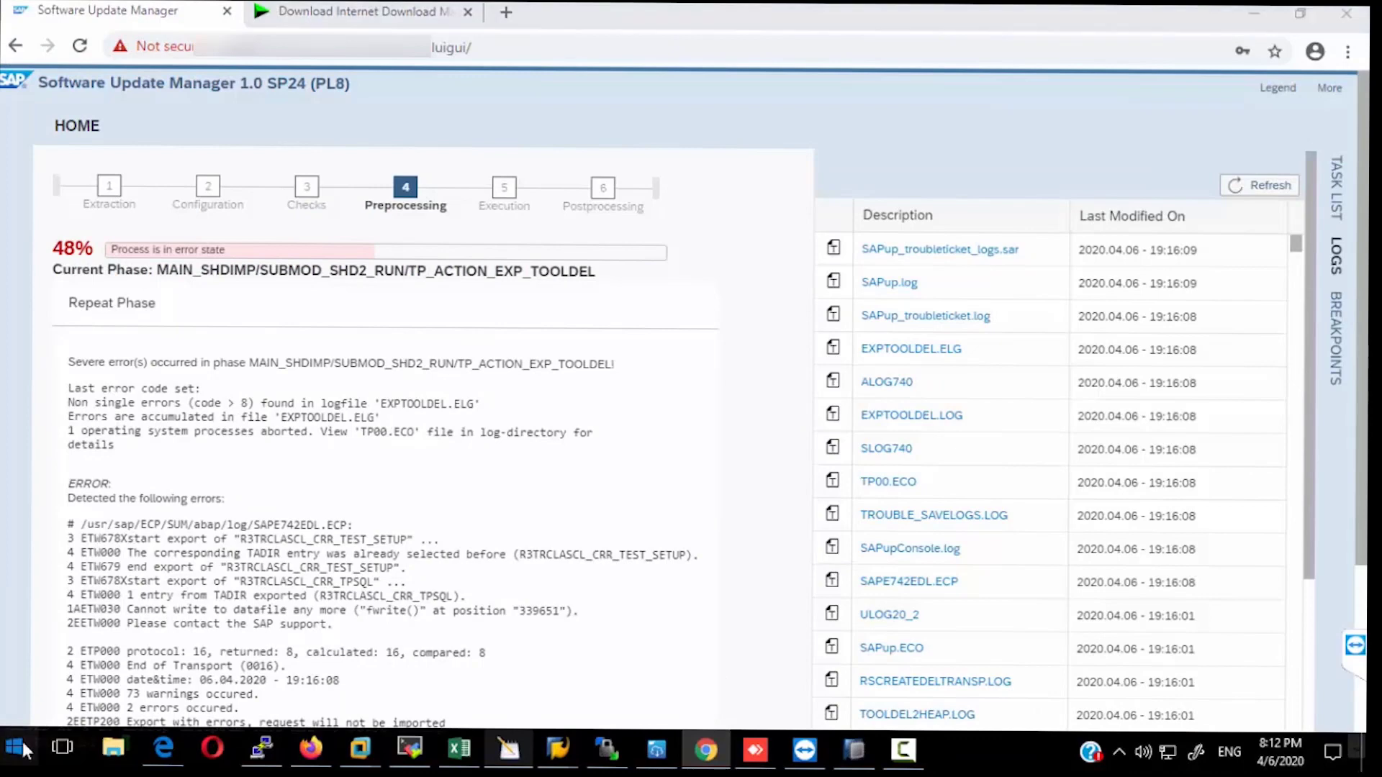
text(notepa)
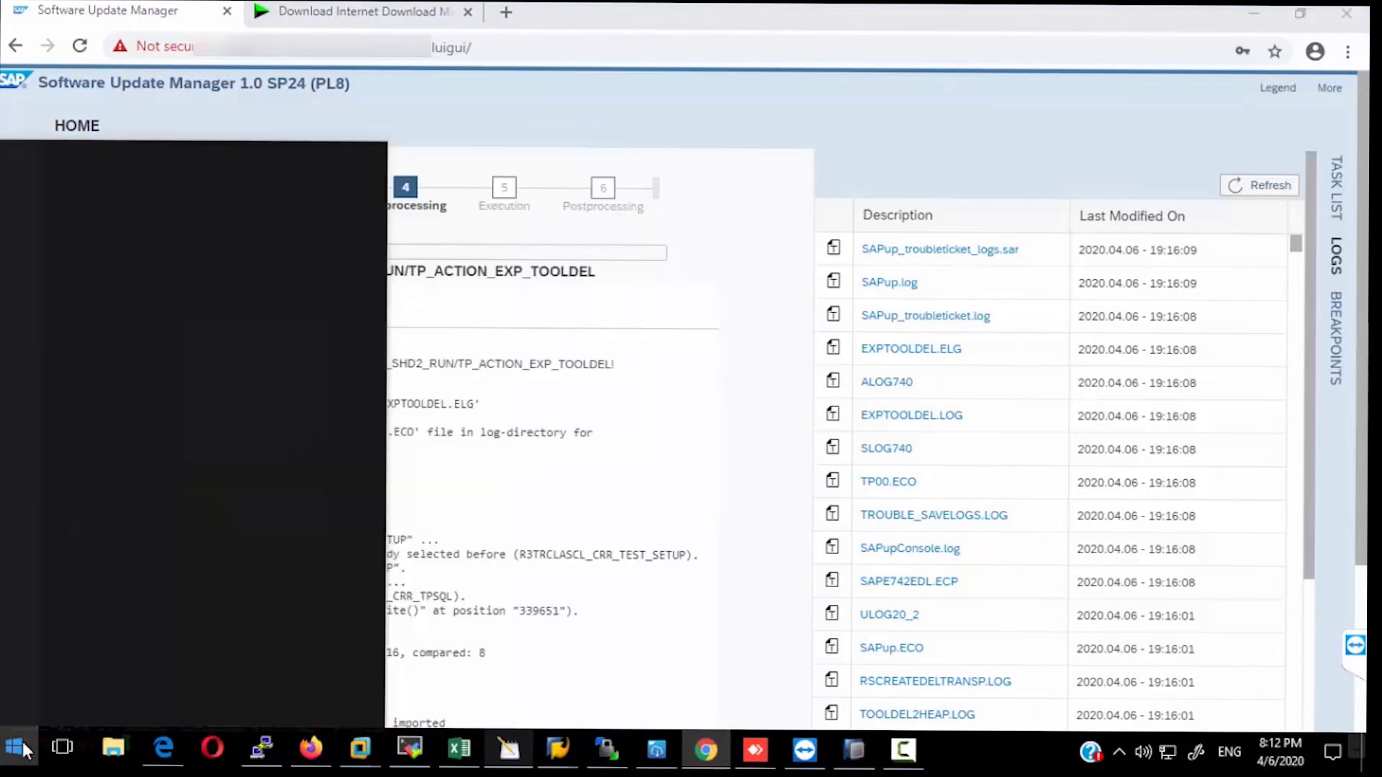
text(d)
key(Return)
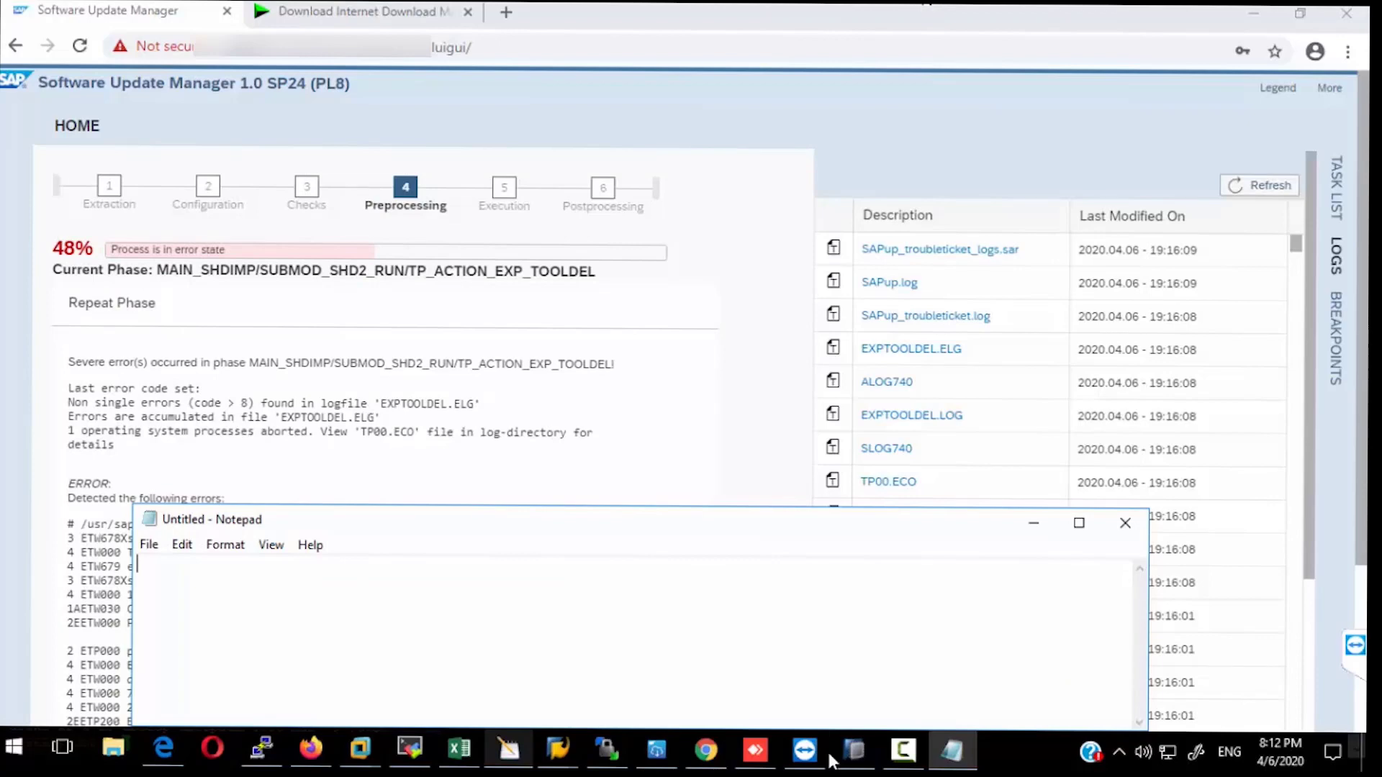
text(EXECUTING /usr/sap/ECP/SUM/abap/exe/tp pf=/usr/sap/ECP/SUM/abap/var/SHADOW.TPP r3e SAPK742EDL -s ECP u1 This is tp version 381.21.10 (release 753, unicode enabled) : No space left on device)
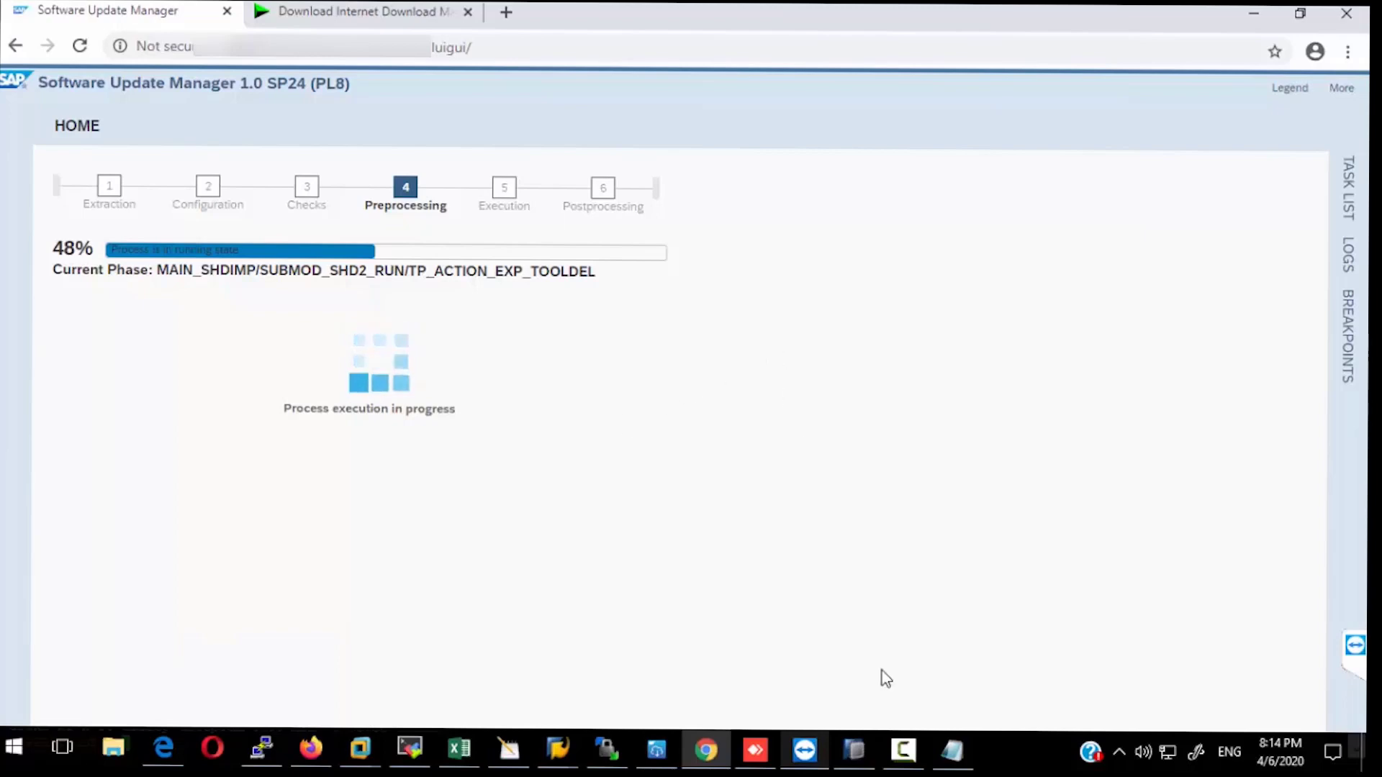
click(892, 760)
click(895, 755)
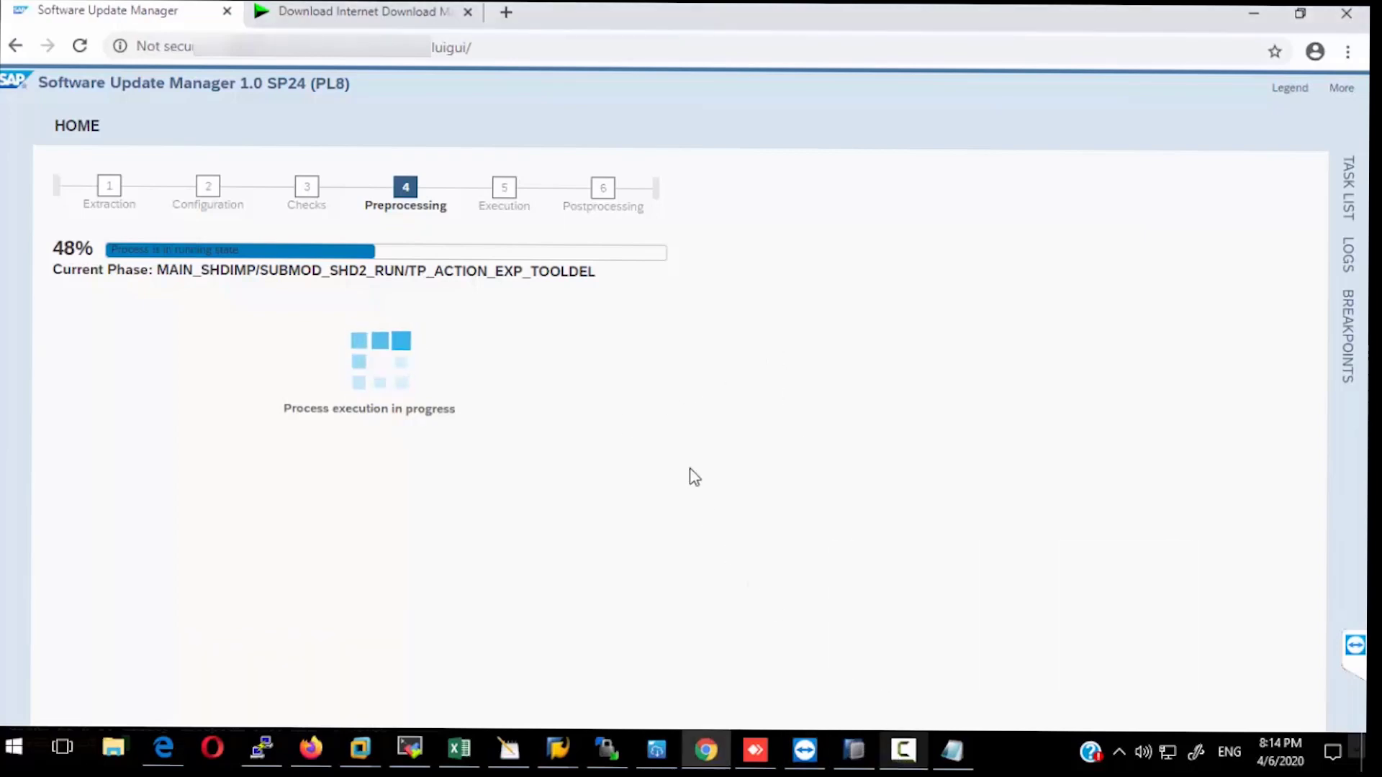
Open the Log Tail Viewer on SAPup.log and move it aside to monitor the running phase.
click(1341, 87)
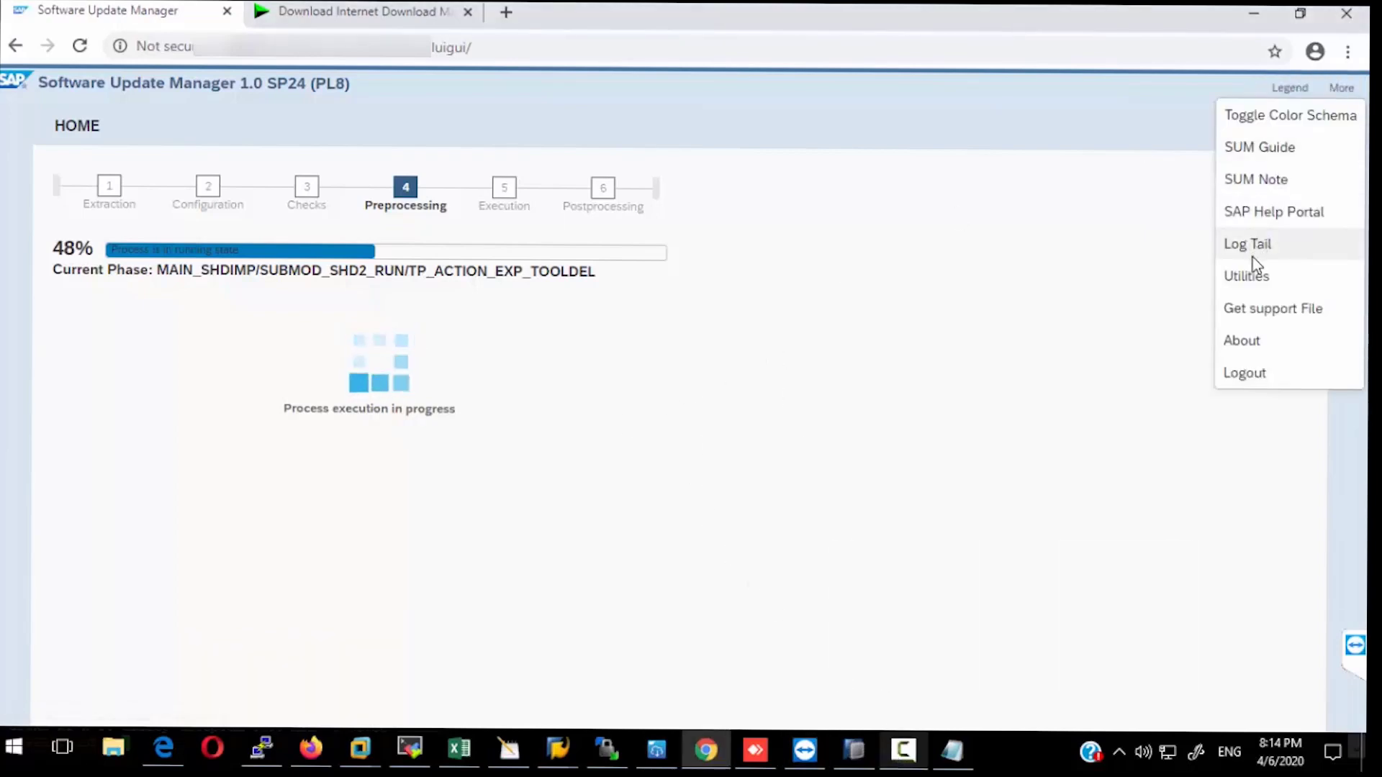
click(1196, 285)
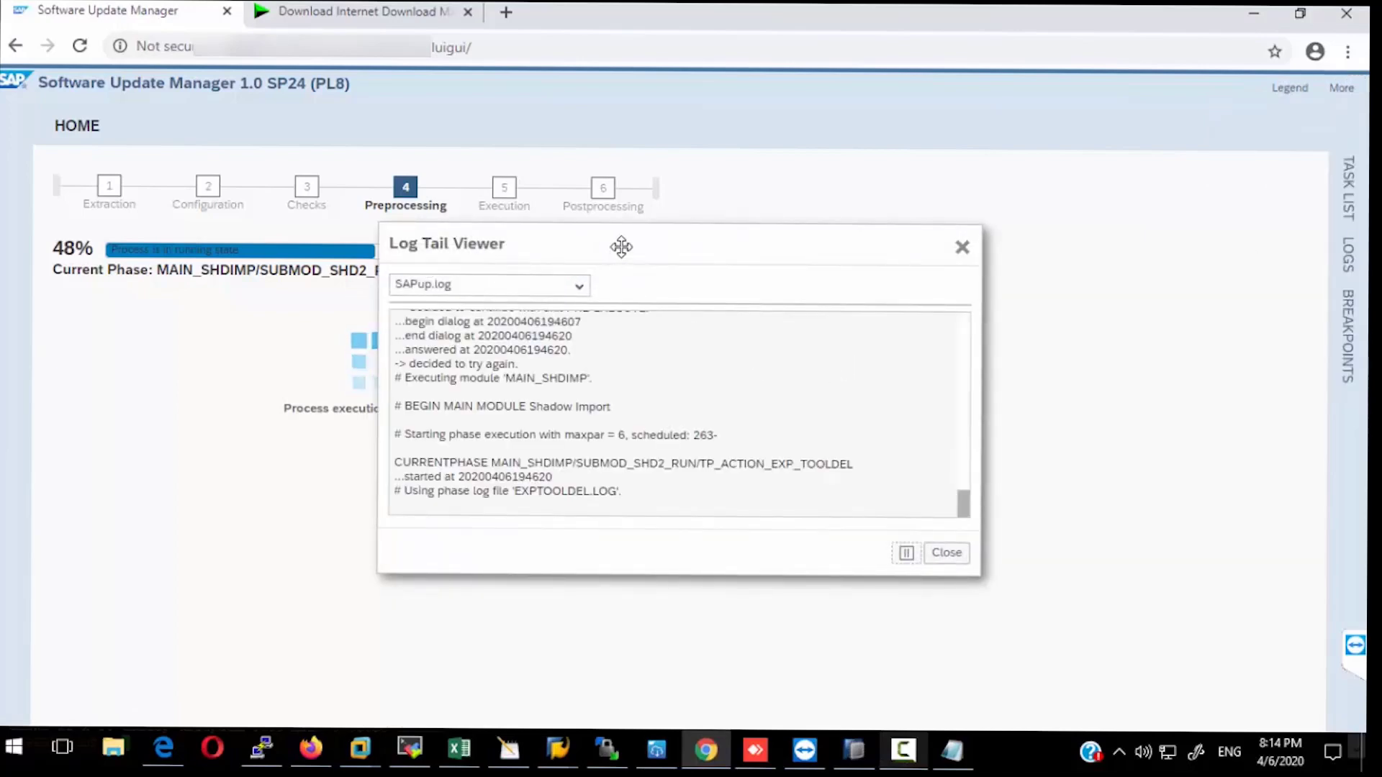
drag(620, 241, 928, 214)
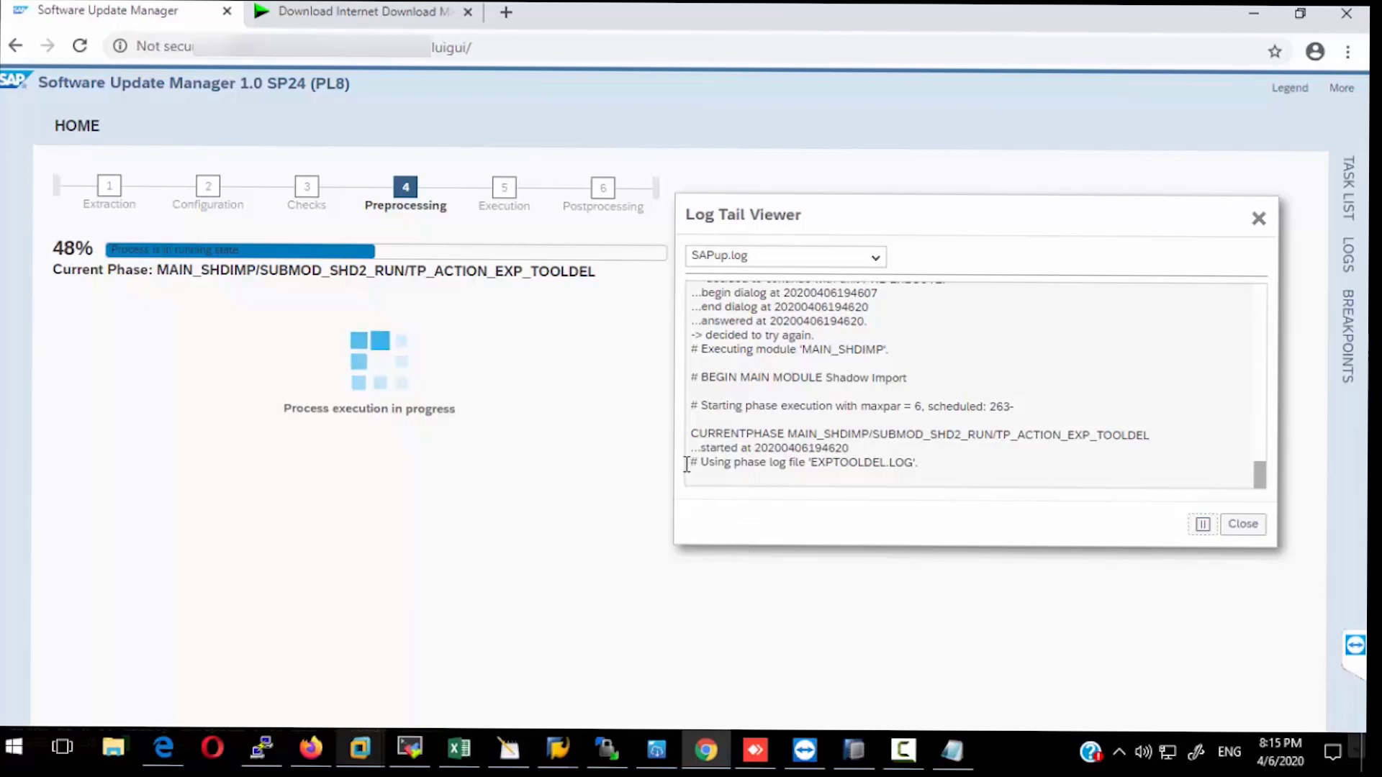
click(911, 752)
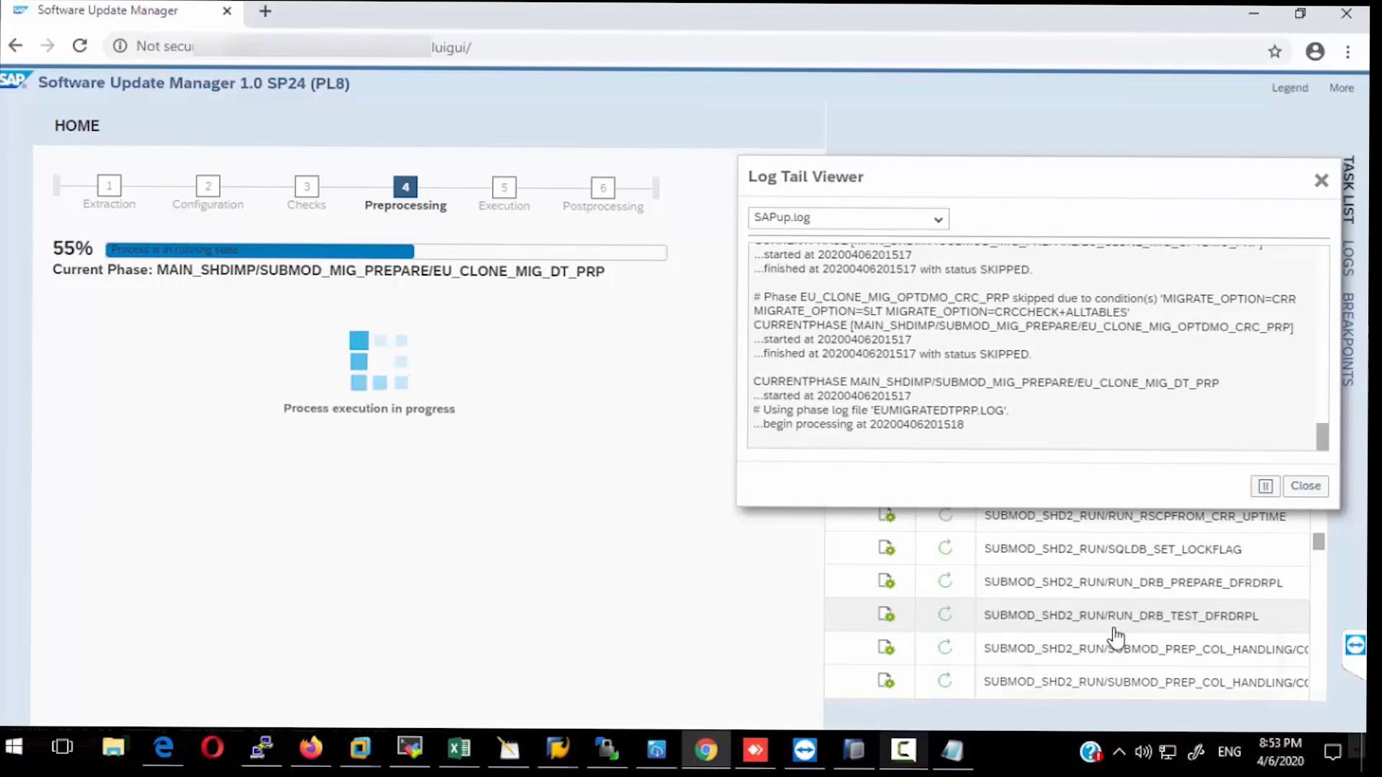
click(914, 752)
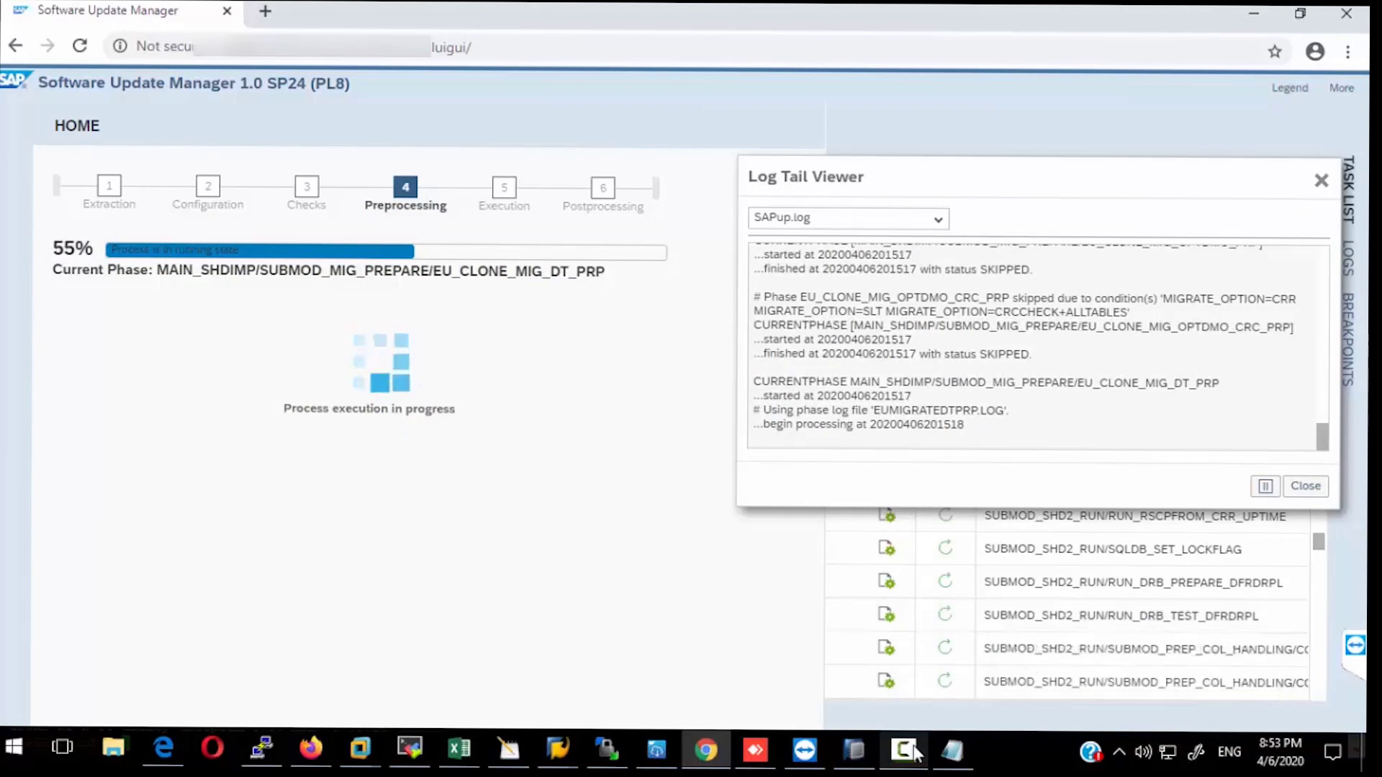
click(912, 752)
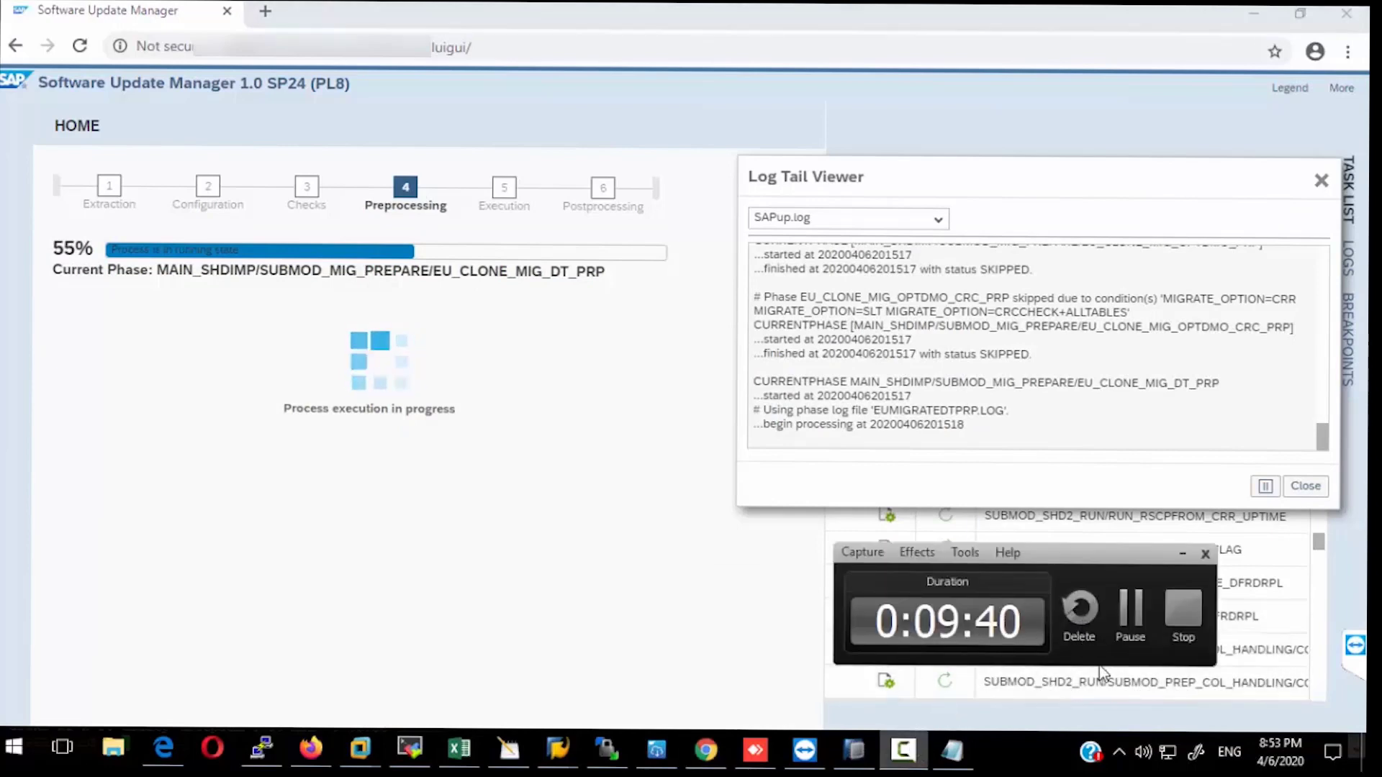
click(1181, 553)
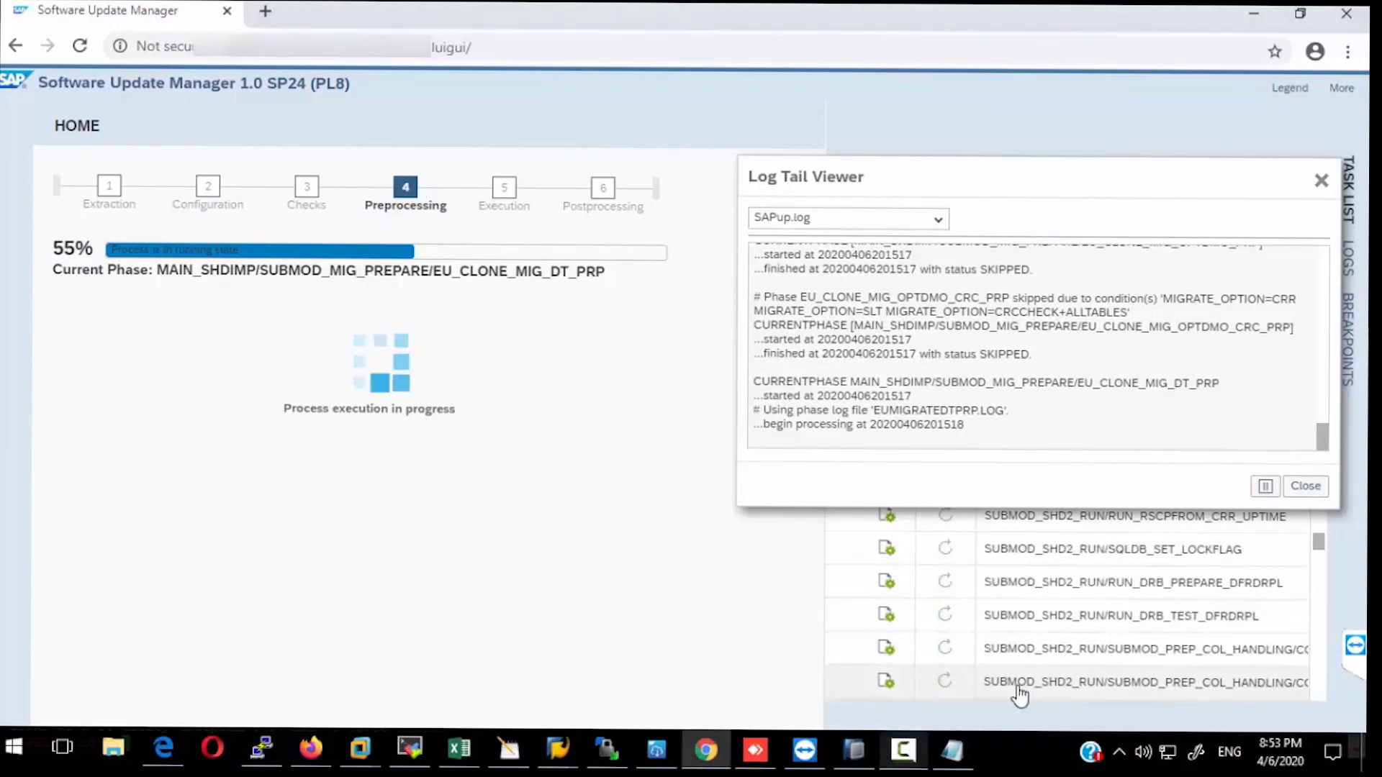
click(903, 751)
click(1125, 623)
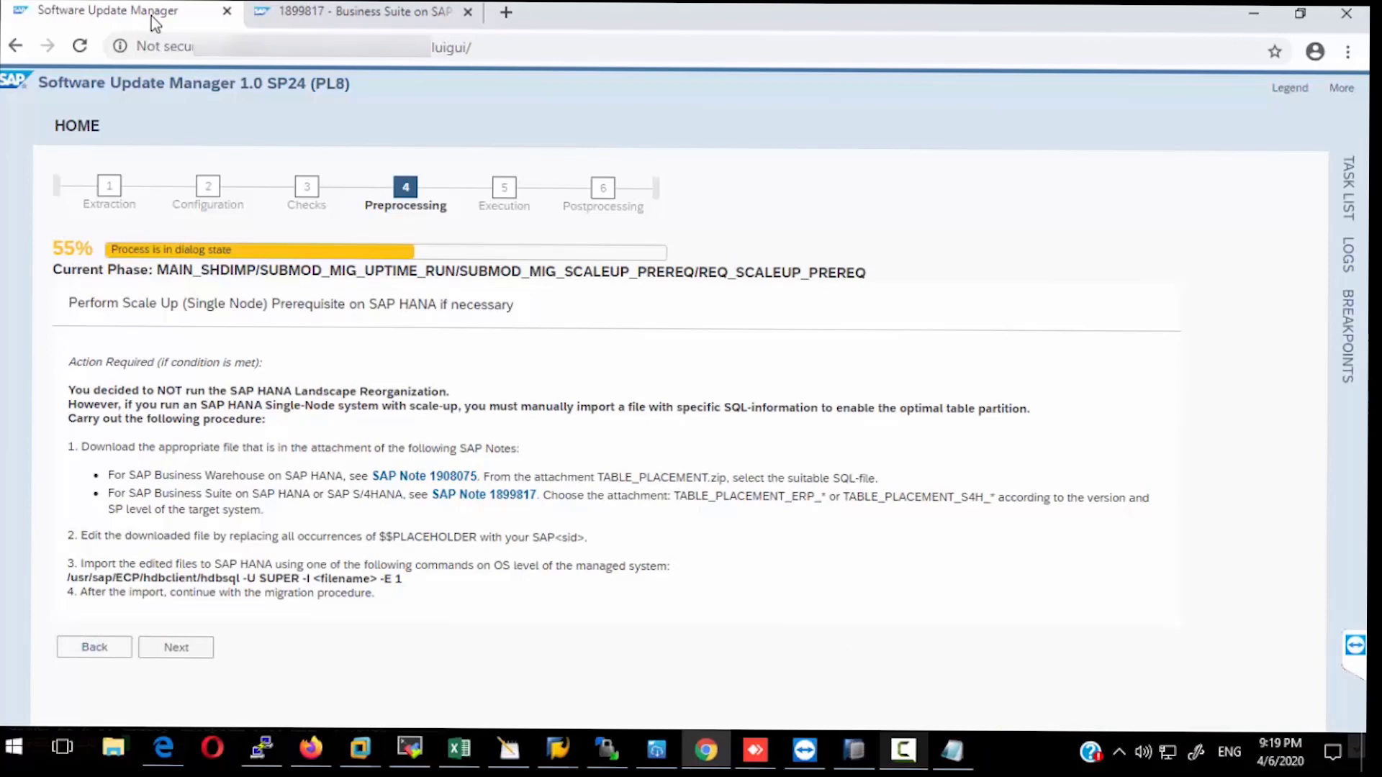
Download the attachment TABLE_PLACEMENT_ERP_SP10+.TXT from SAP Note 1899817 and open the file in Notepad.
click(316, 13)
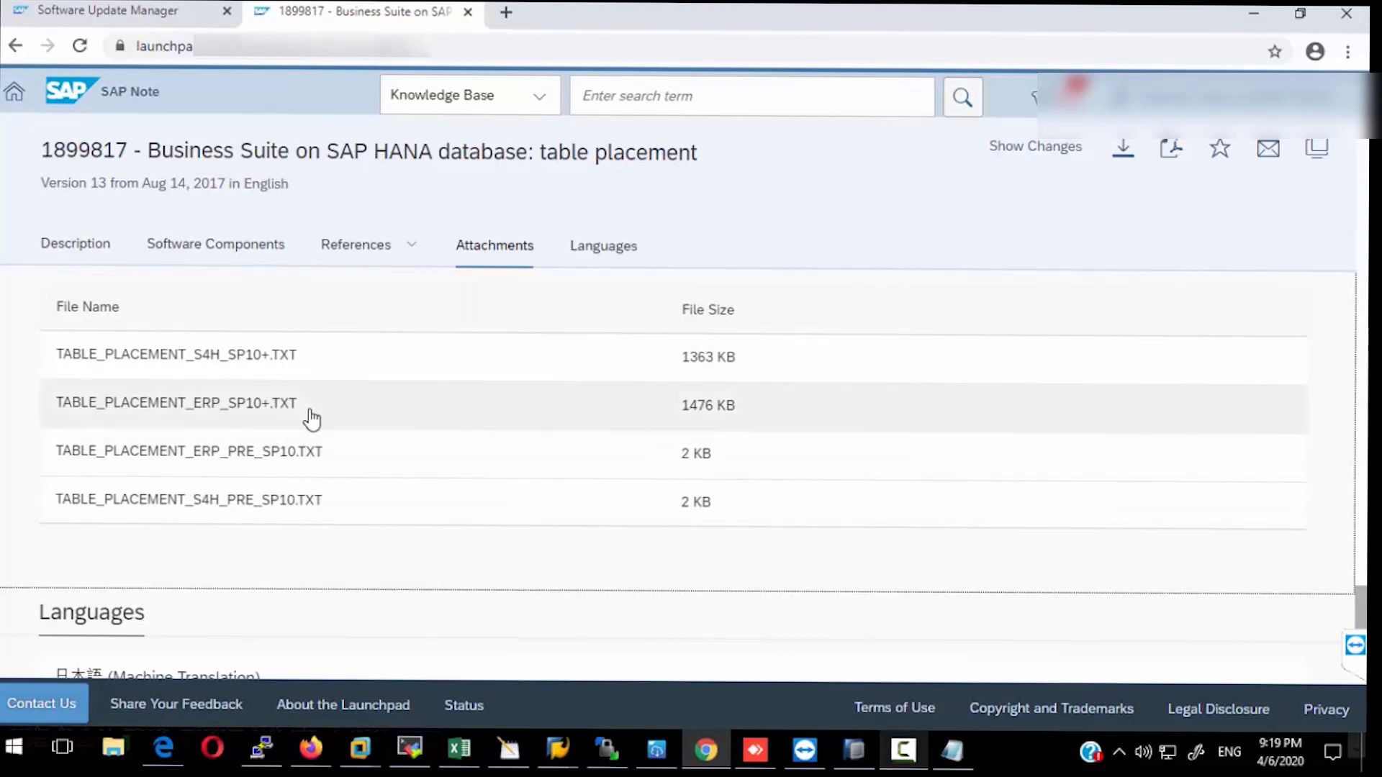
click(311, 418)
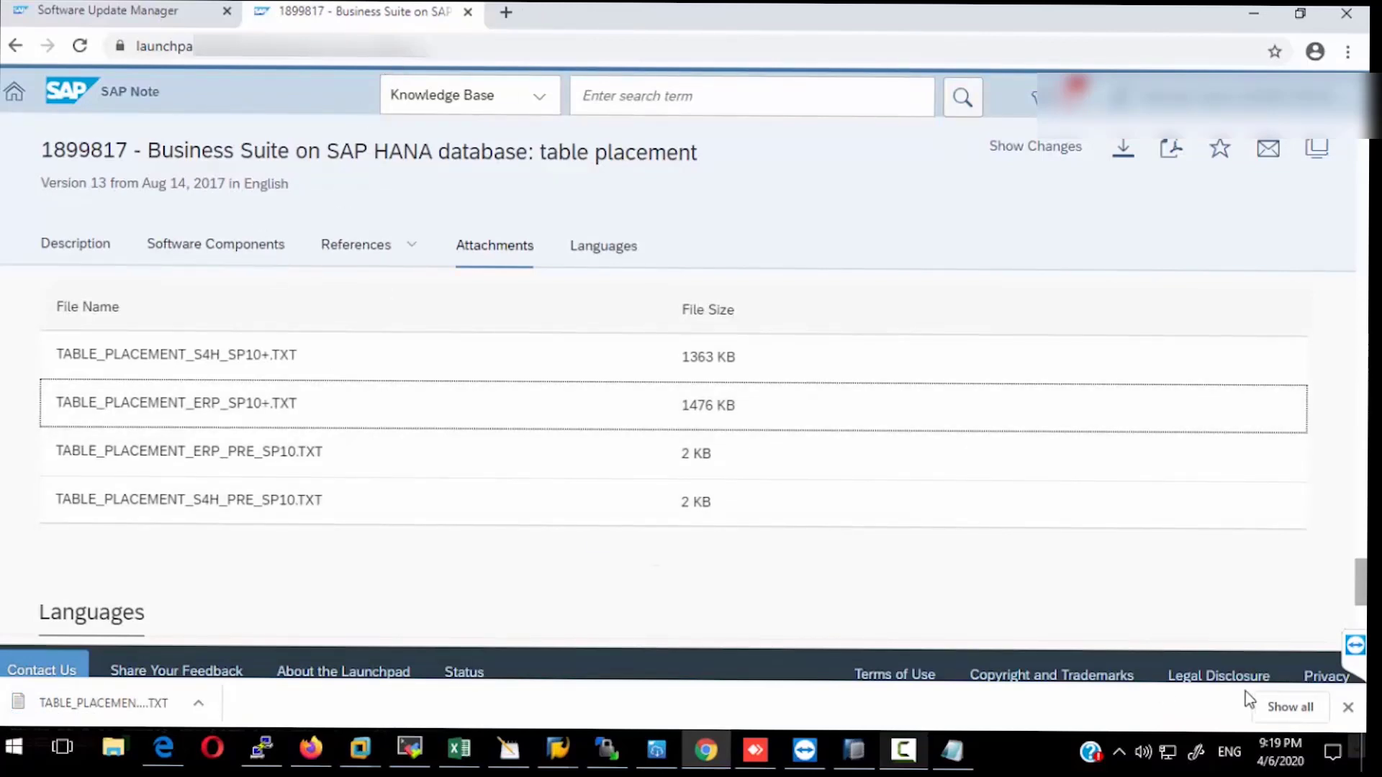
click(1288, 707)
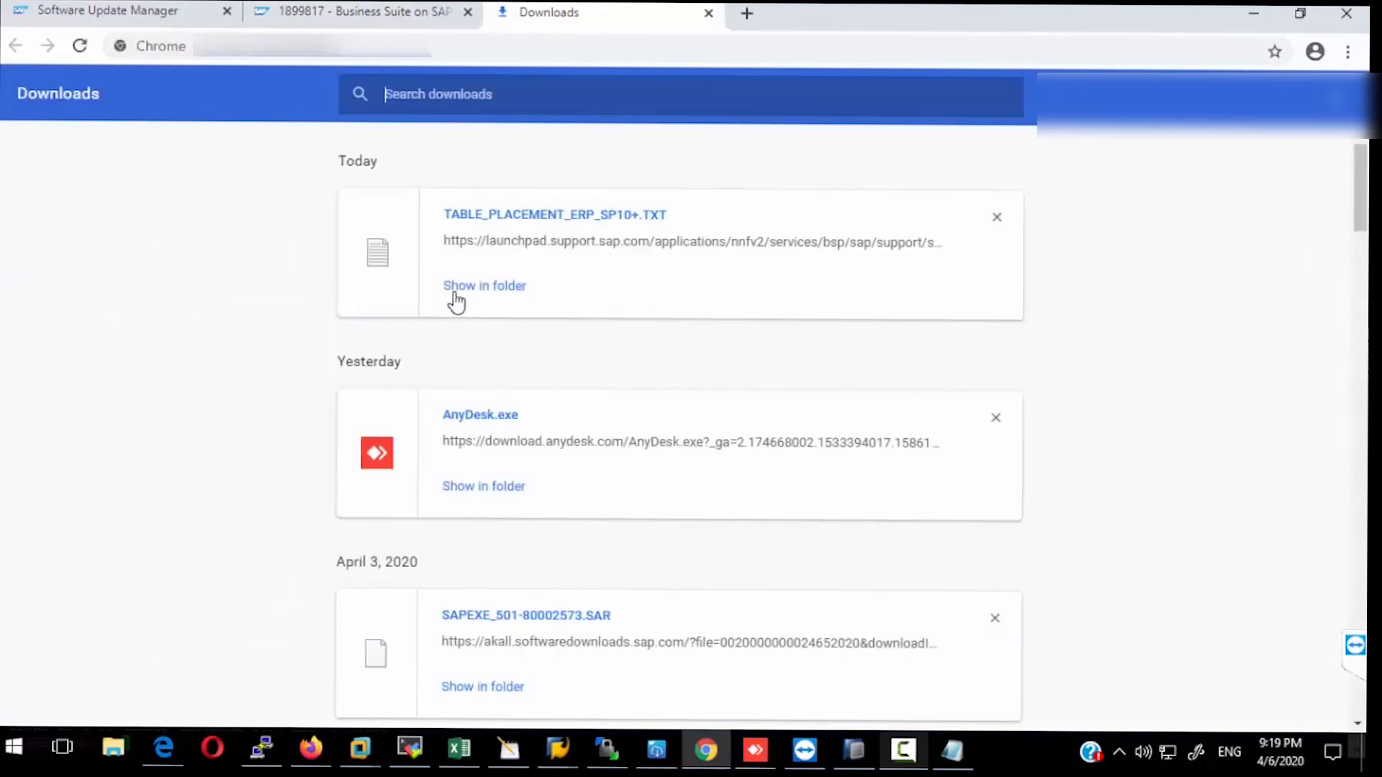
click(488, 216)
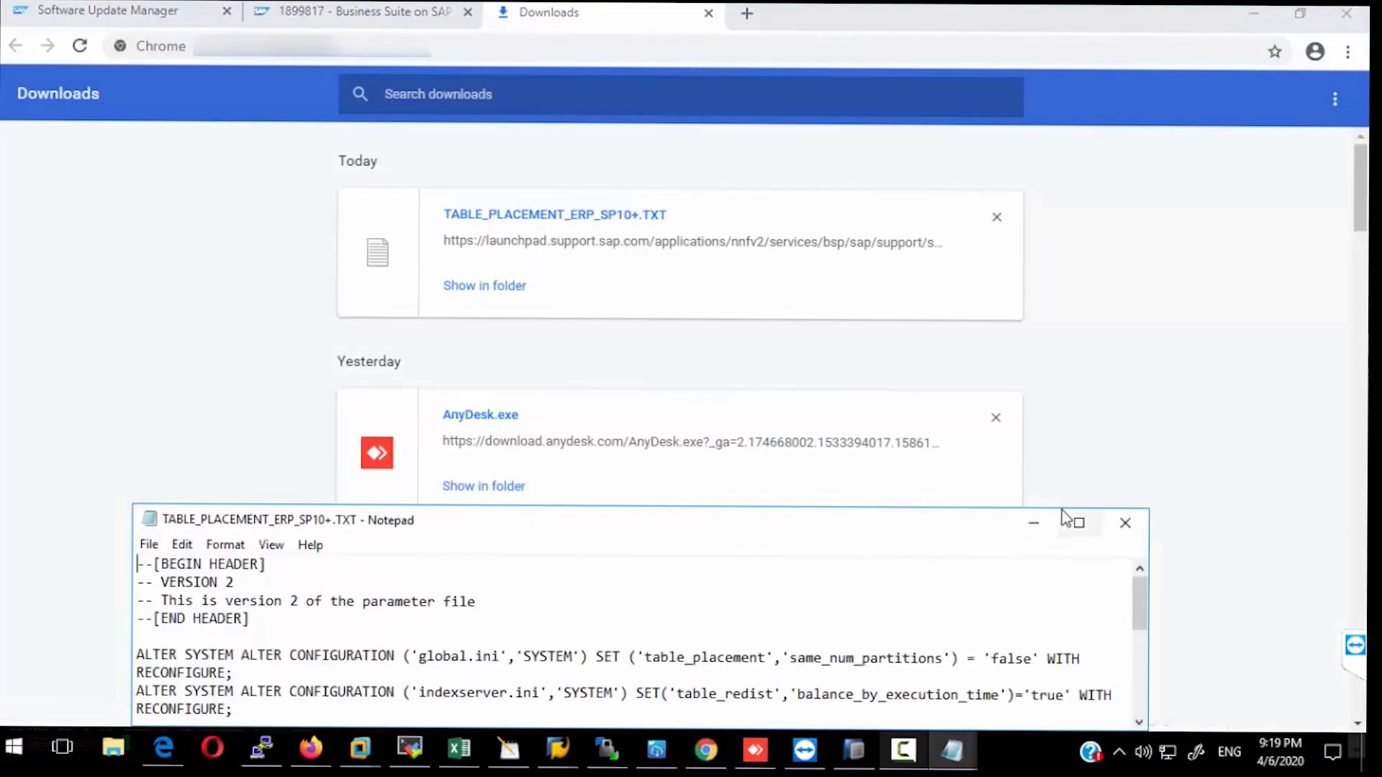
click(1081, 525)
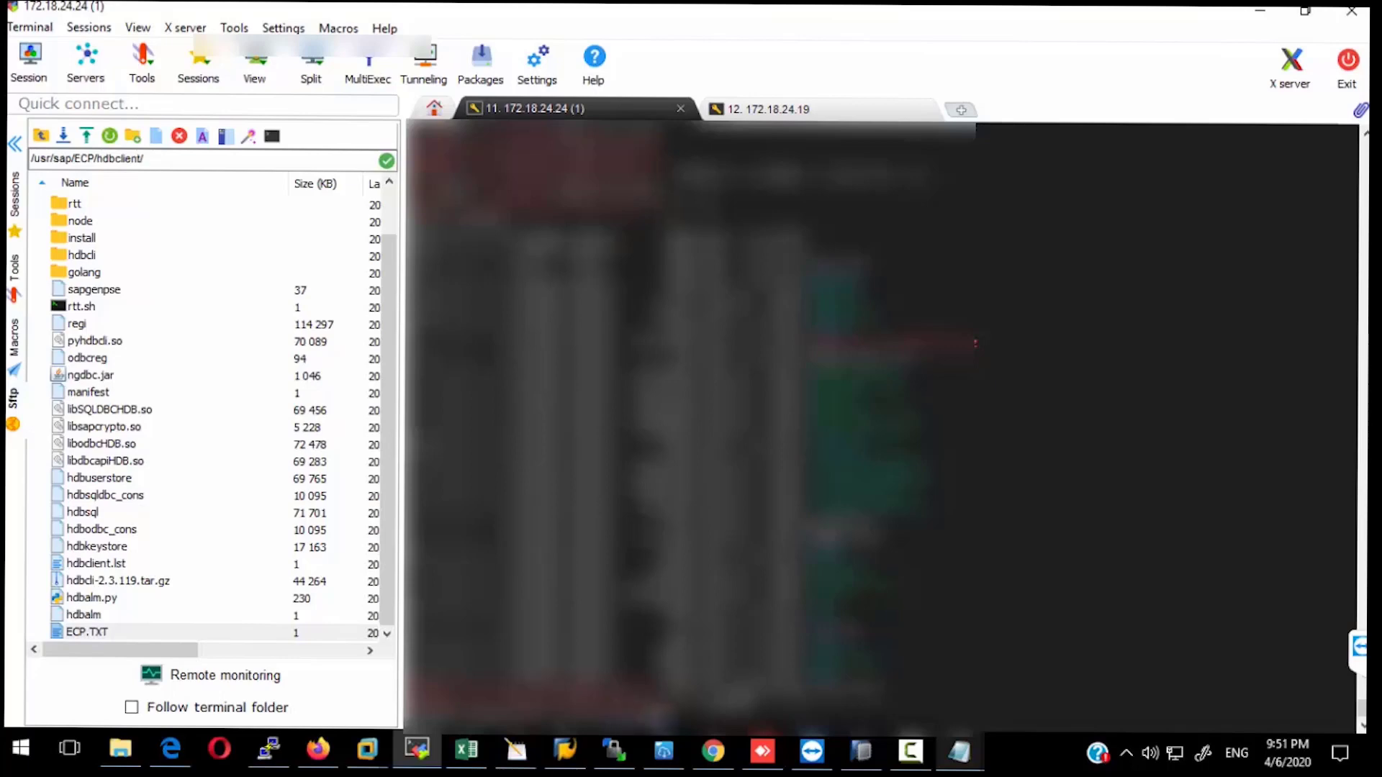
Run the table placement import in the terminal session, and continue past the Scale Up prerequisite in Software Update Manager.
key(Return)
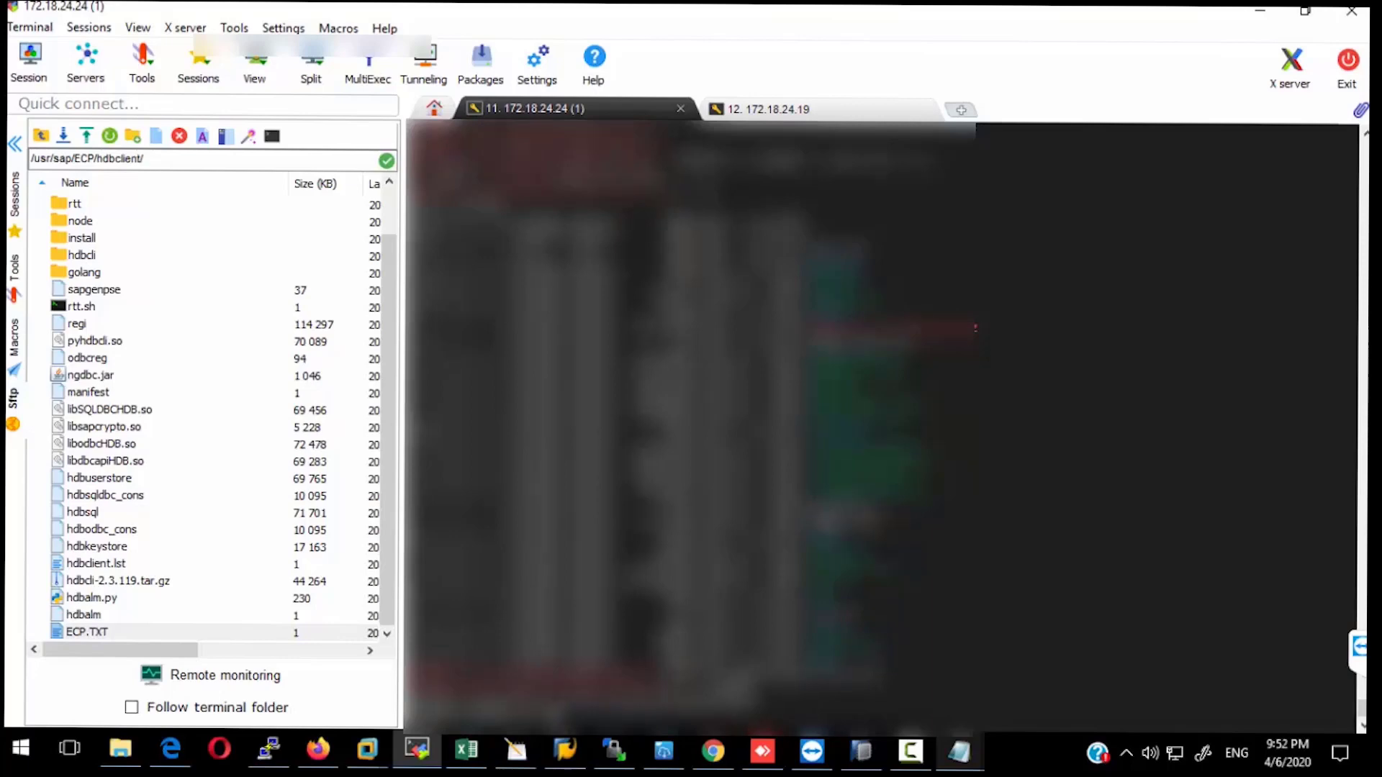
drag(668, 160, 930, 163)
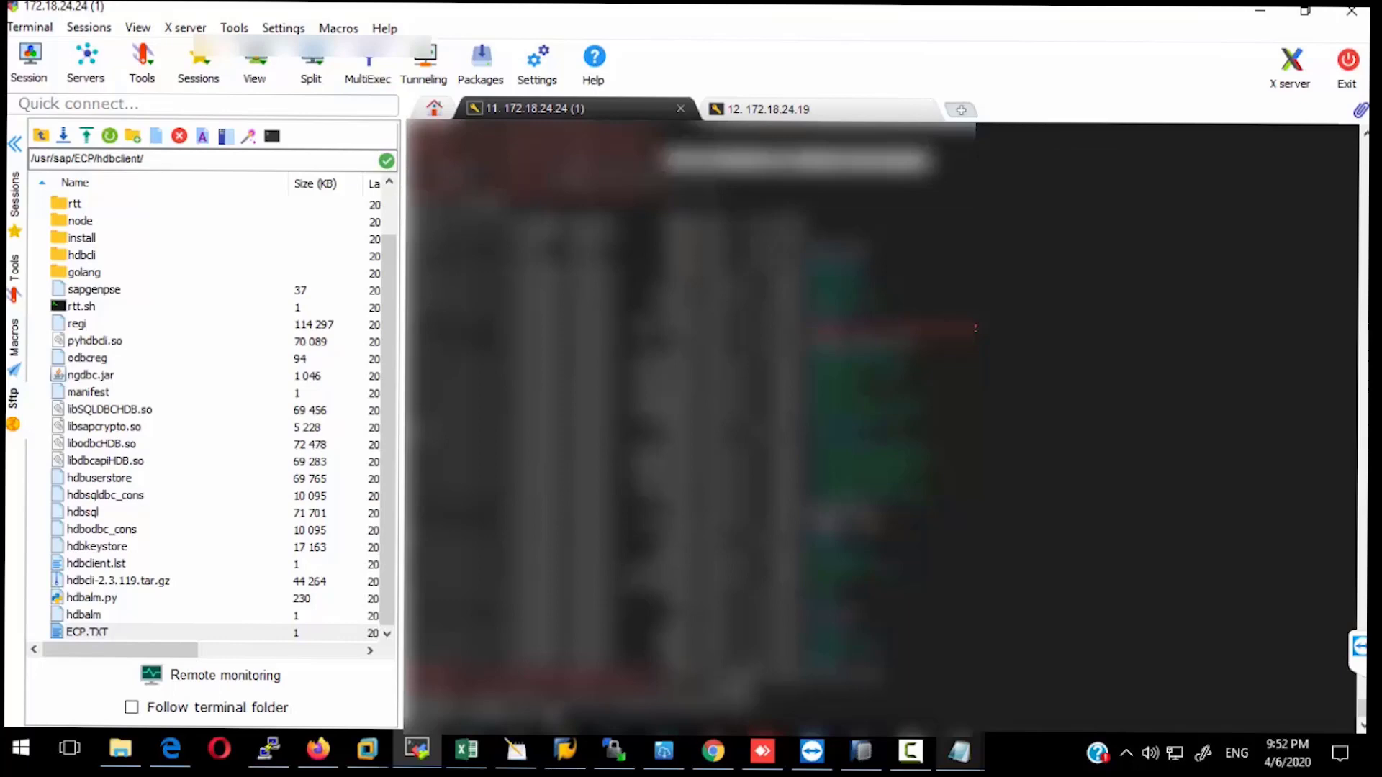
key(Return)
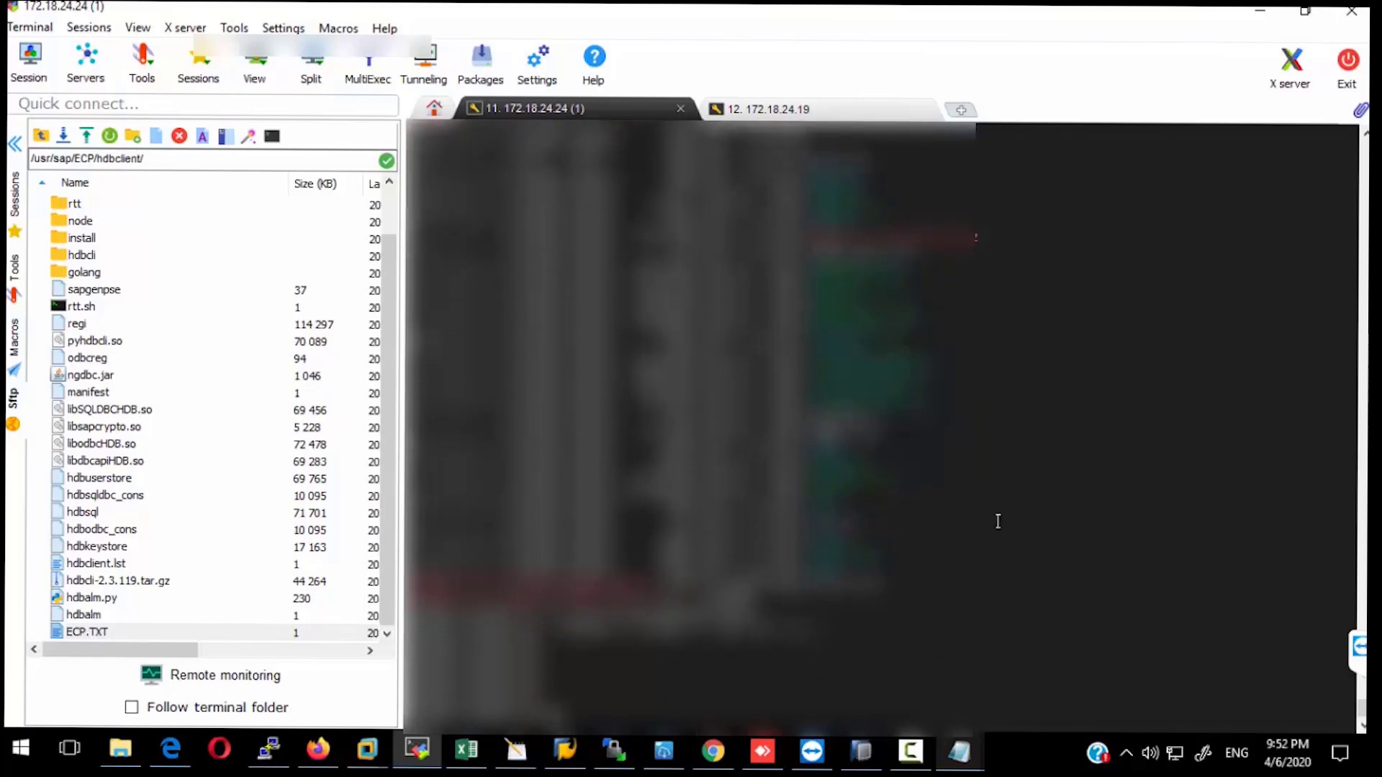
click(729, 752)
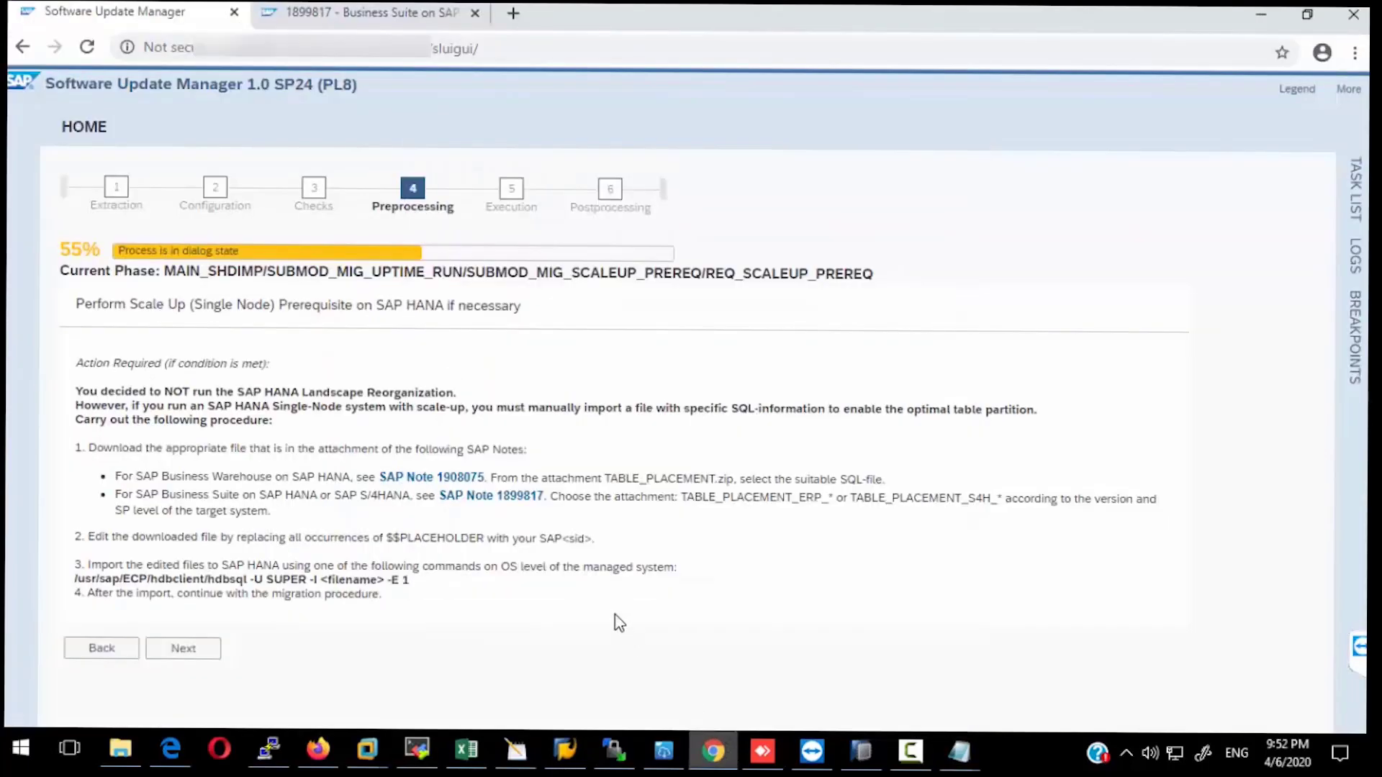
click(191, 649)
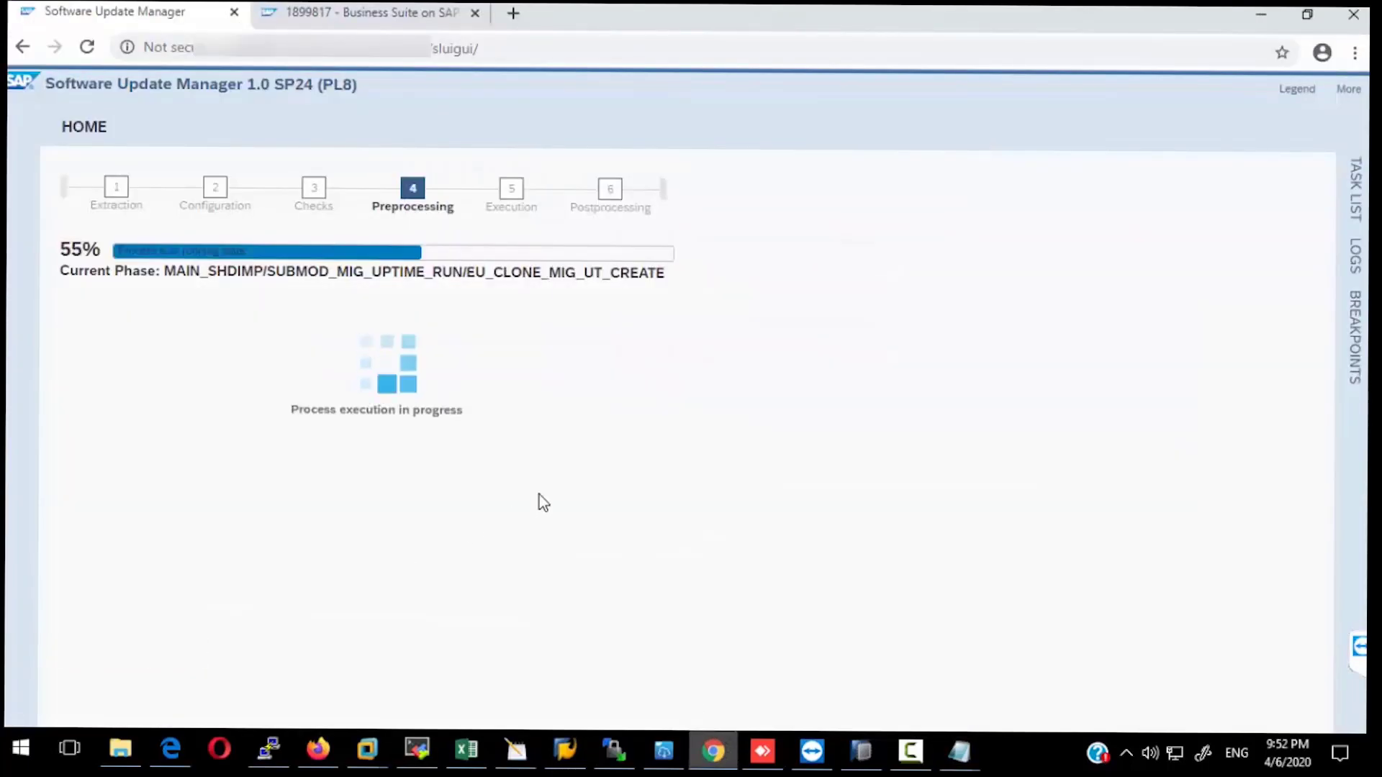
Open the Log Tail Viewer on SAPup.log and move it clear of the phase progress display.
click(1356, 255)
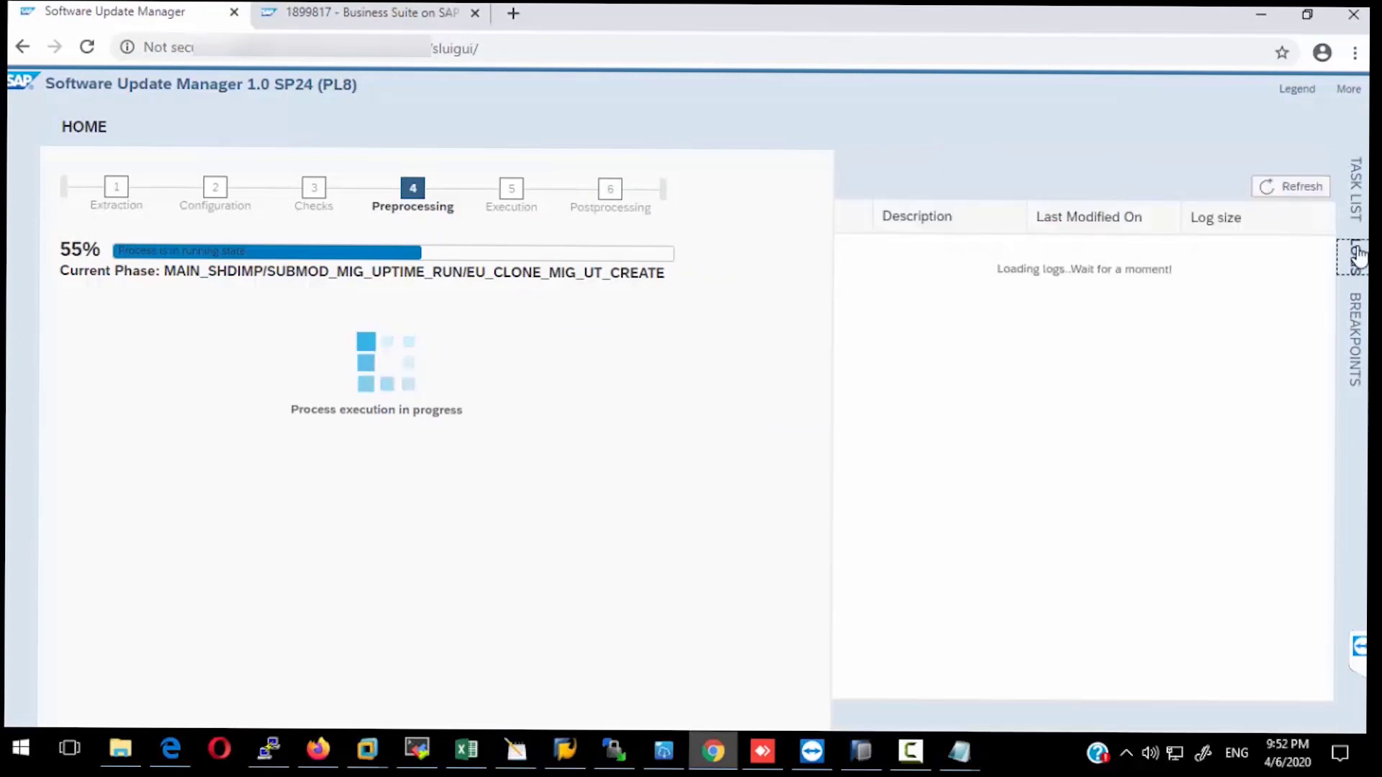
click(1348, 88)
click(1252, 256)
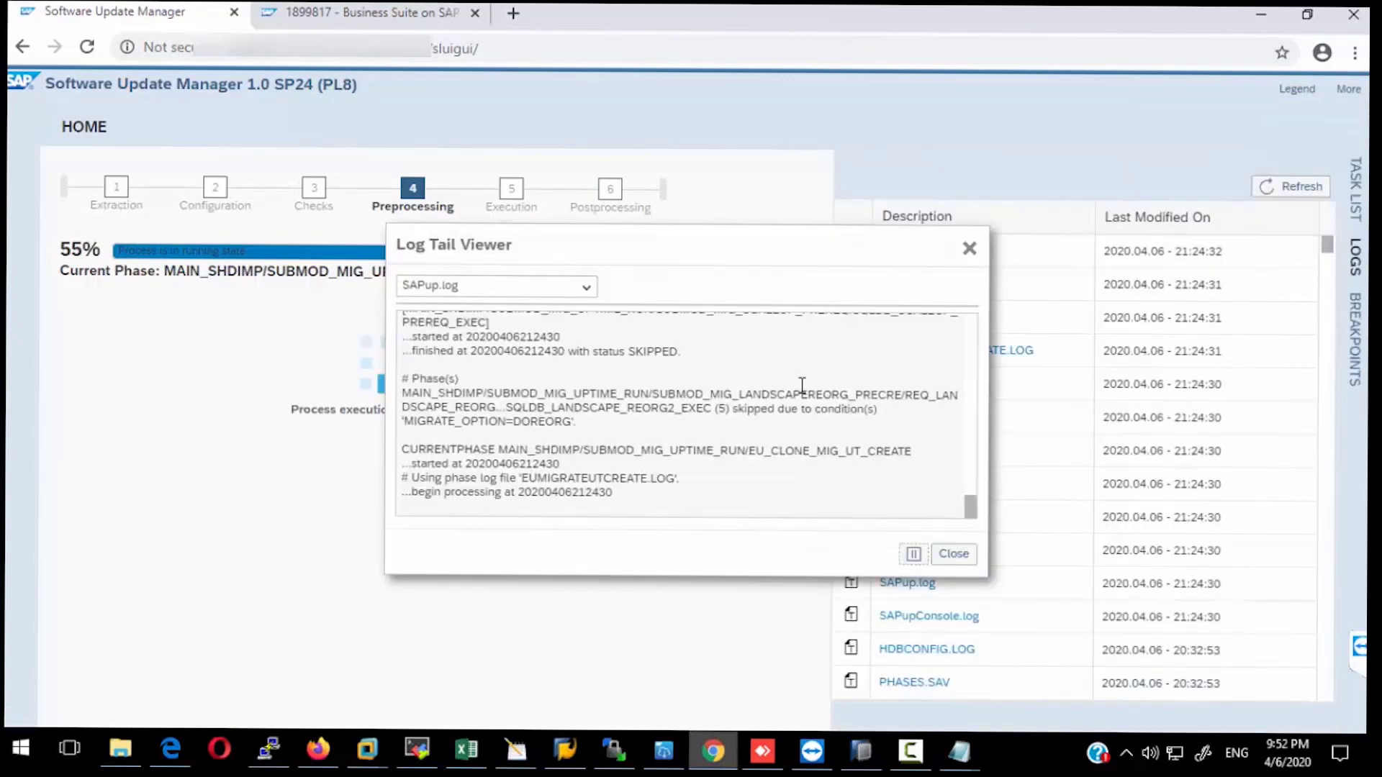
drag(653, 242, 849, 180)
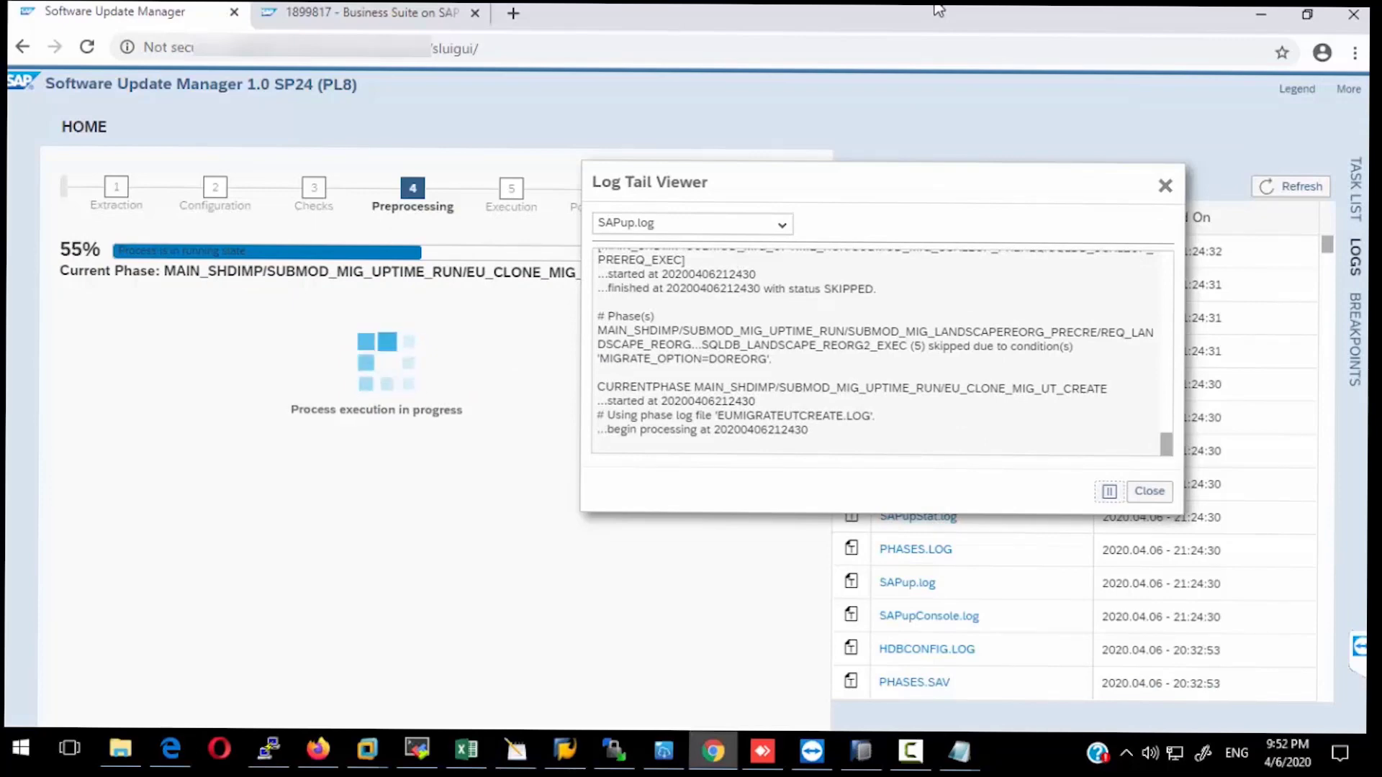
drag(845, 191, 973, 129)
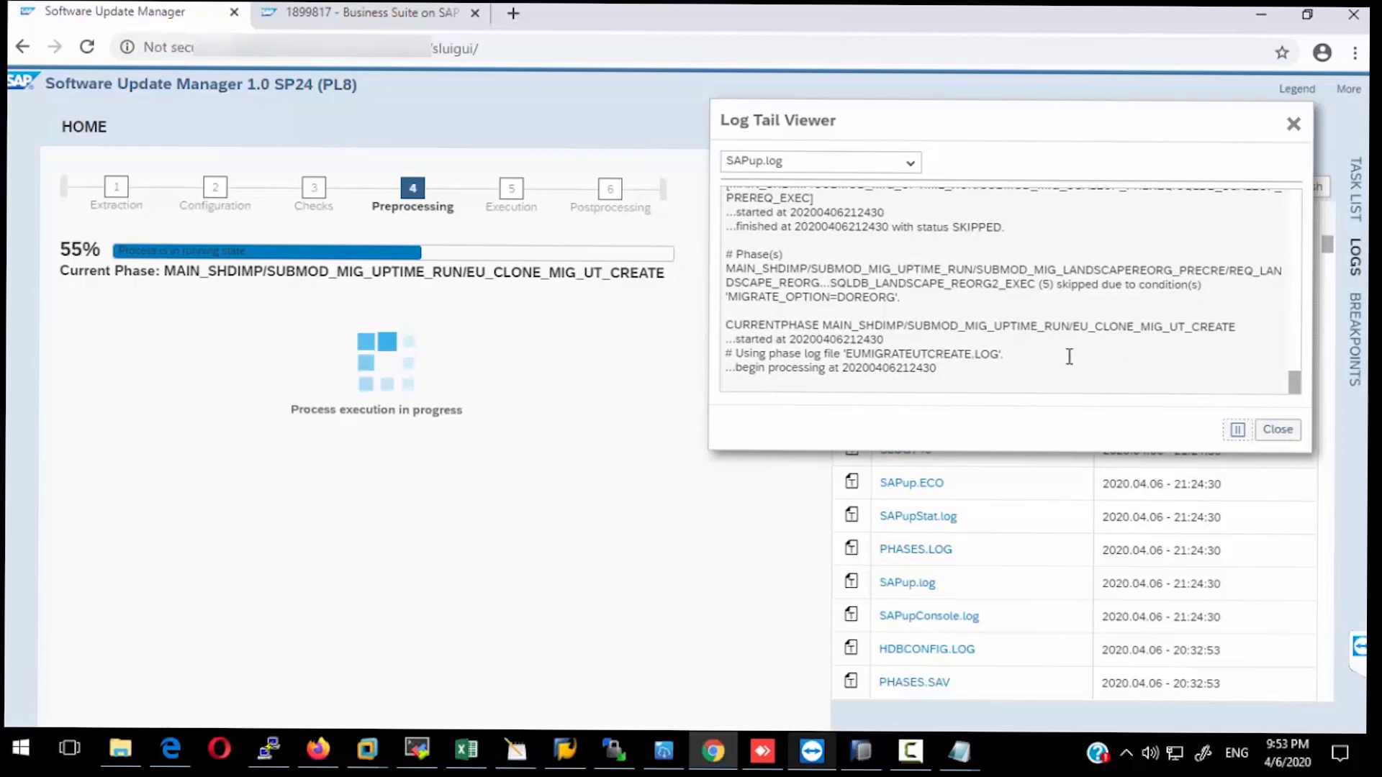
Review the phase statuses in the task list beside the log viewer, and close the viewer.
drag(828, 120, 296, 97)
click(1355, 189)
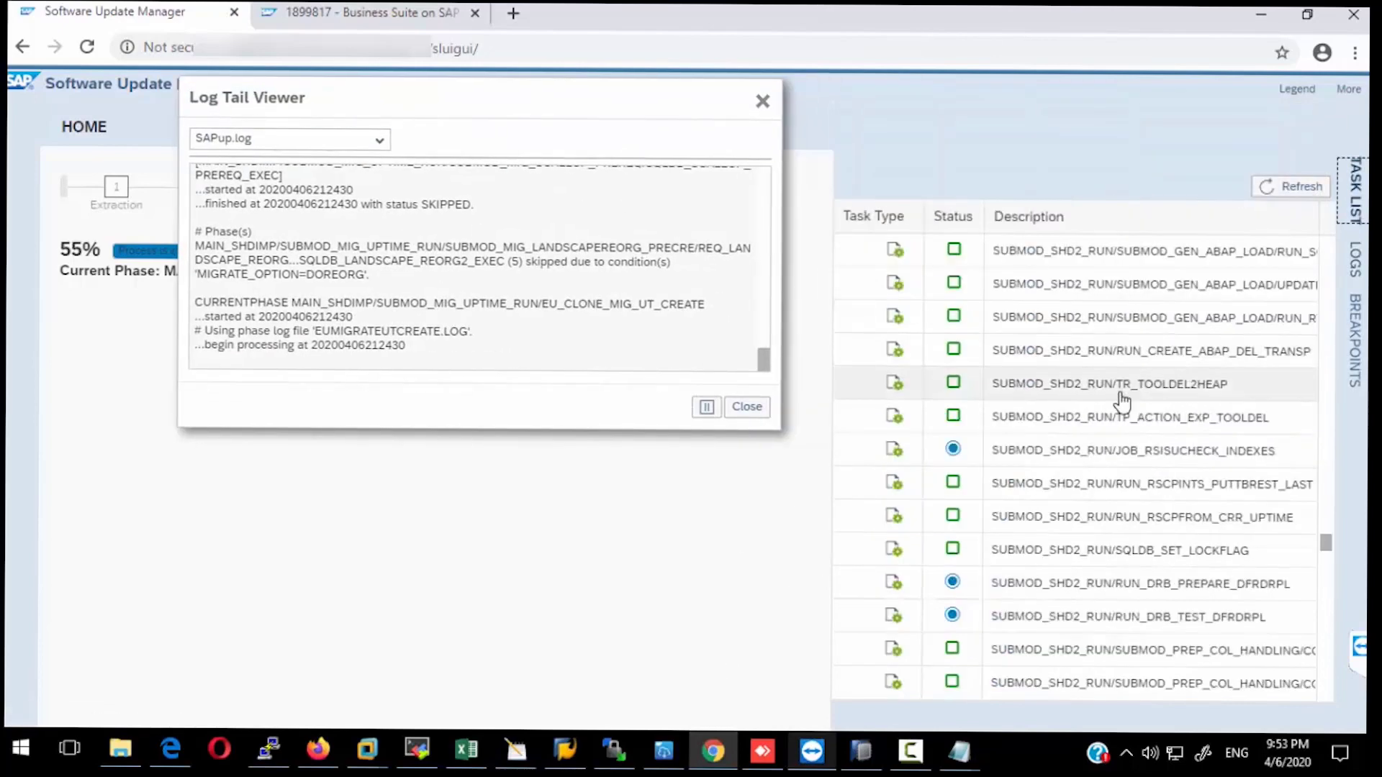
scroll(1120, 432, down, 5)
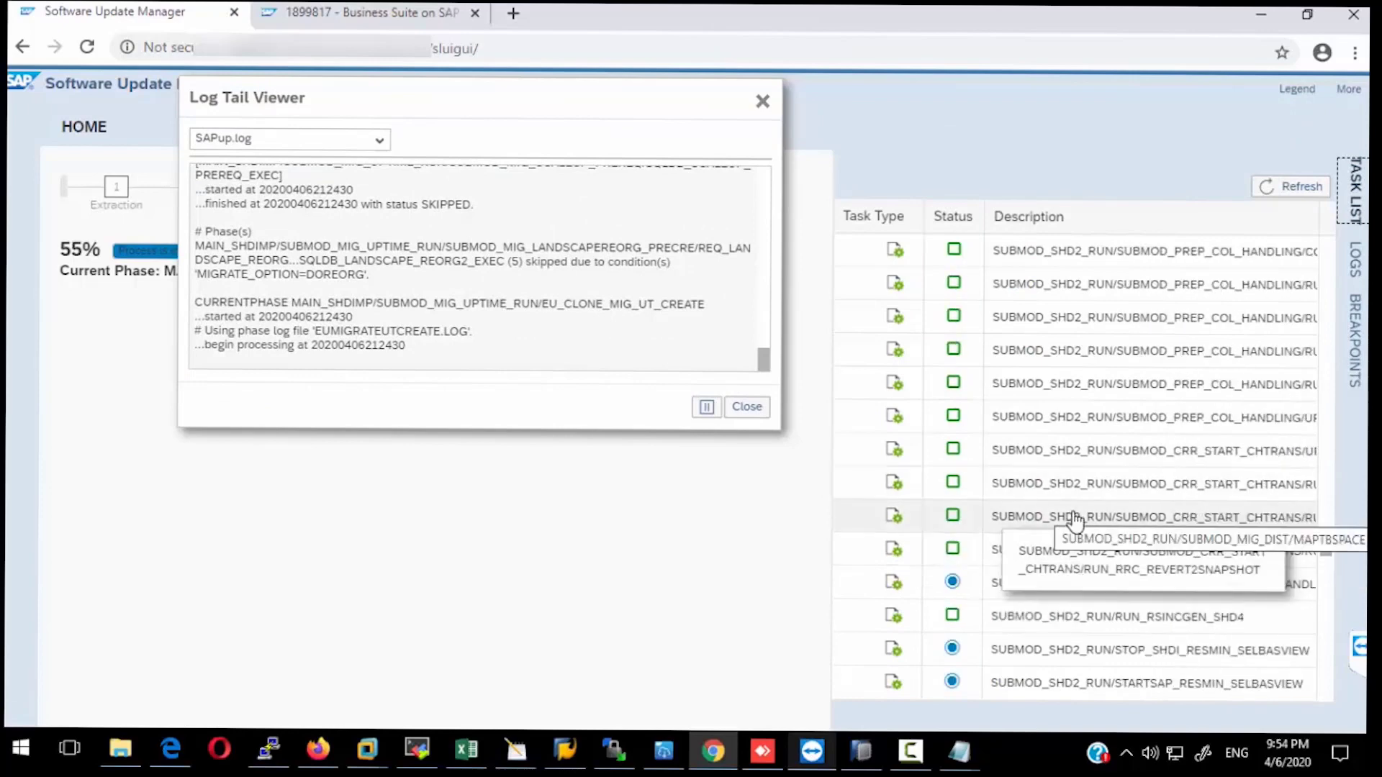
drag(540, 110, 1074, 176)
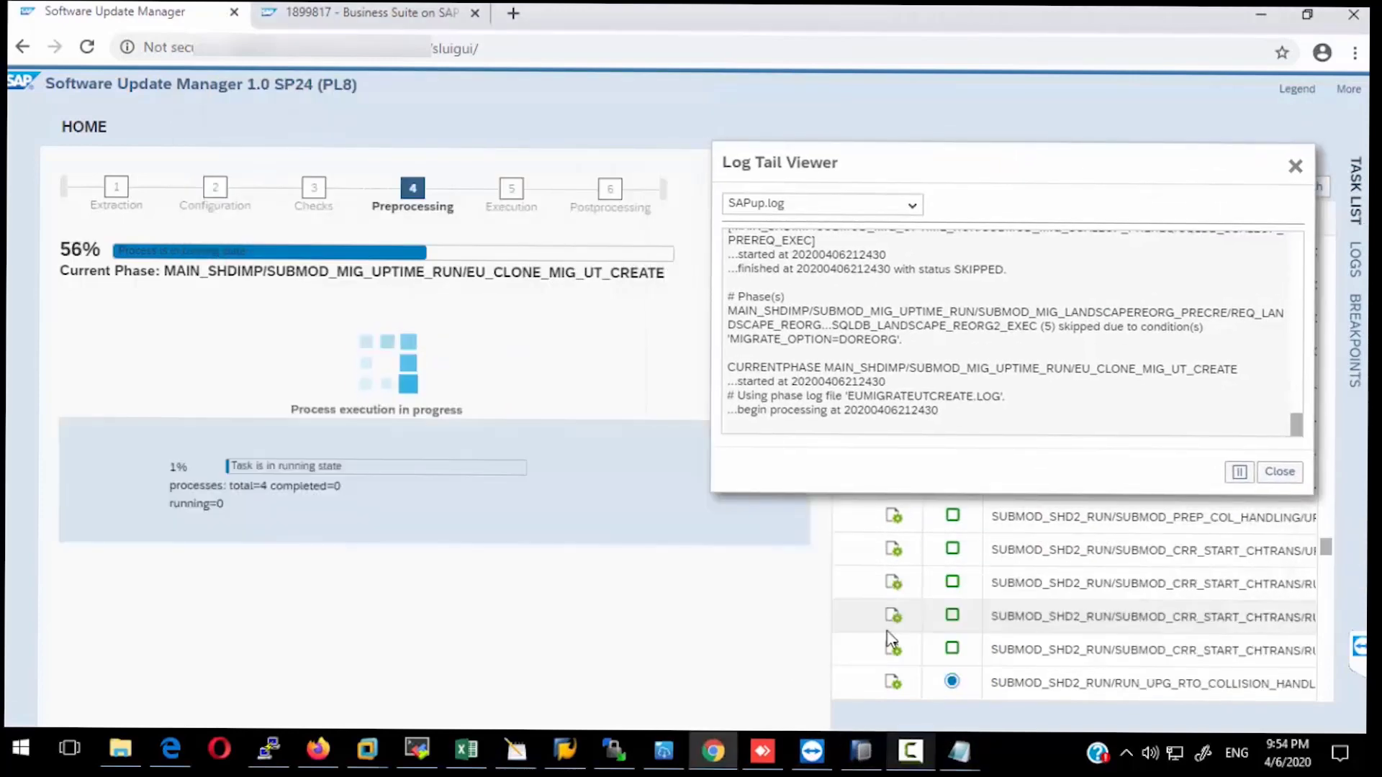
key(Escape)
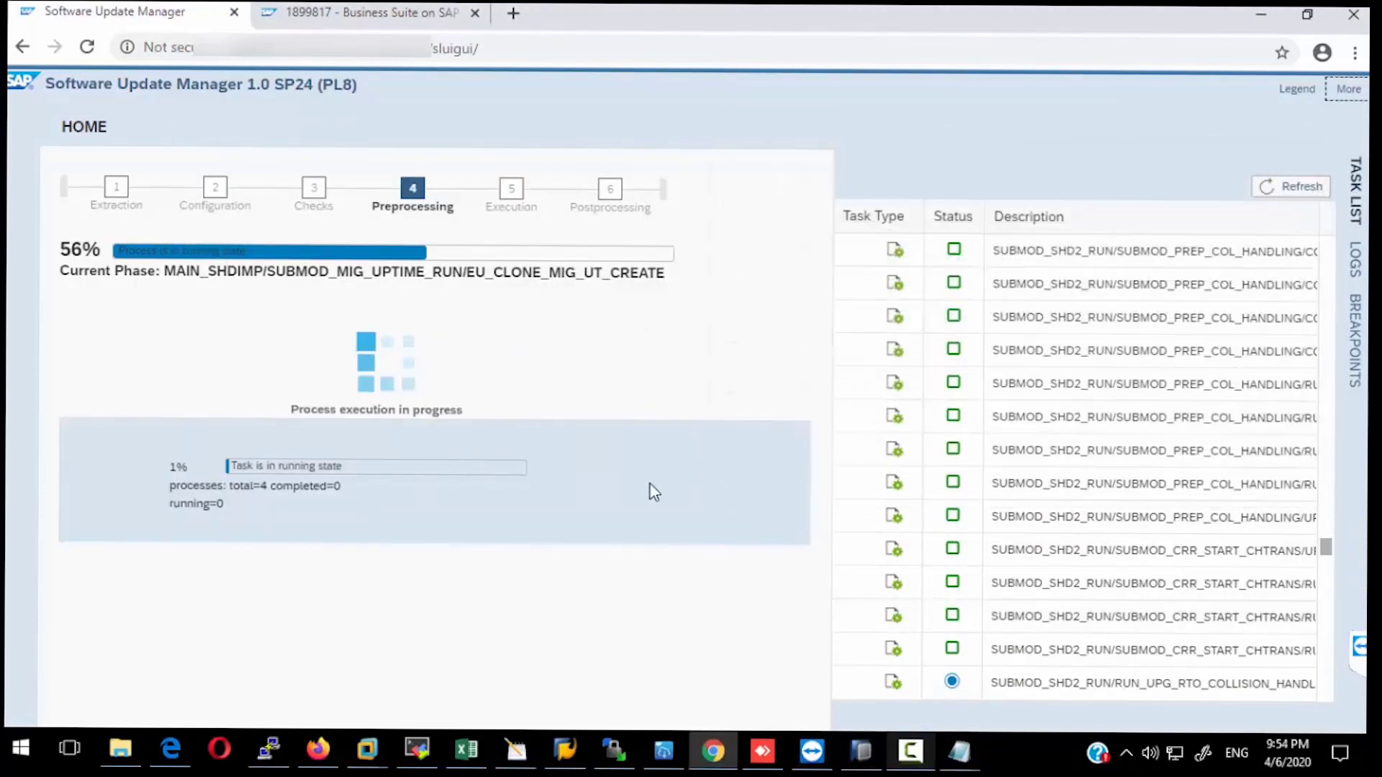
click(914, 753)
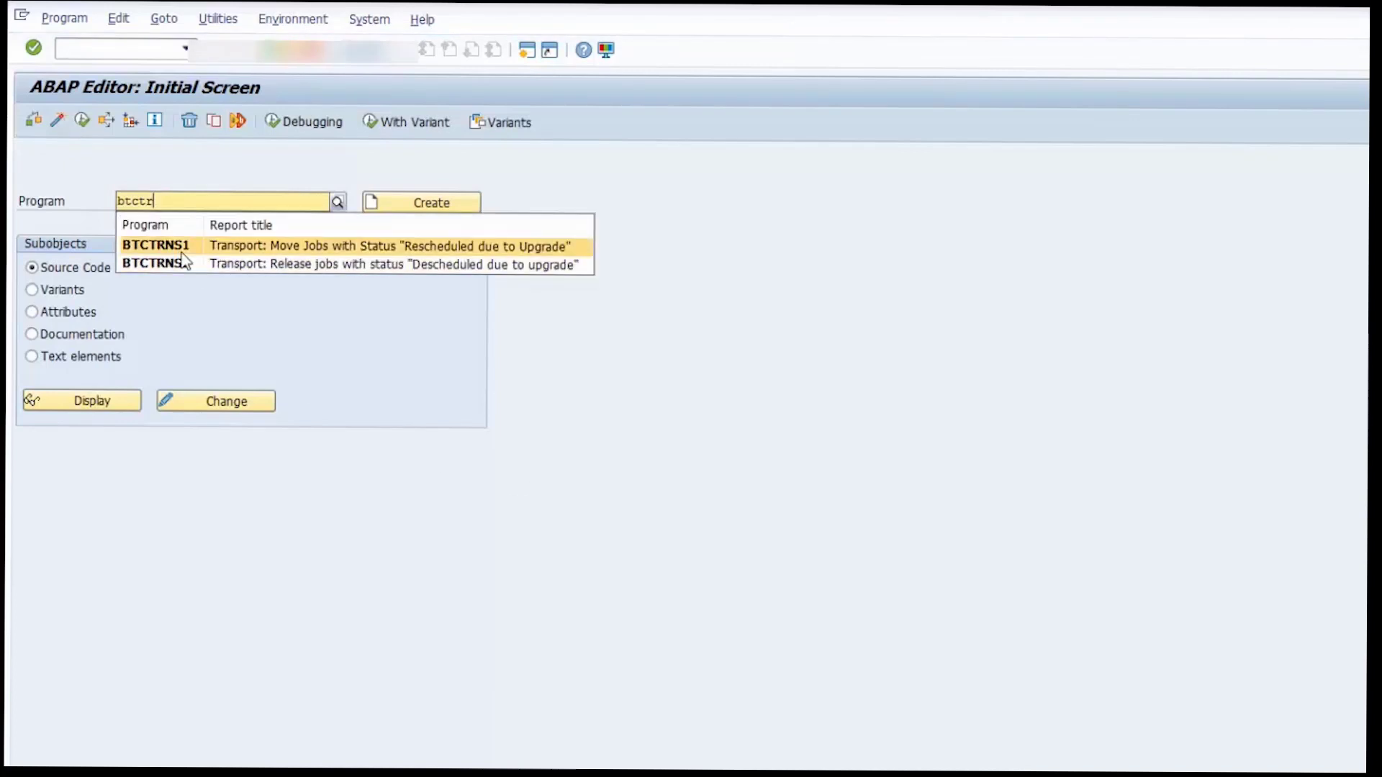
In SAP GUI, execute report BTCTRNS1 from the ABAP Editor.
click(154, 244)
click(85, 126)
Set up an SM37 job selection for all users up to 08.04.2020, including scheduled jobs and excluding finished ones.
click(136, 50)
text(/nsm37)
key(Return)
text(*)
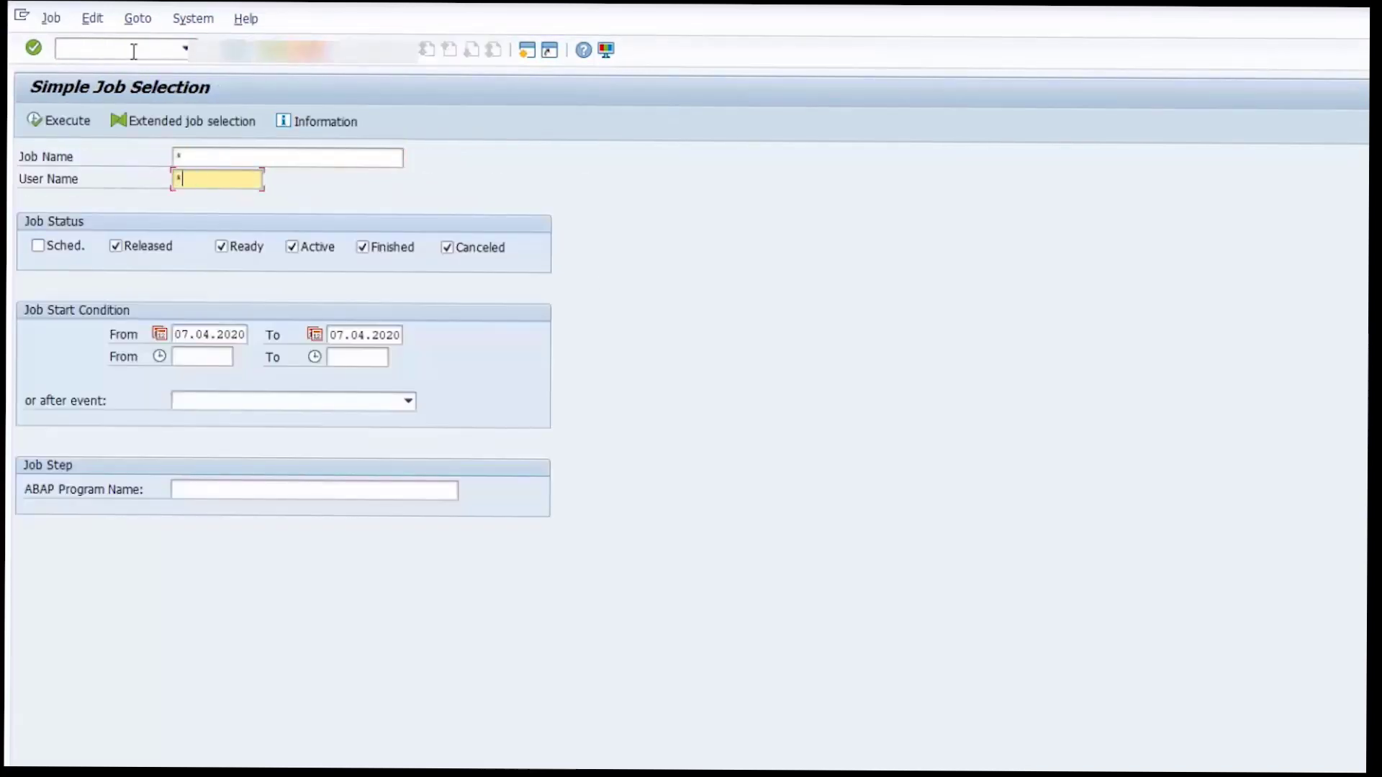
click(362, 247)
click(38, 245)
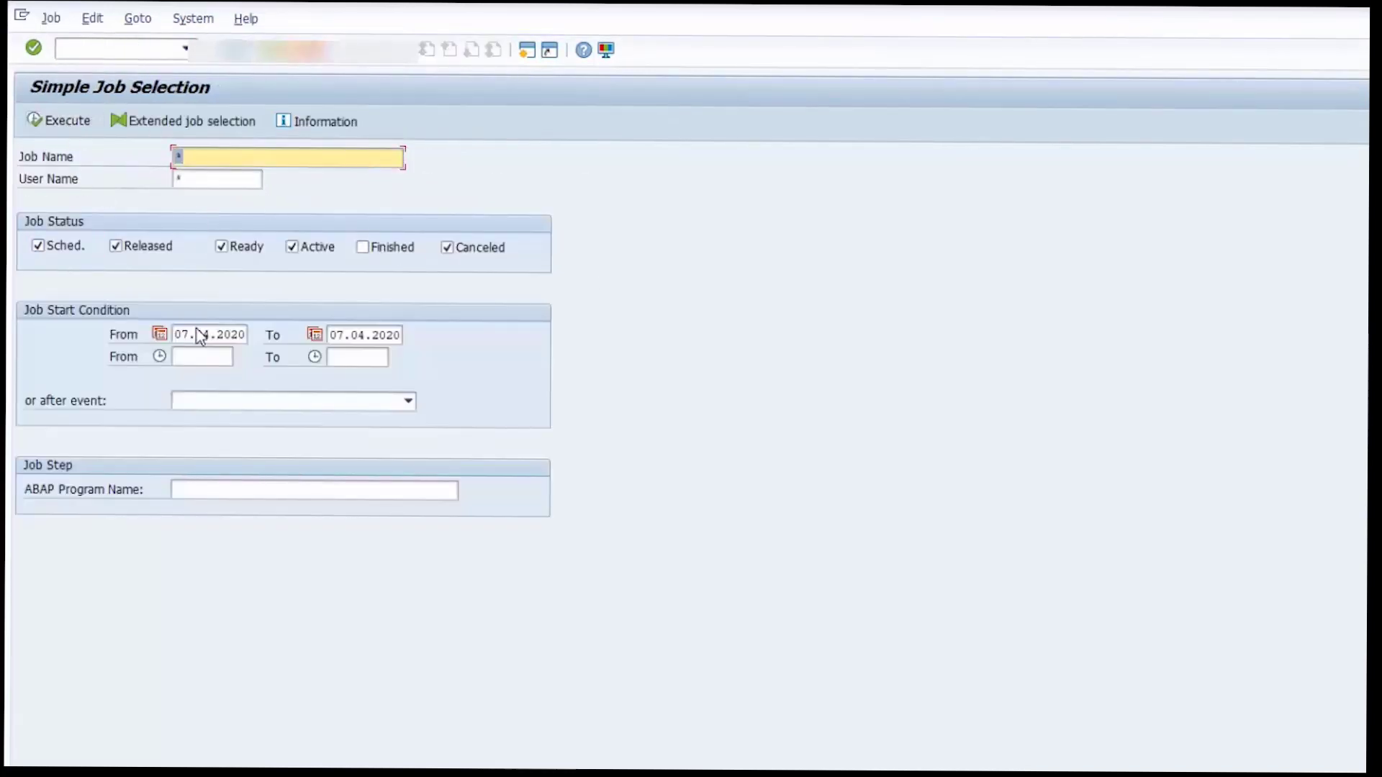
click(343, 335)
Check the lock entries with SM12, and list all update requests for every client and user.
click(112, 48)
text(/nsm12)
key(Return)
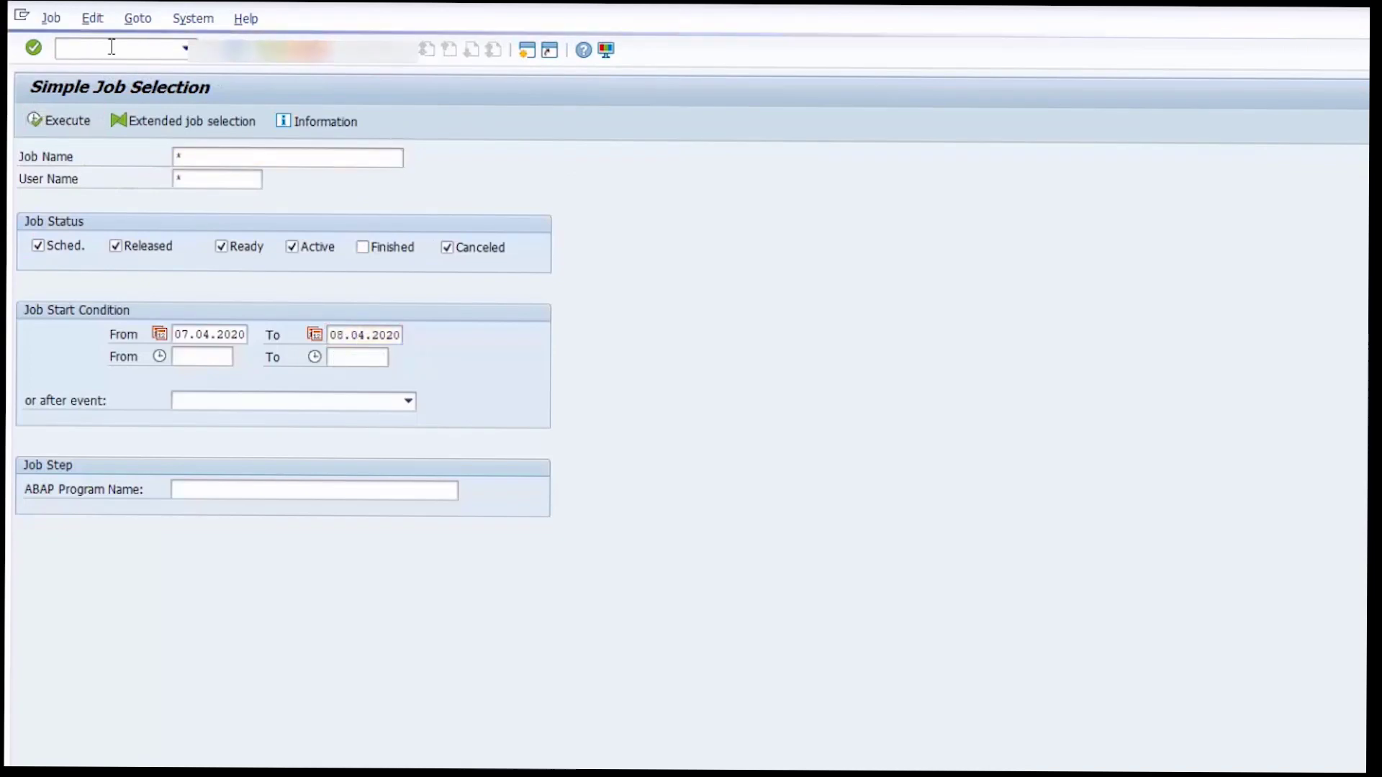
key(Return)
key(F3)
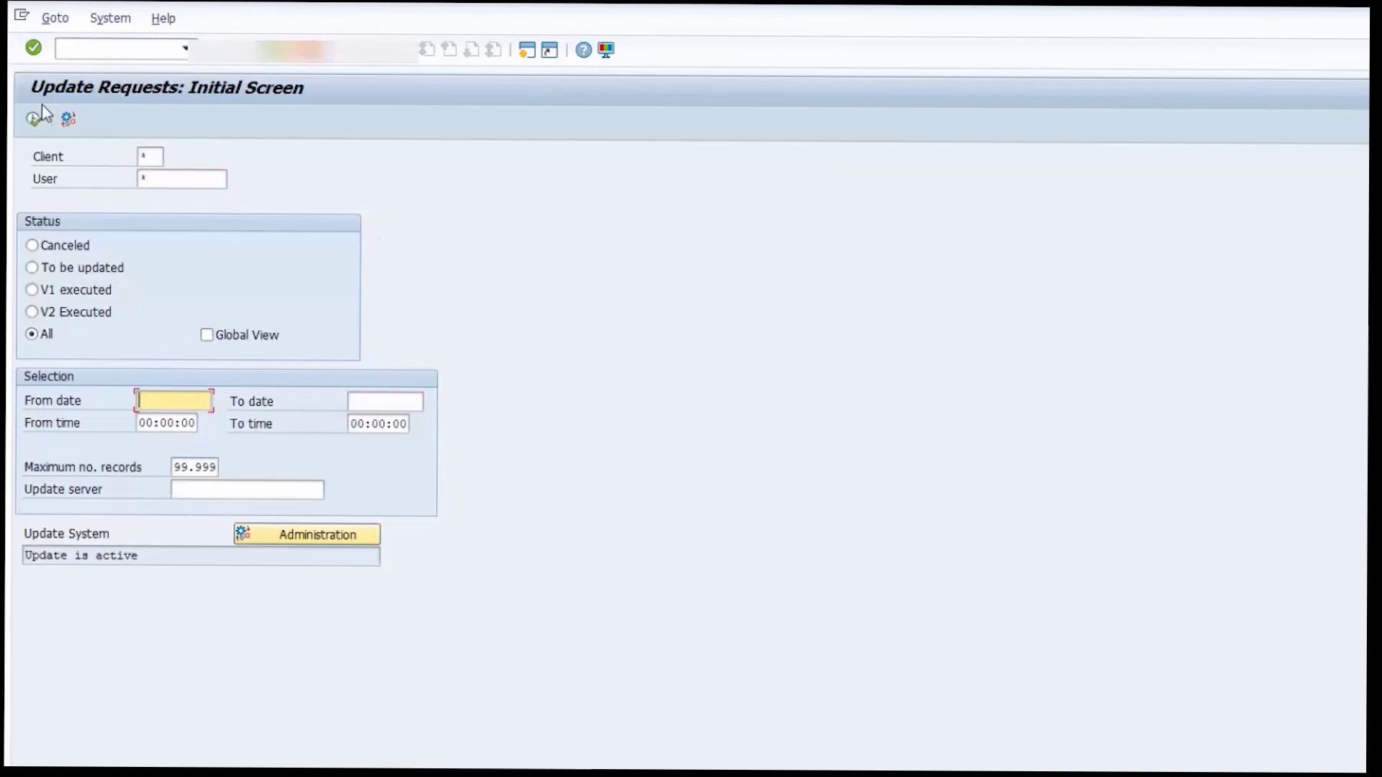
click(36, 117)
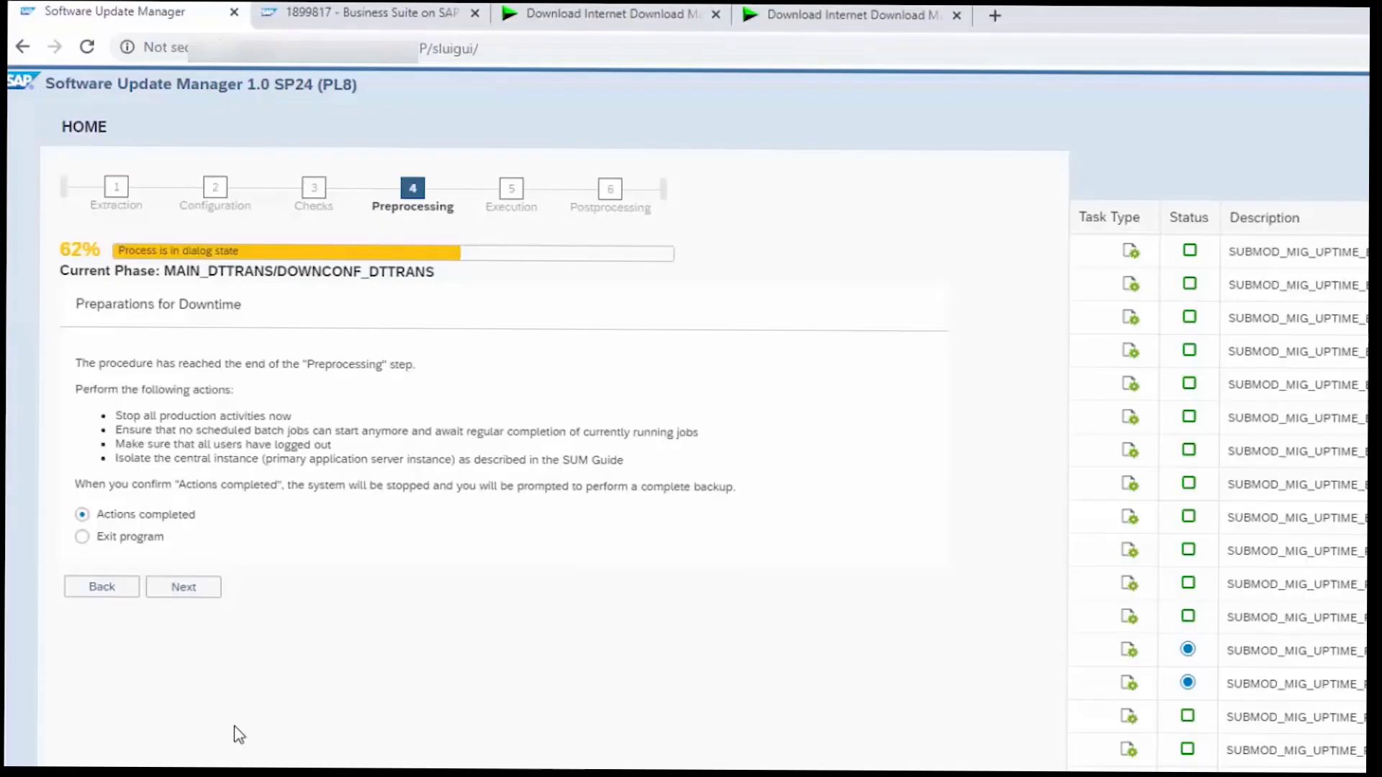
In Software Update Manager, confirm the downtime preparations and the backup as completed to enter the Execution roadmap step.
click(183, 586)
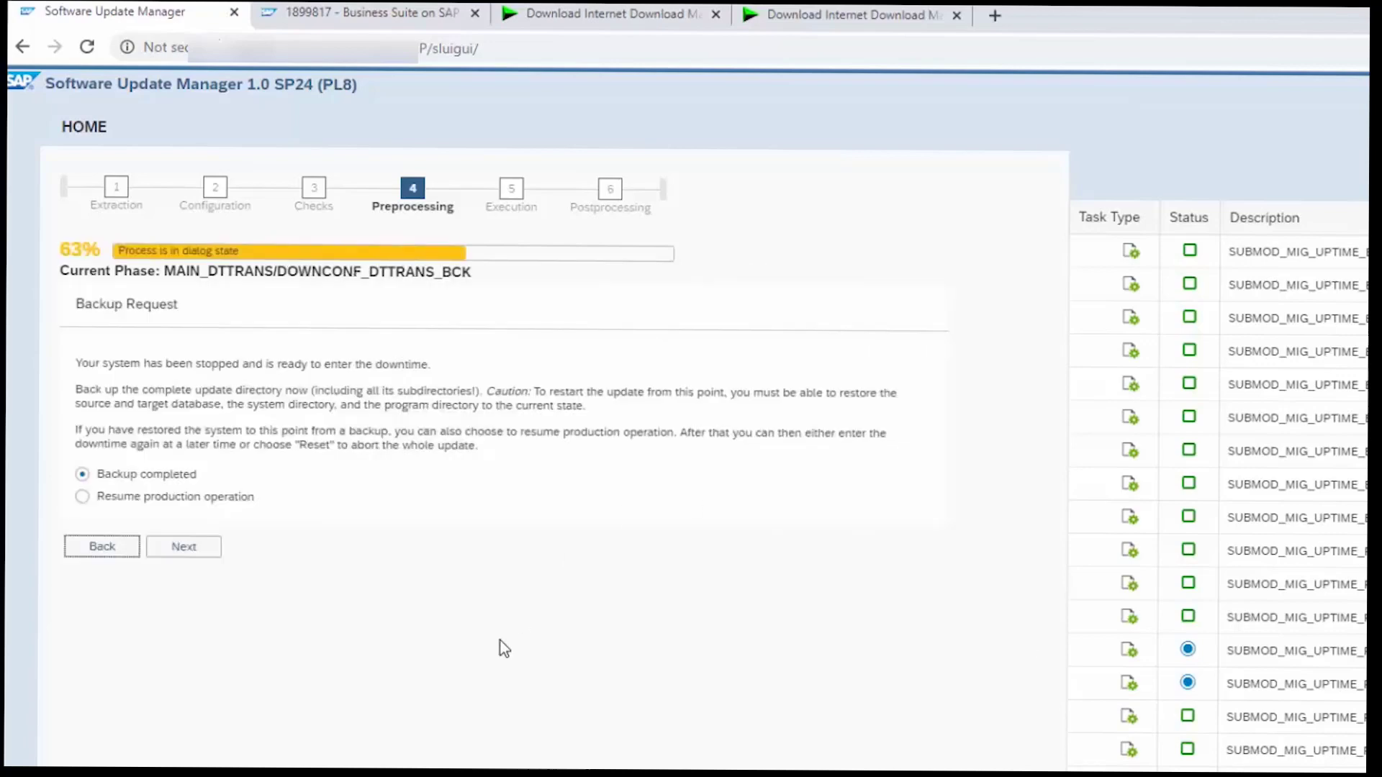
click(187, 545)
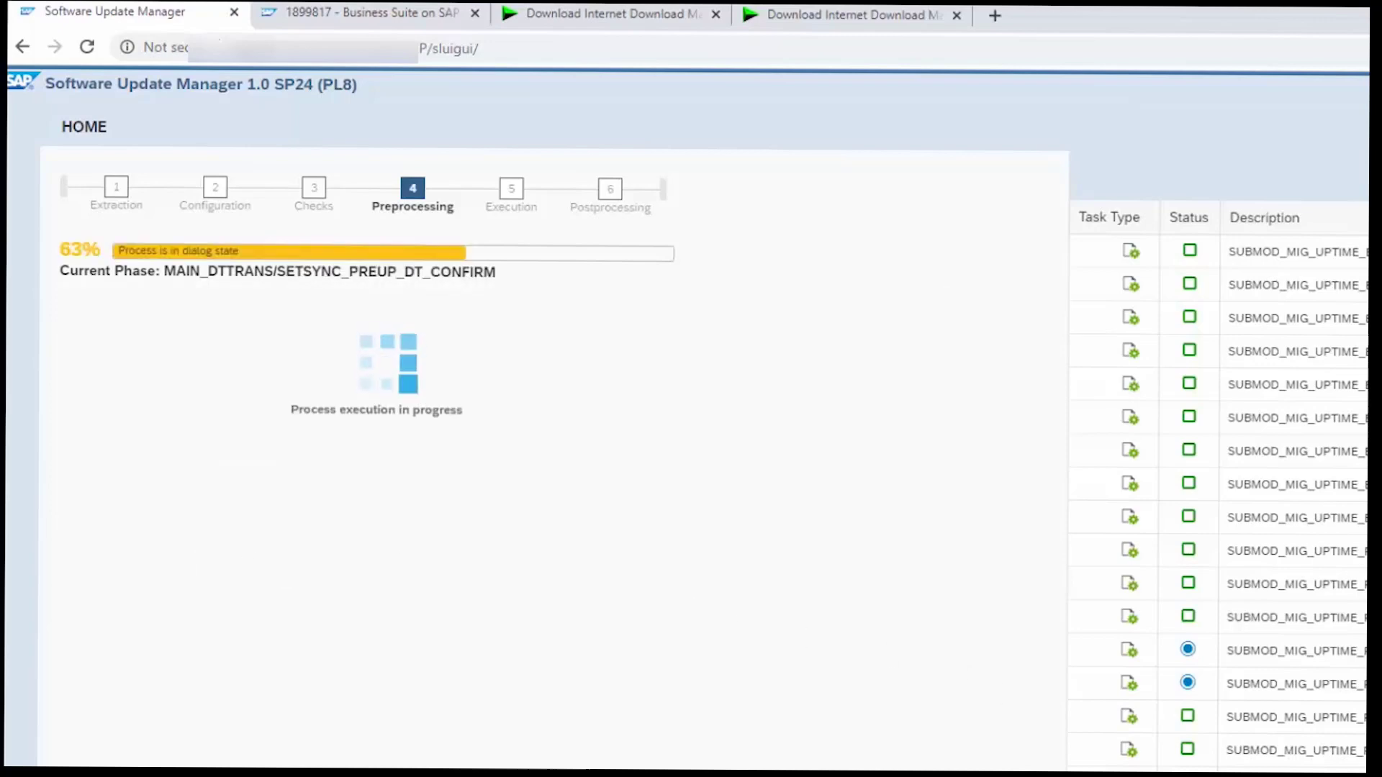
click(127, 415)
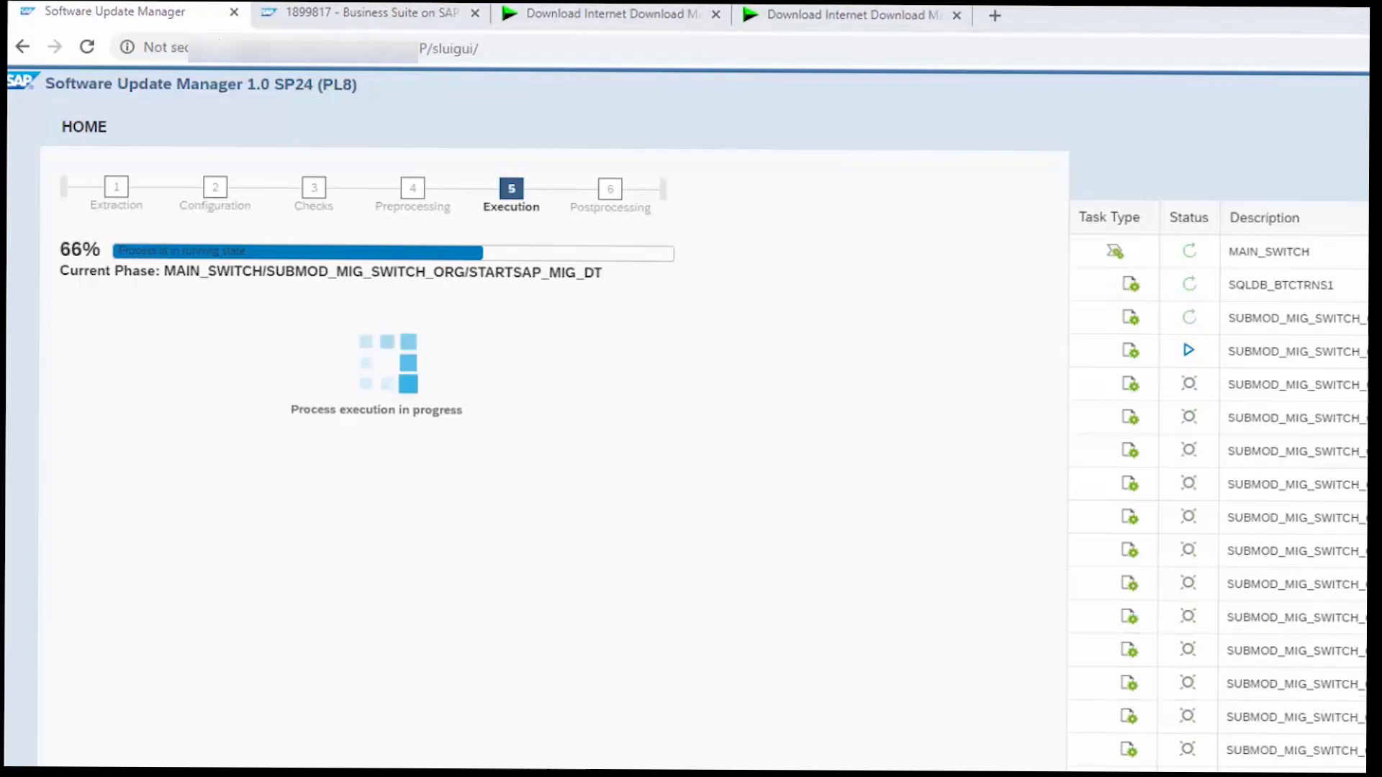
click(1375, 774)
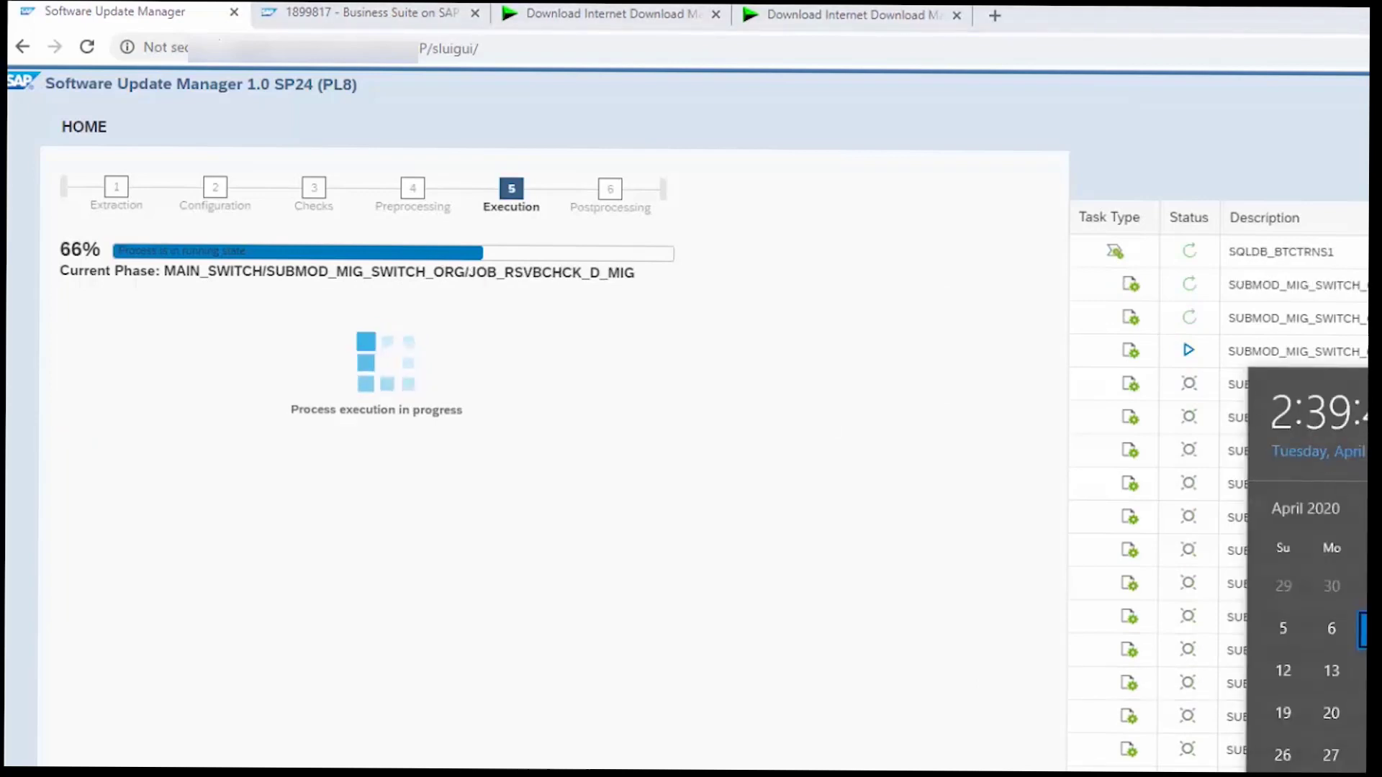
click(914, 775)
click(1280, 728)
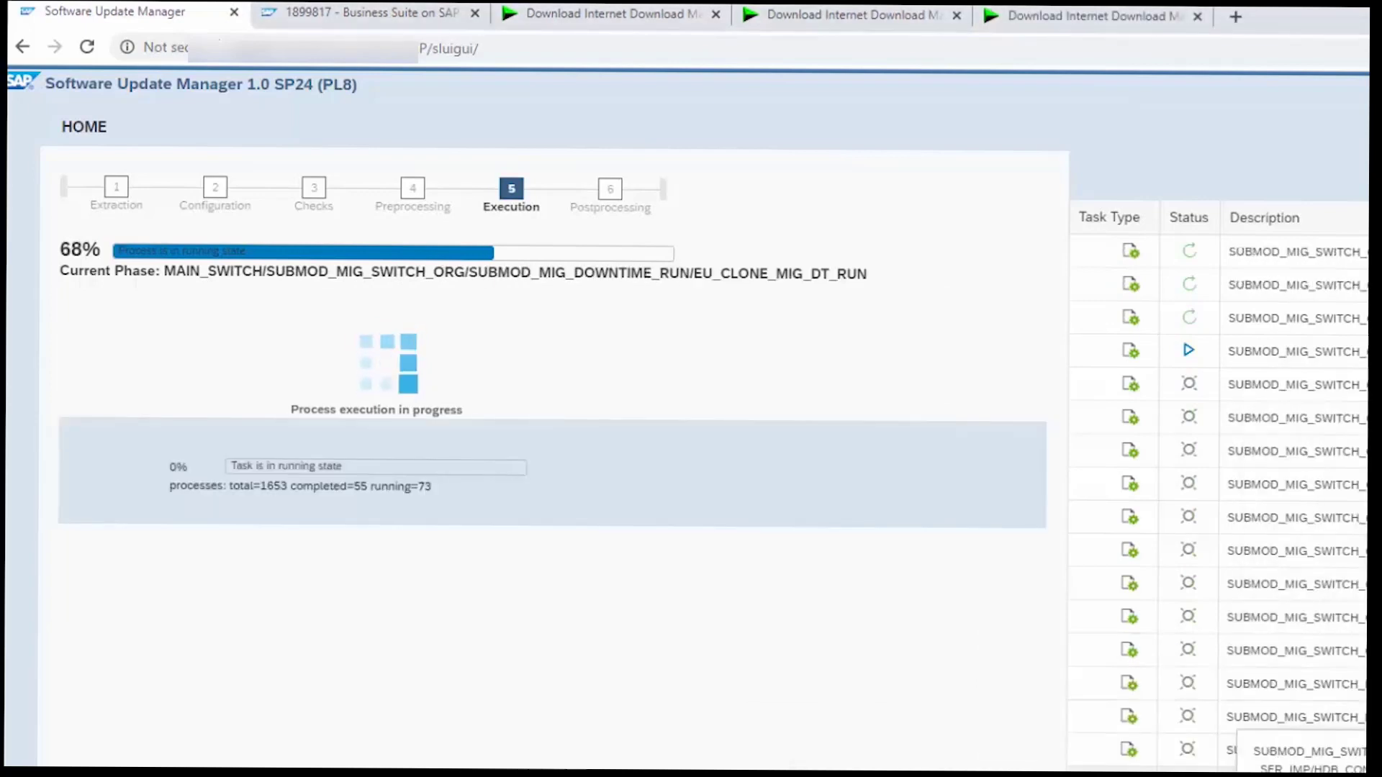
click(914, 776)
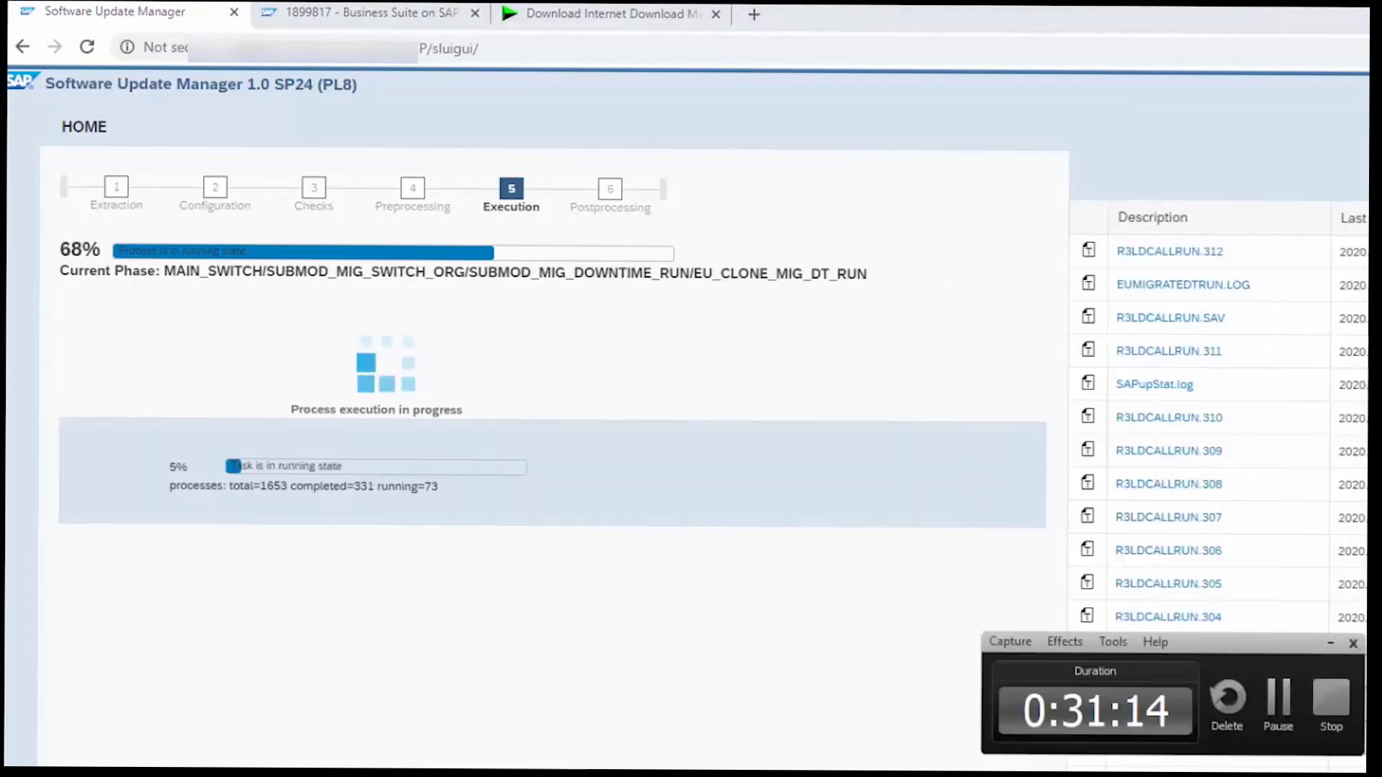
click(1265, 702)
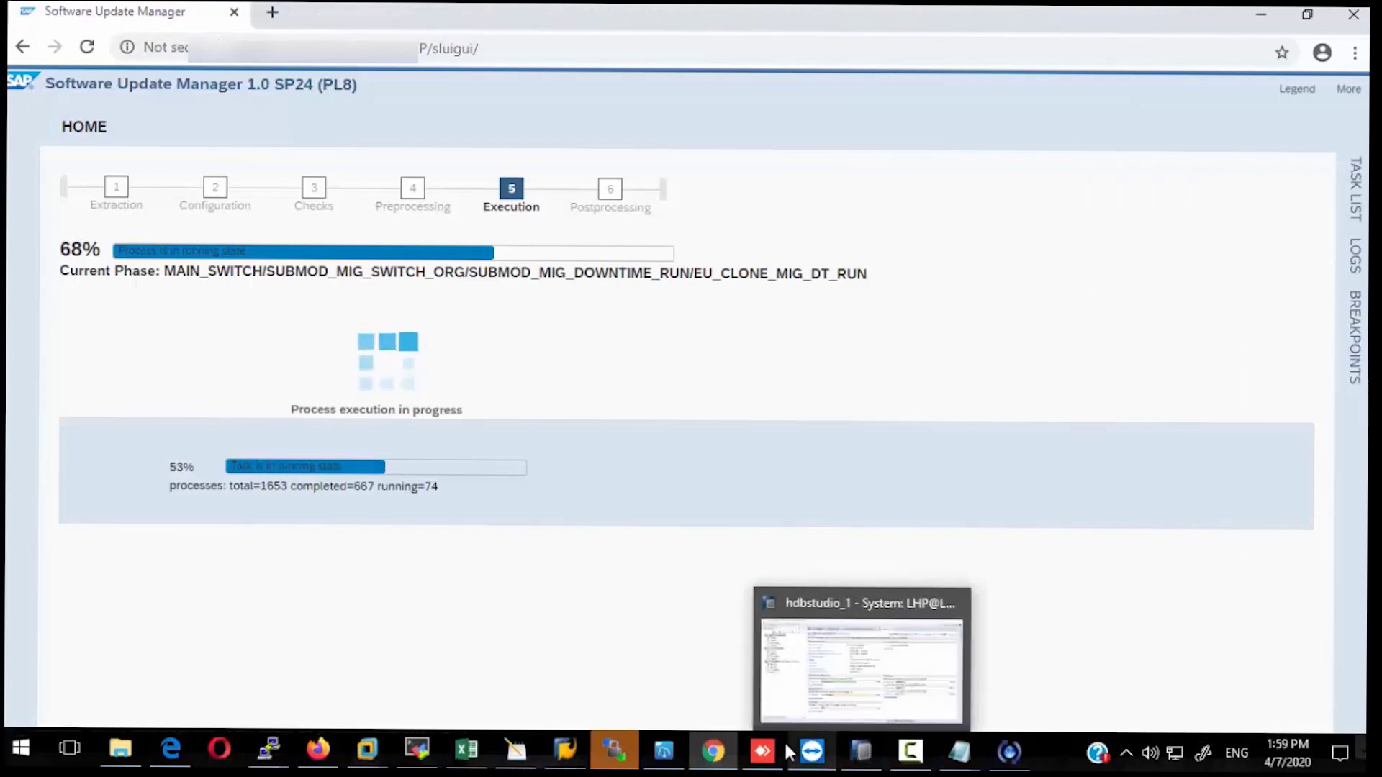
click(911, 751)
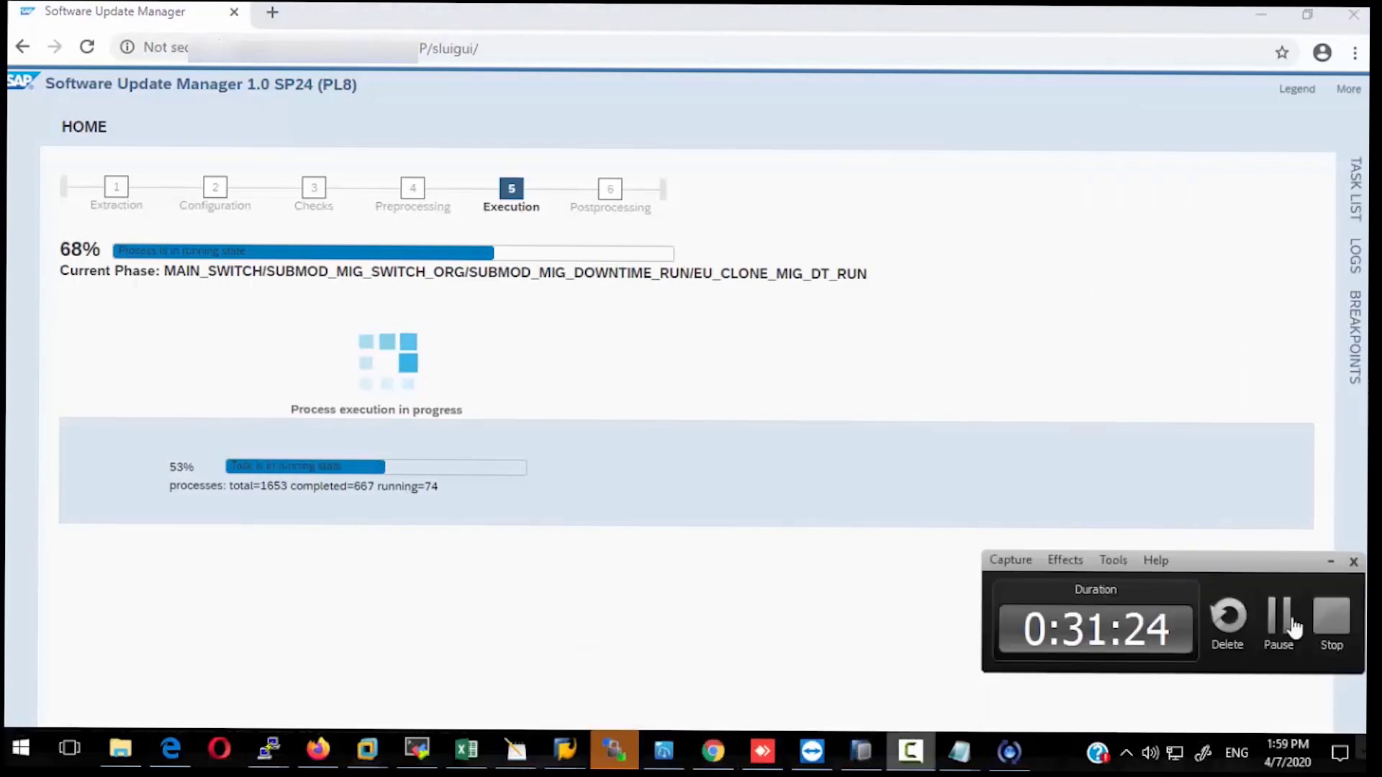
click(1280, 616)
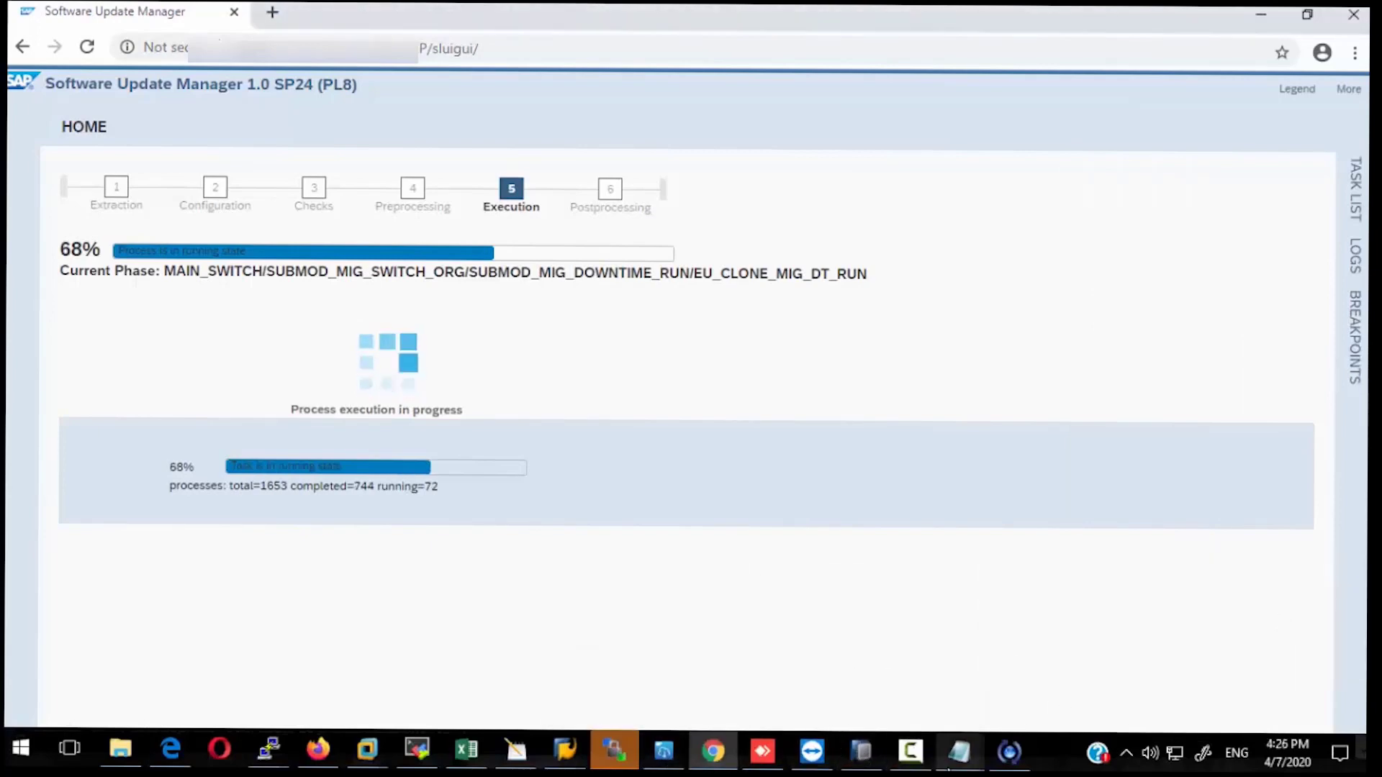
click(910, 751)
click(1280, 619)
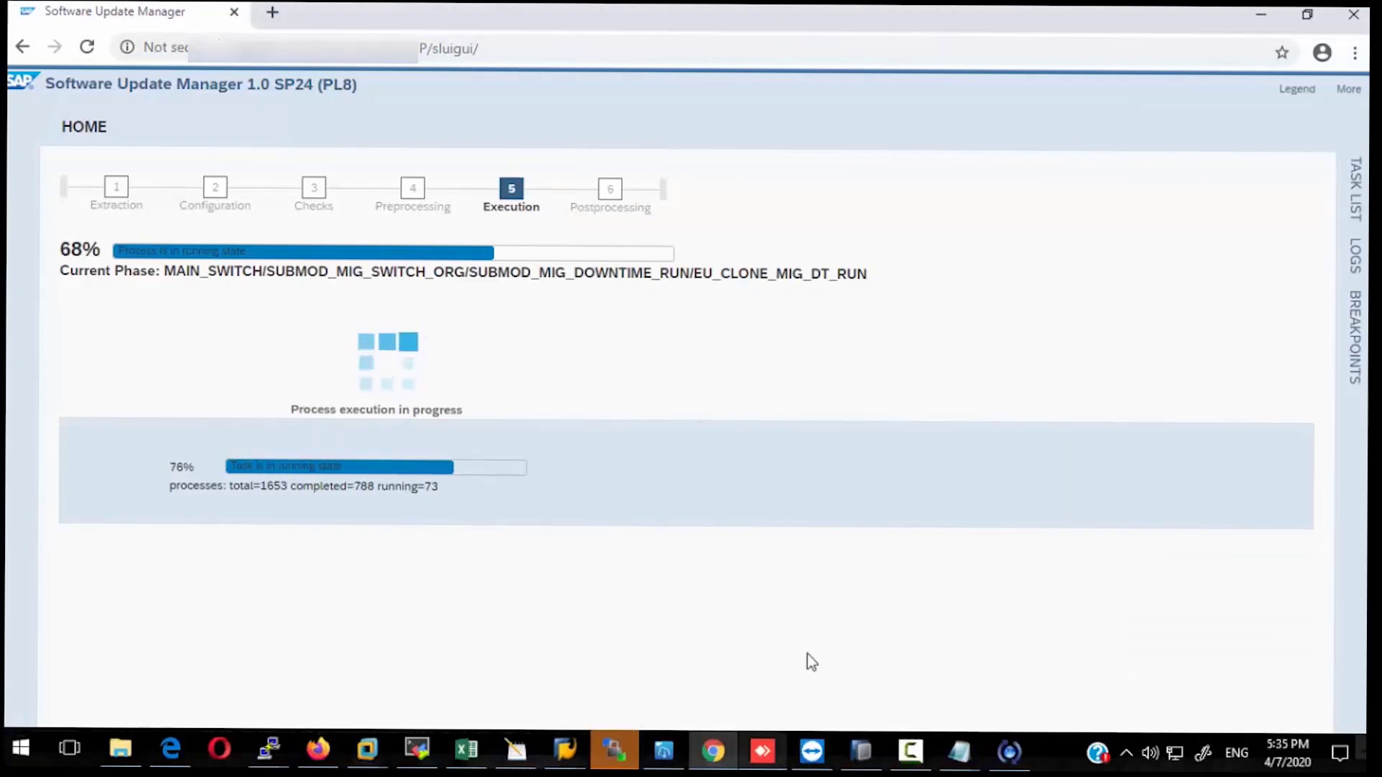
click(910, 751)
click(1289, 630)
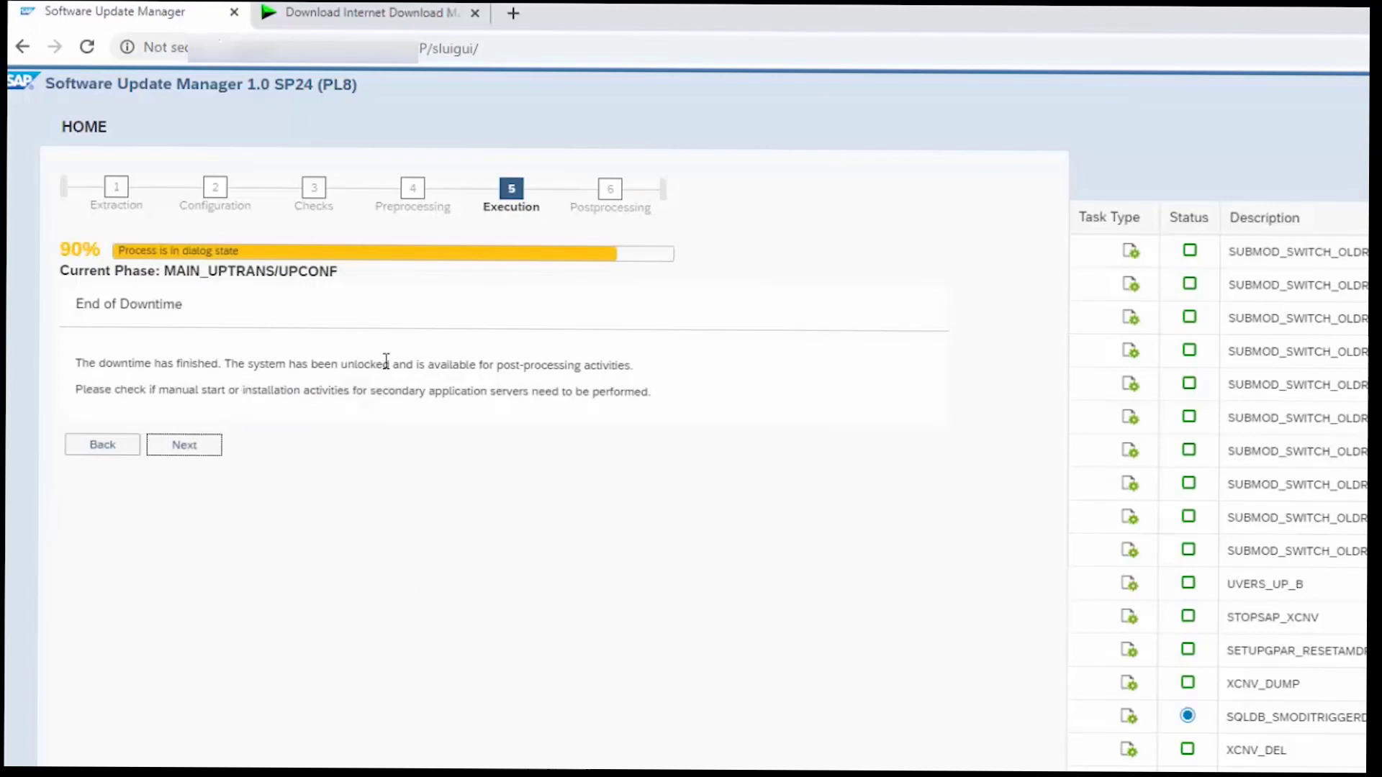
Acknowledge the end of downtime, enter the Postprocessing roadmap step, and continue past the SAP Note 1908075 prompt.
click(189, 446)
click(190, 446)
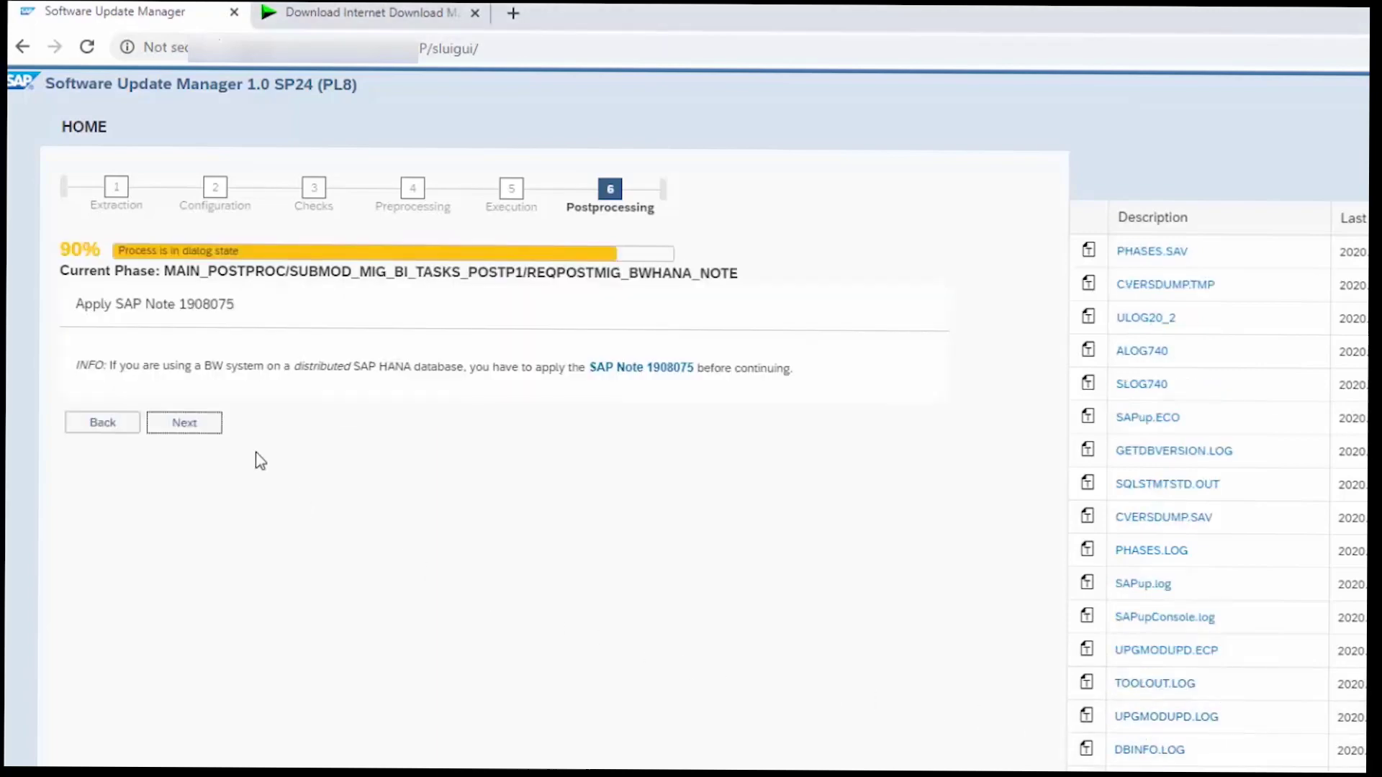
click(204, 424)
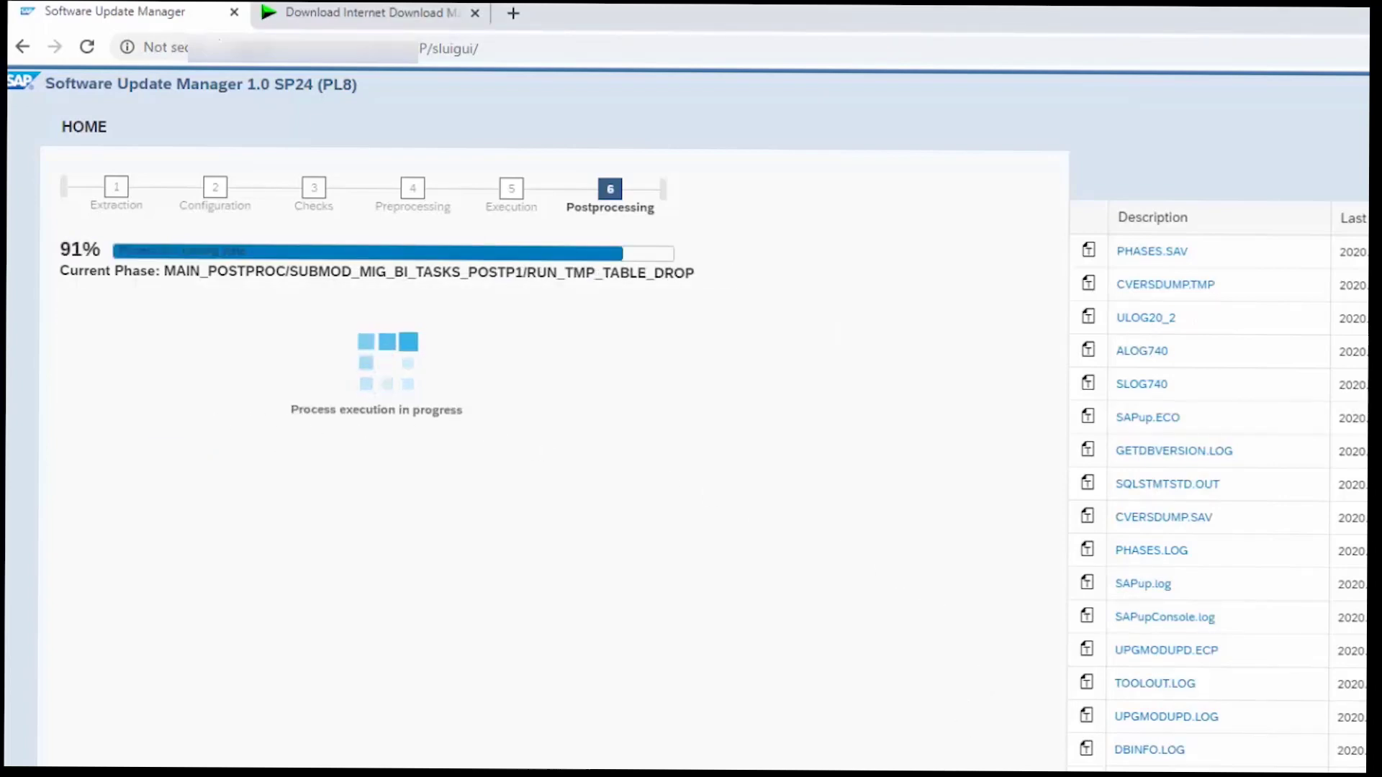
click(1179, 774)
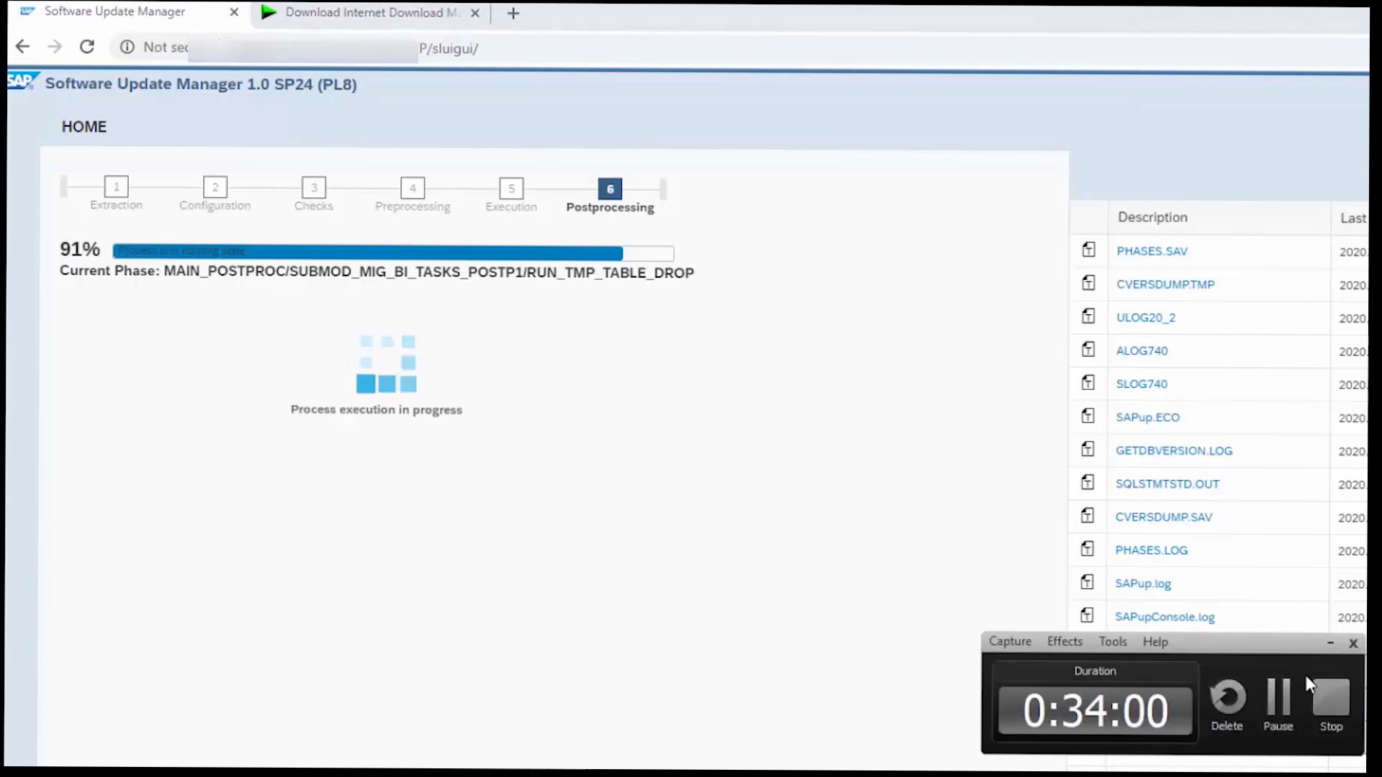
click(1281, 699)
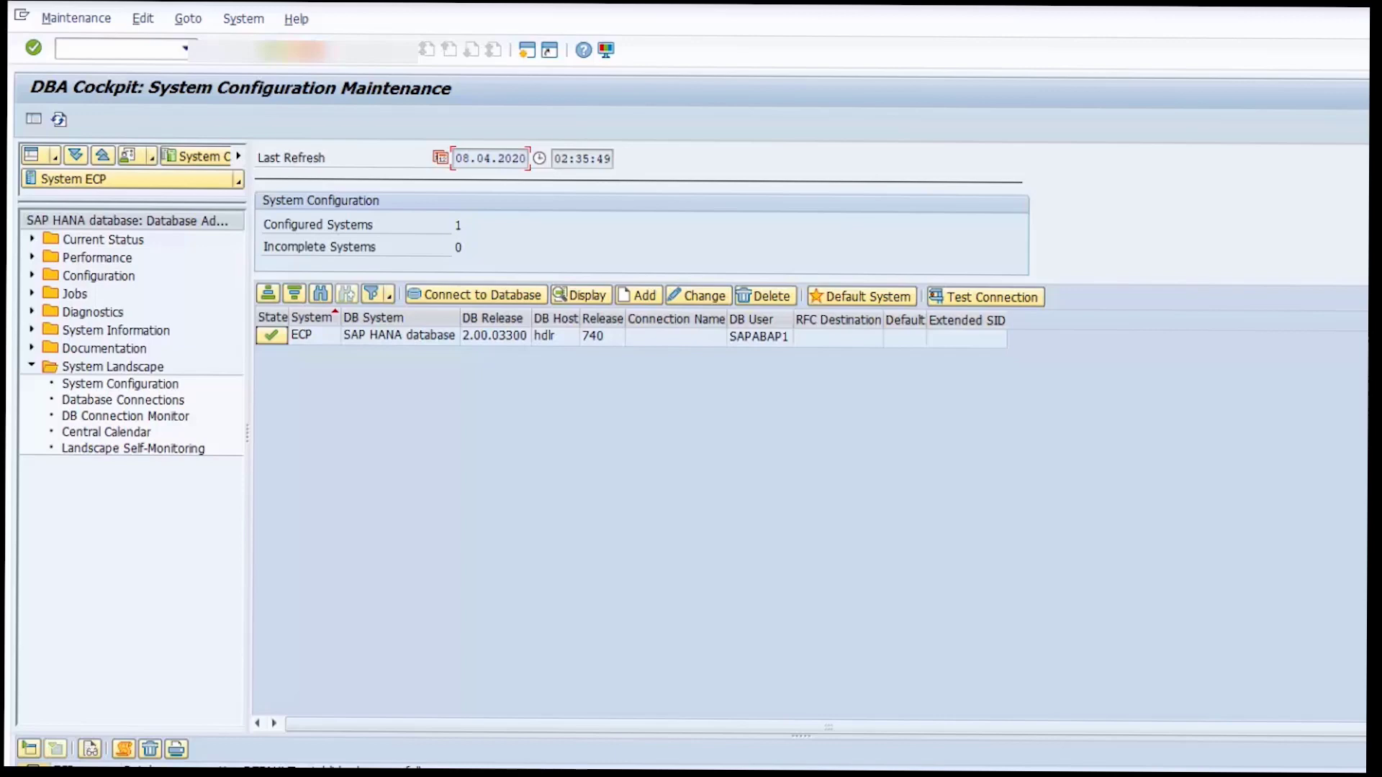
In the SAP GUI DBA Cockpit, inspect the DB2 for LUW database connection, widening the name, host and schema columns.
click(141, 405)
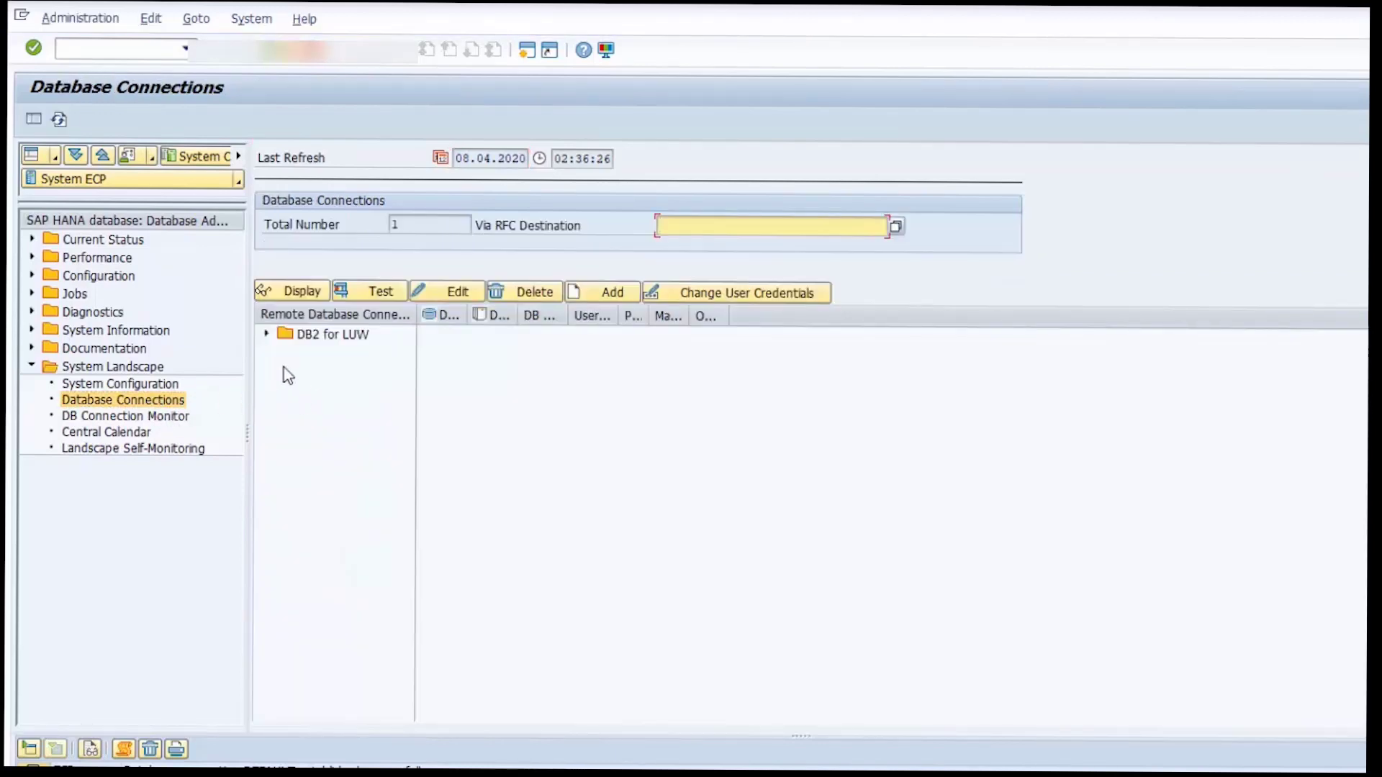
click(266, 333)
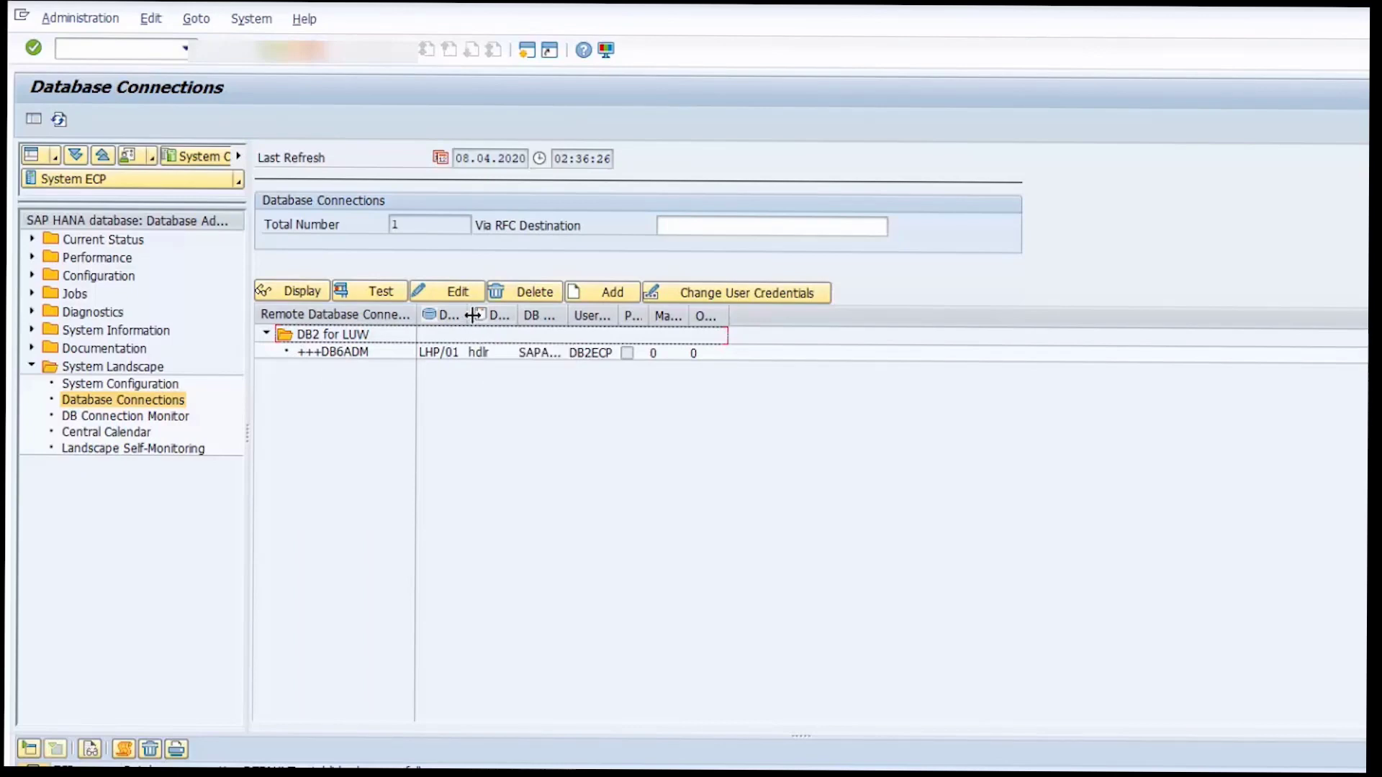
drag(469, 315, 625, 314)
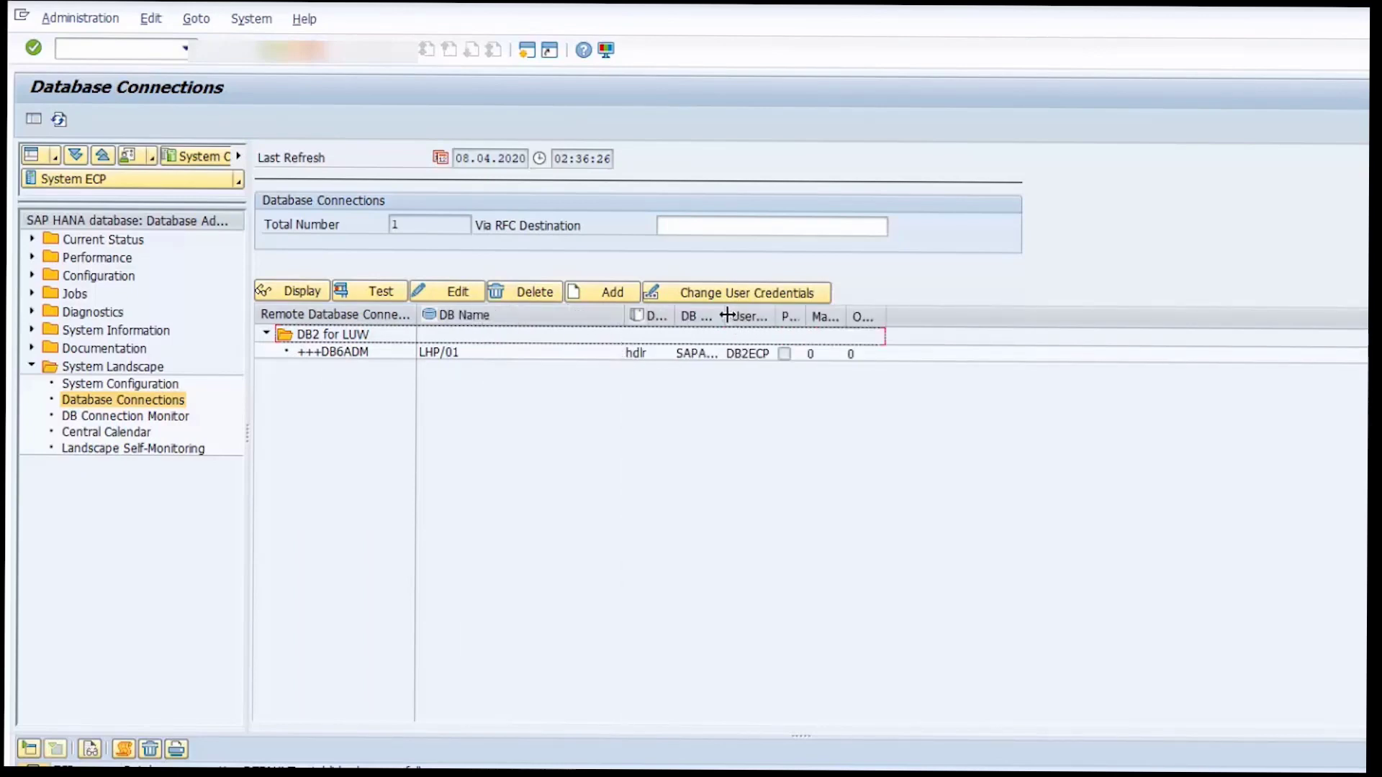
drag(723, 315, 922, 316)
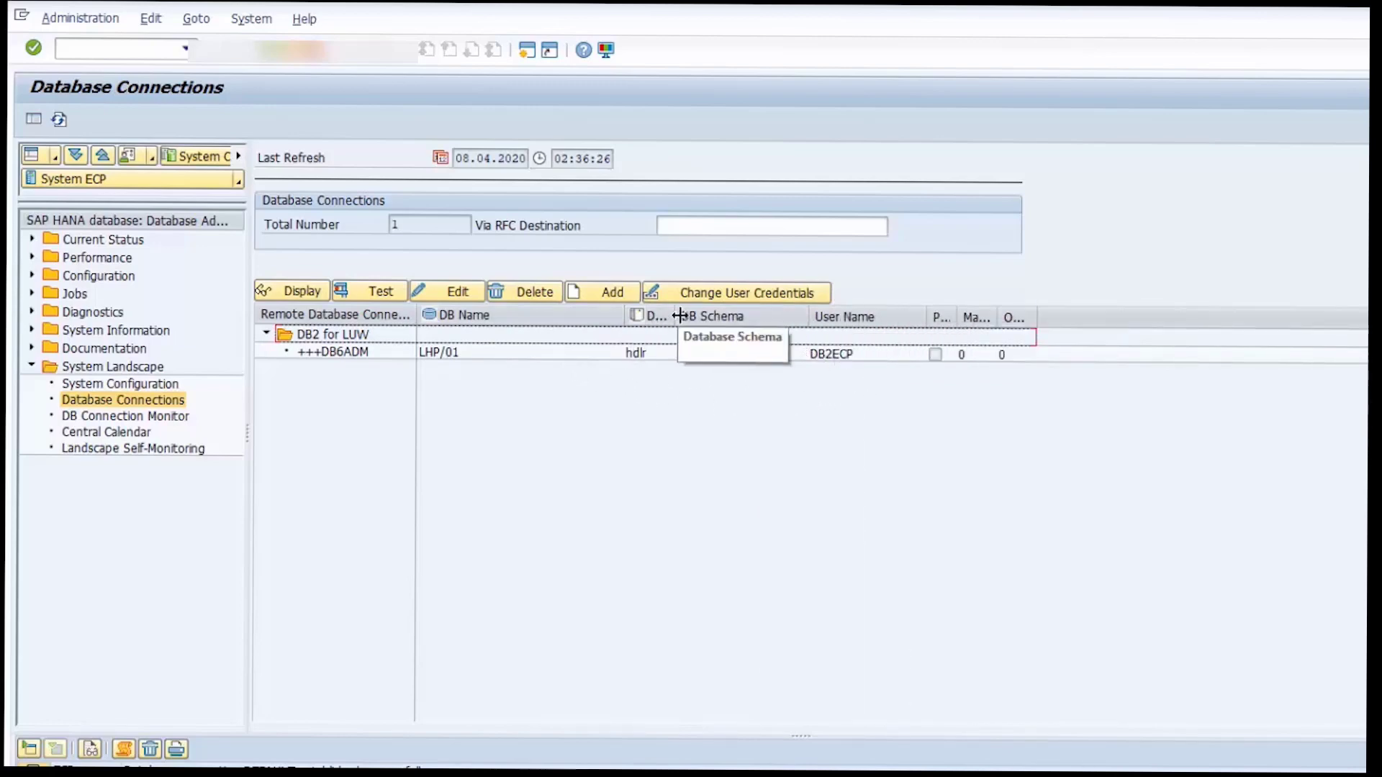
drag(680, 315, 719, 316)
click(636, 353)
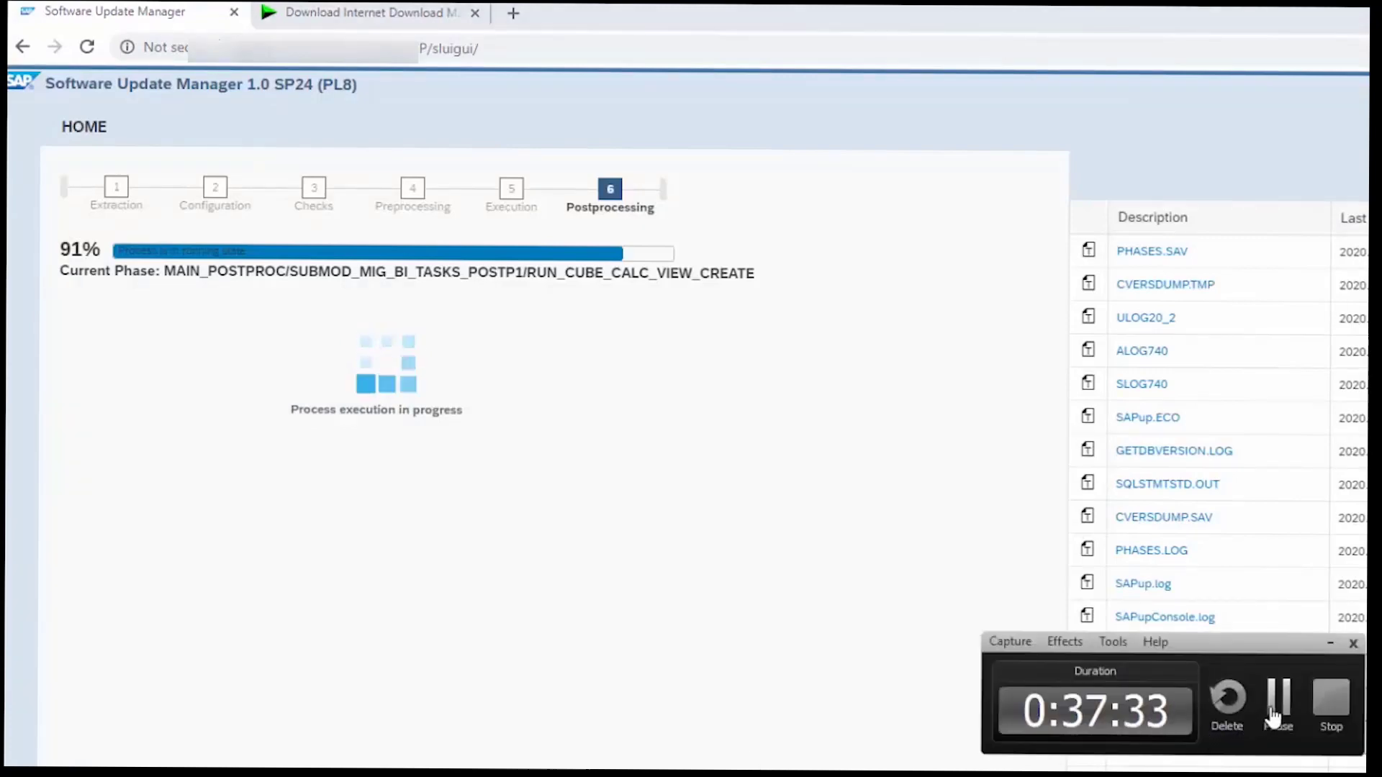
click(1276, 702)
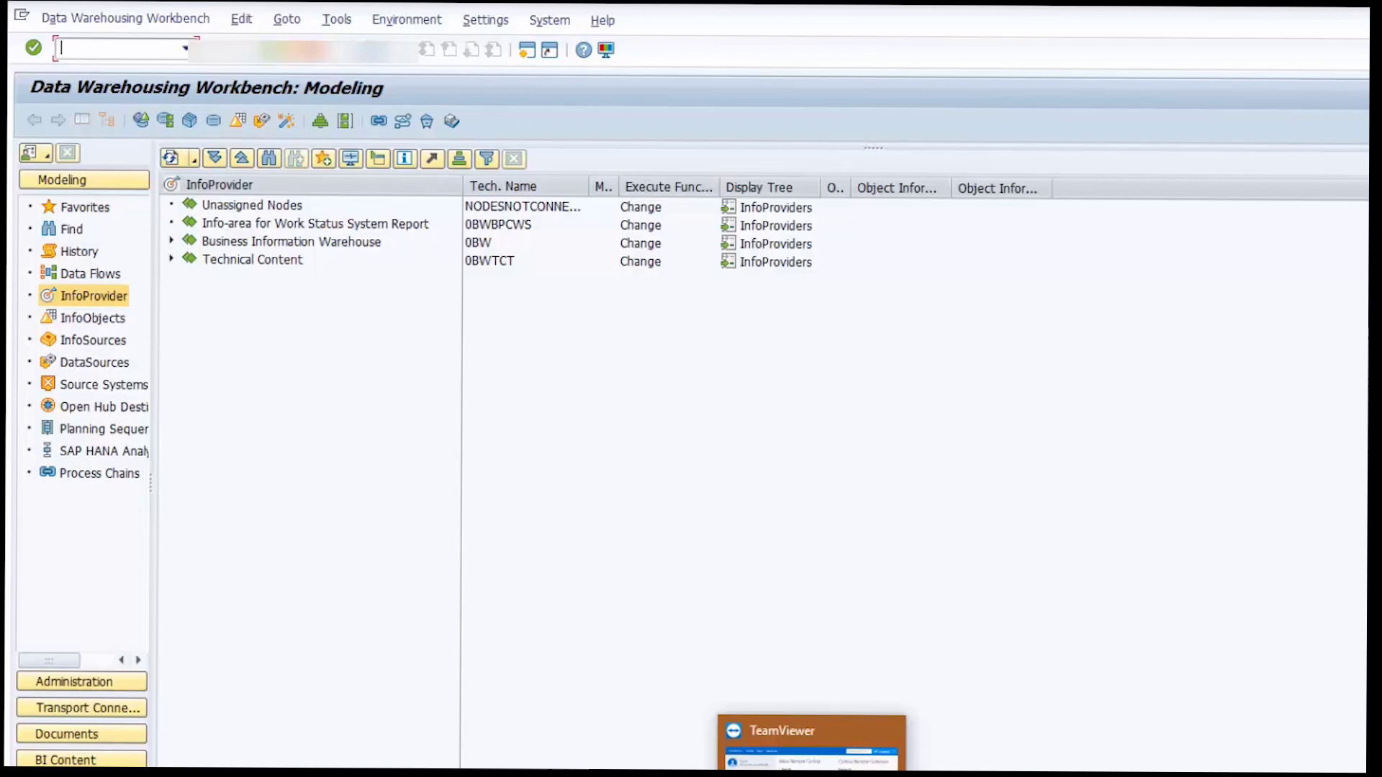
click(75, 230)
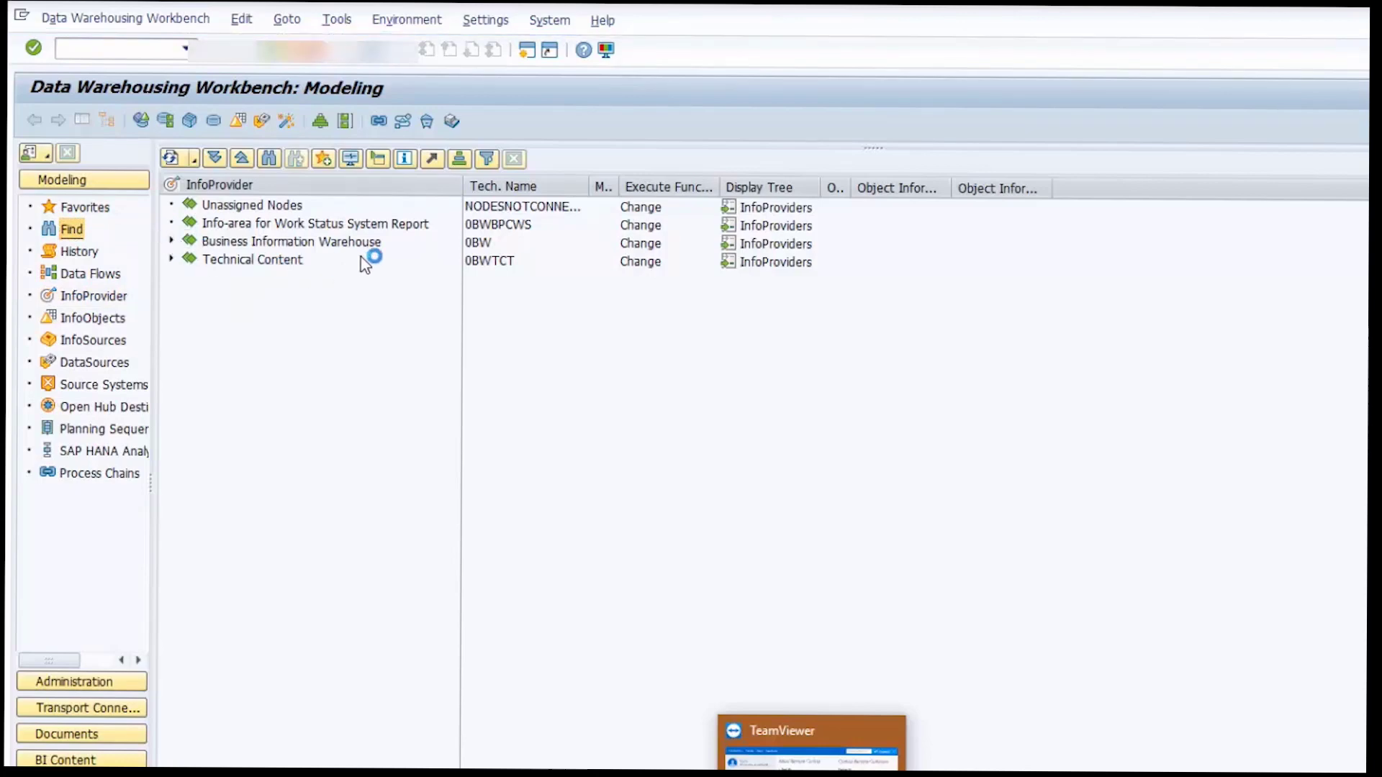
text(0BCTCOMP)
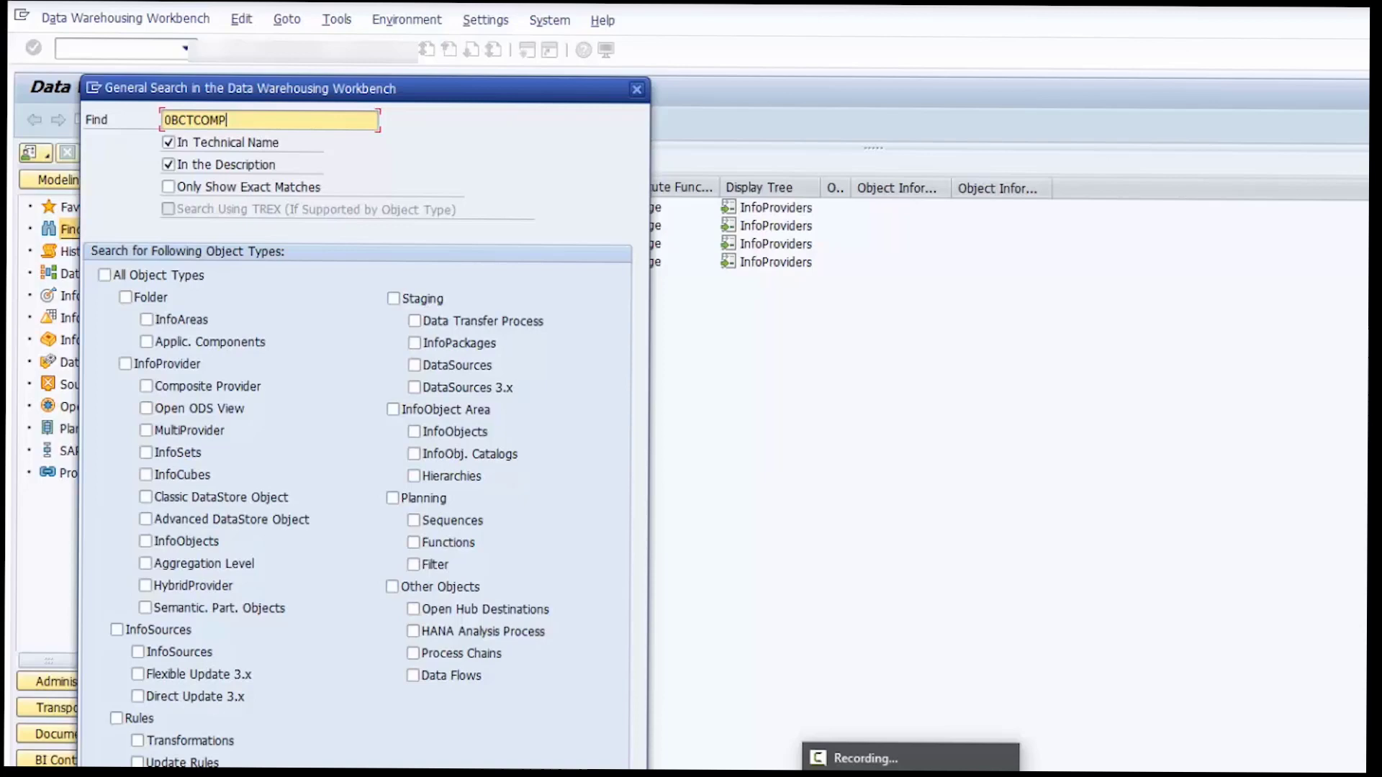
click(185, 543)
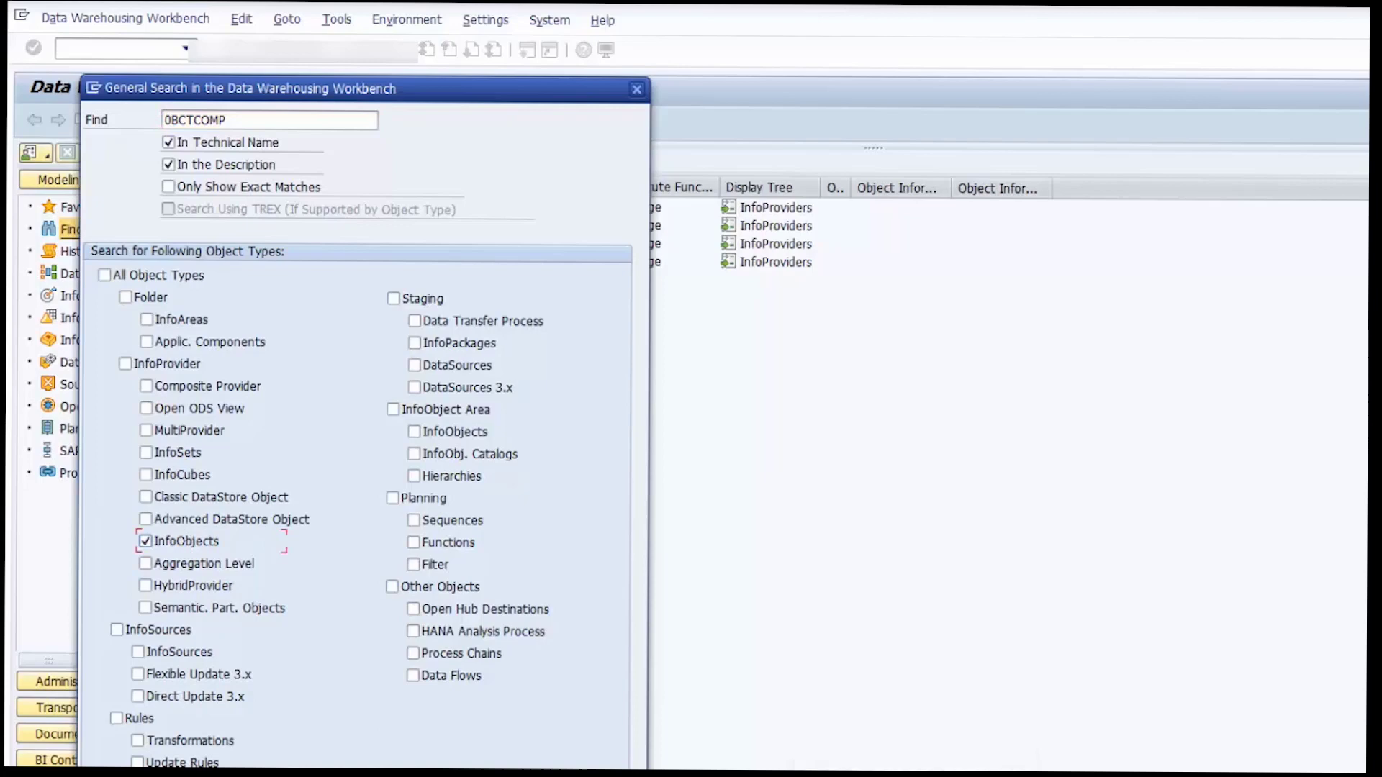
key(Escape)
Restart the Data Warehousing Workbench with transaction RSA1, acknowledging the report notice and declining the modeling documentation.
click(159, 62)
text(/nr)
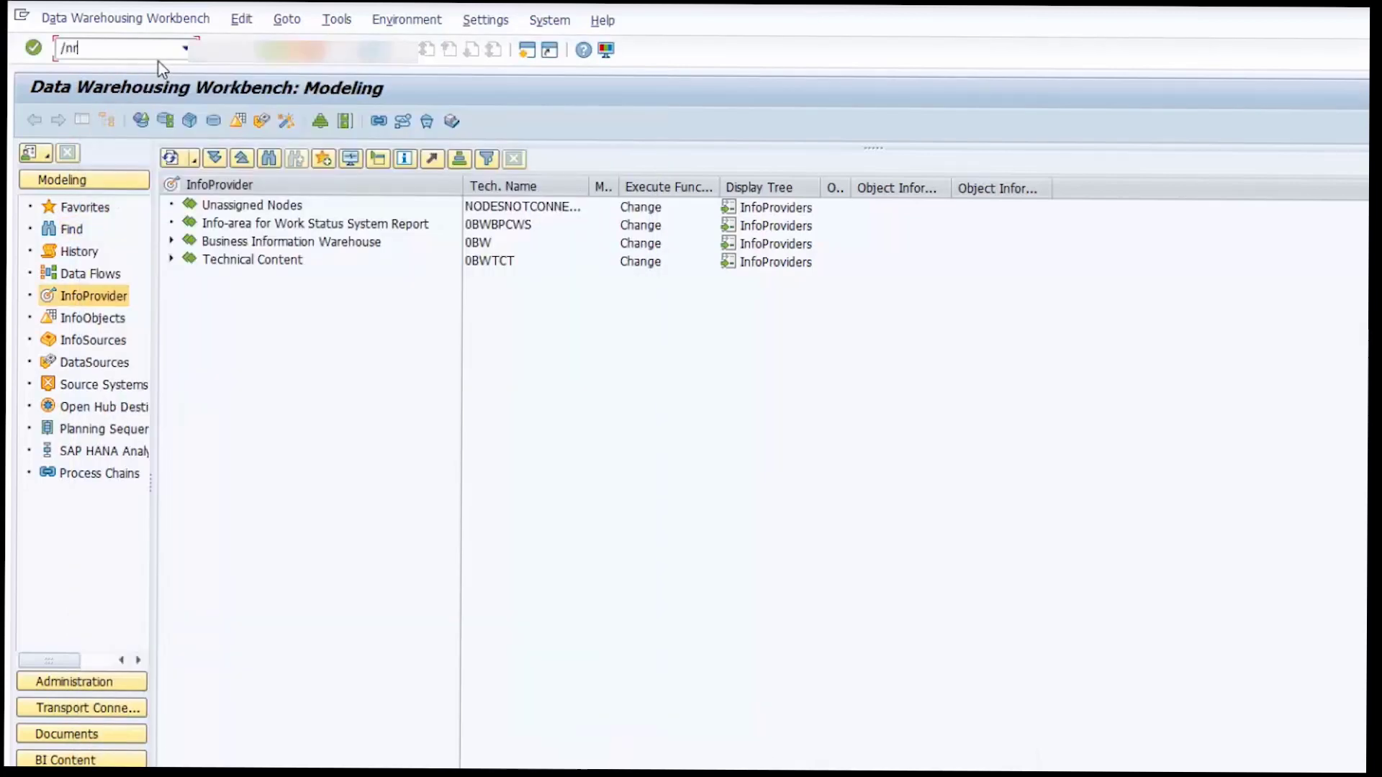
text(spc)
key(Return)
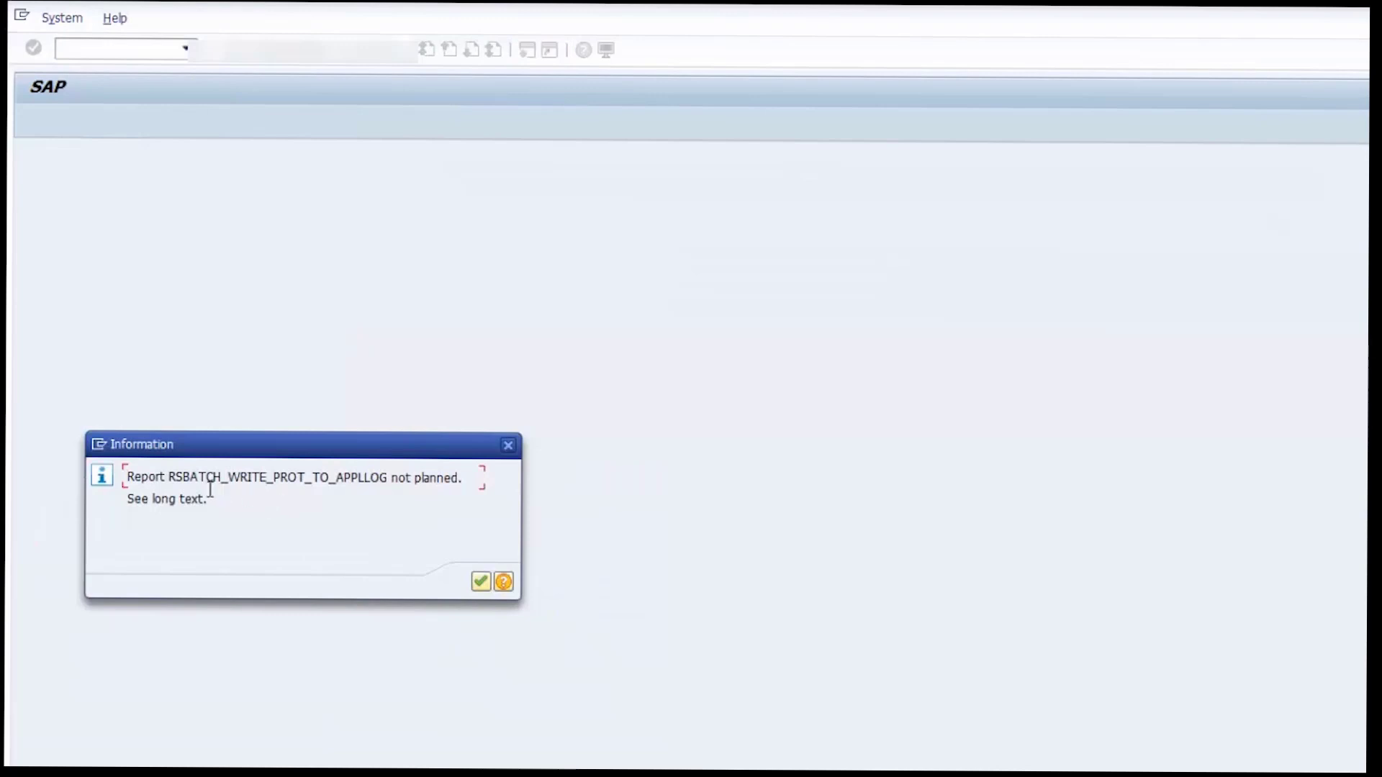
click(479, 580)
click(479, 580)
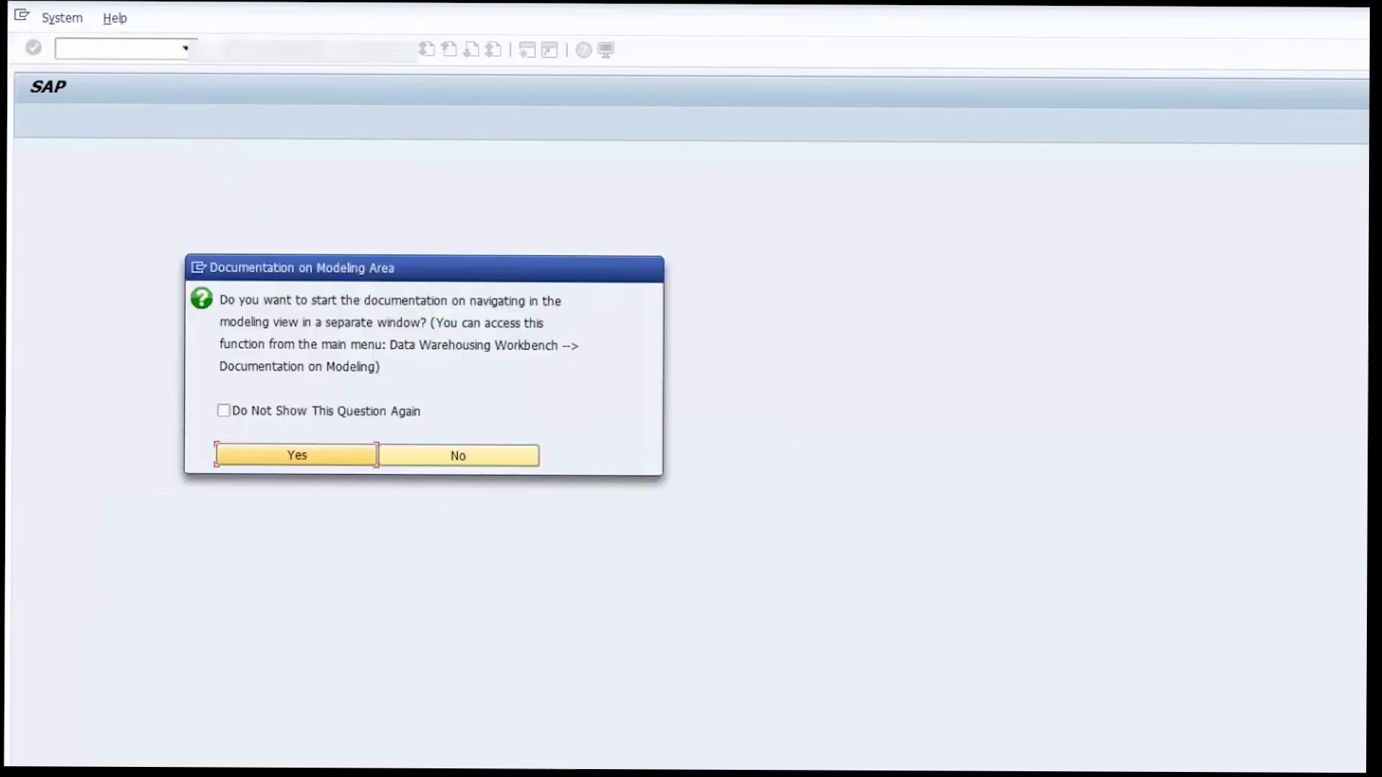
click(482, 451)
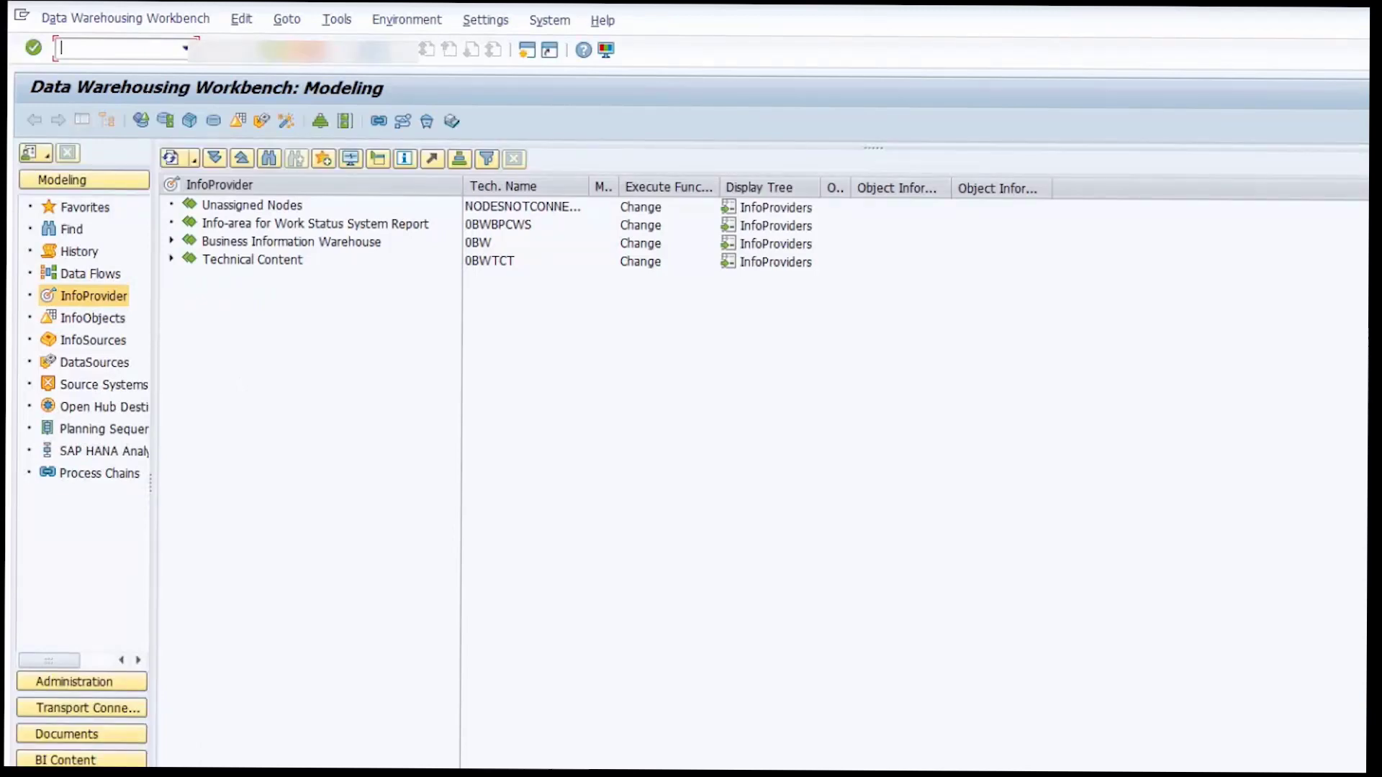
Search the Data Warehousing Workbench for 0BCTCOMP across all object types.
click(63, 231)
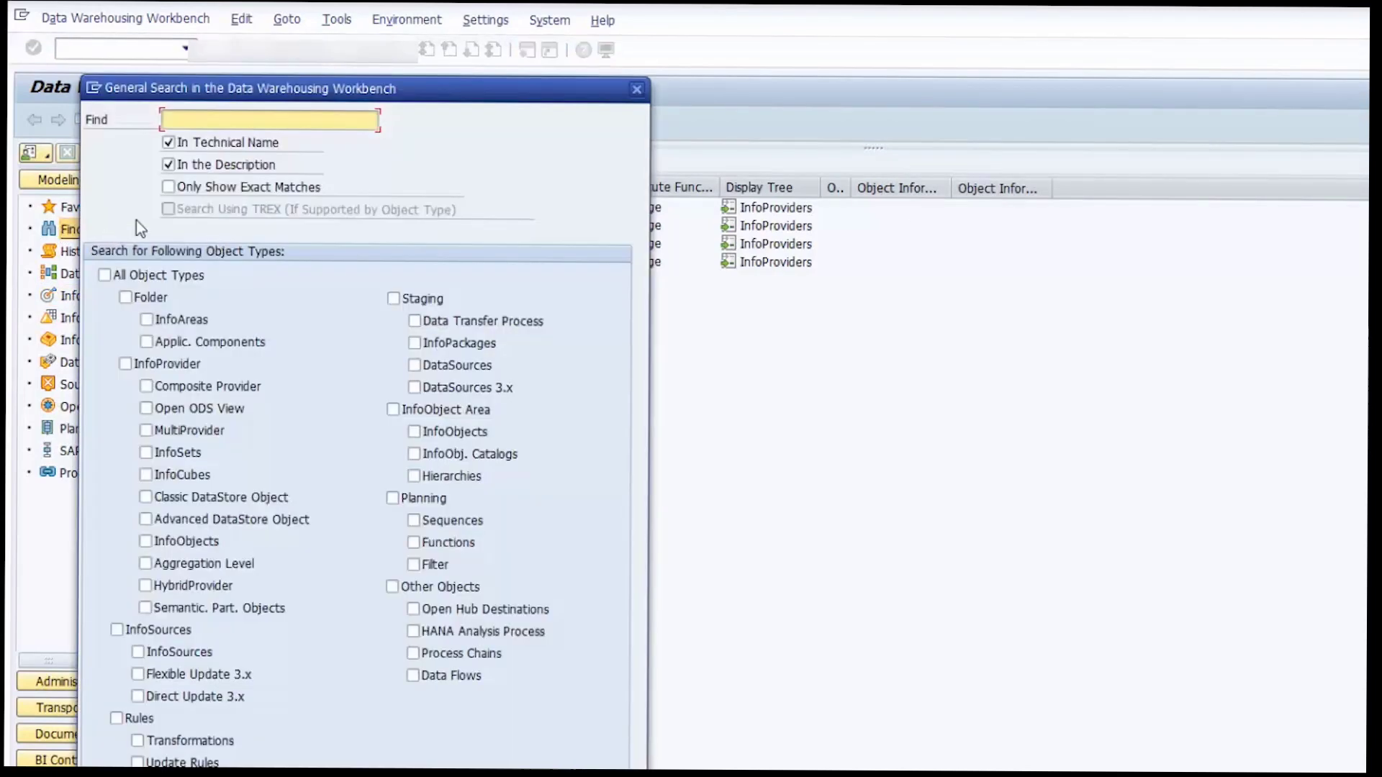
text(0BCTCOMP)
click(137, 275)
mouse_move(516, 772)
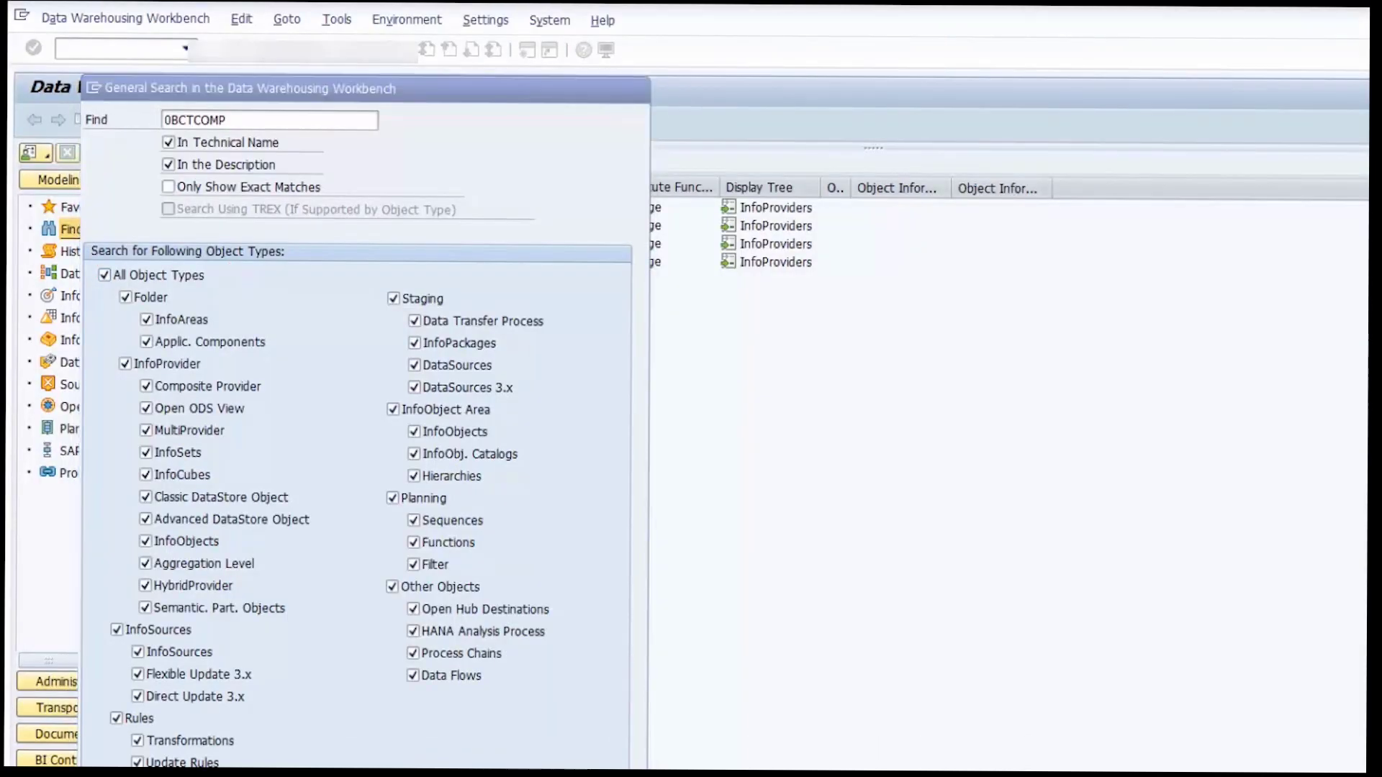
key(Return)
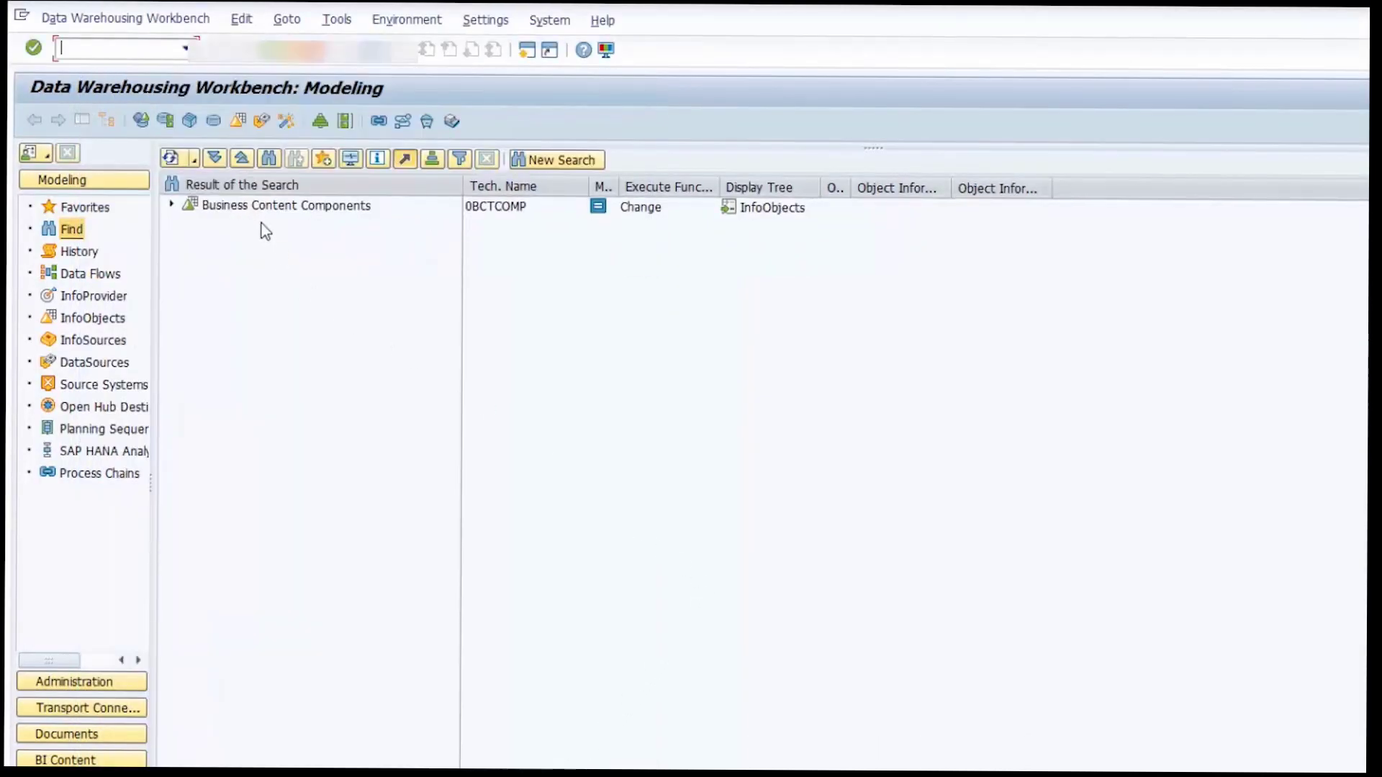
Delete the InfoObject 0BCTCOMP (Business Content Components) from the search results and confirm the deletion.
right_click(263, 216)
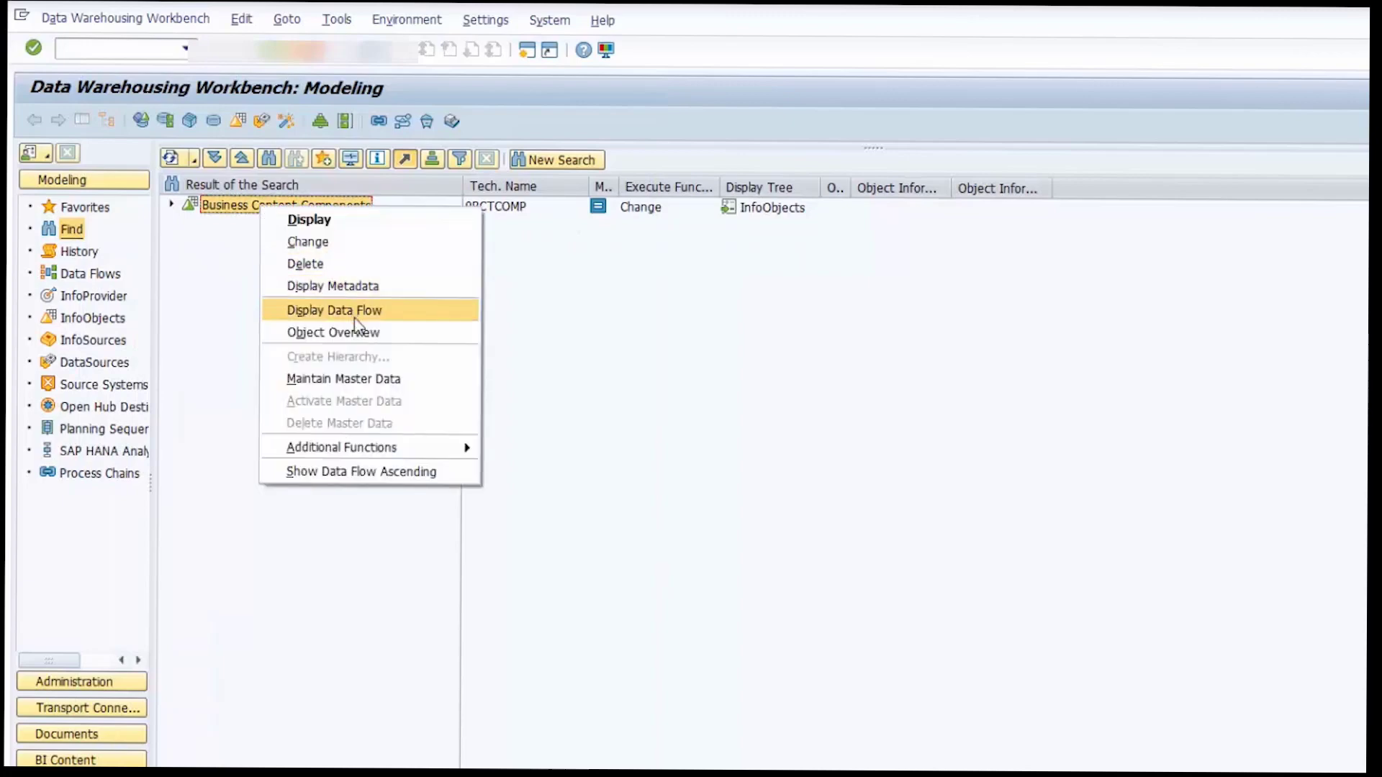
click(338, 264)
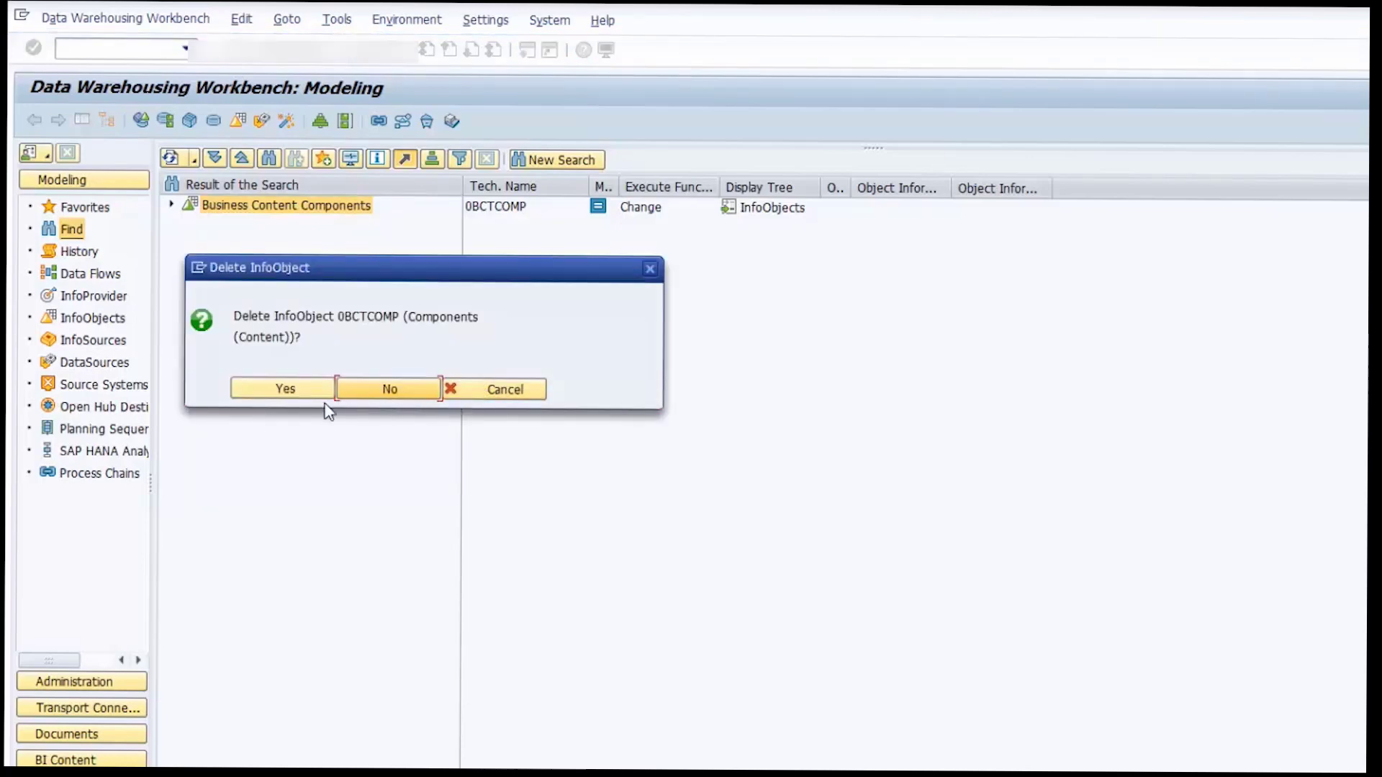
click(292, 394)
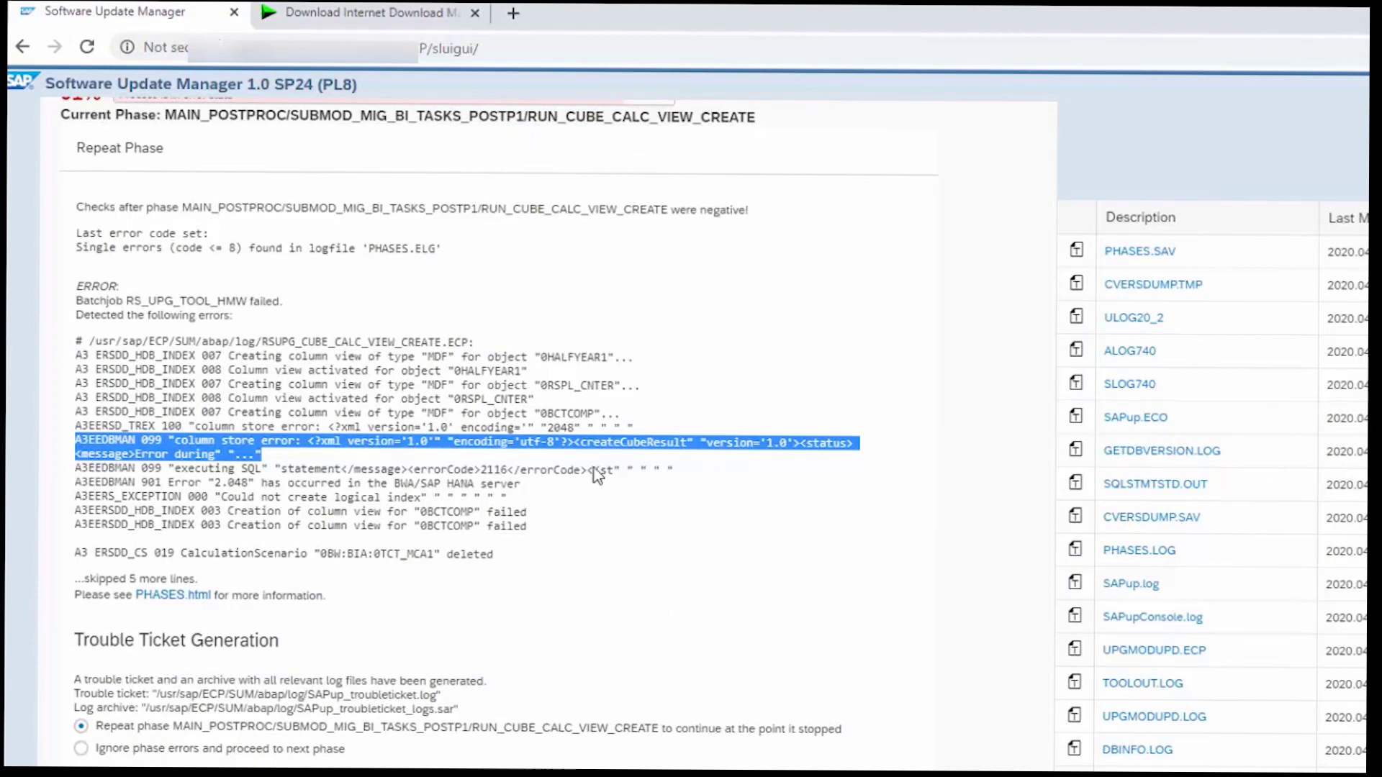
In Software Update Manager, check the RUN_CUBE_CALC_VIEW_CREATE errors for the failing object and copy the name 0BCTCOMP.
click(578, 412)
double_click(576, 412)
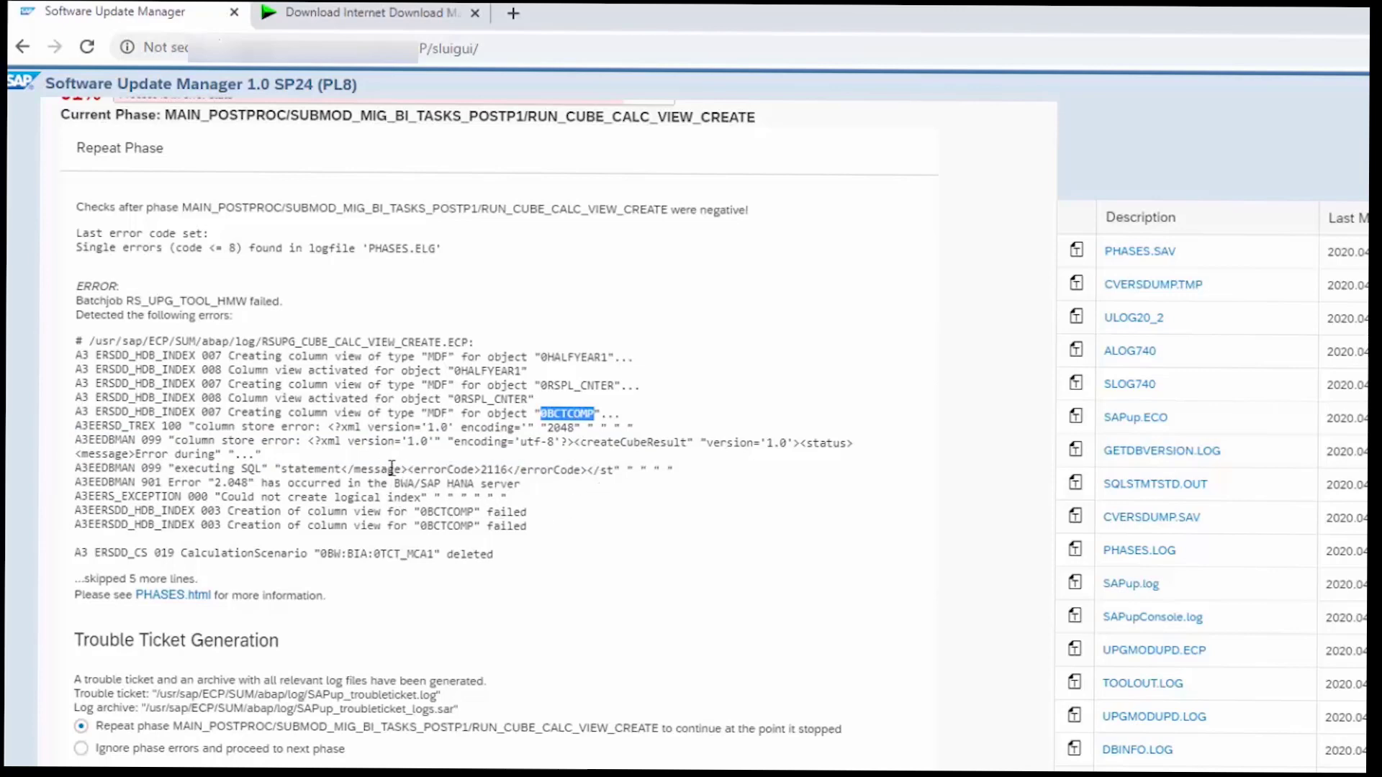
double_click(445, 511)
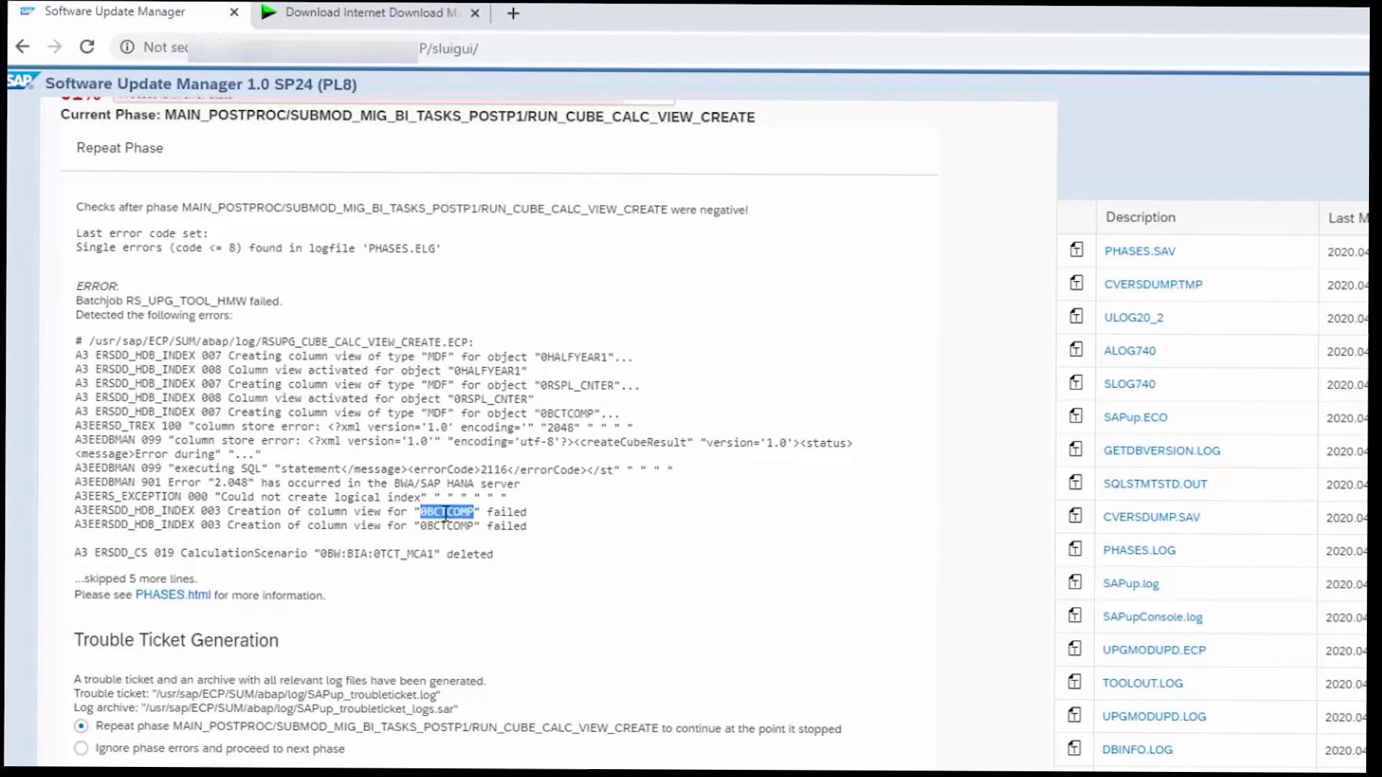
double_click(446, 526)
key(ctrl+c)
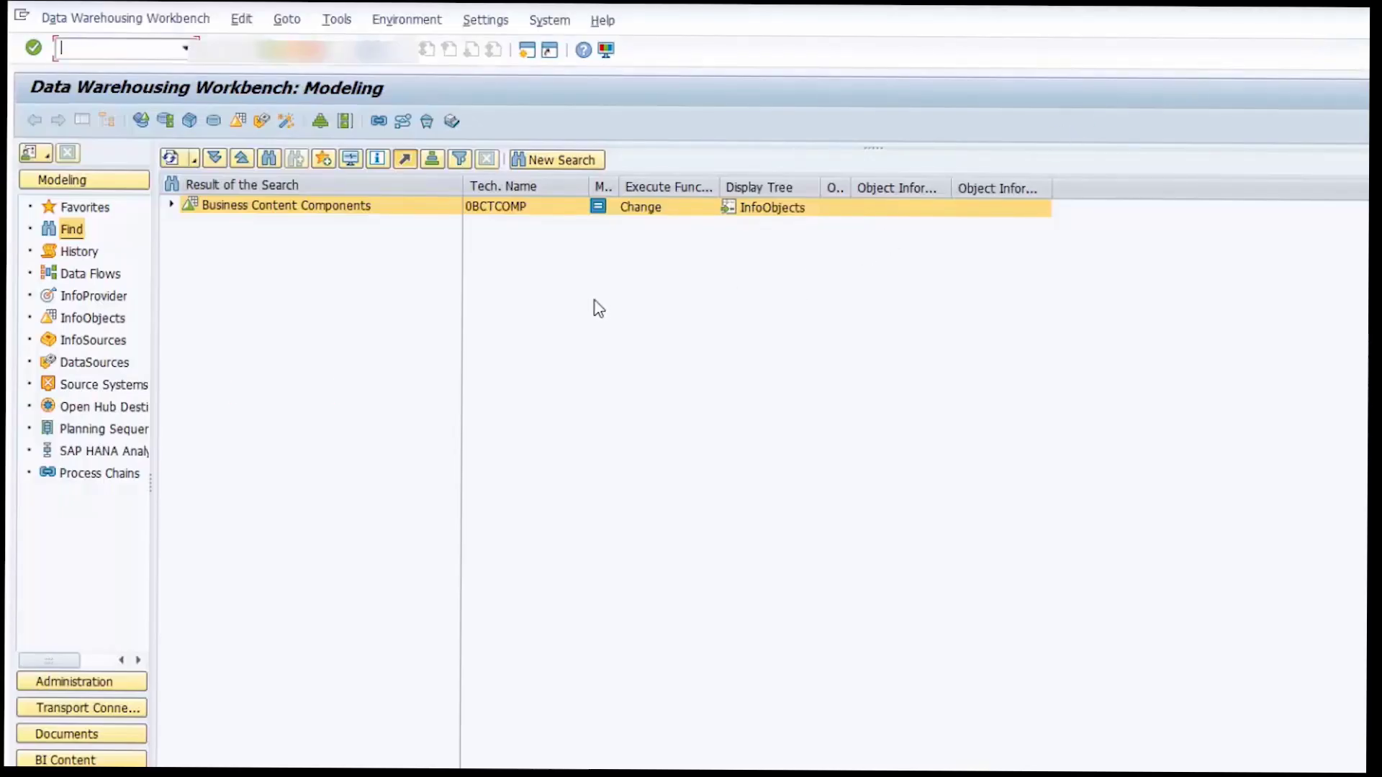
Back in the Data Warehousing Workbench, refresh the results and search all object types for 0BCTCOMP again.
click(170, 159)
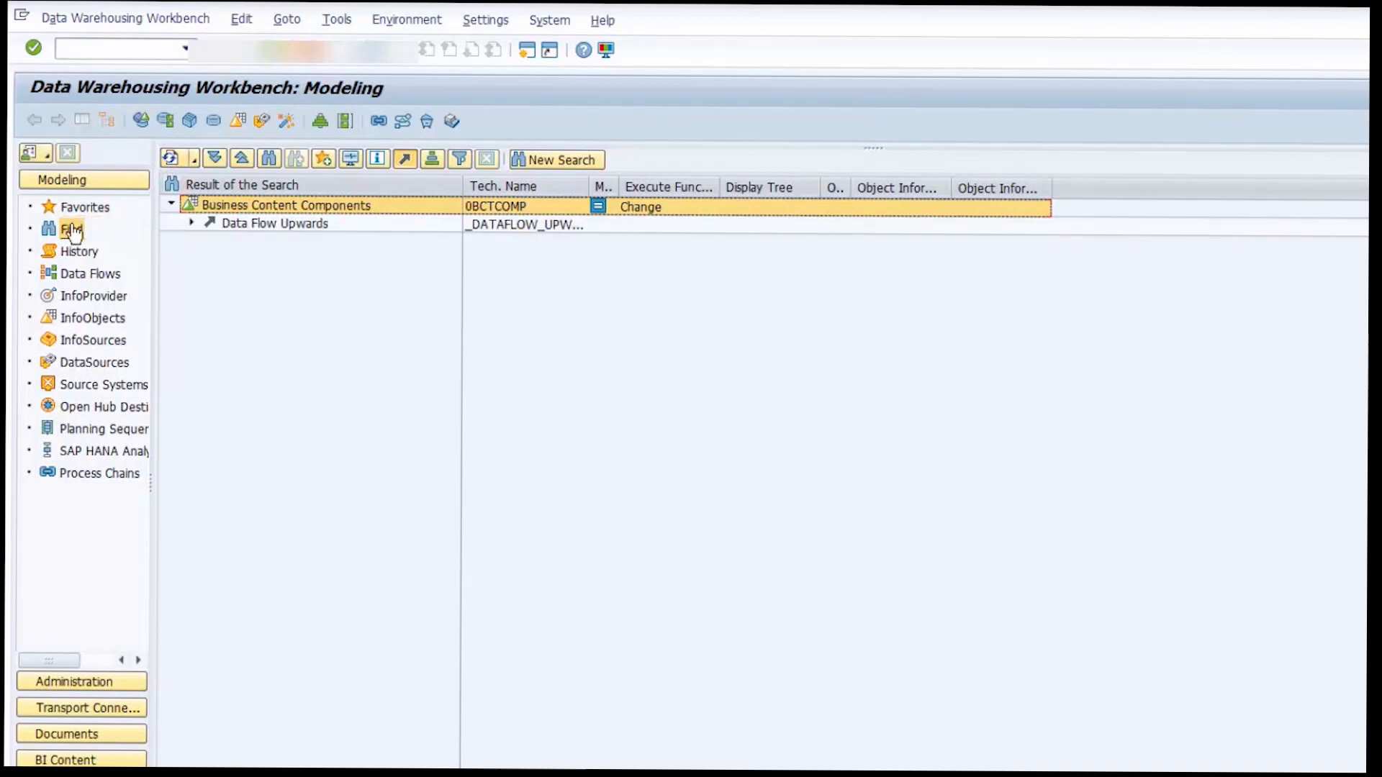
click(113, 228)
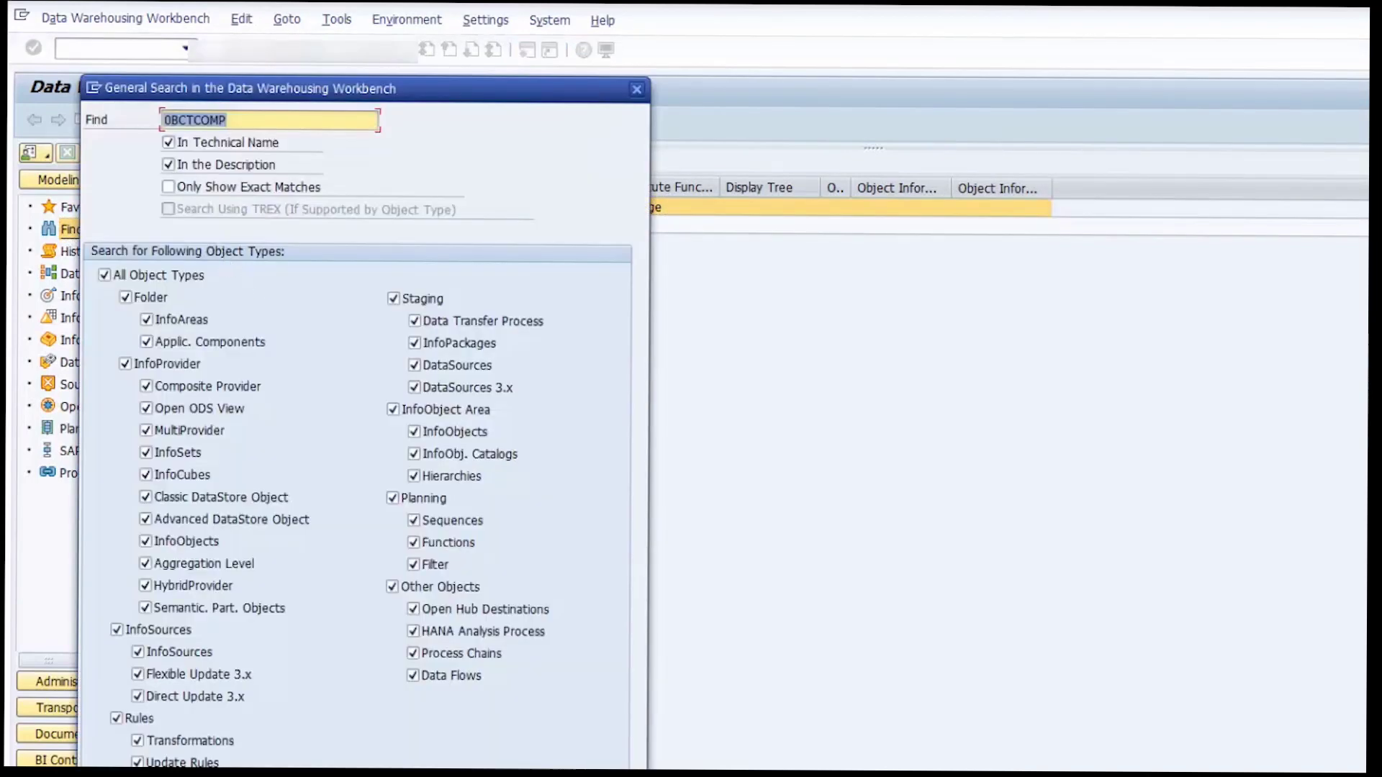
key(Return)
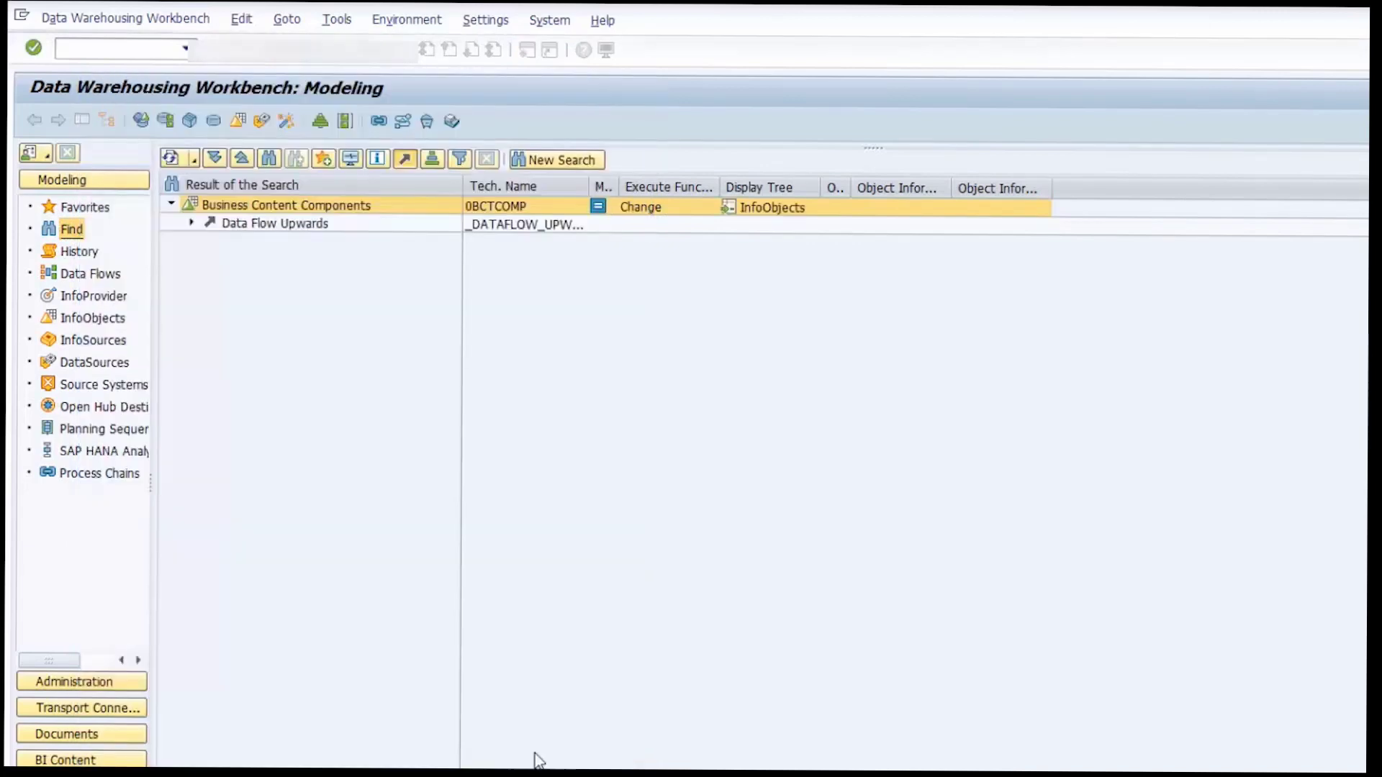
click(97, 297)
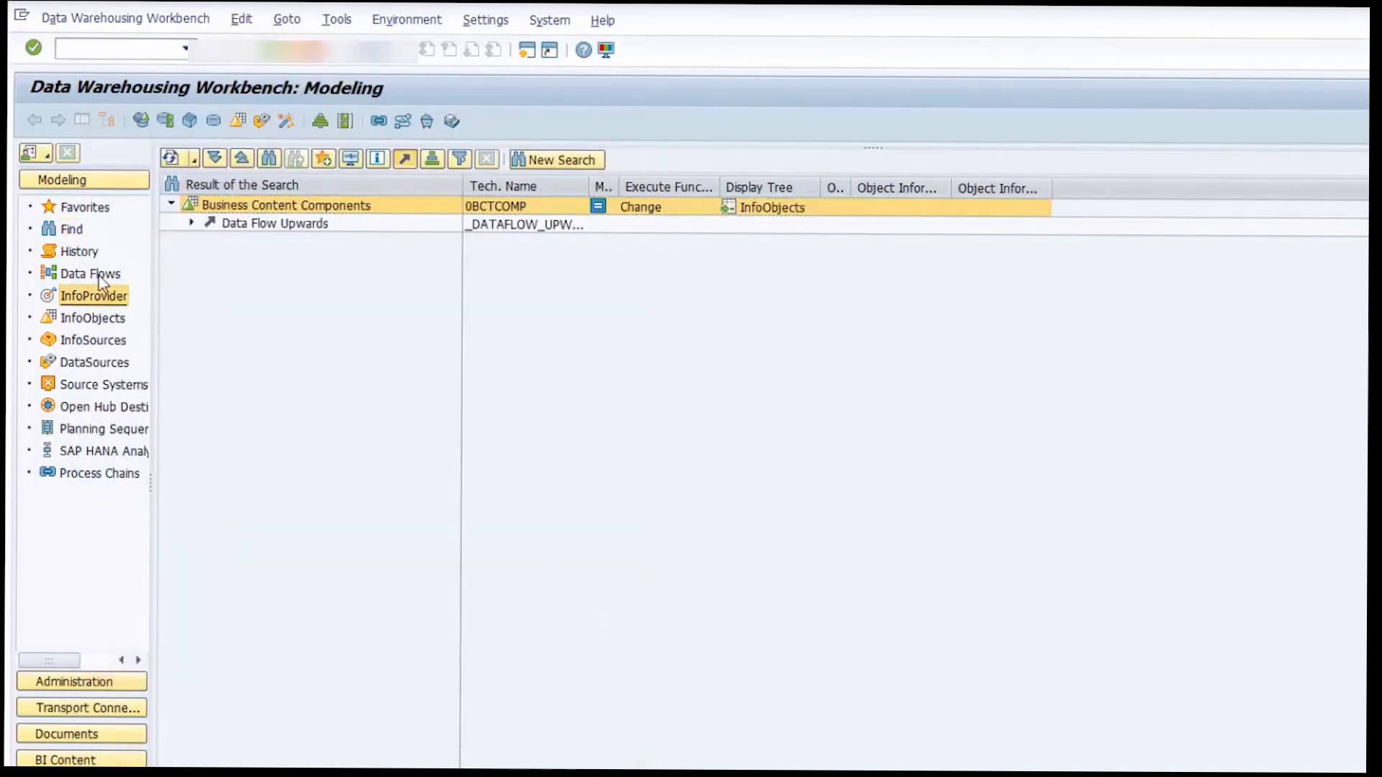
click(71, 231)
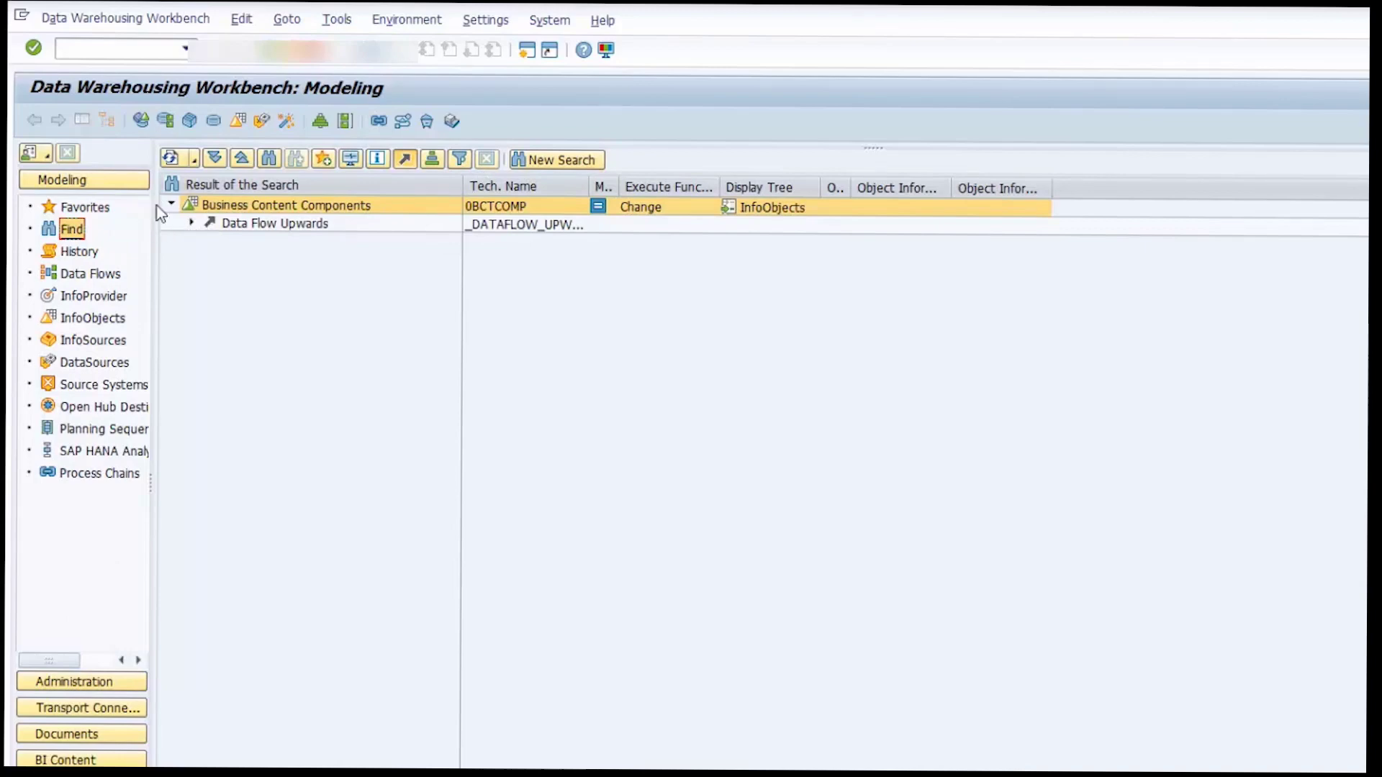
Restart the Data Warehousing Workbench with transaction /nrsa1, acknowledging the information message and declining the modeling documentation.
click(185, 49)
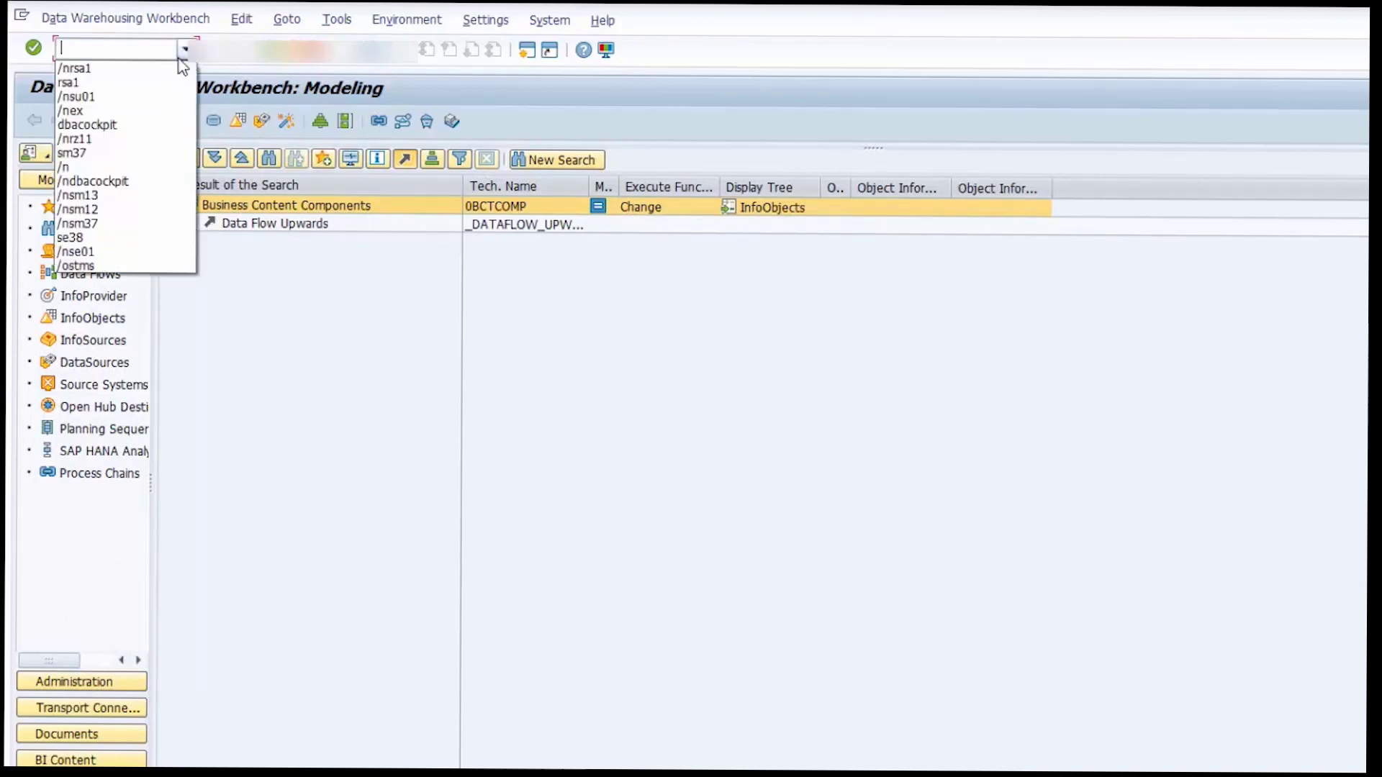
click(169, 64)
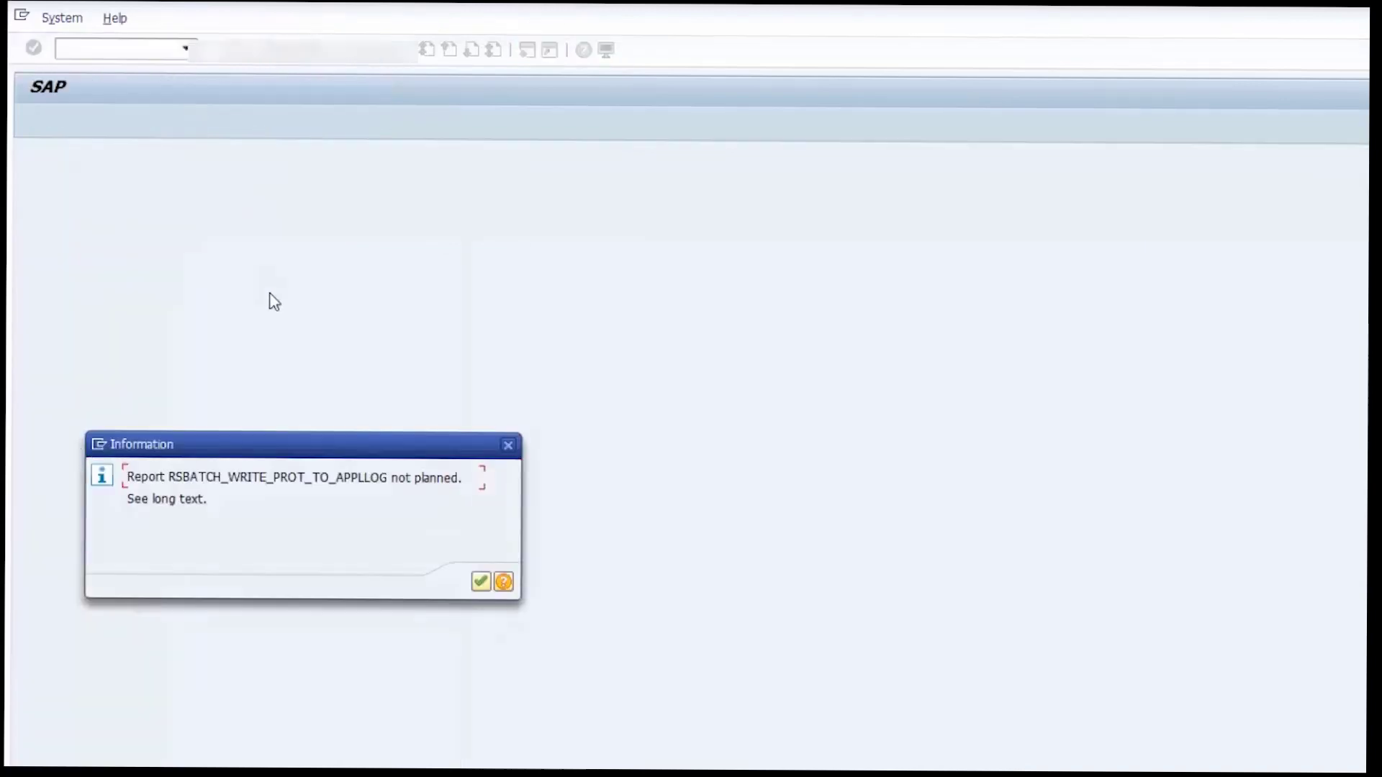
key(Return)
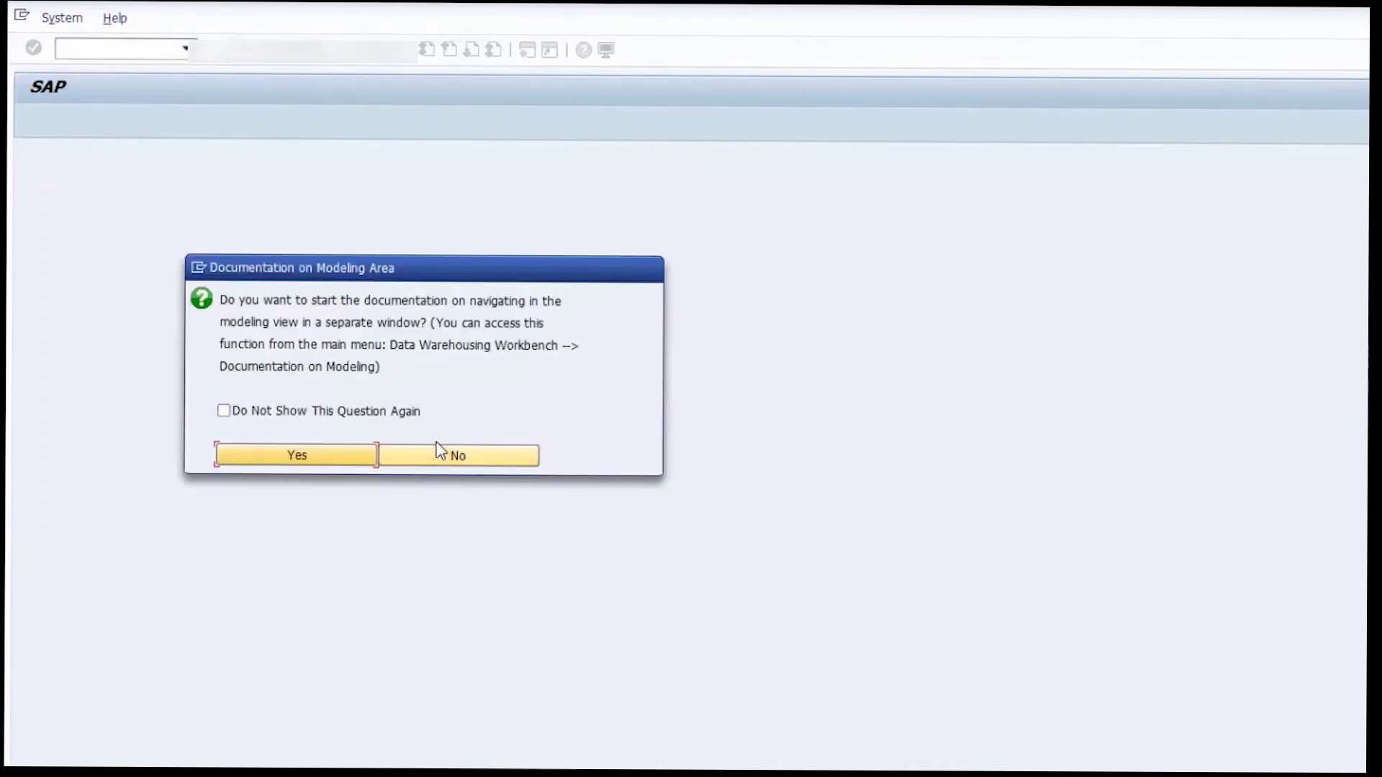
click(440, 454)
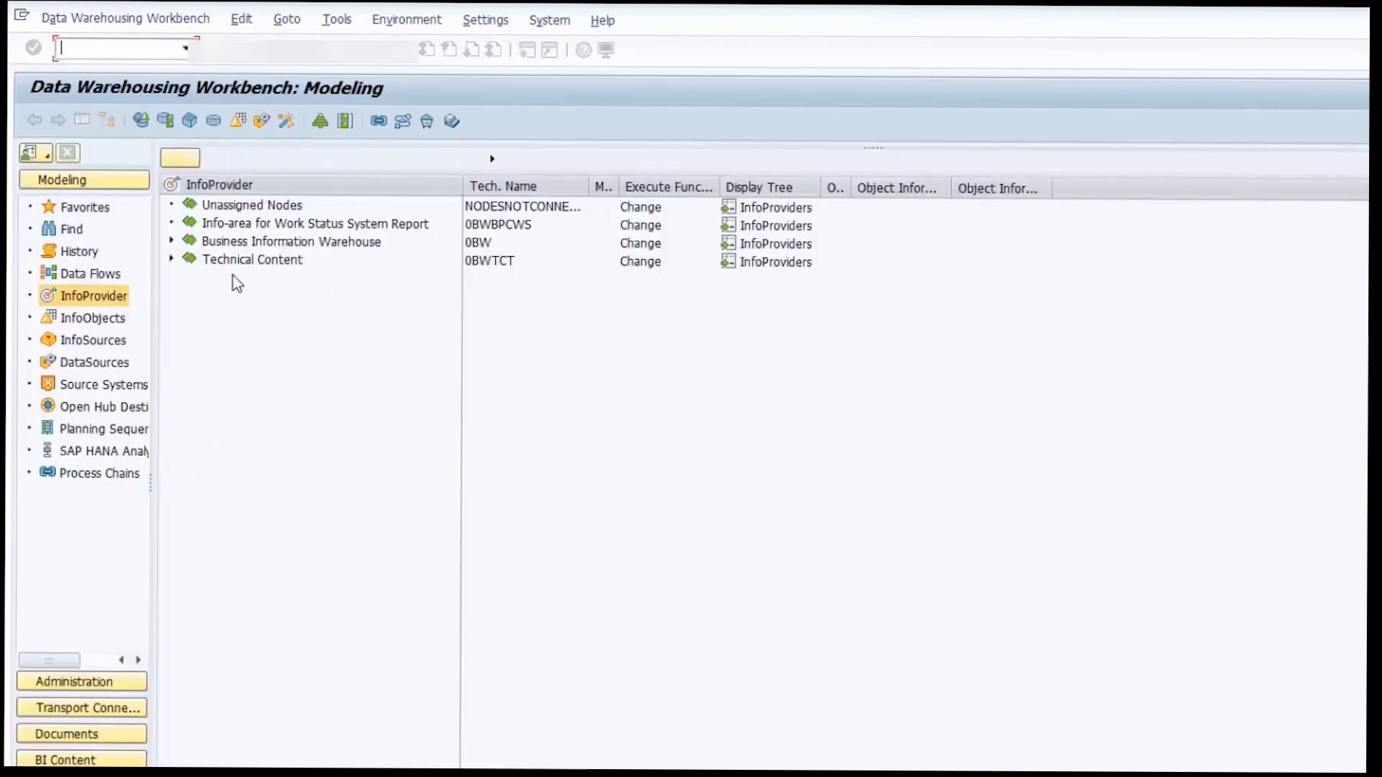
Search the restarted Data Warehousing Workbench for 0BCTCOMP across all object types.
click(64, 229)
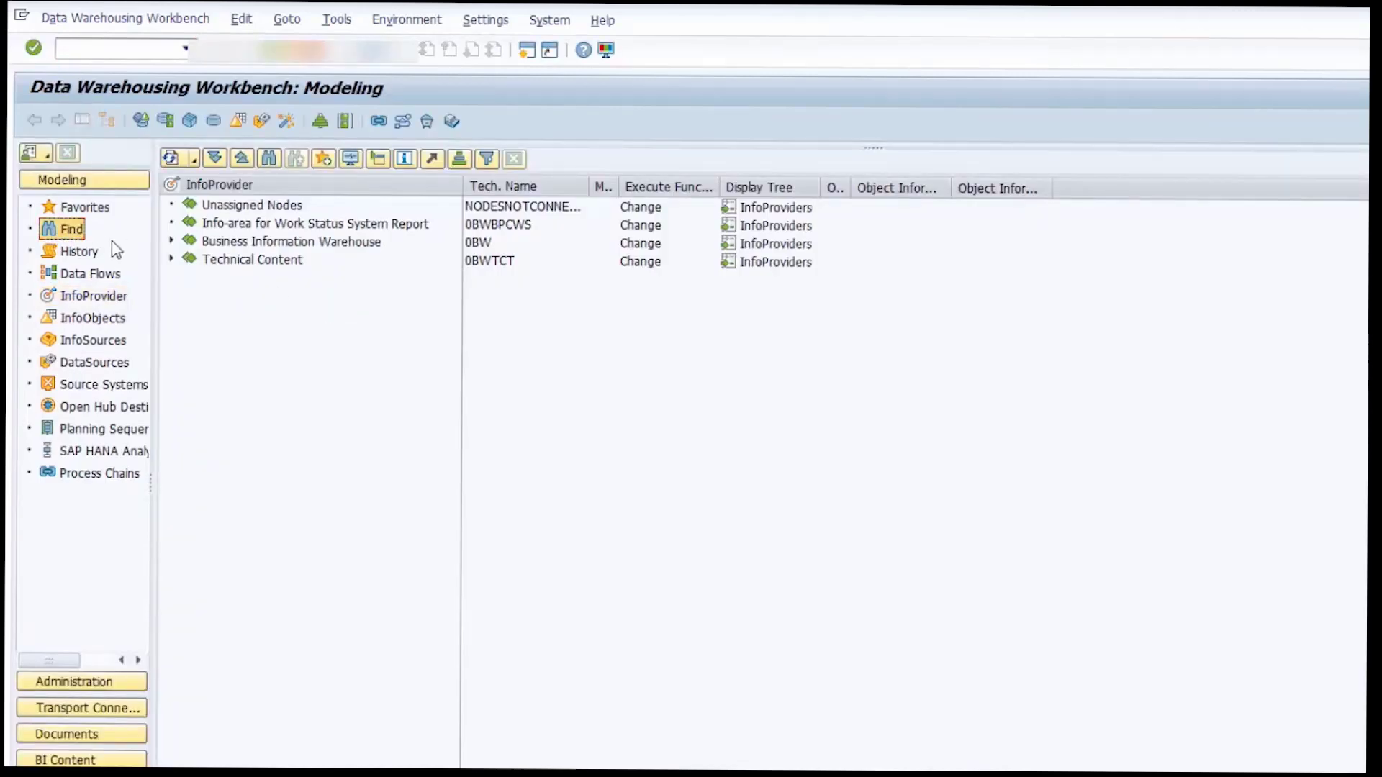
click(67, 229)
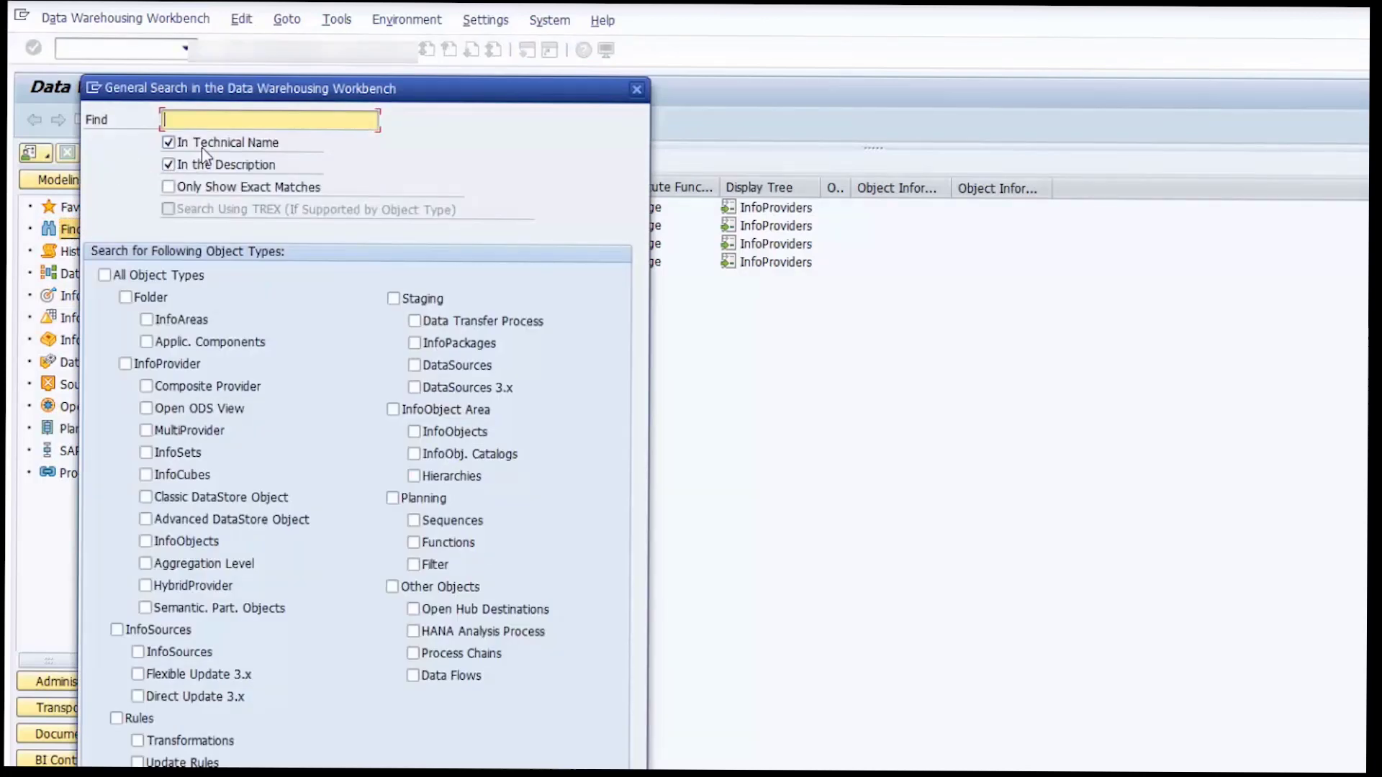
key(ctrl+v)
click(121, 277)
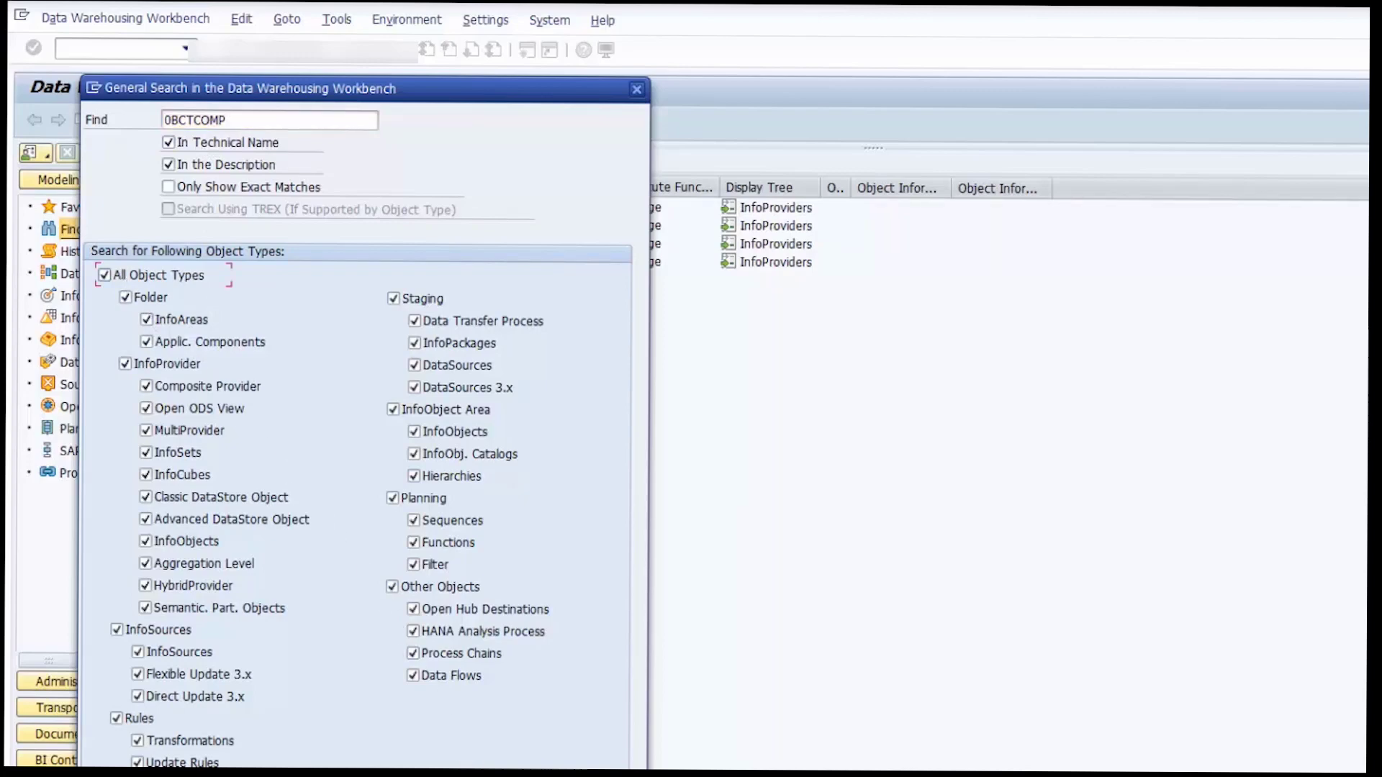
key(Return)
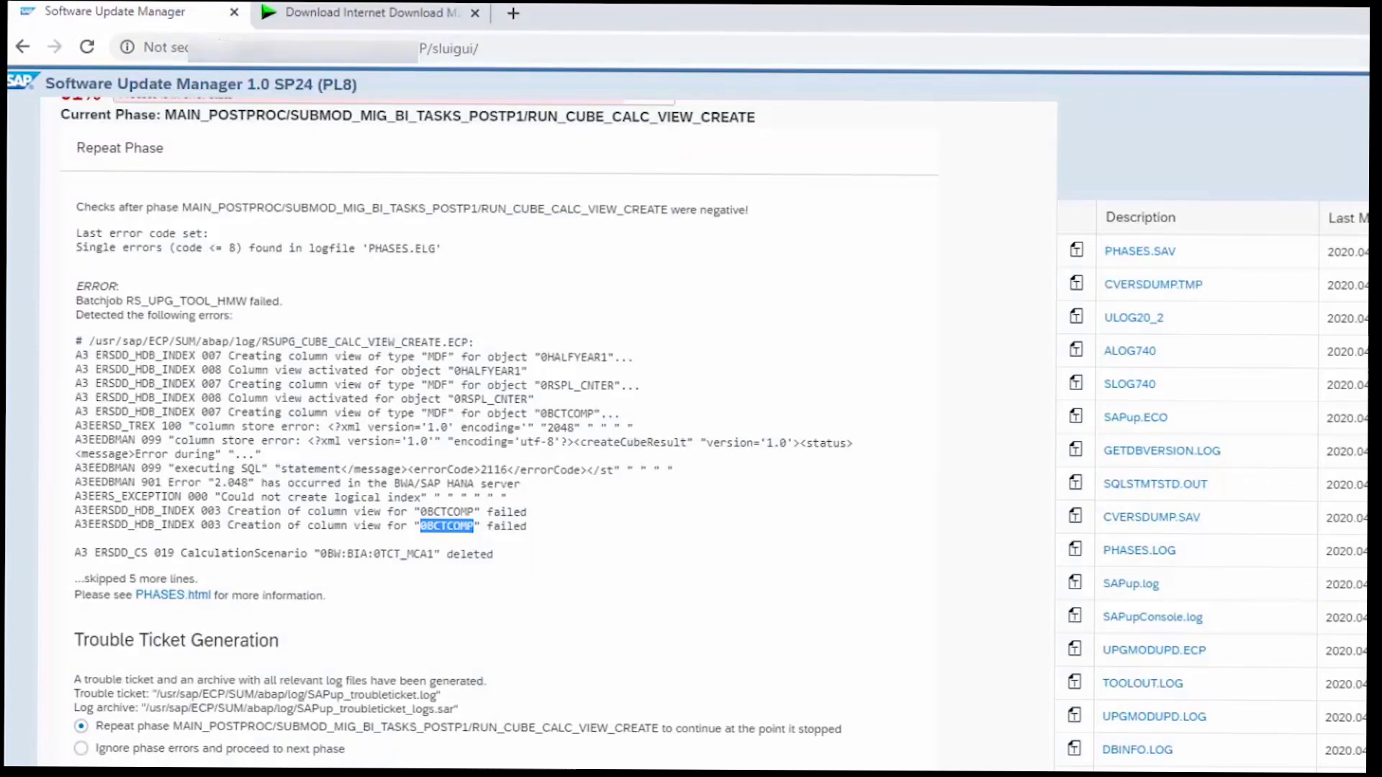
In Software Update Manager, repeat the RUN_CUBE_CALC_VIEW_CREATE phase and check the current postprocessing phase.
click(360, 773)
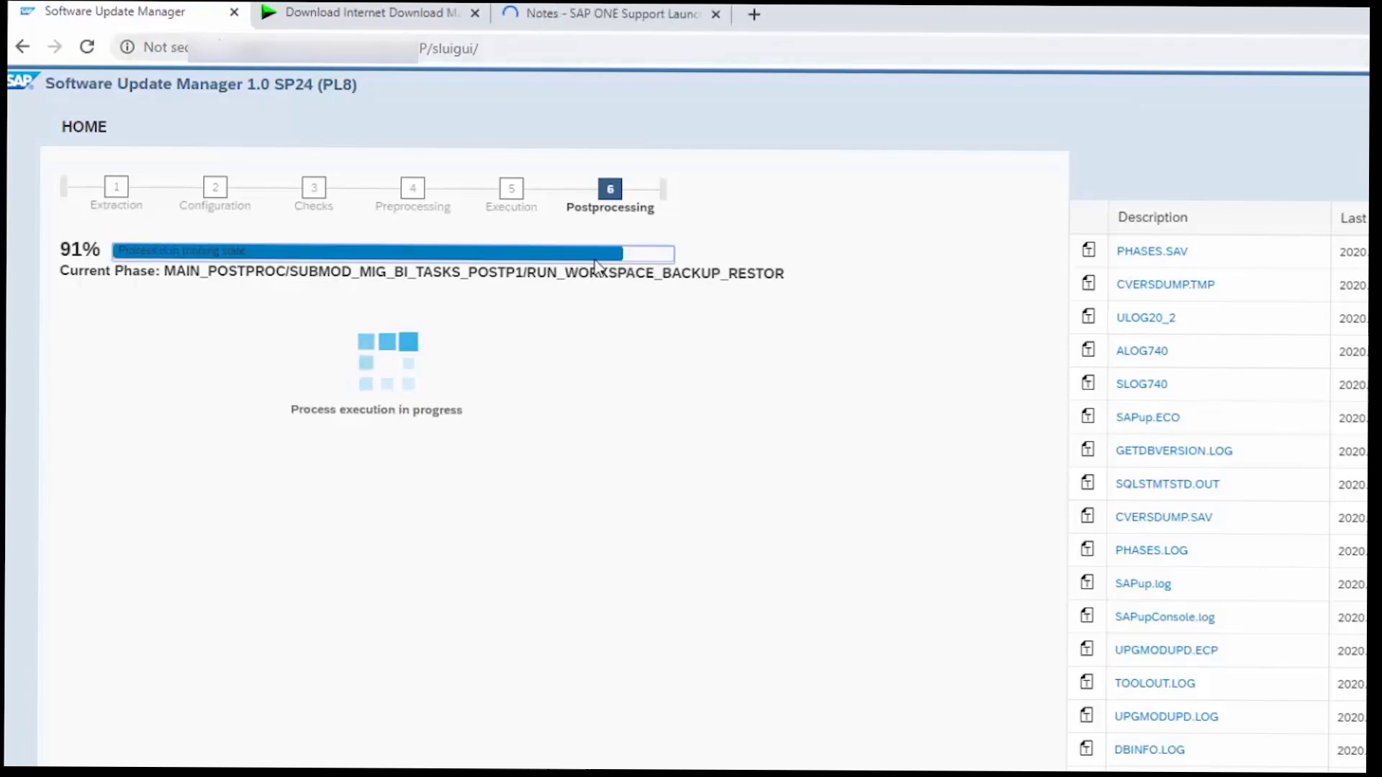
triple_click(714, 274)
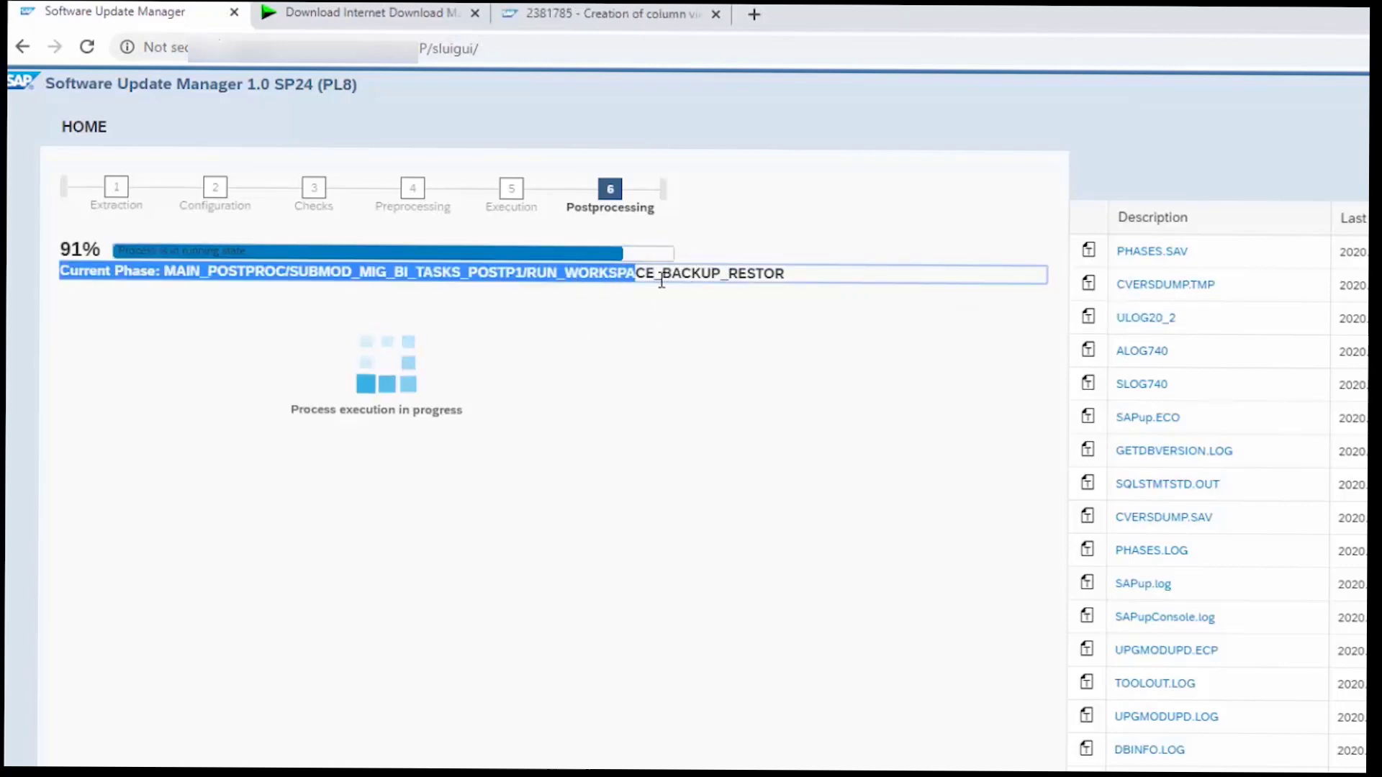
click(679, 339)
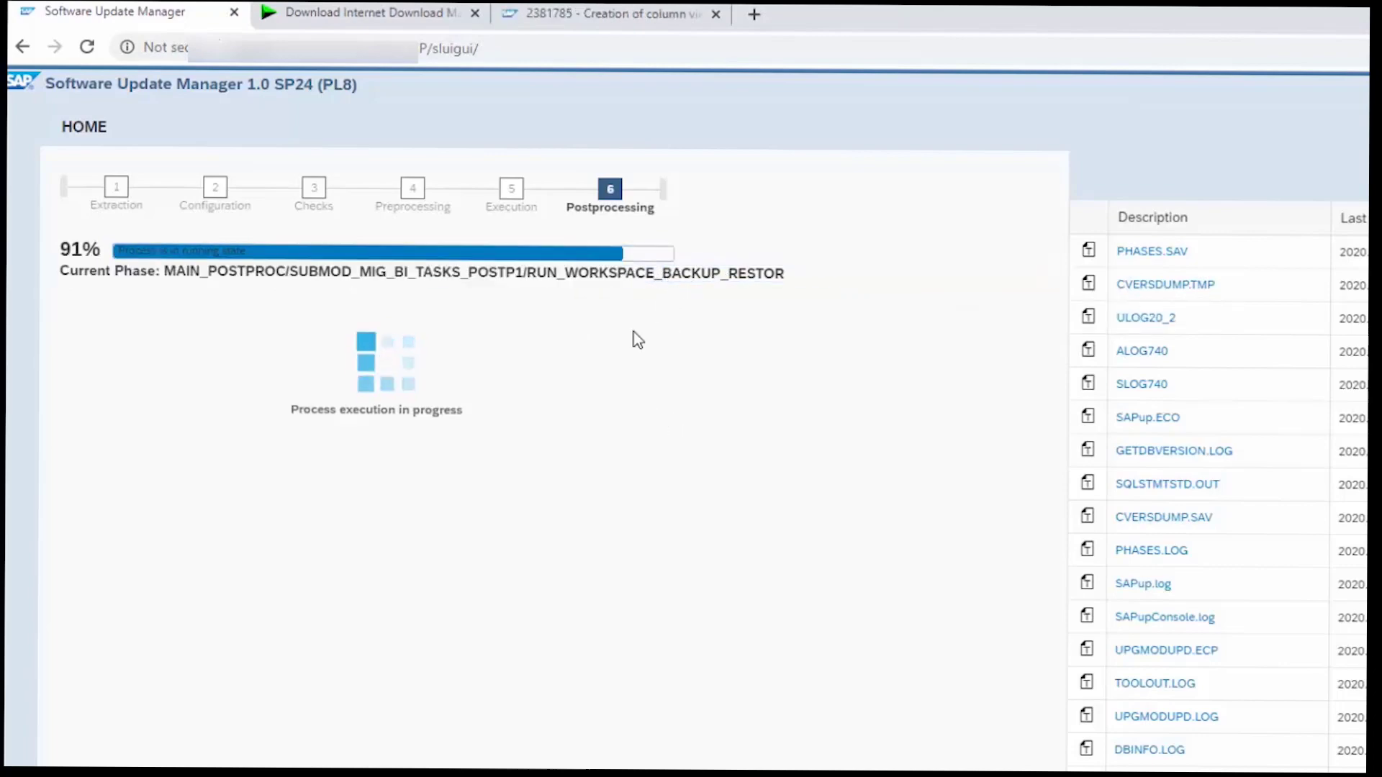
Review the symptom and resolution in SAP Knowledge Base Article 2381785 about the 0BCTCOMP column view error.
click(580, 16)
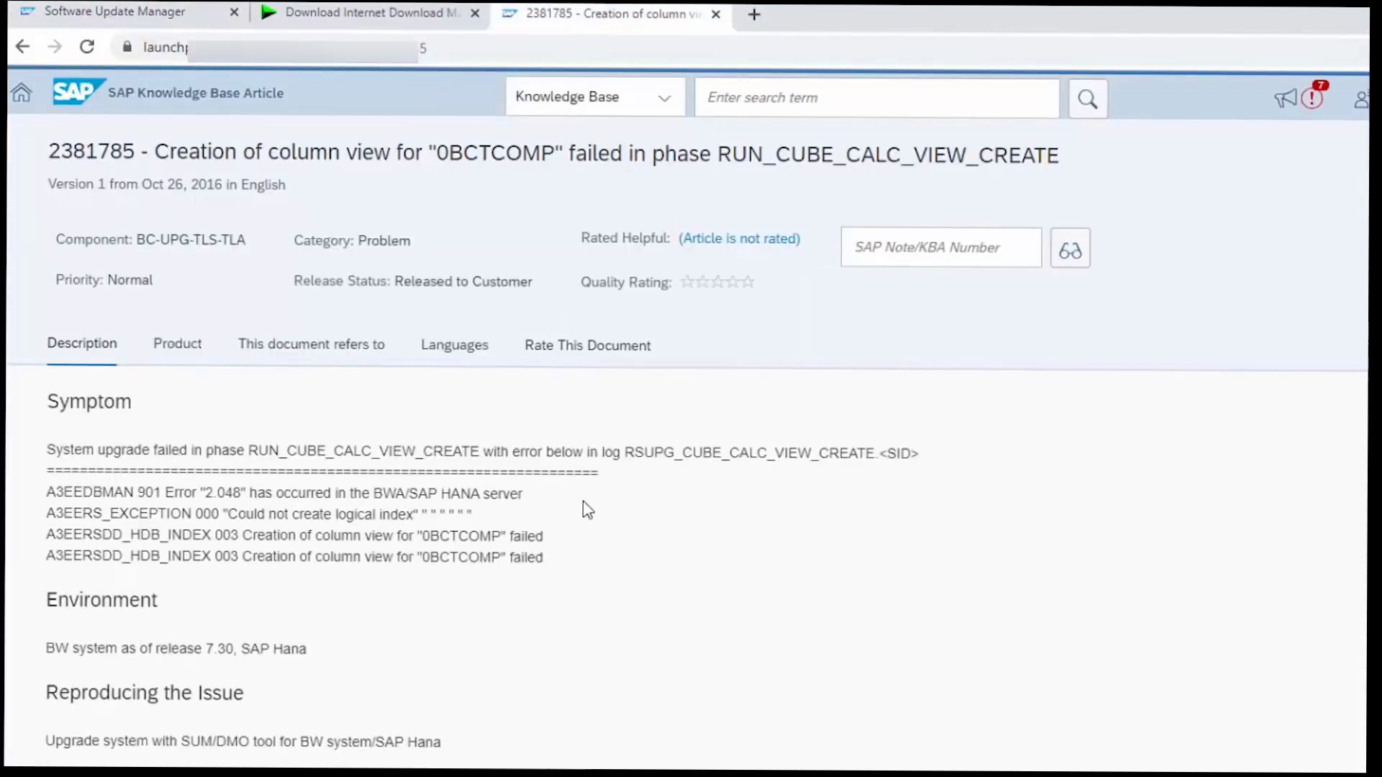
scroll(535, 537, down, 3)
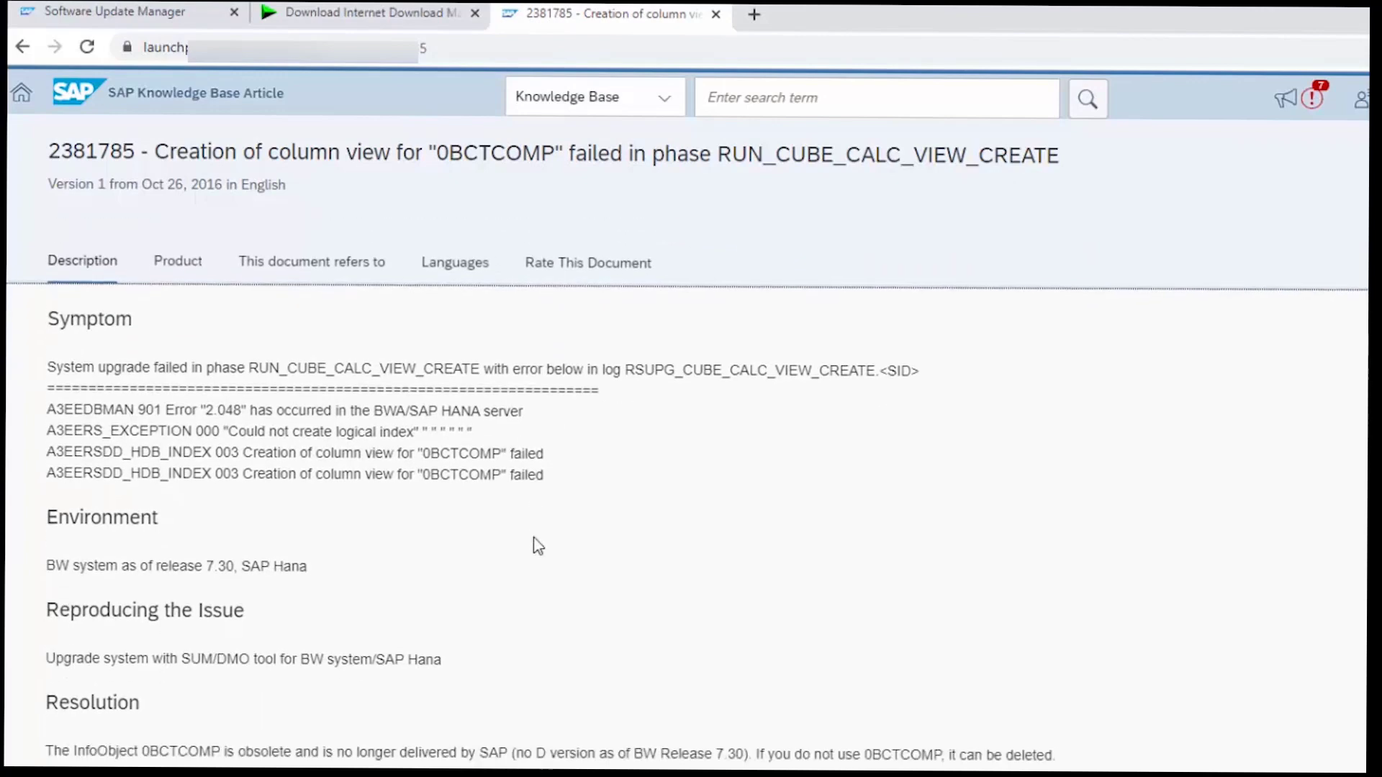
scroll(538, 547, down, 1)
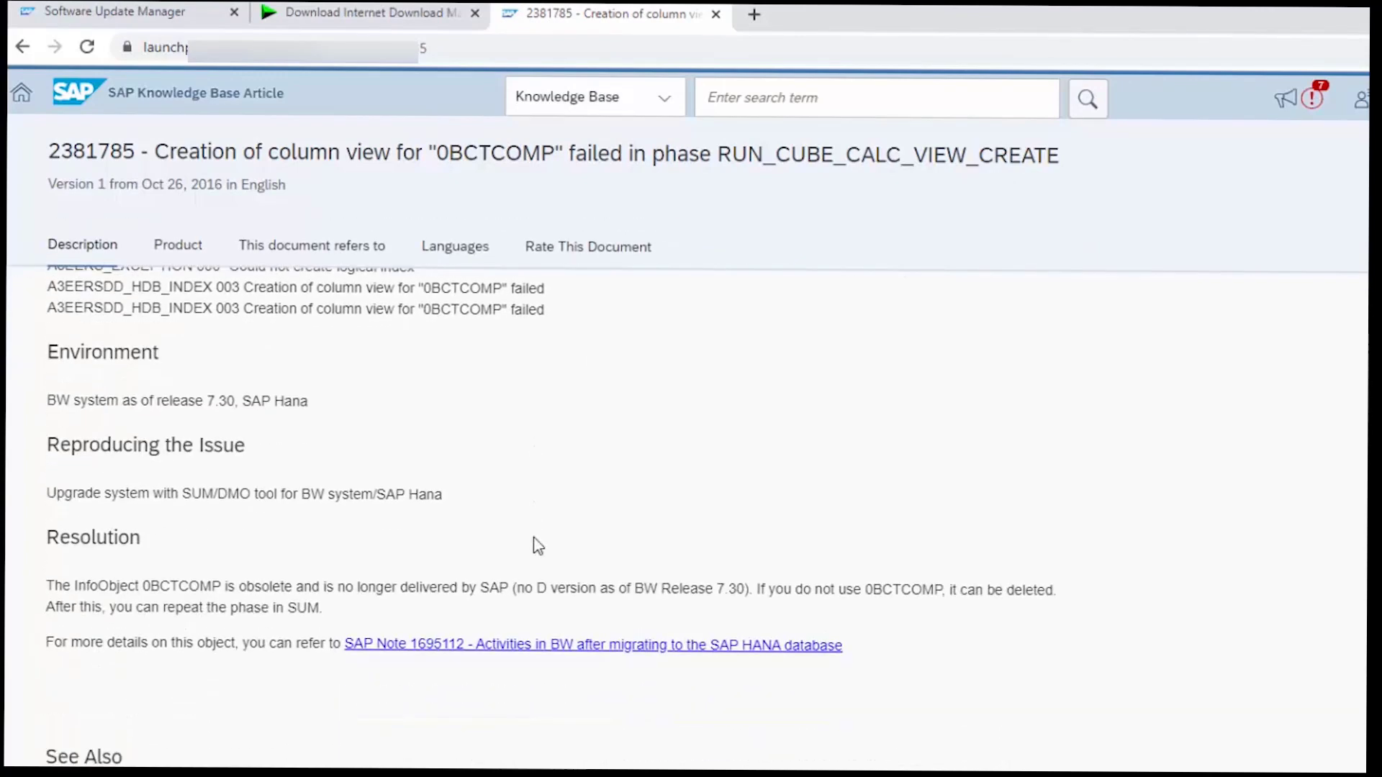
drag(45, 583, 339, 611)
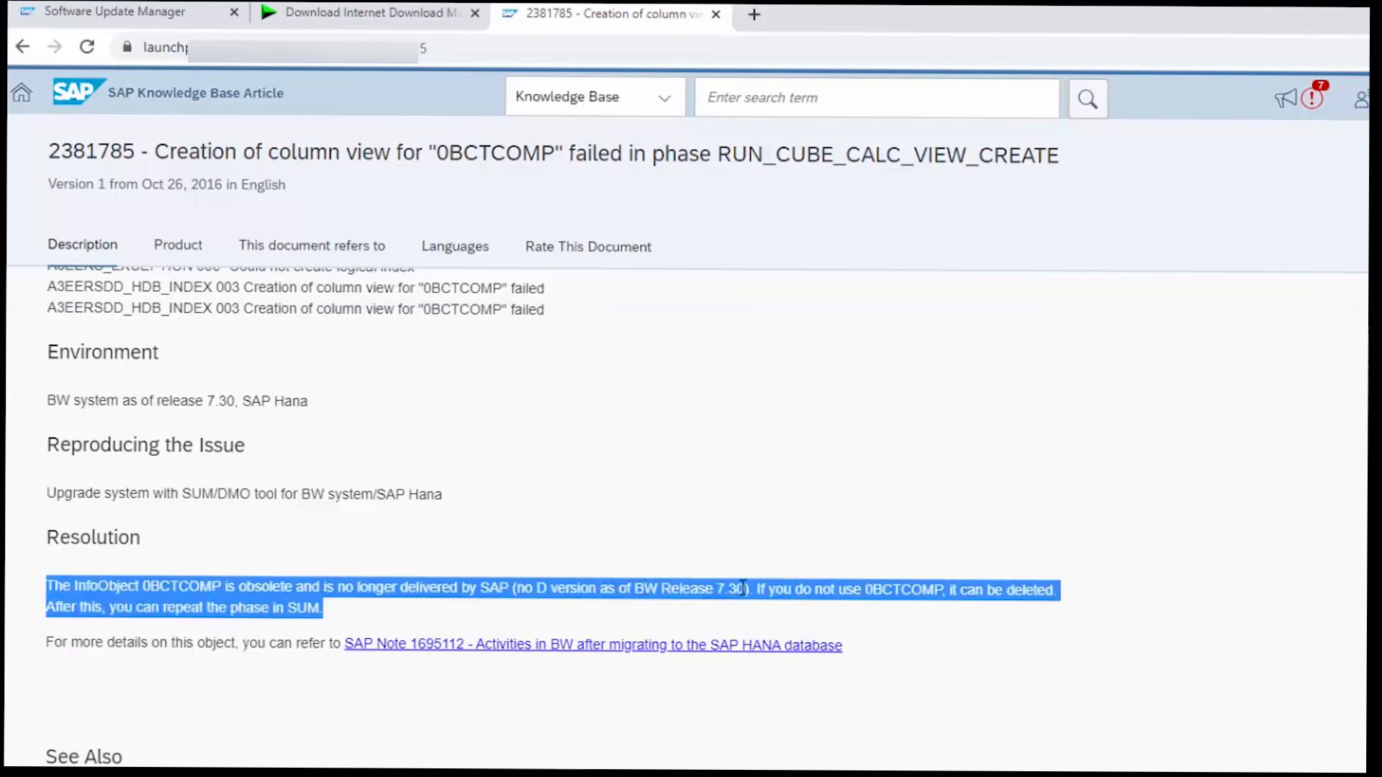
click(910, 597)
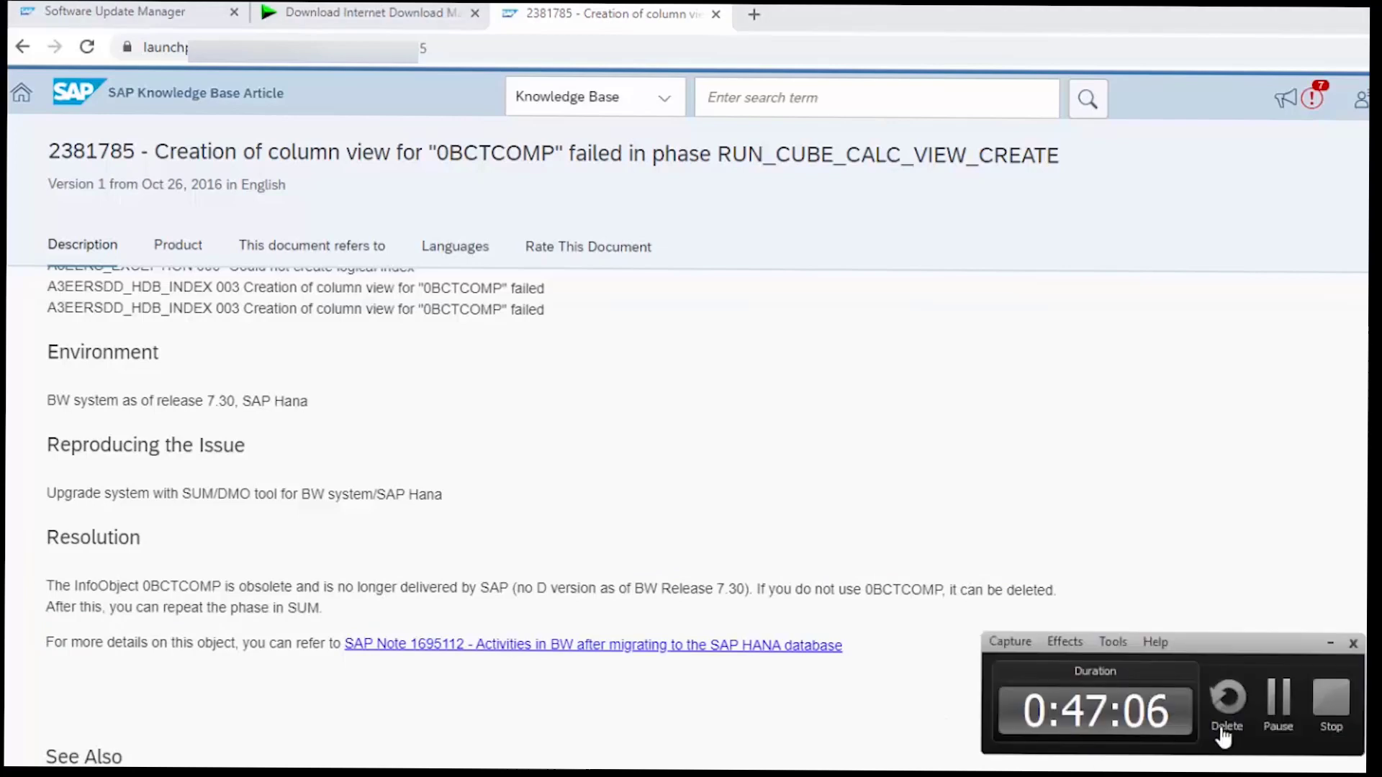
Return to Software Update Manager and proceed from the REQUPFINAL dialog to start the clean-up processing.
click(170, 15)
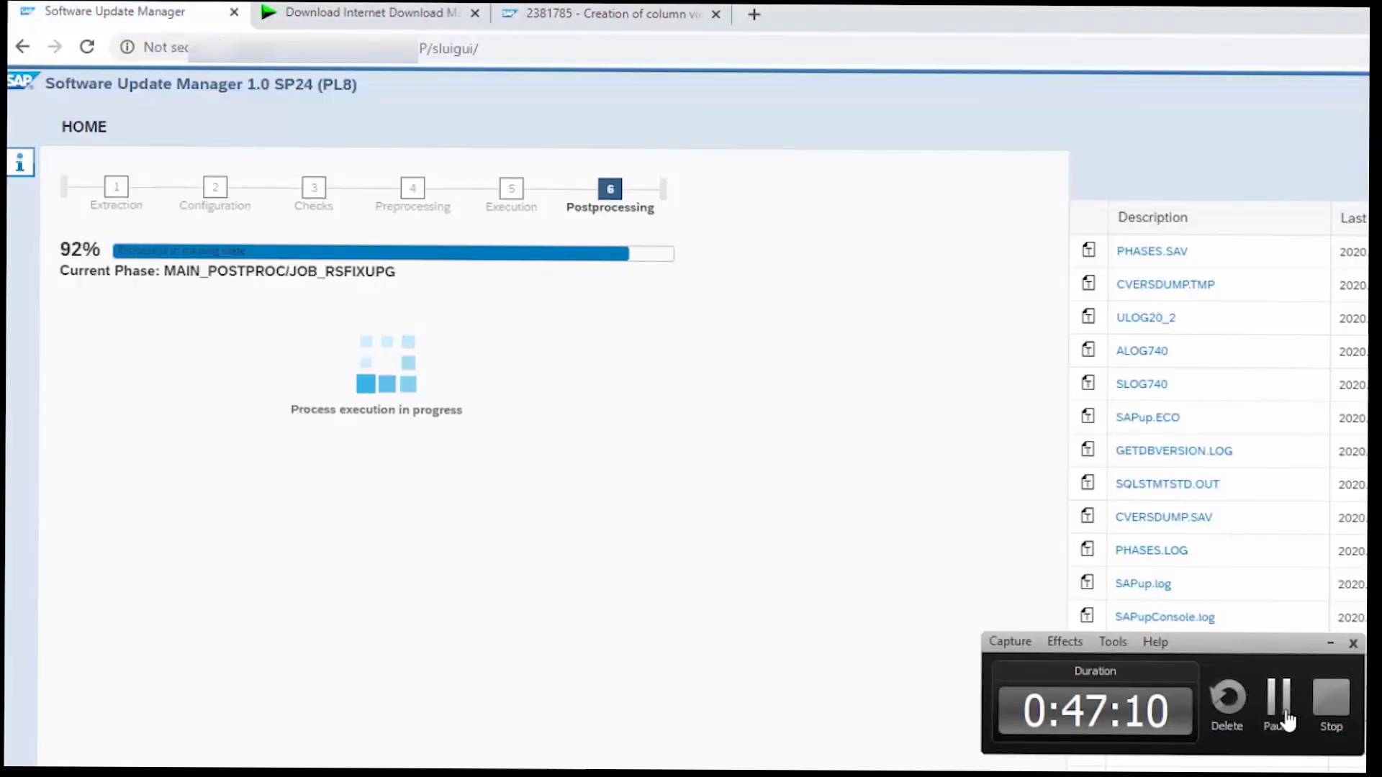
click(1305, 728)
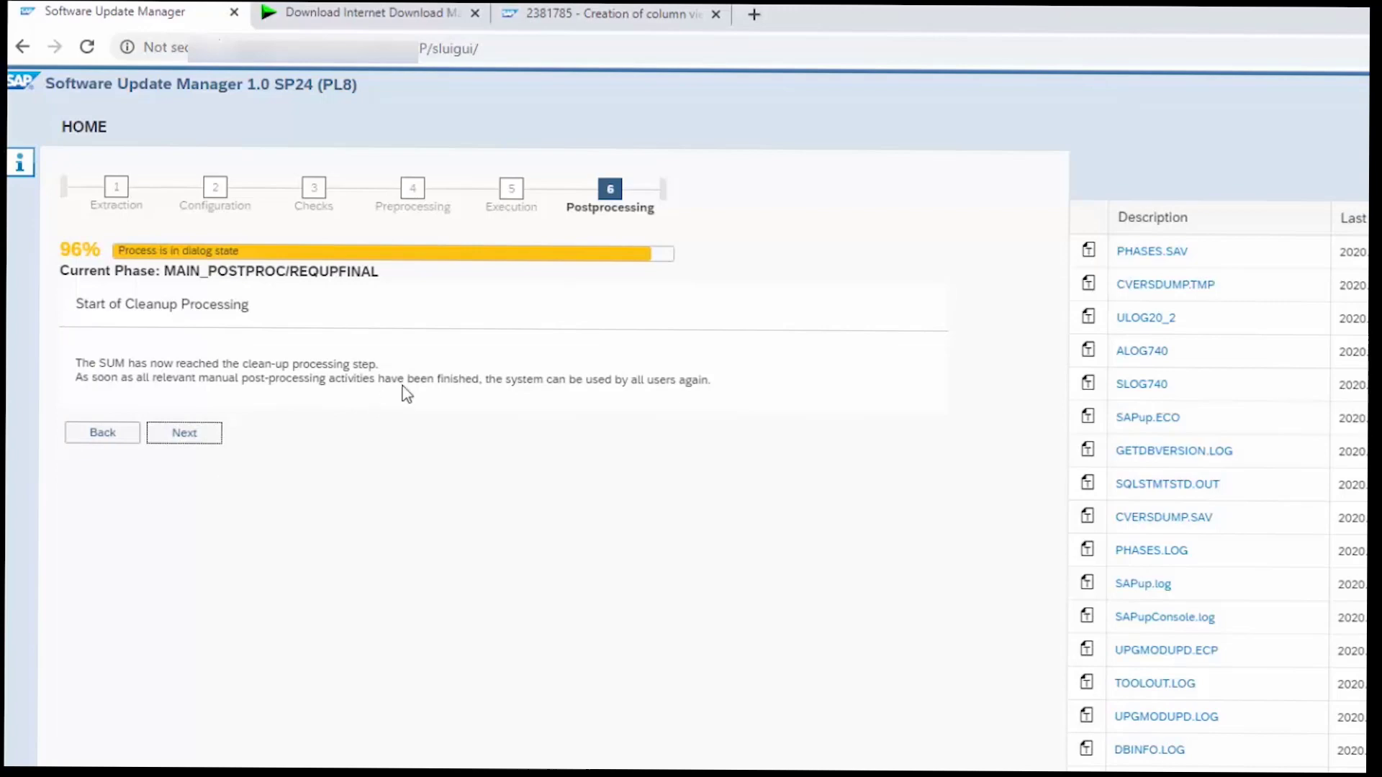
click(168, 442)
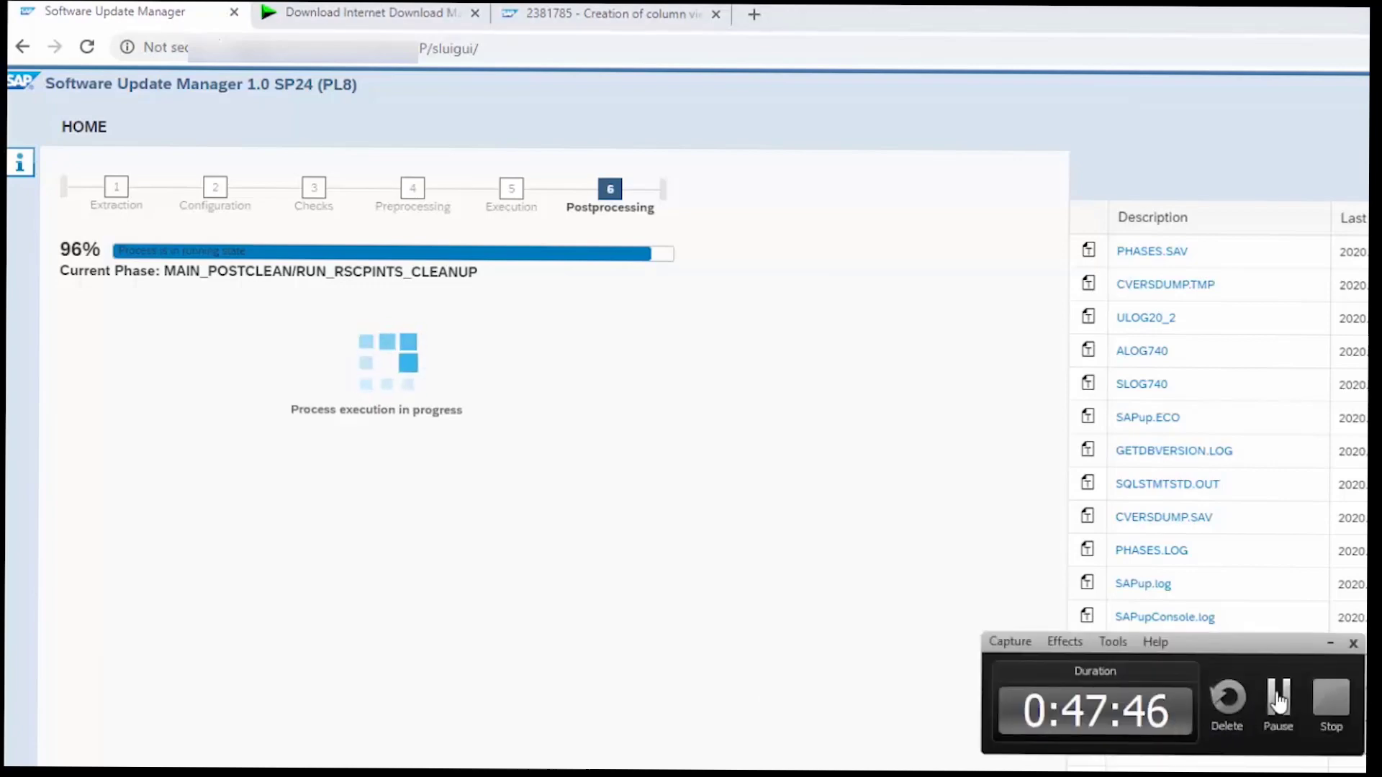
click(1278, 697)
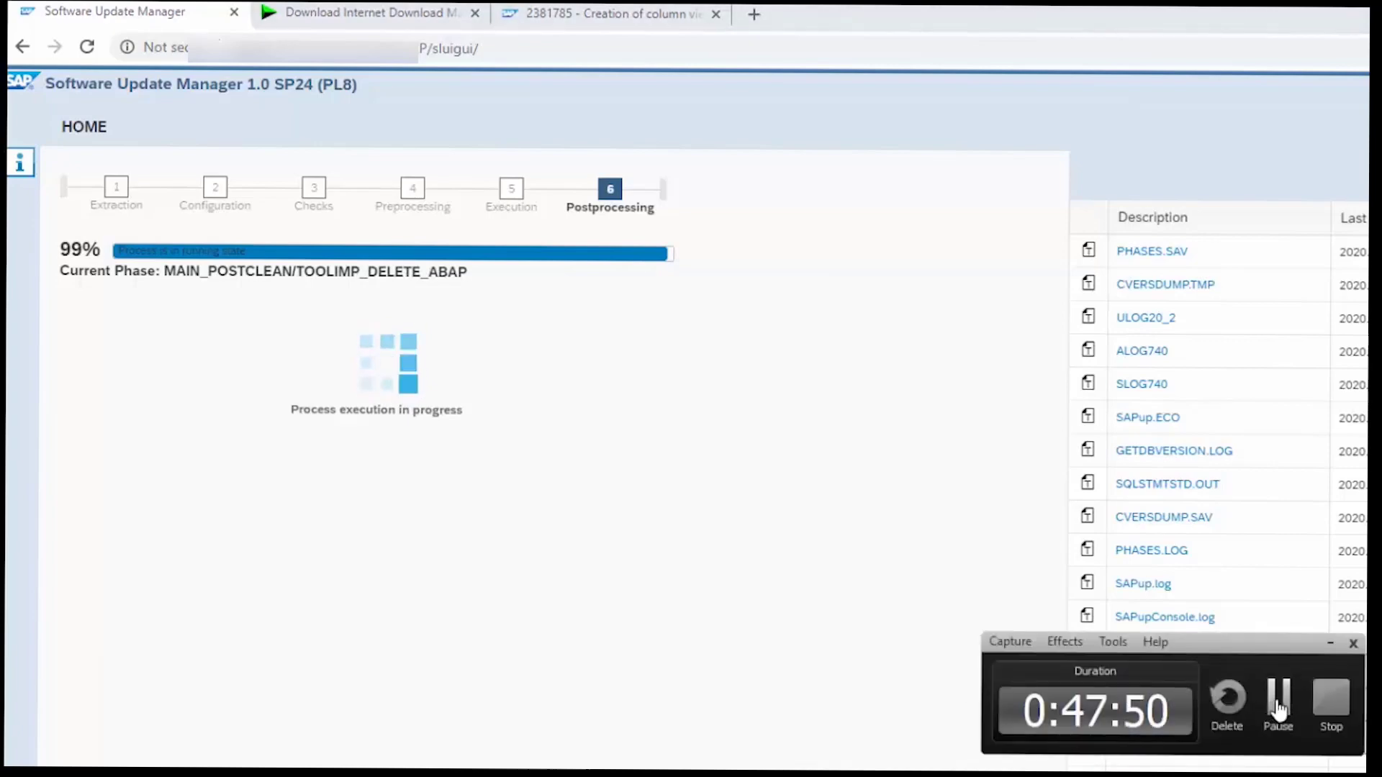
click(1279, 702)
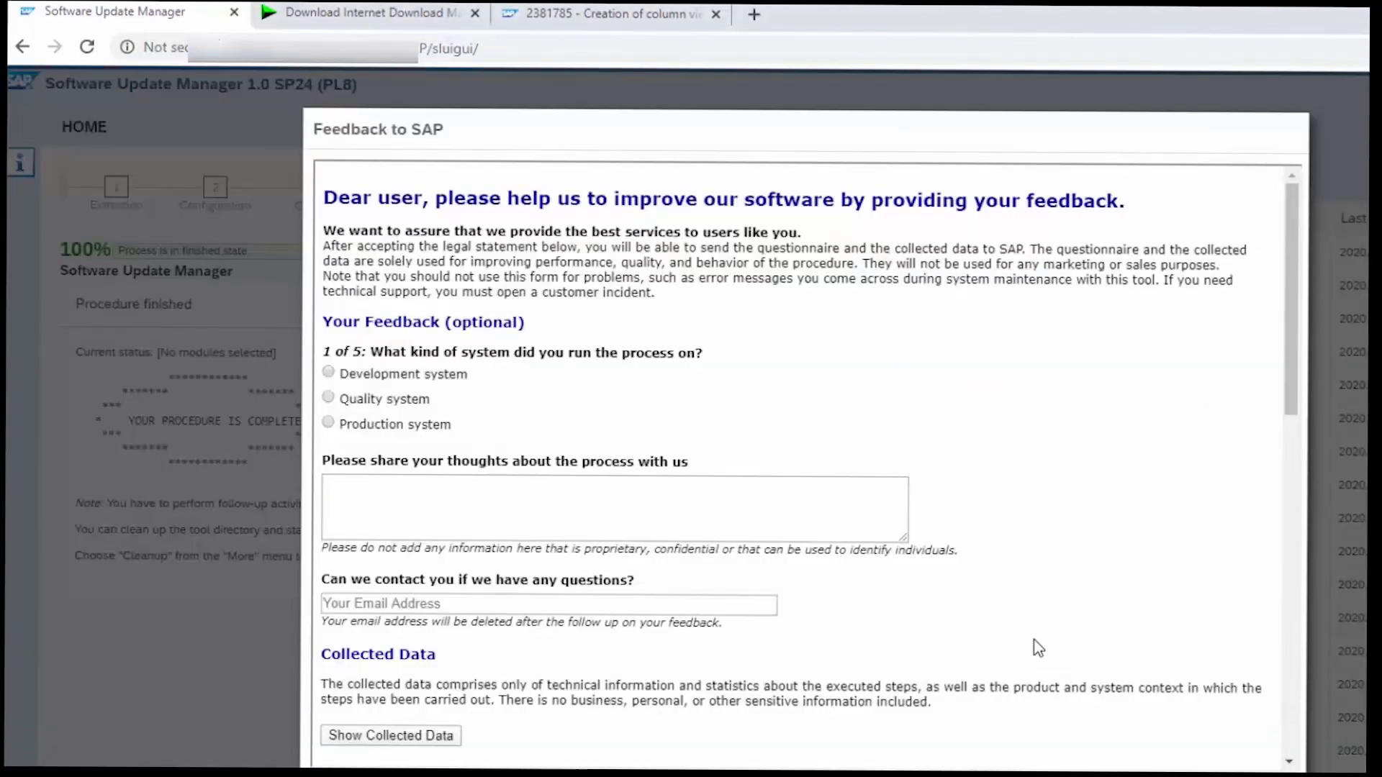